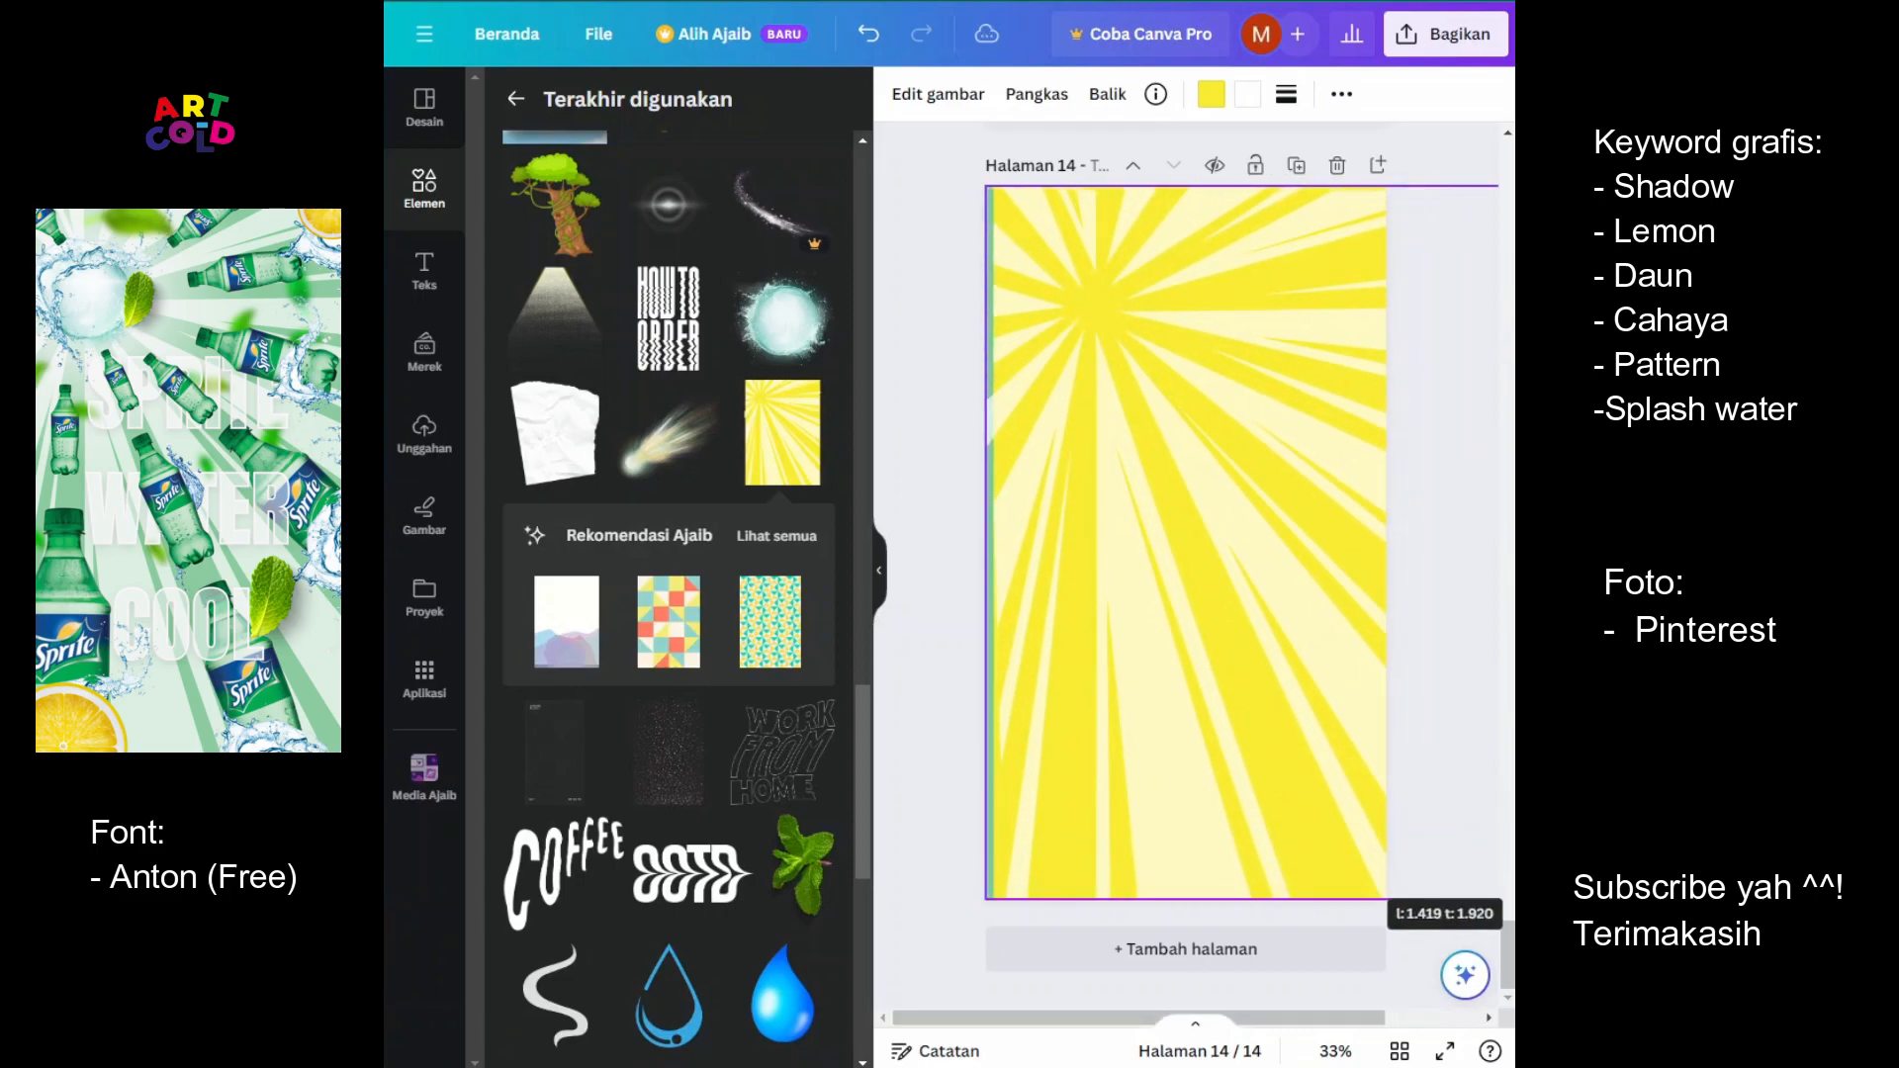
# Shift the sunburst pattern so its centre sits near the page's upper-left corner, and recolour its yellow rays light green
pyautogui.moveTo(1246, 643); pyautogui.dragTo(1199, 633)
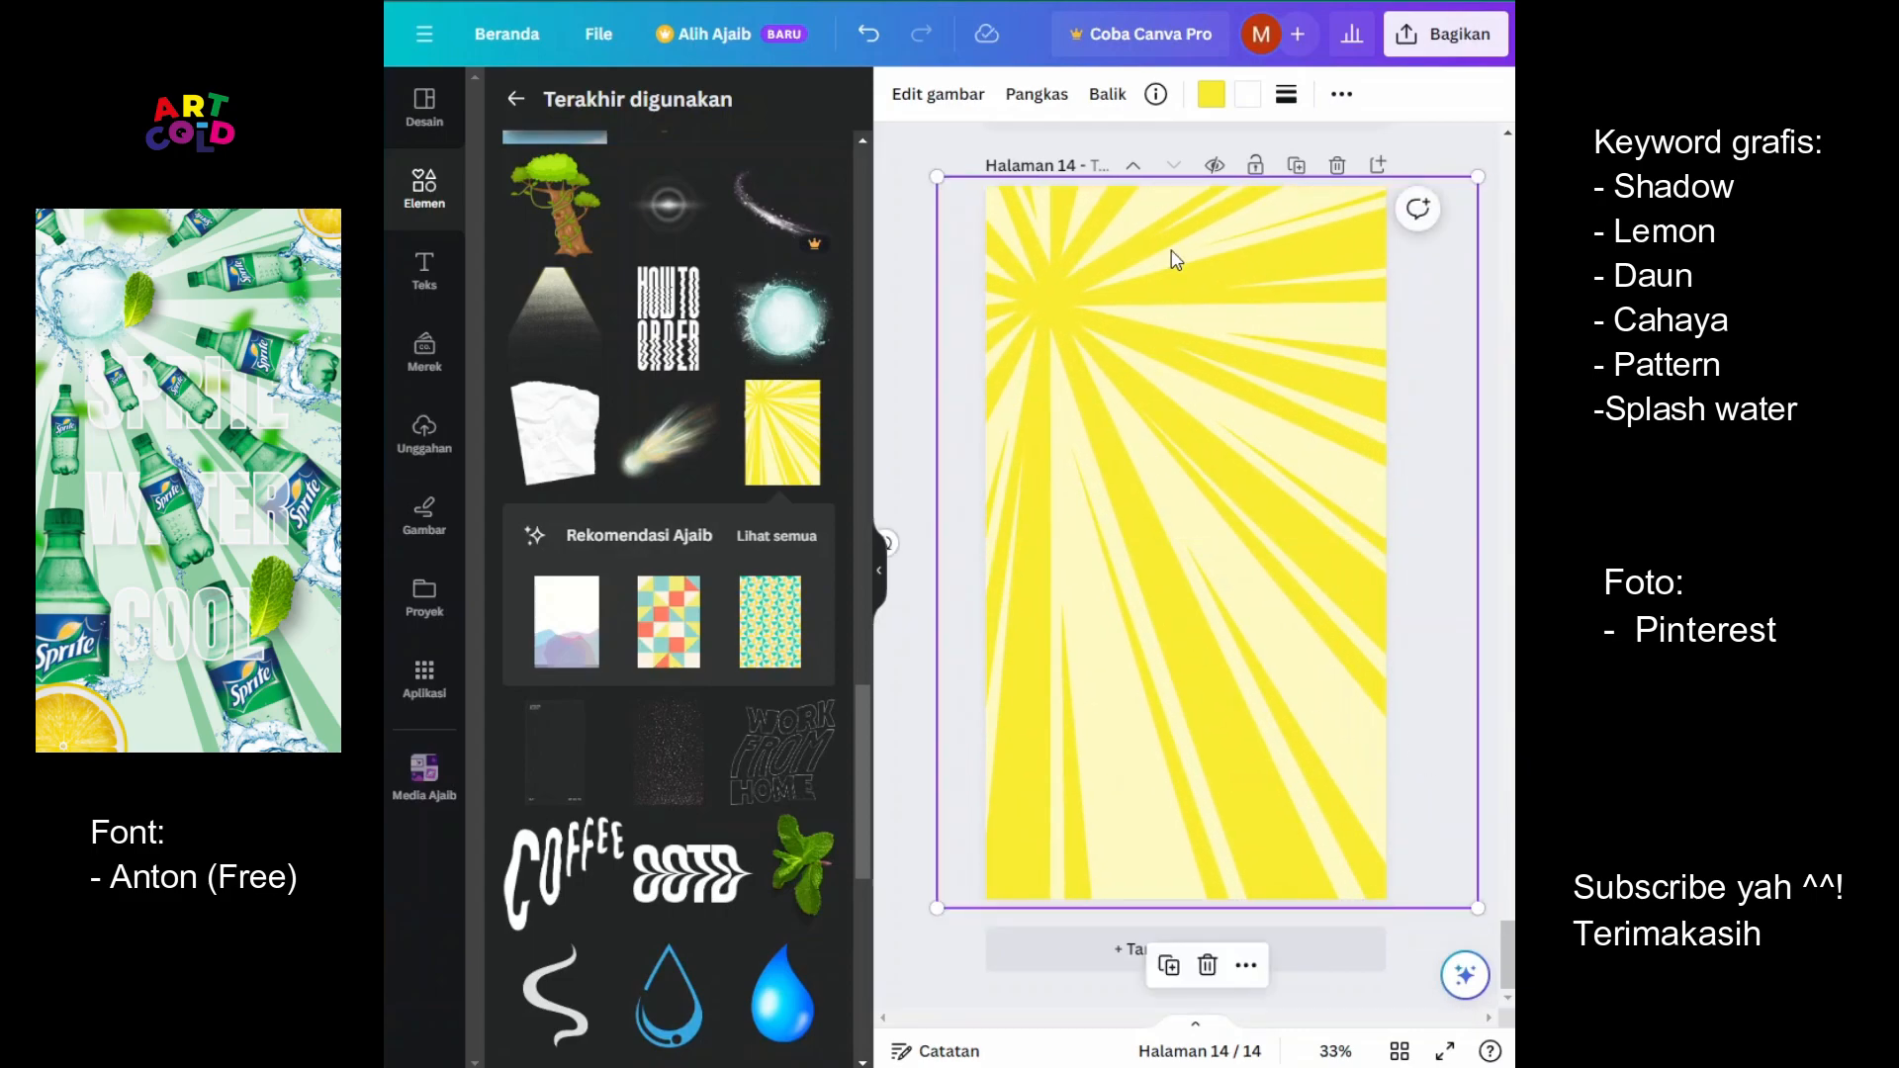
pyautogui.click(1211, 94)
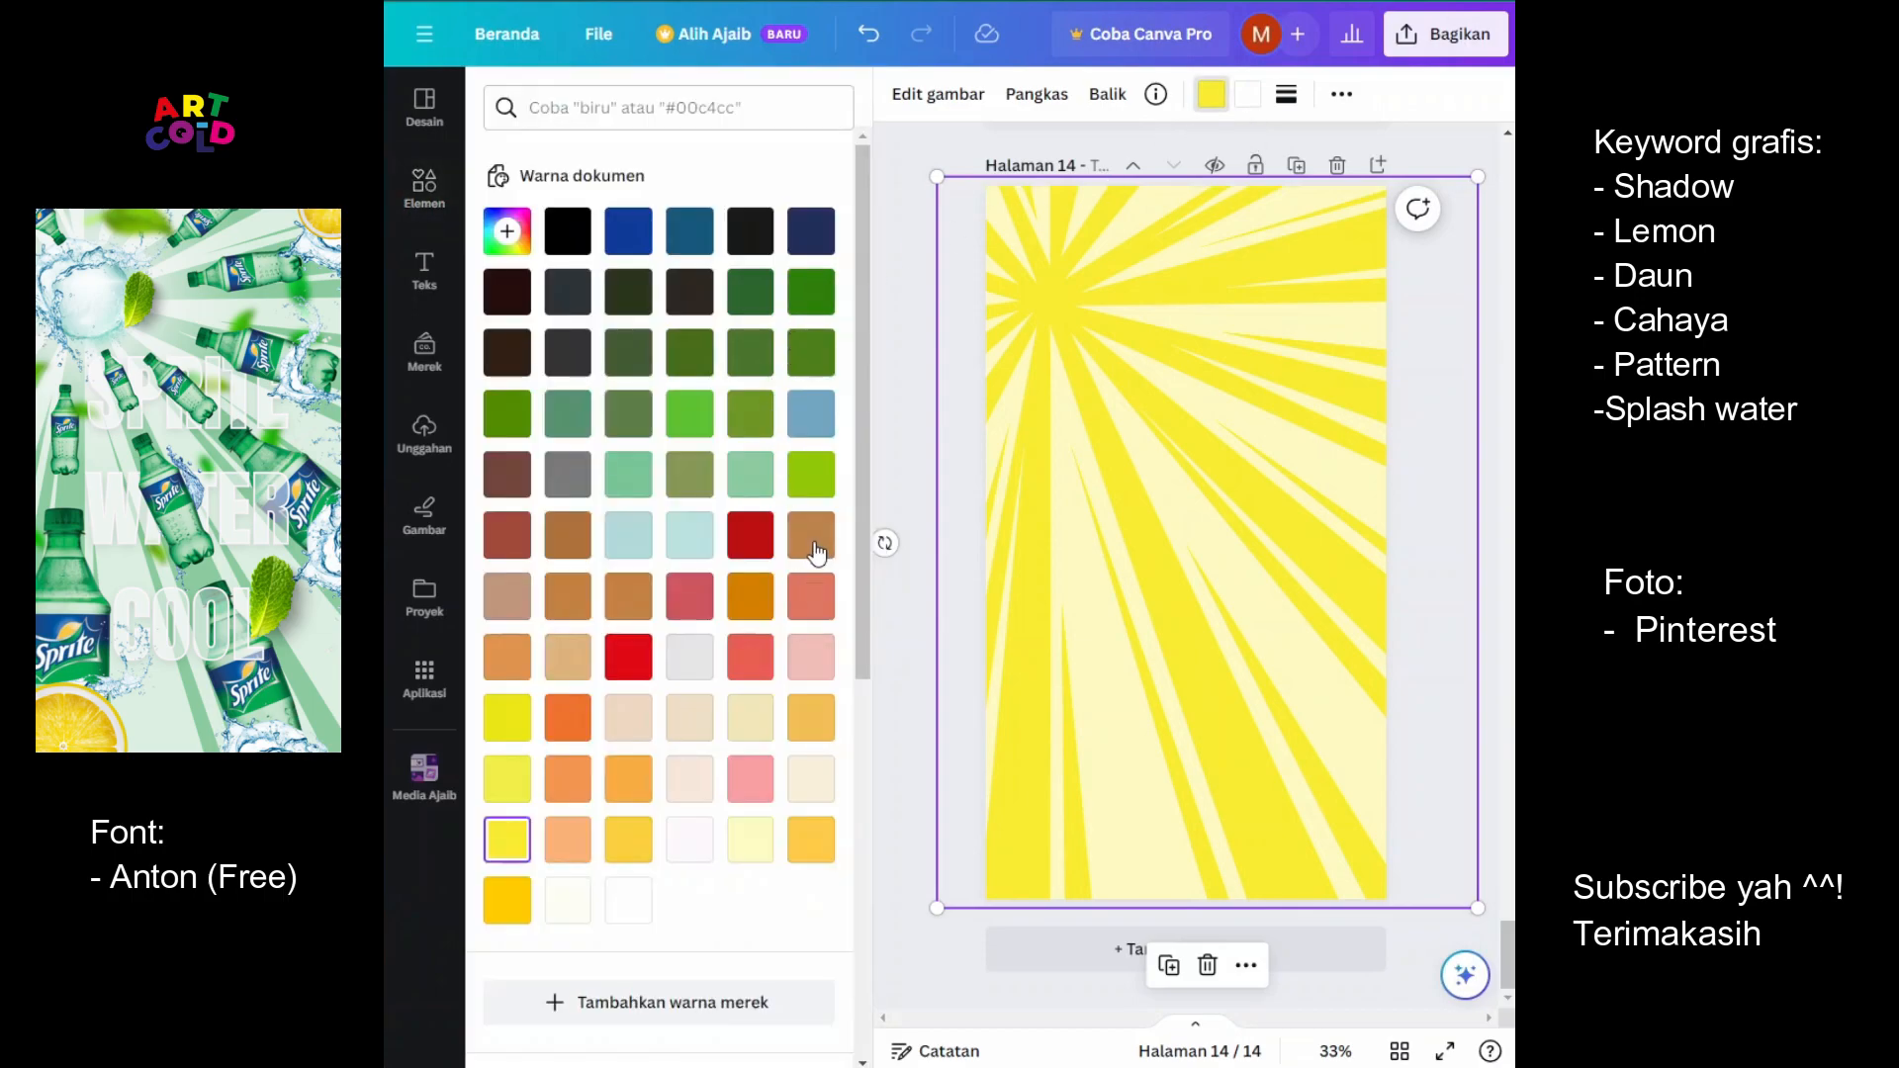
pyautogui.scroll(-4, 588, 453)
pyautogui.scroll(4, 607, 440)
pyautogui.click(567, 432)
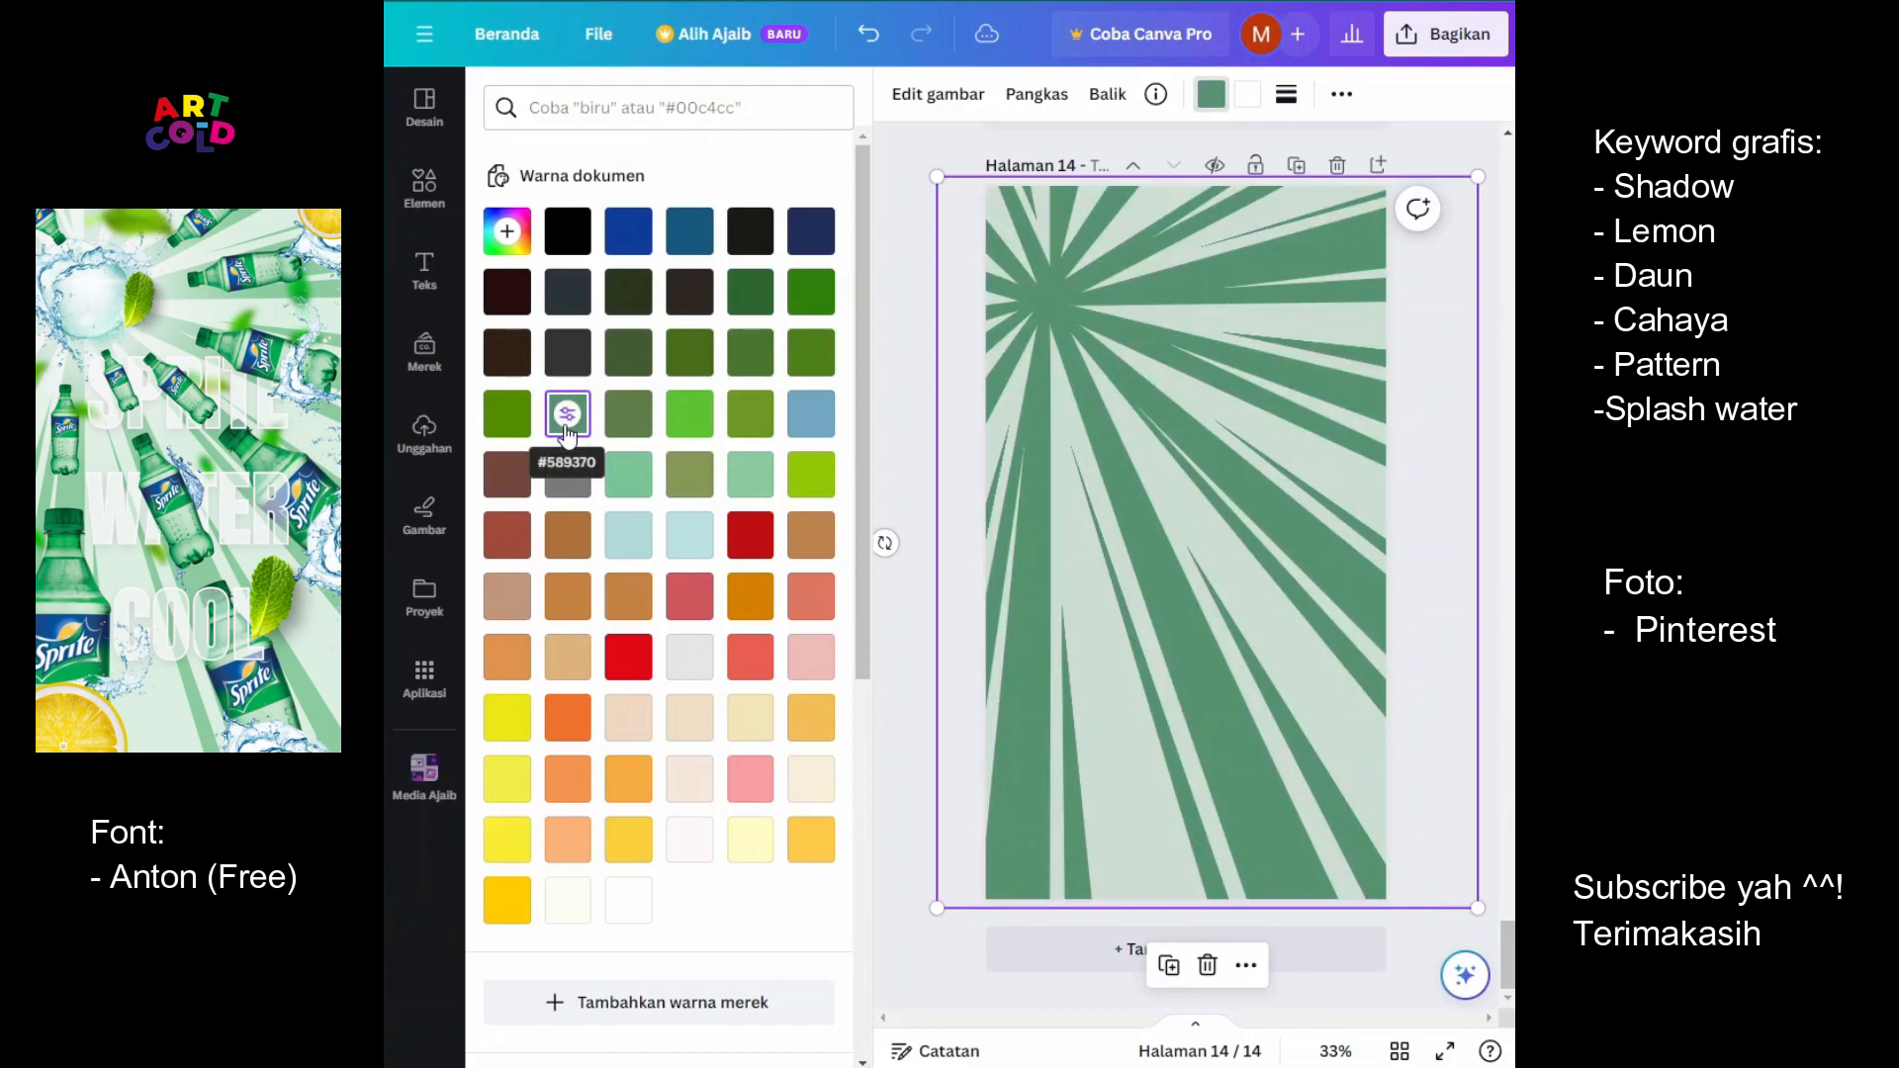
pyautogui.click(628, 474)
pyautogui.click(740, 479)
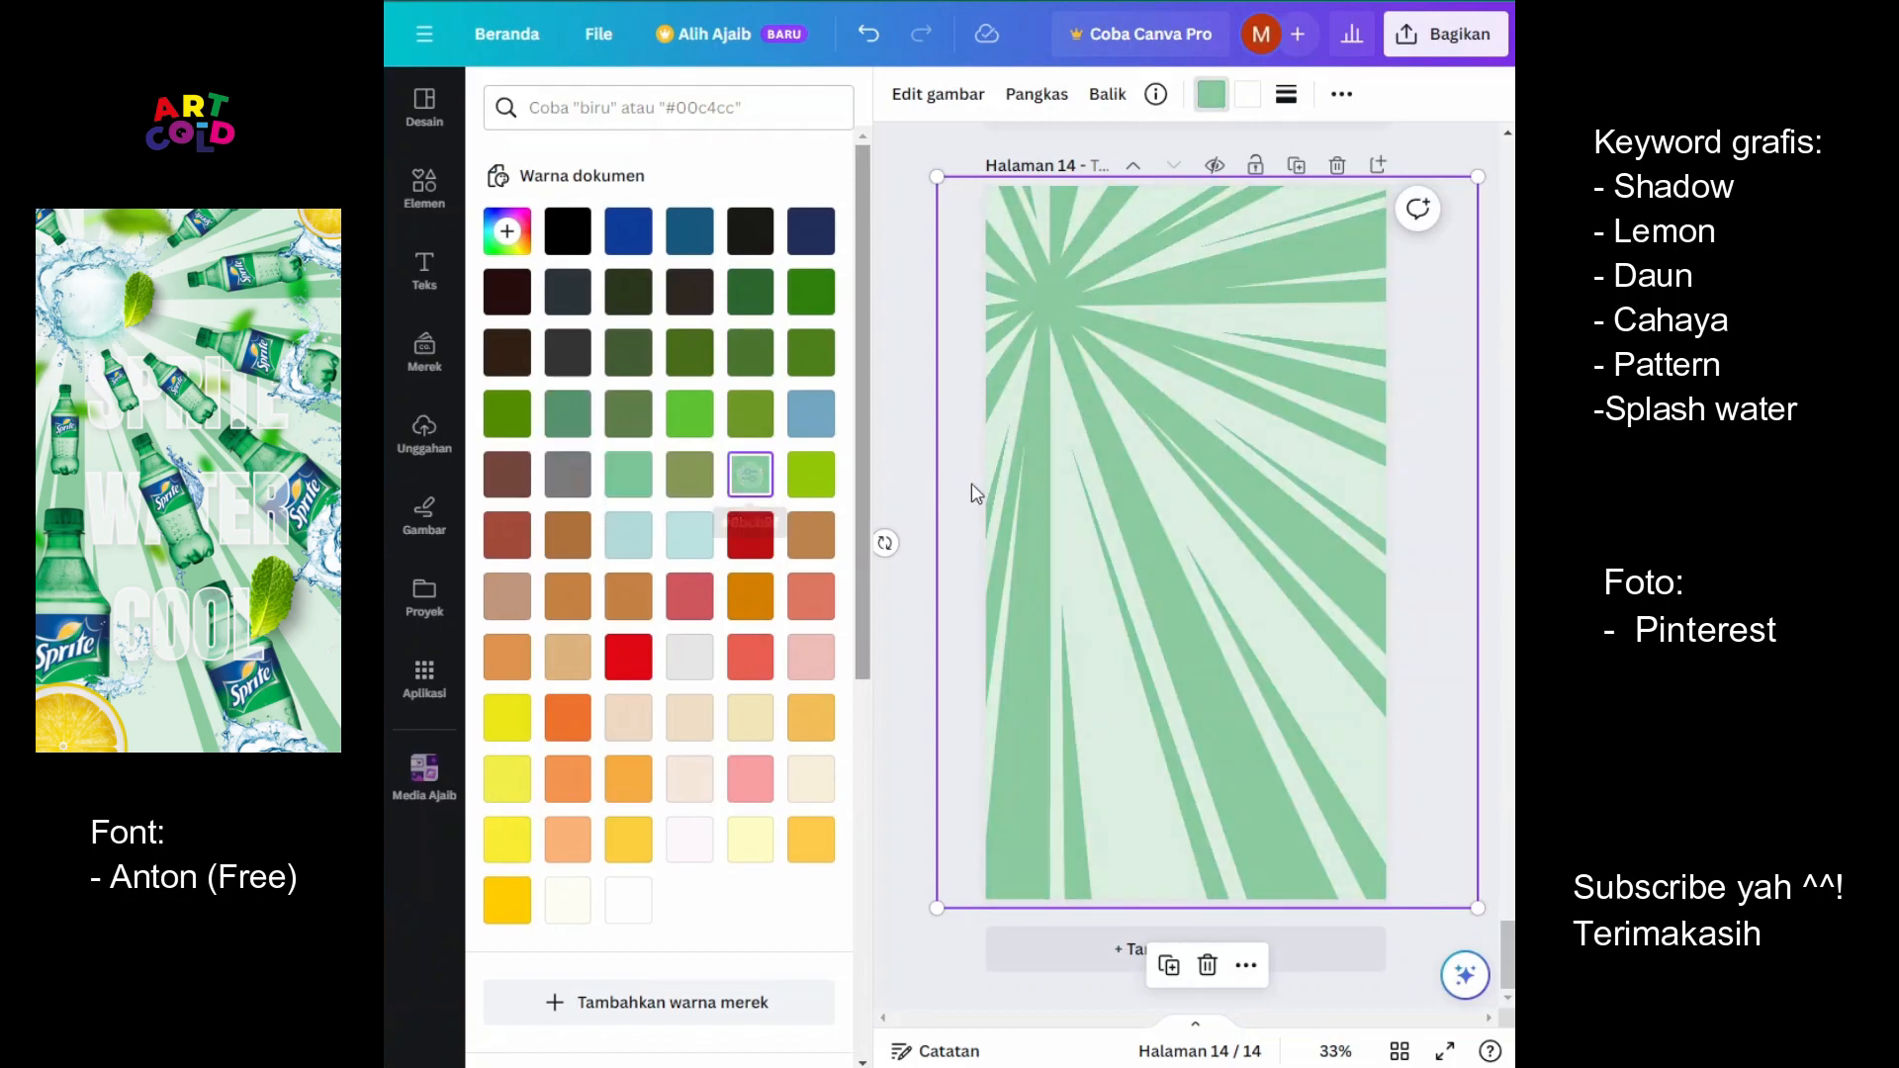
pyautogui.click(1439, 405)
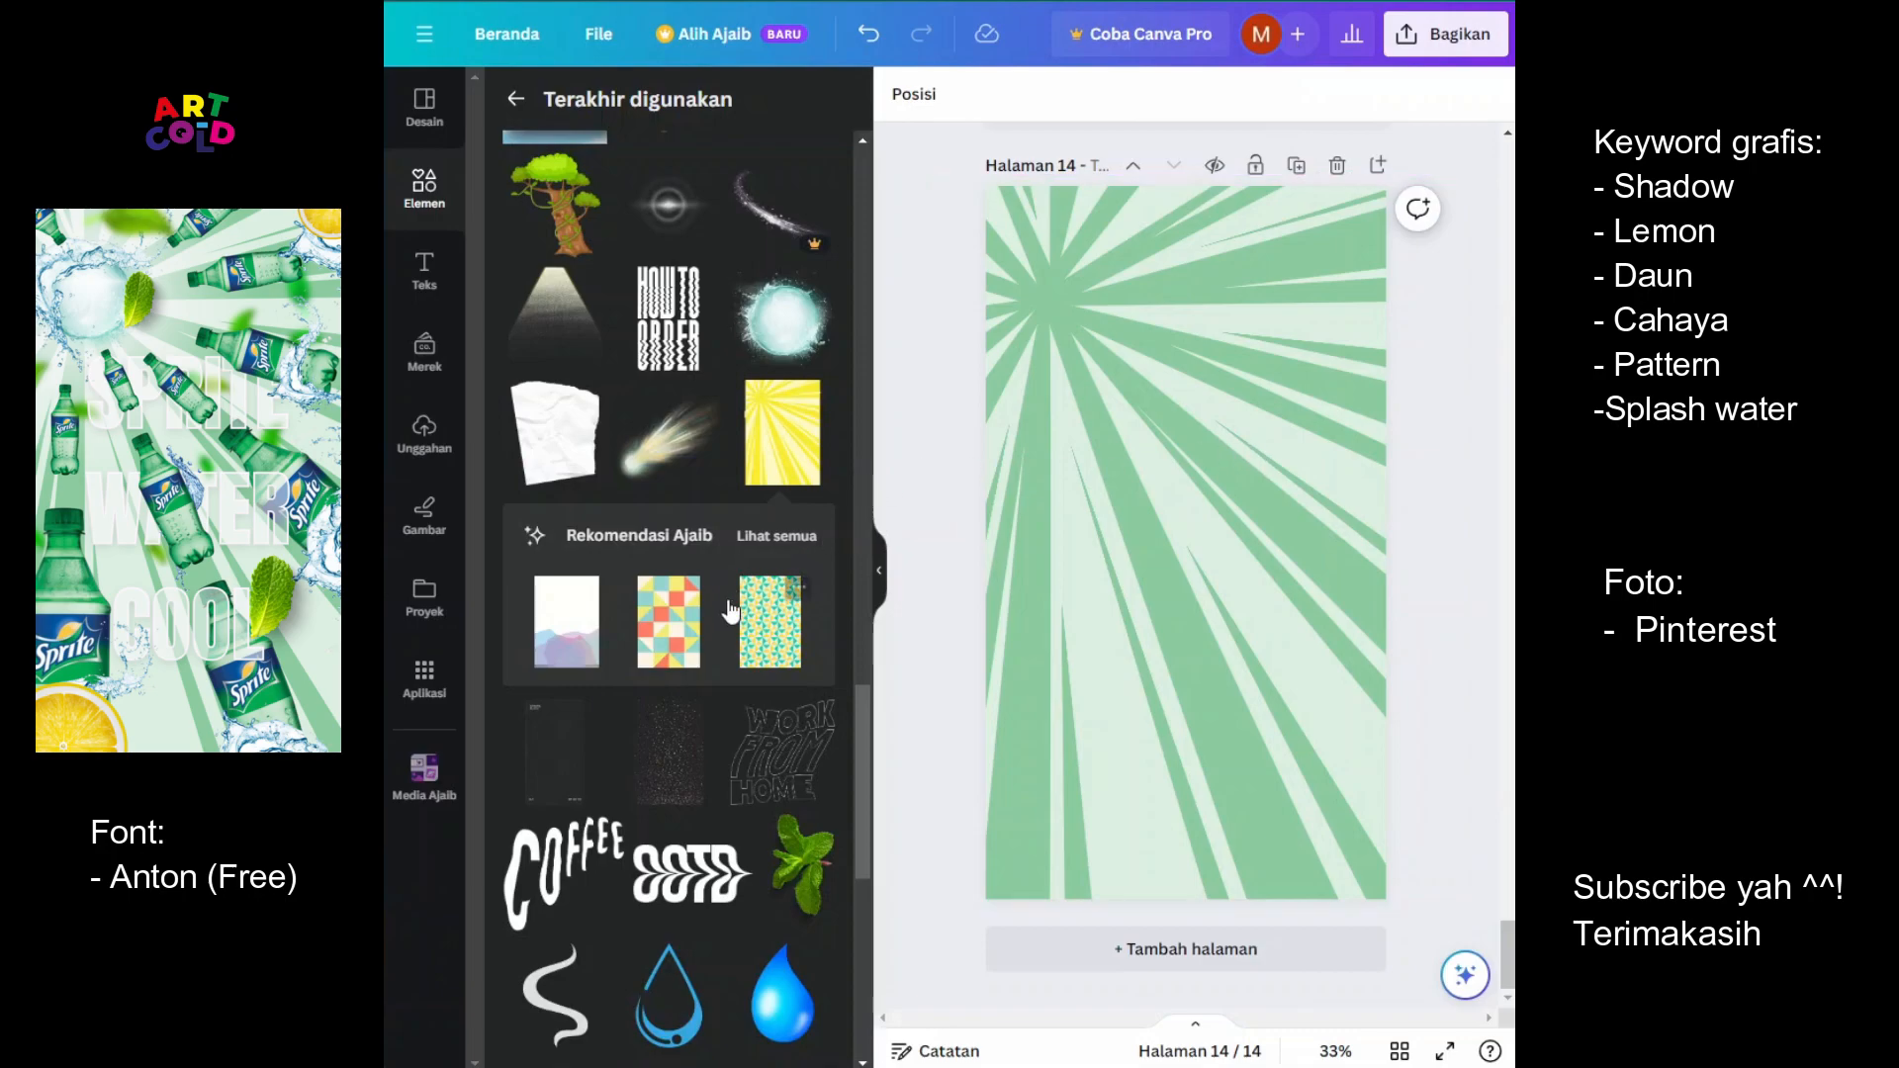
# Add the round water ball graphic and place it over the centre of the sunburst
pyautogui.click(786, 356)
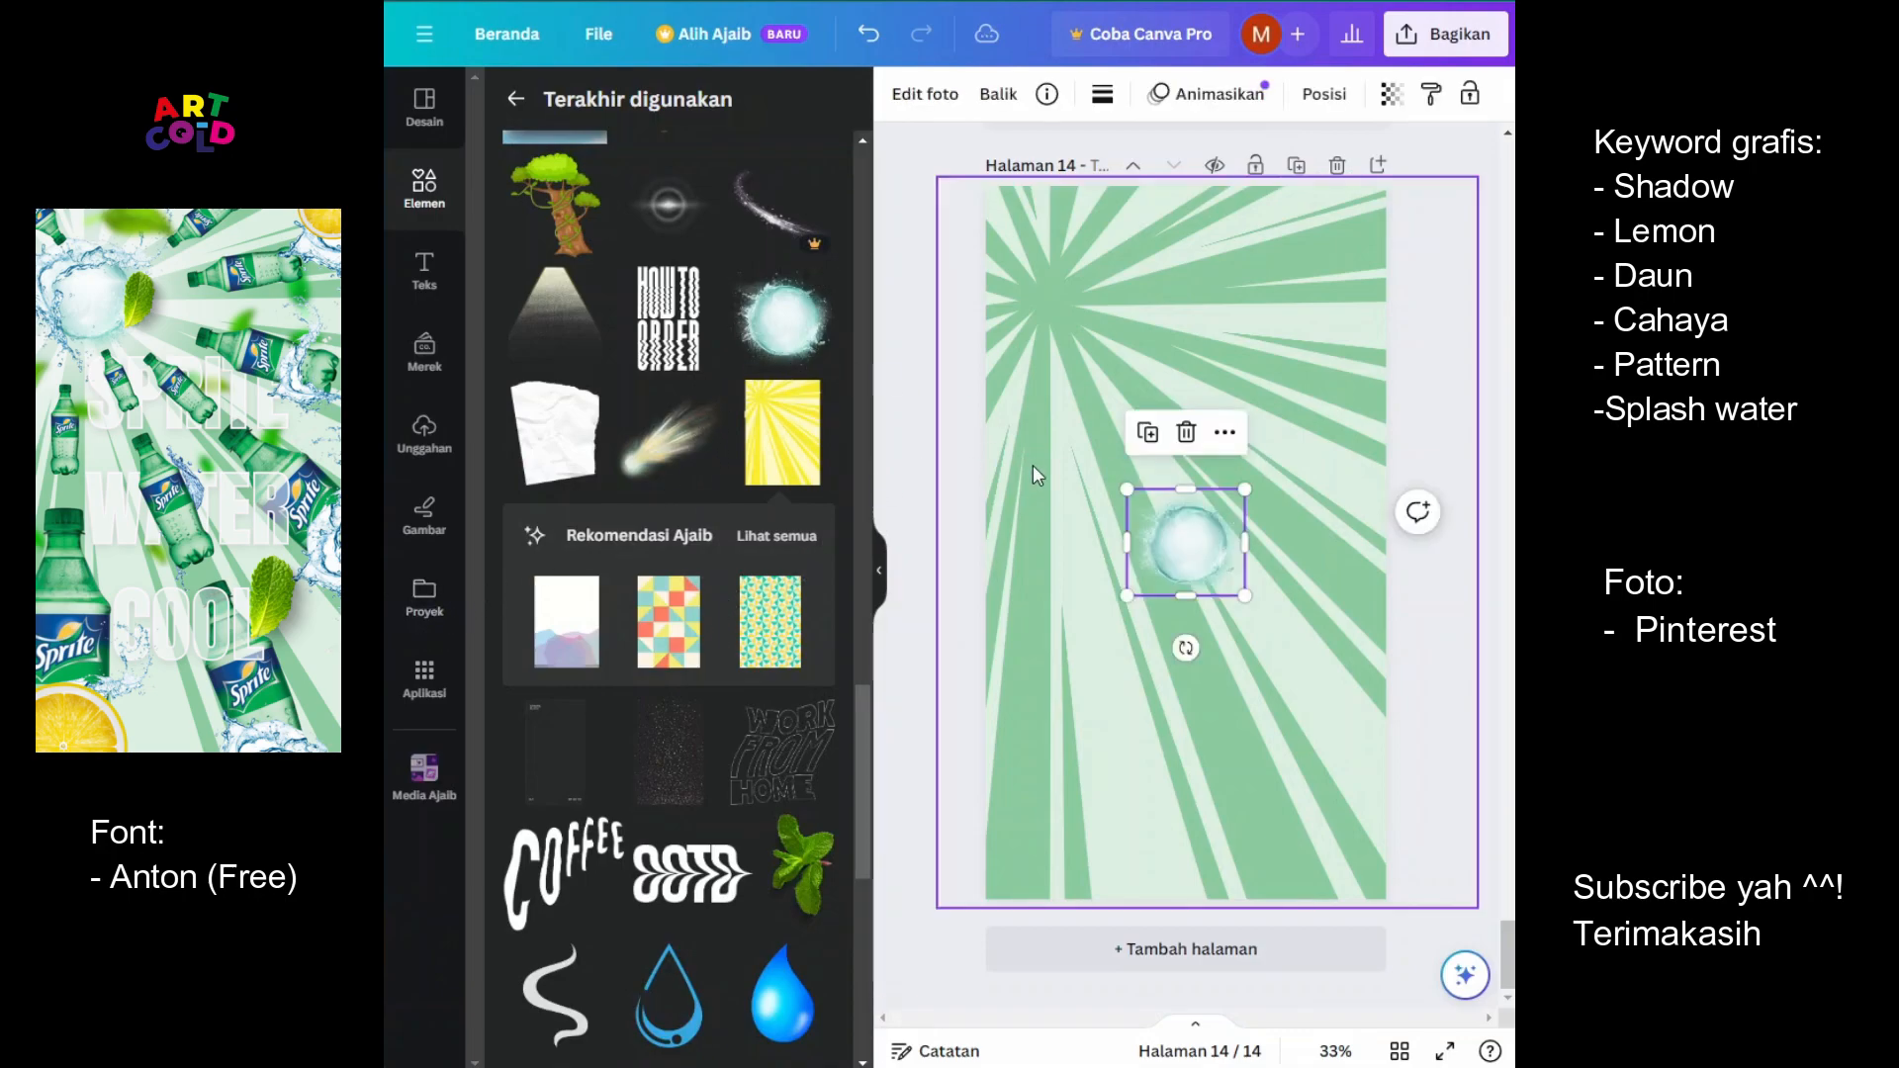
pyautogui.moveTo(1186, 605); pyautogui.dragTo(1069, 317)
pyautogui.click(1050, 419)
pyautogui.click(1081, 331)
pyautogui.click(1212, 427)
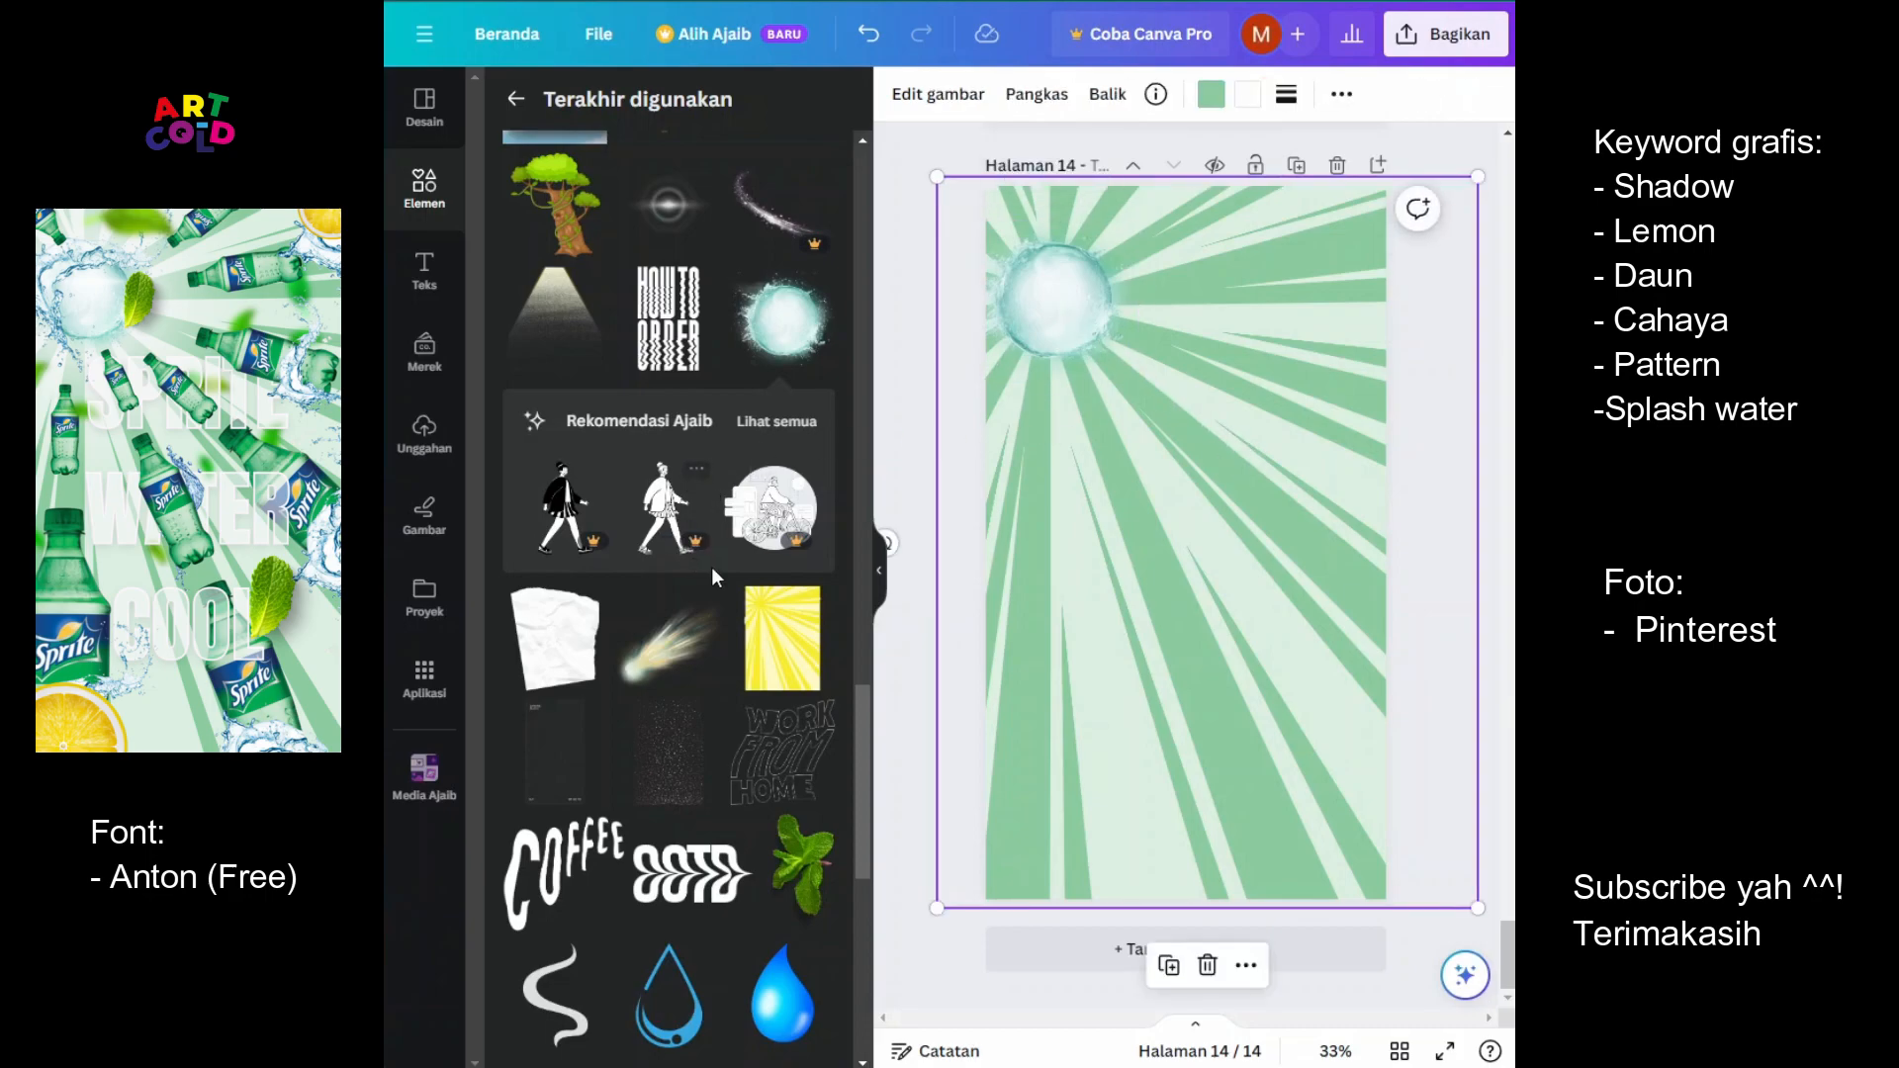
# Add the soft round shadow graphic as a near-white glow and position it over the water ball
pyautogui.scroll(5, 762, 534)
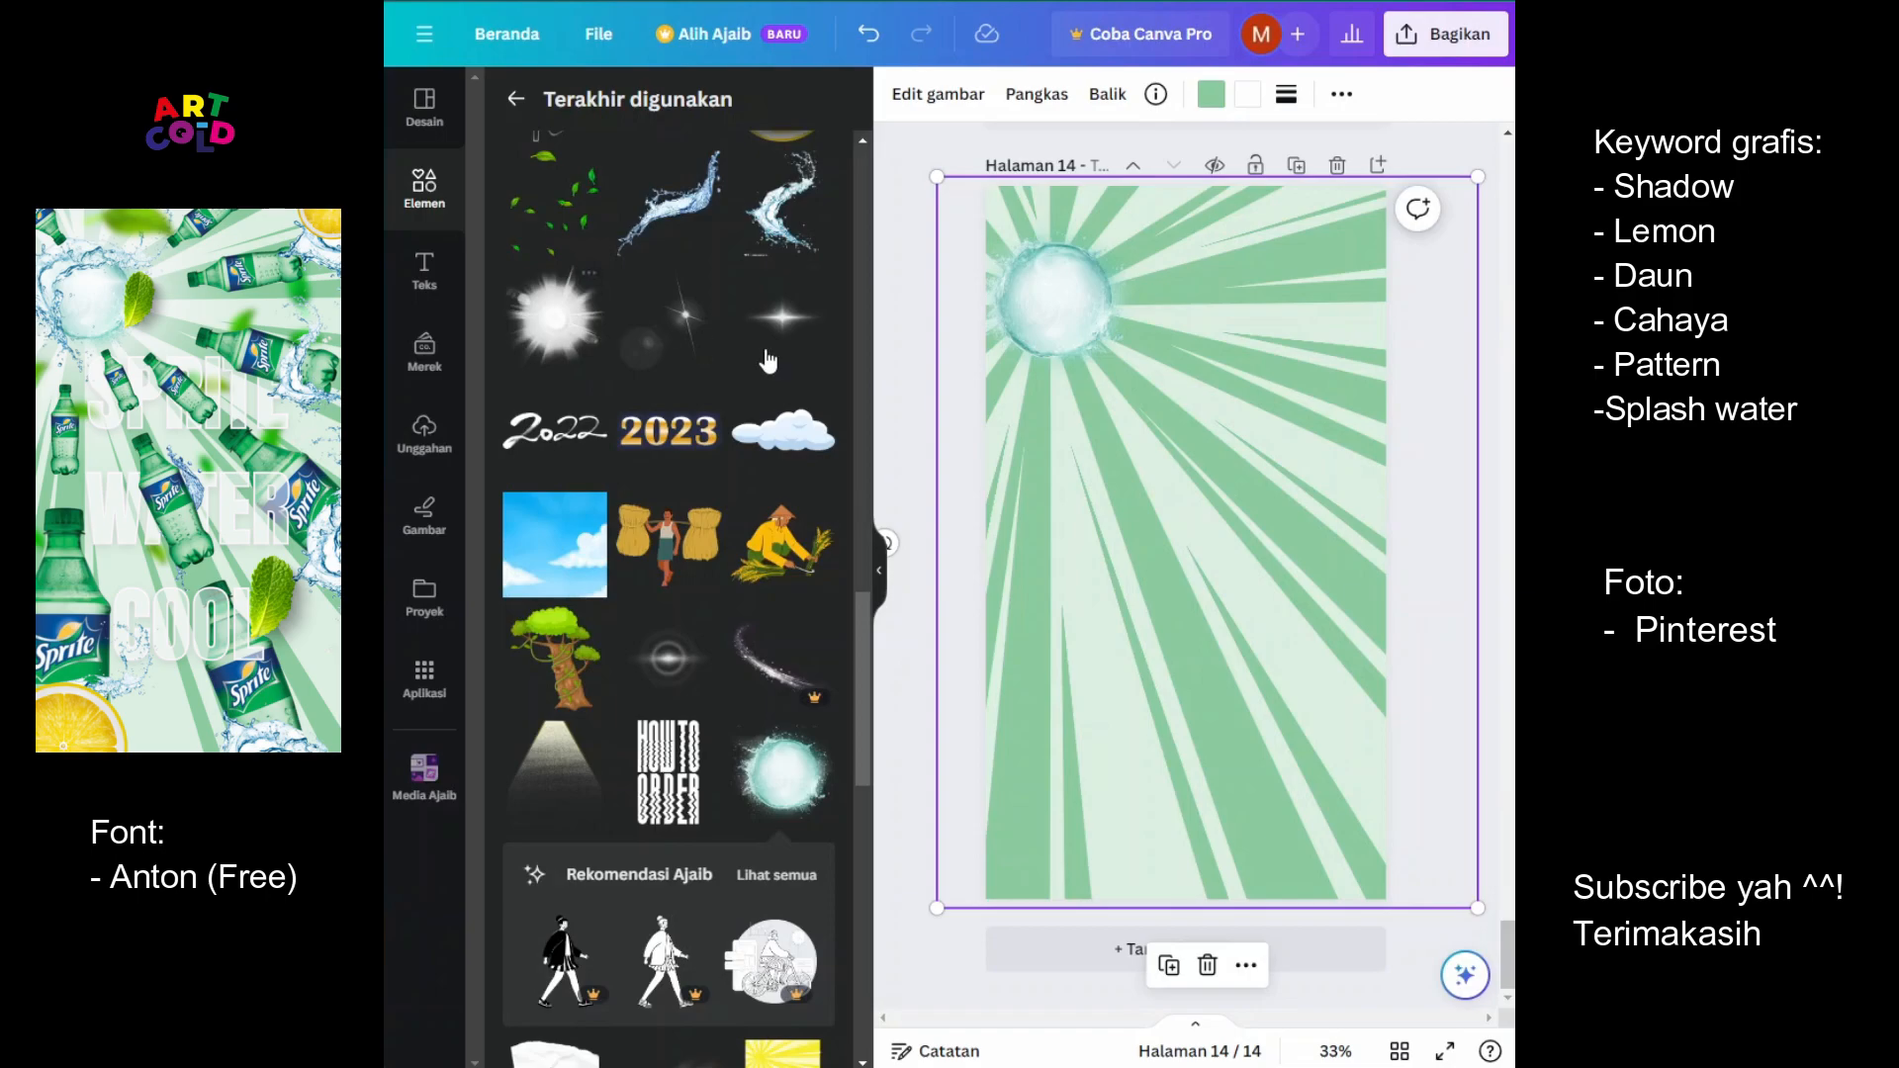
pyautogui.scroll(7, 766, 362)
pyautogui.scroll(10, 786, 457)
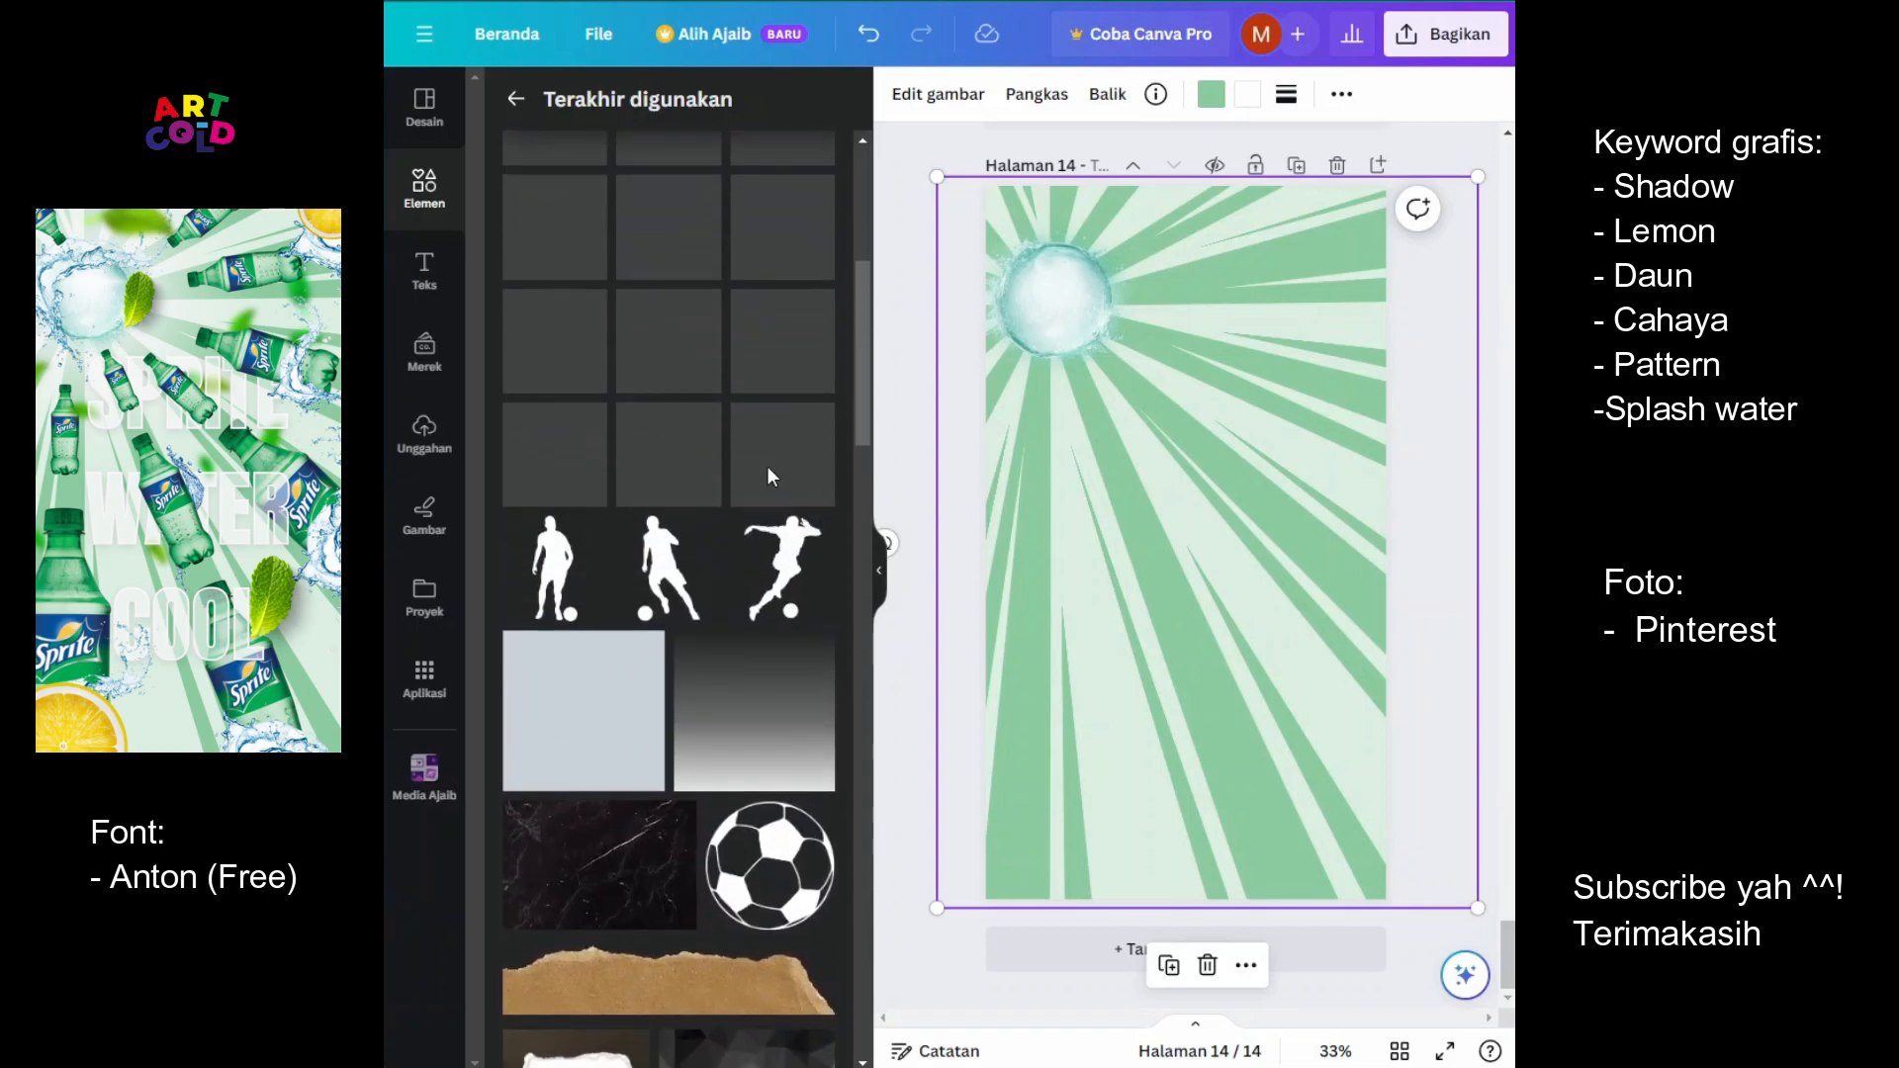
pyautogui.scroll(3, 772, 478)
pyautogui.click(774, 479)
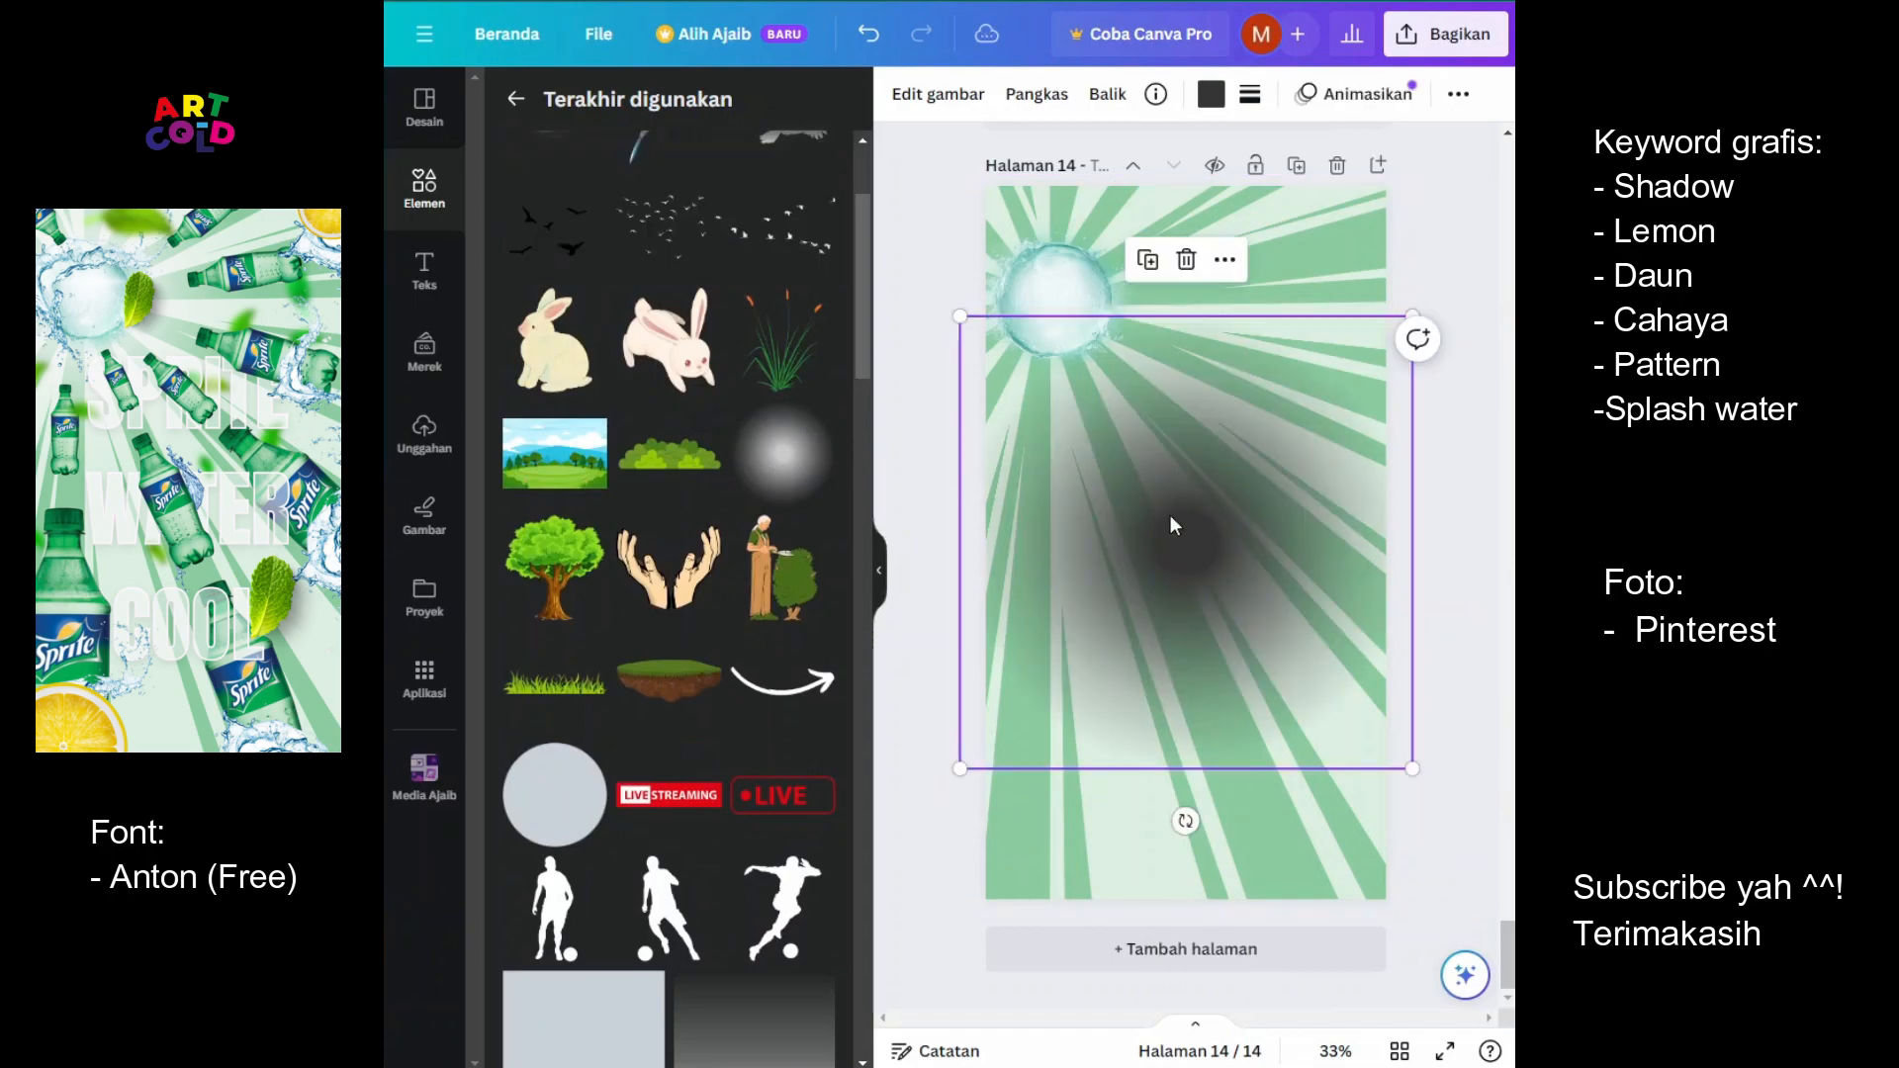
pyautogui.click(1210, 94)
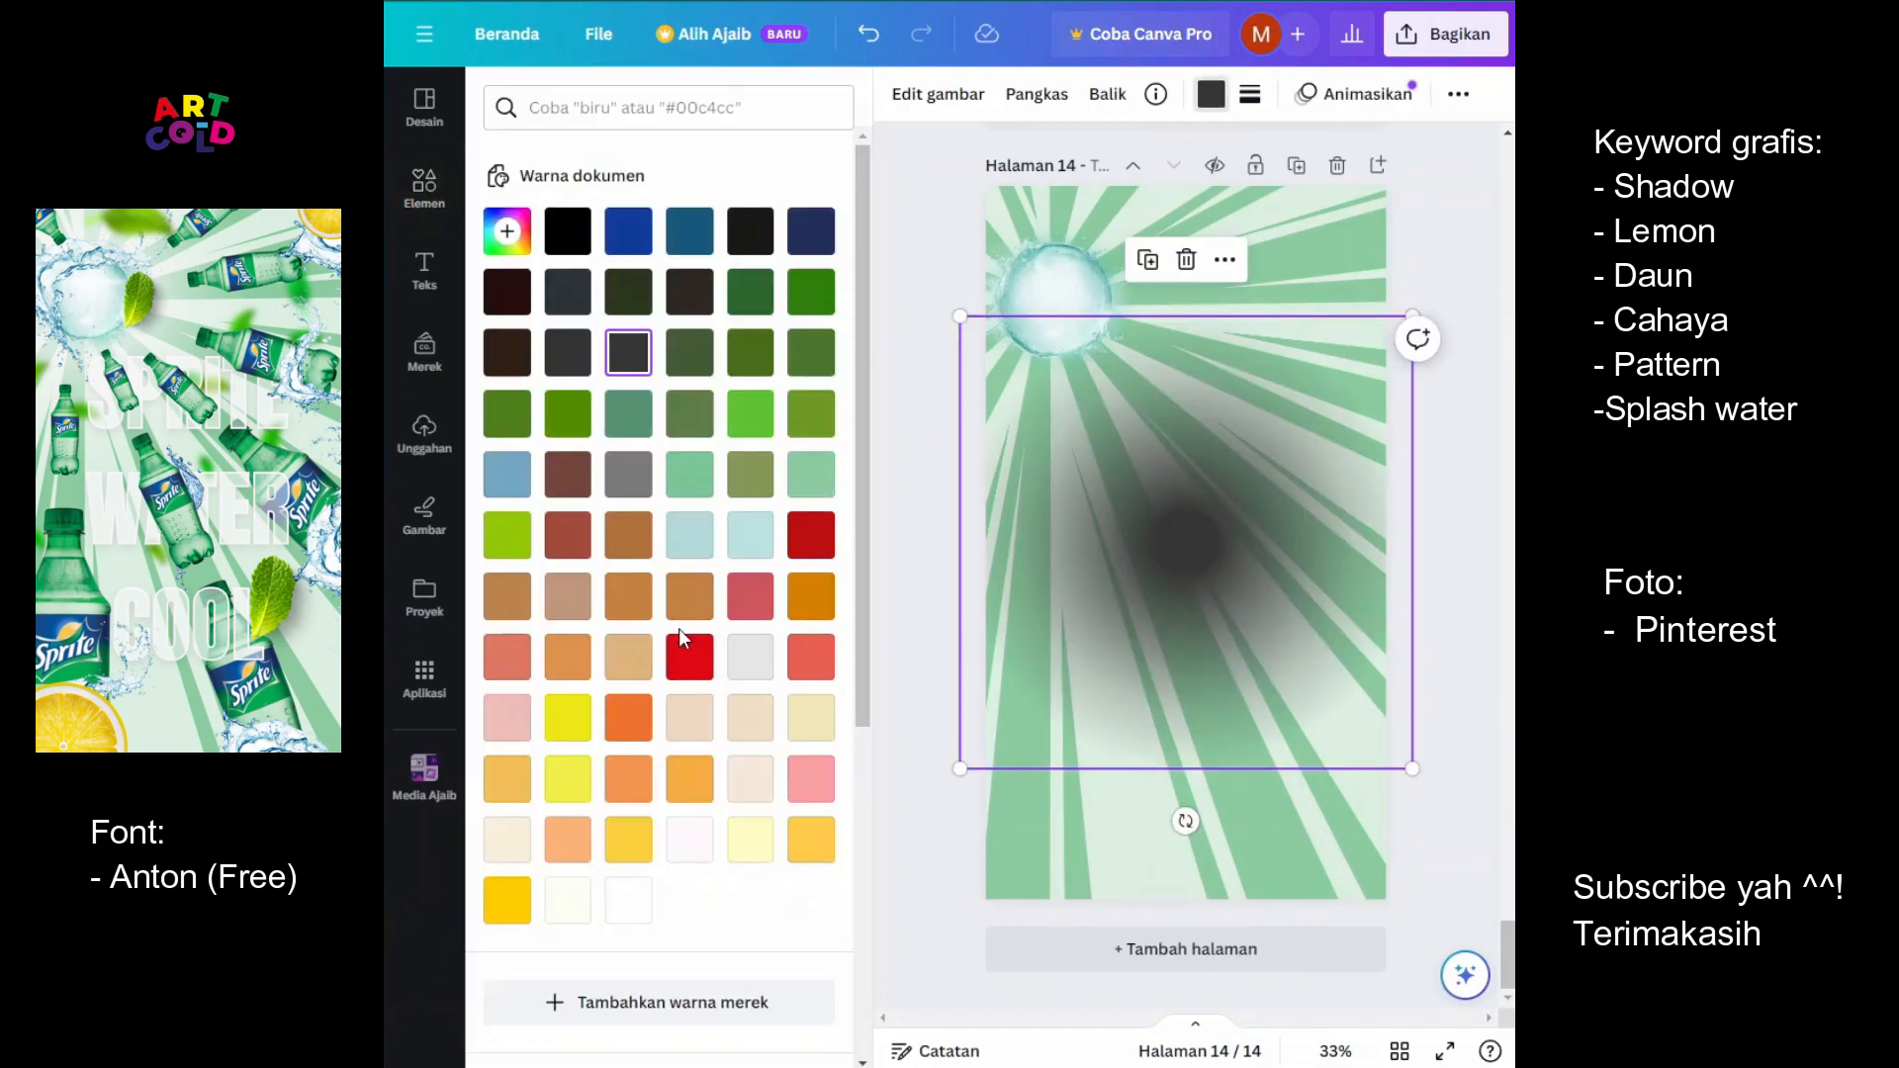
pyautogui.click(700, 851)
pyautogui.moveTo(1206, 591); pyautogui.dragTo(1072, 334)
# Move the white glow below the water ball in the layer order
pyautogui.rightClick(1072, 335)
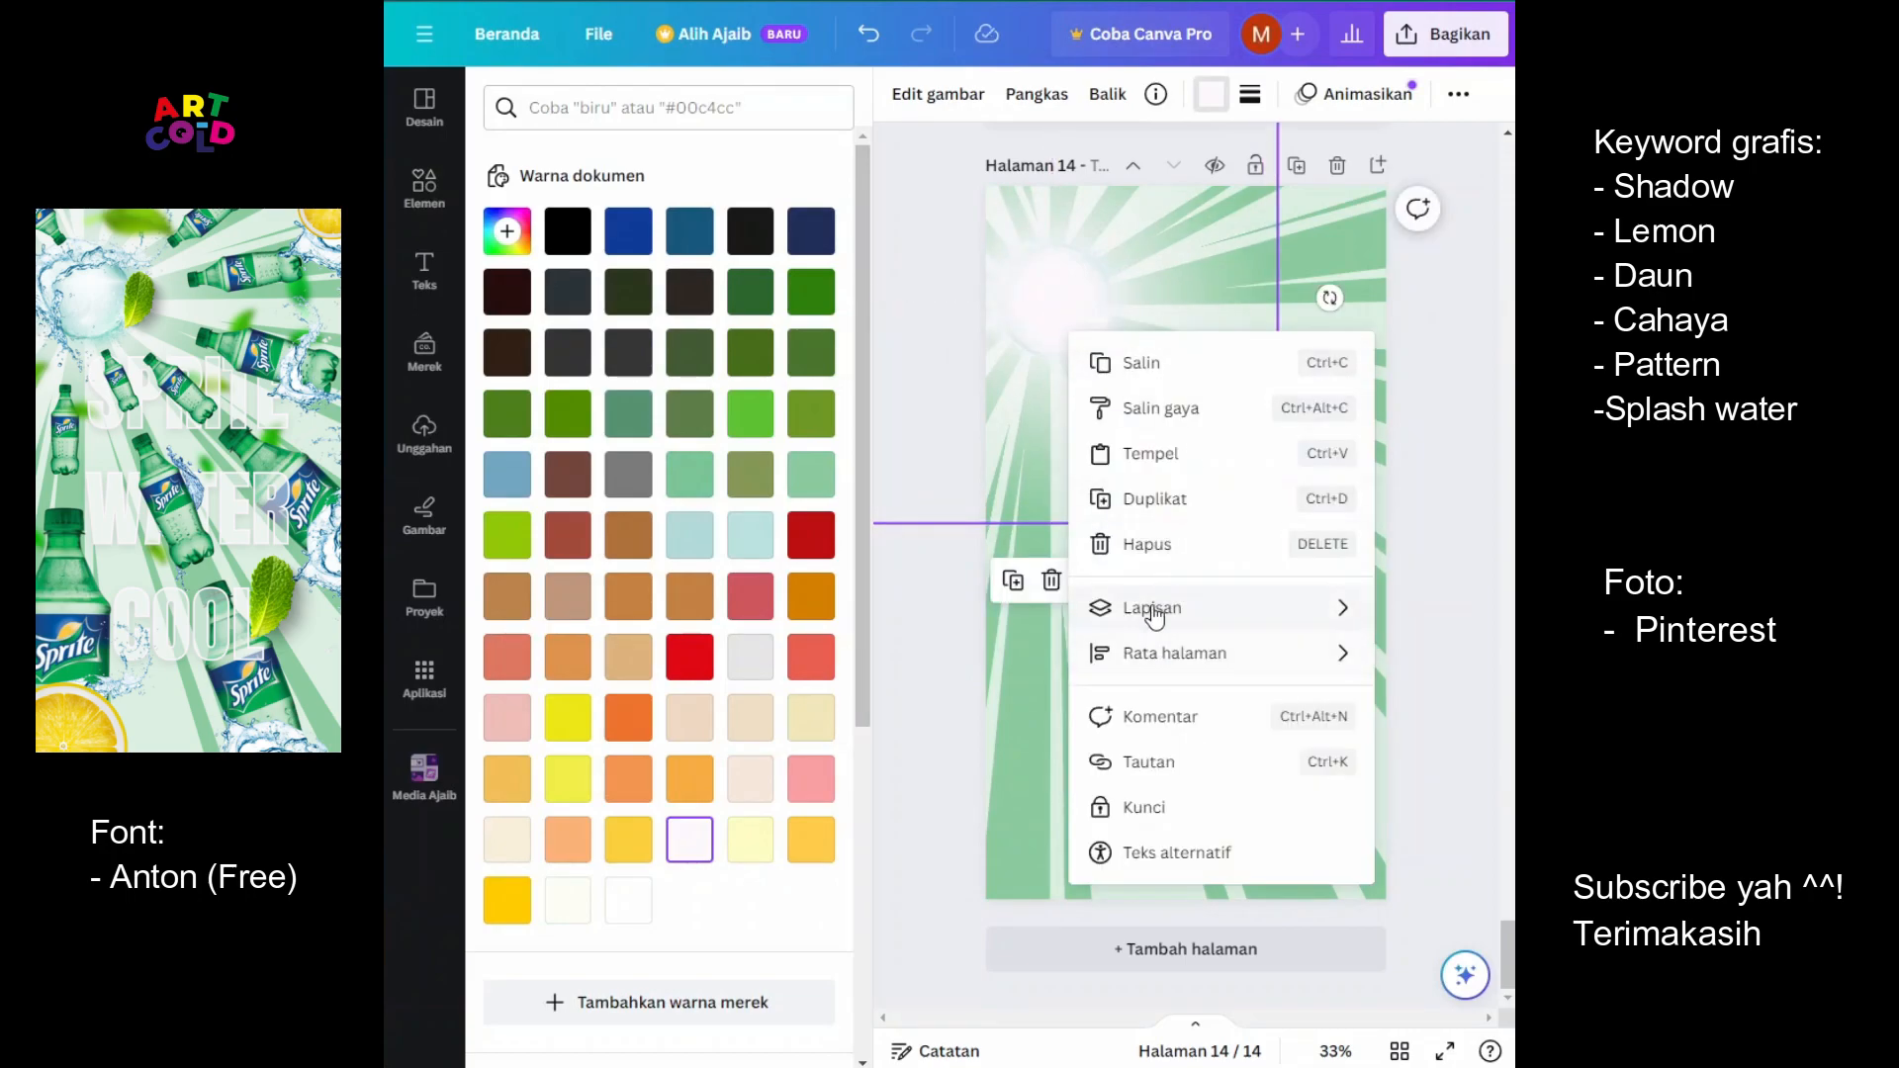
pyautogui.moveTo(1153, 608)
pyautogui.click(881, 789)
pyautogui.moveTo(672, 240); pyautogui.dragTo(673, 314)
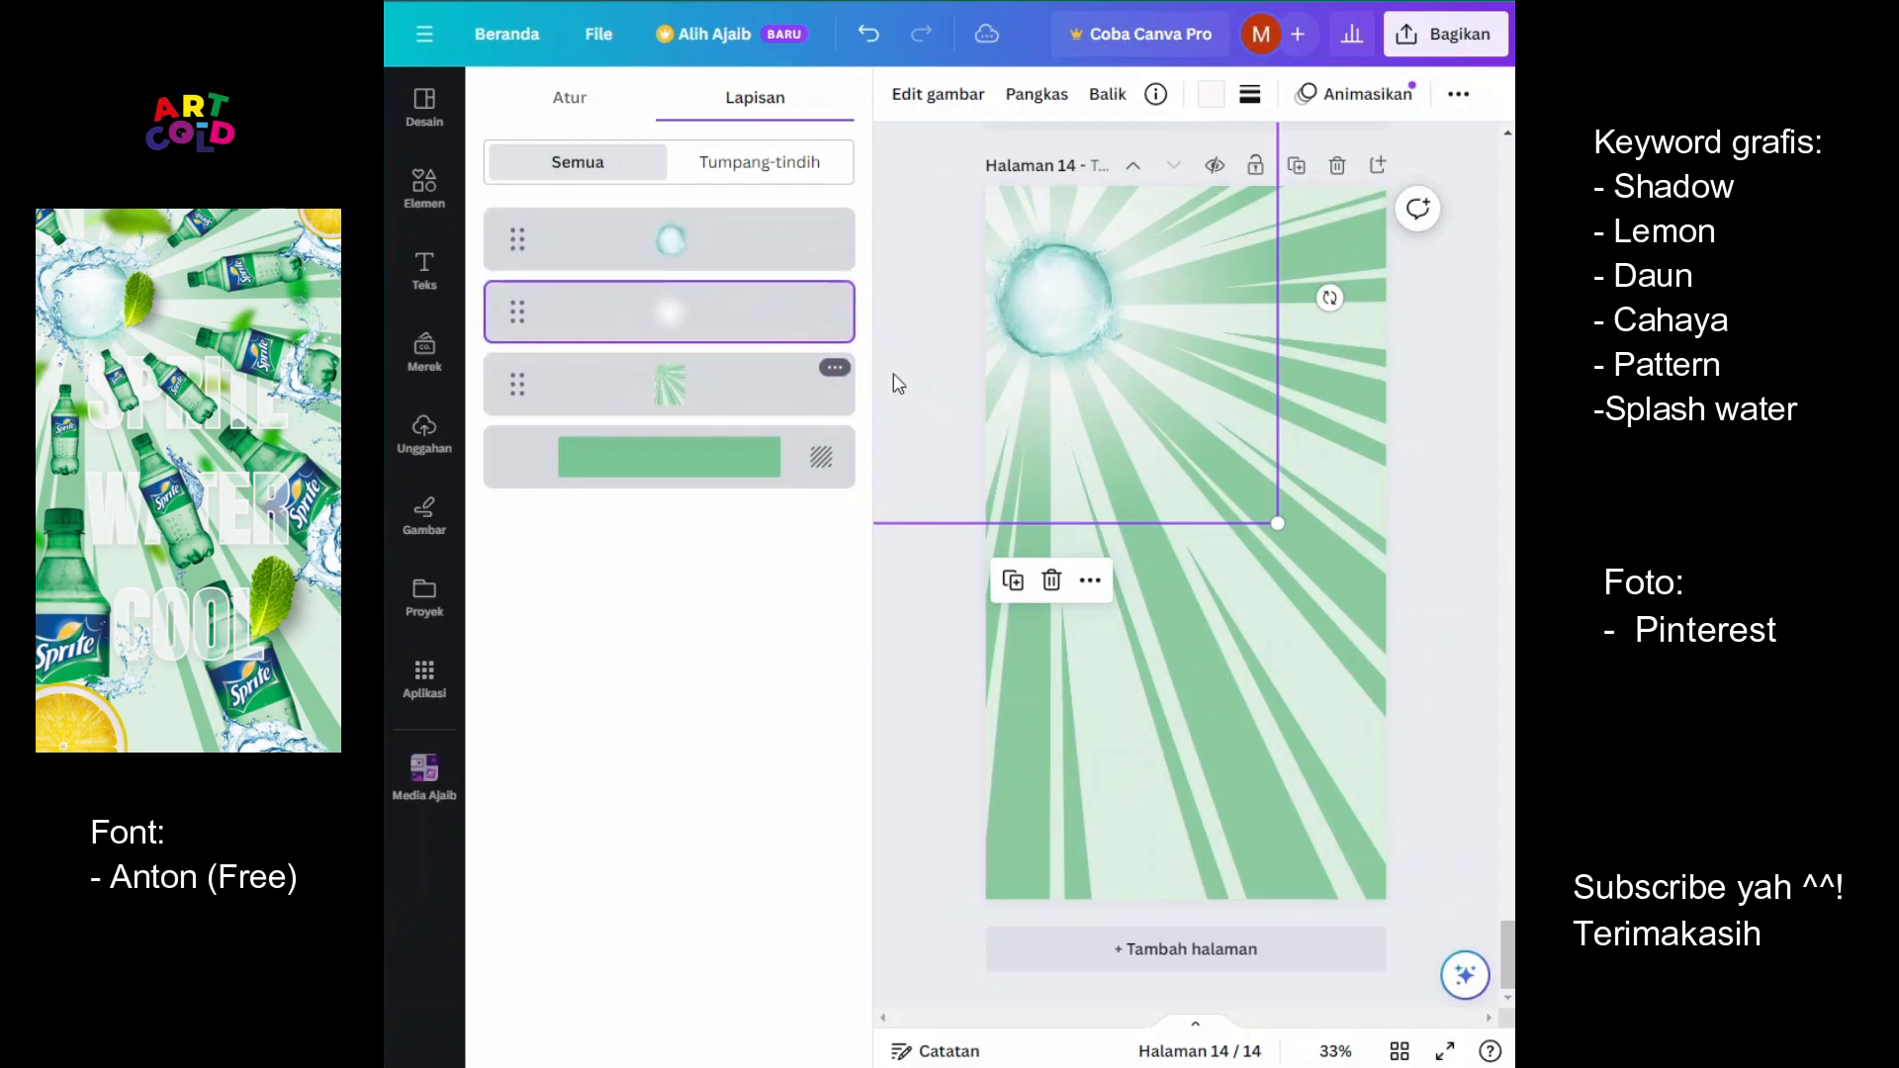
pyautogui.click(1202, 580)
pyautogui.click(1197, 573)
# Add the horizontal light flare graphic and place it on the water ball
pyautogui.scroll(1, 766, 507)
pyautogui.scroll(2, 766, 508)
pyautogui.scroll(-9, 767, 494)
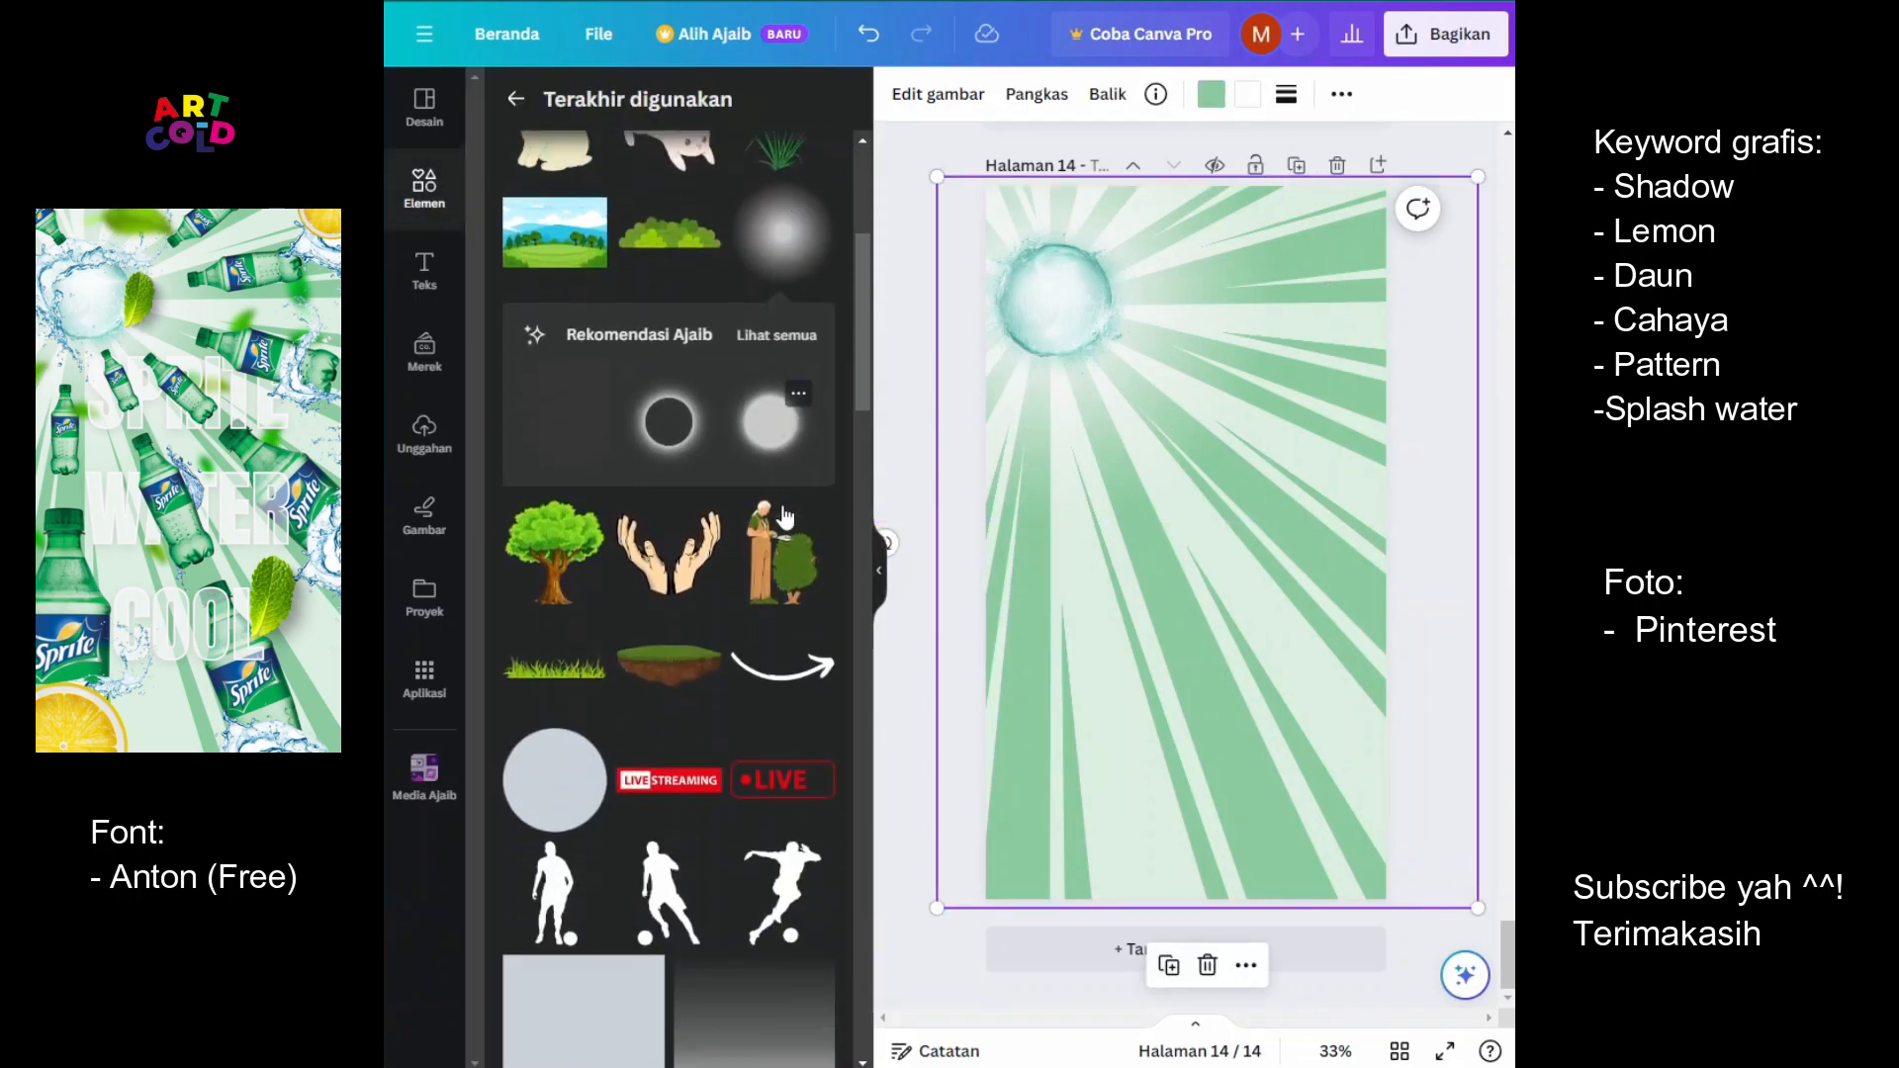
pyautogui.scroll(-10, 784, 518)
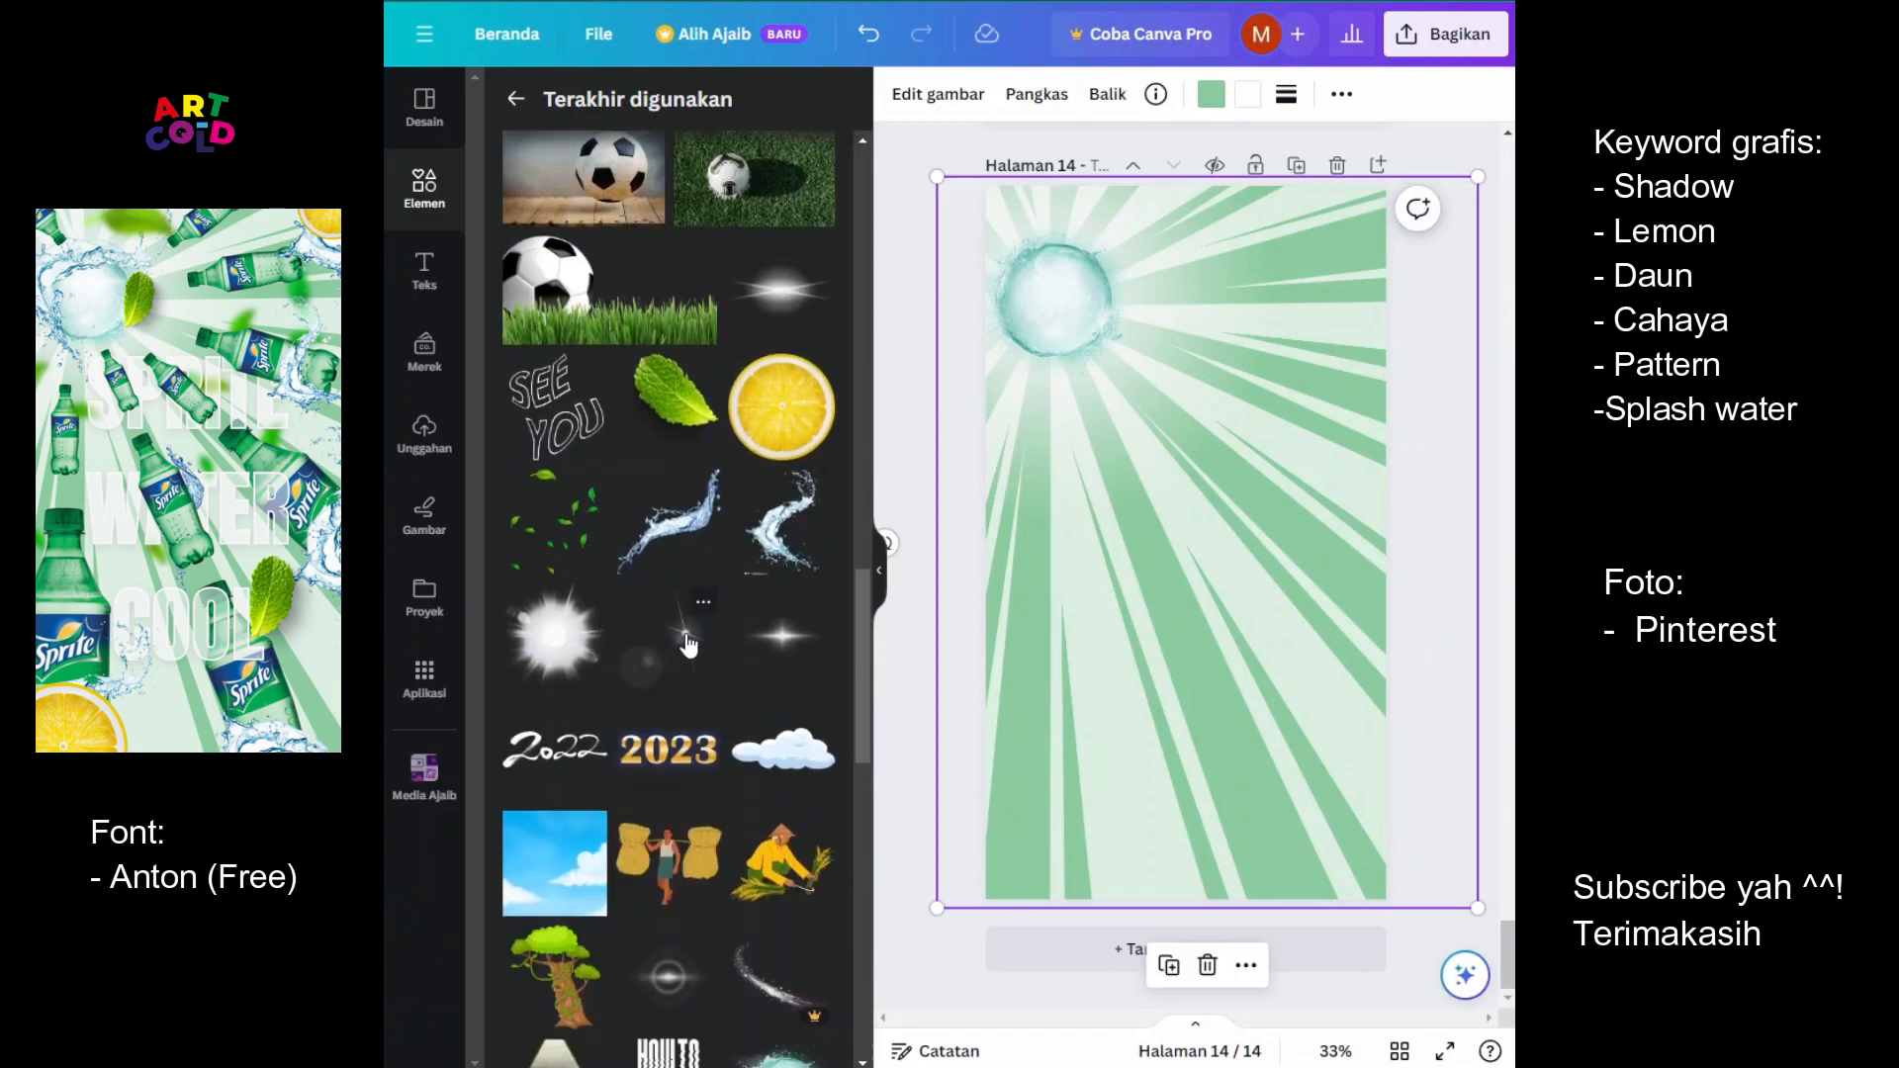
pyautogui.click(781, 636)
pyautogui.moveTo(1187, 552); pyautogui.dragTo(1055, 292)
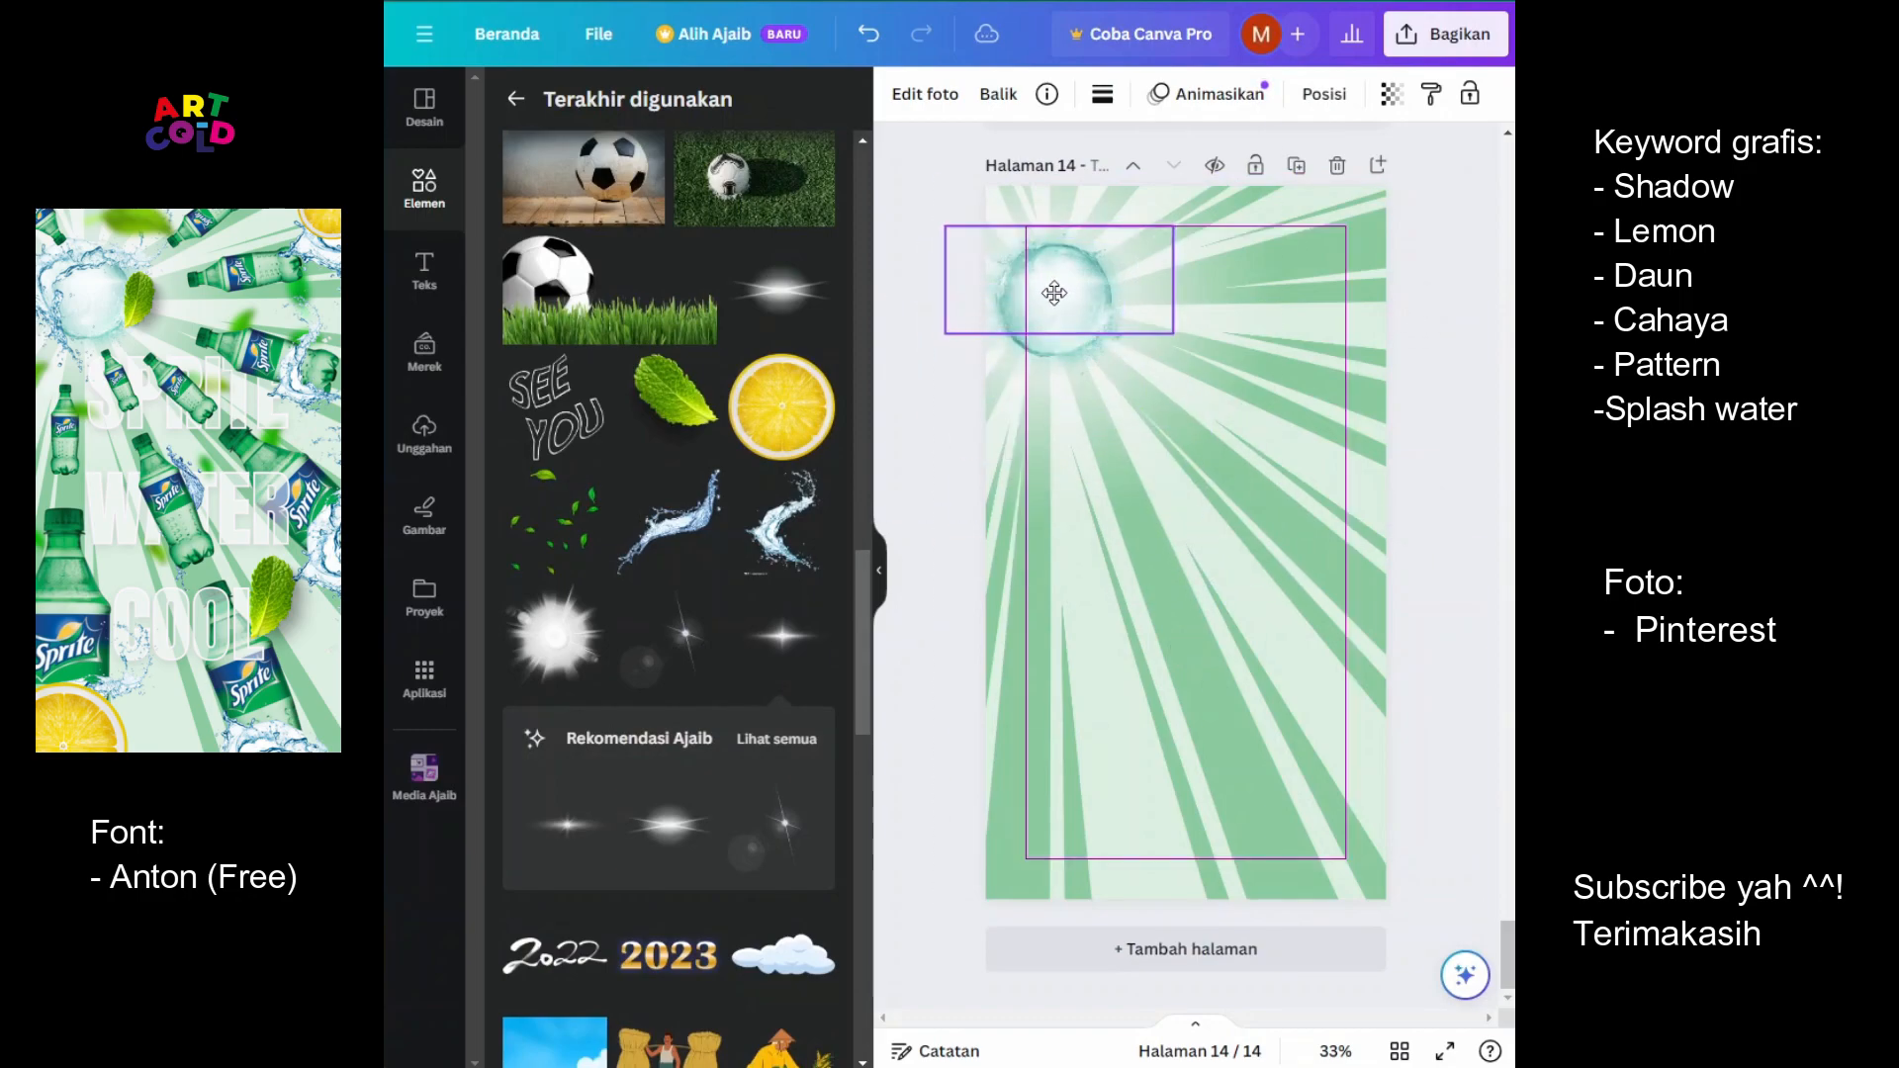
# Add the curved water splash graphic, shrink it slightly and rotate it so it wraps around the water ball
pyautogui.click(767, 551)
pyautogui.moveTo(1145, 537); pyautogui.dragTo(1006, 265)
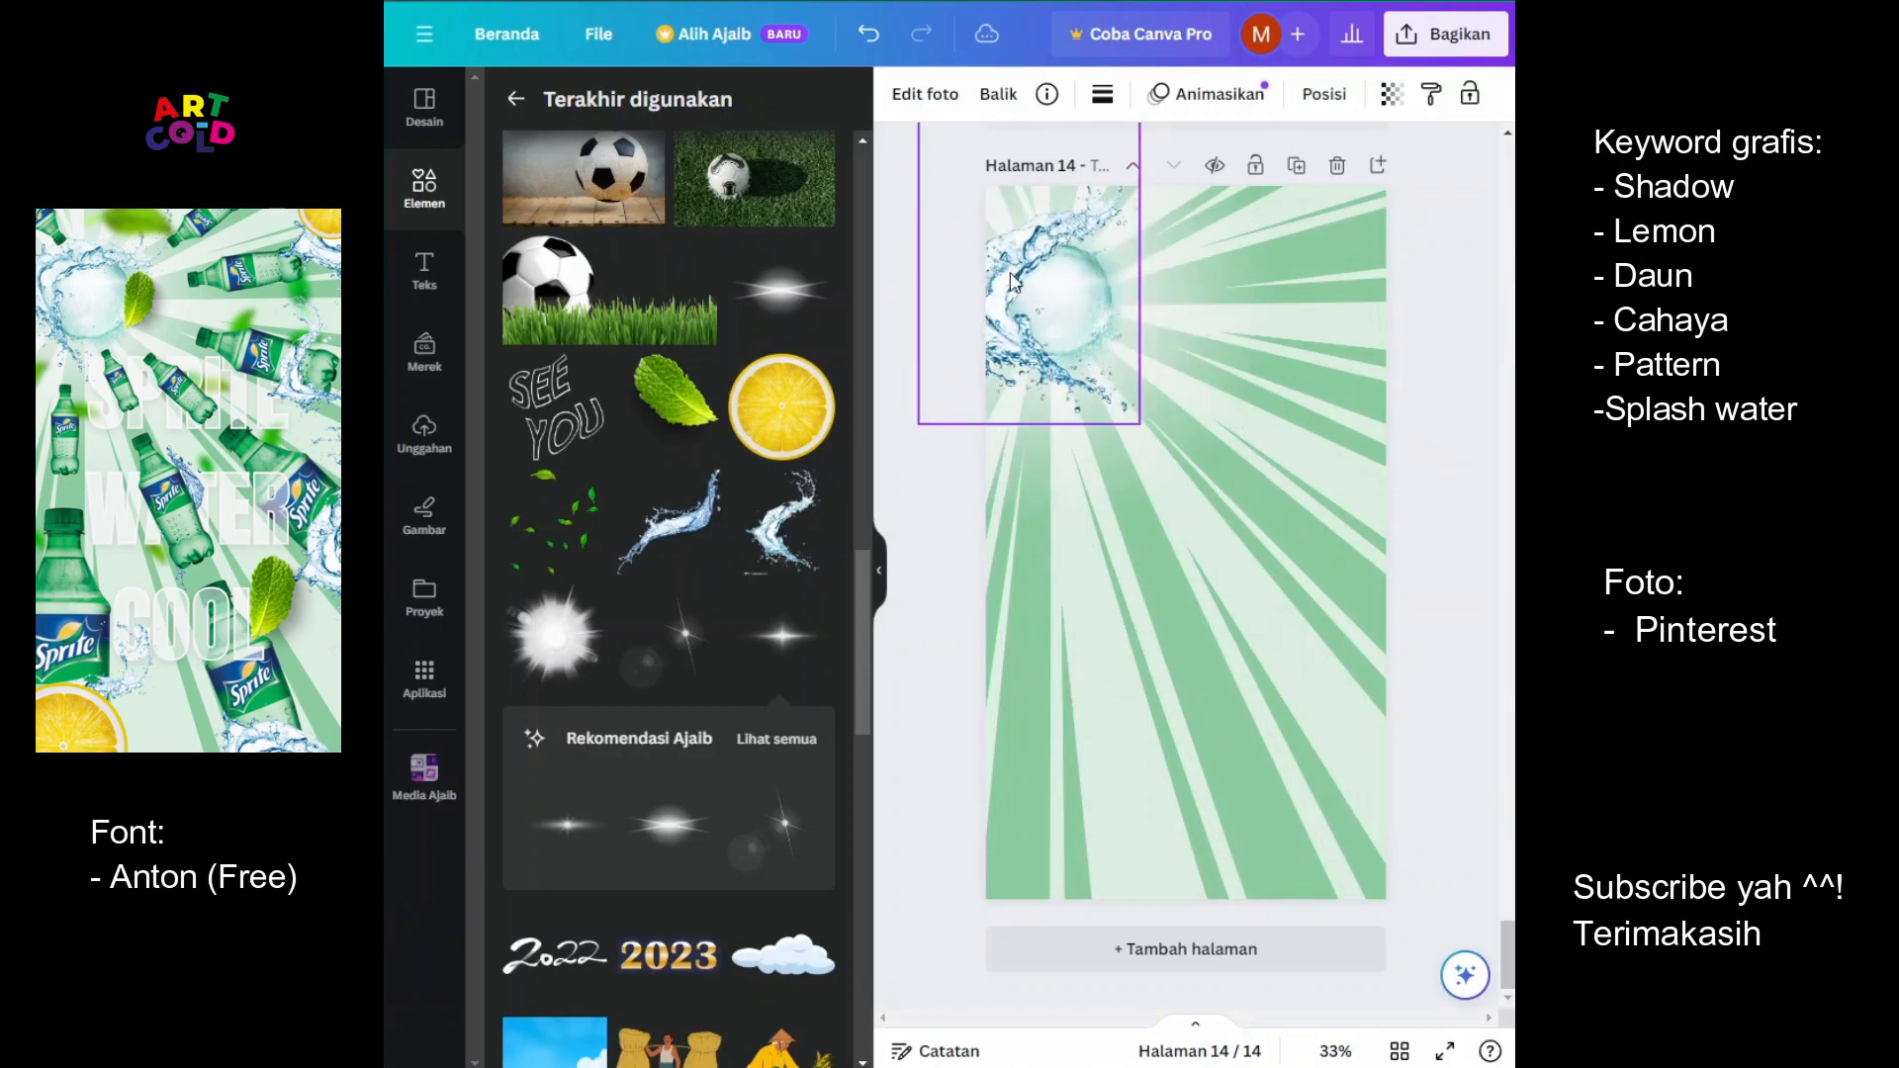
pyautogui.moveTo(1130, 423); pyautogui.dragTo(1112, 384)
pyautogui.moveTo(997, 229); pyautogui.dragTo(1005, 256)
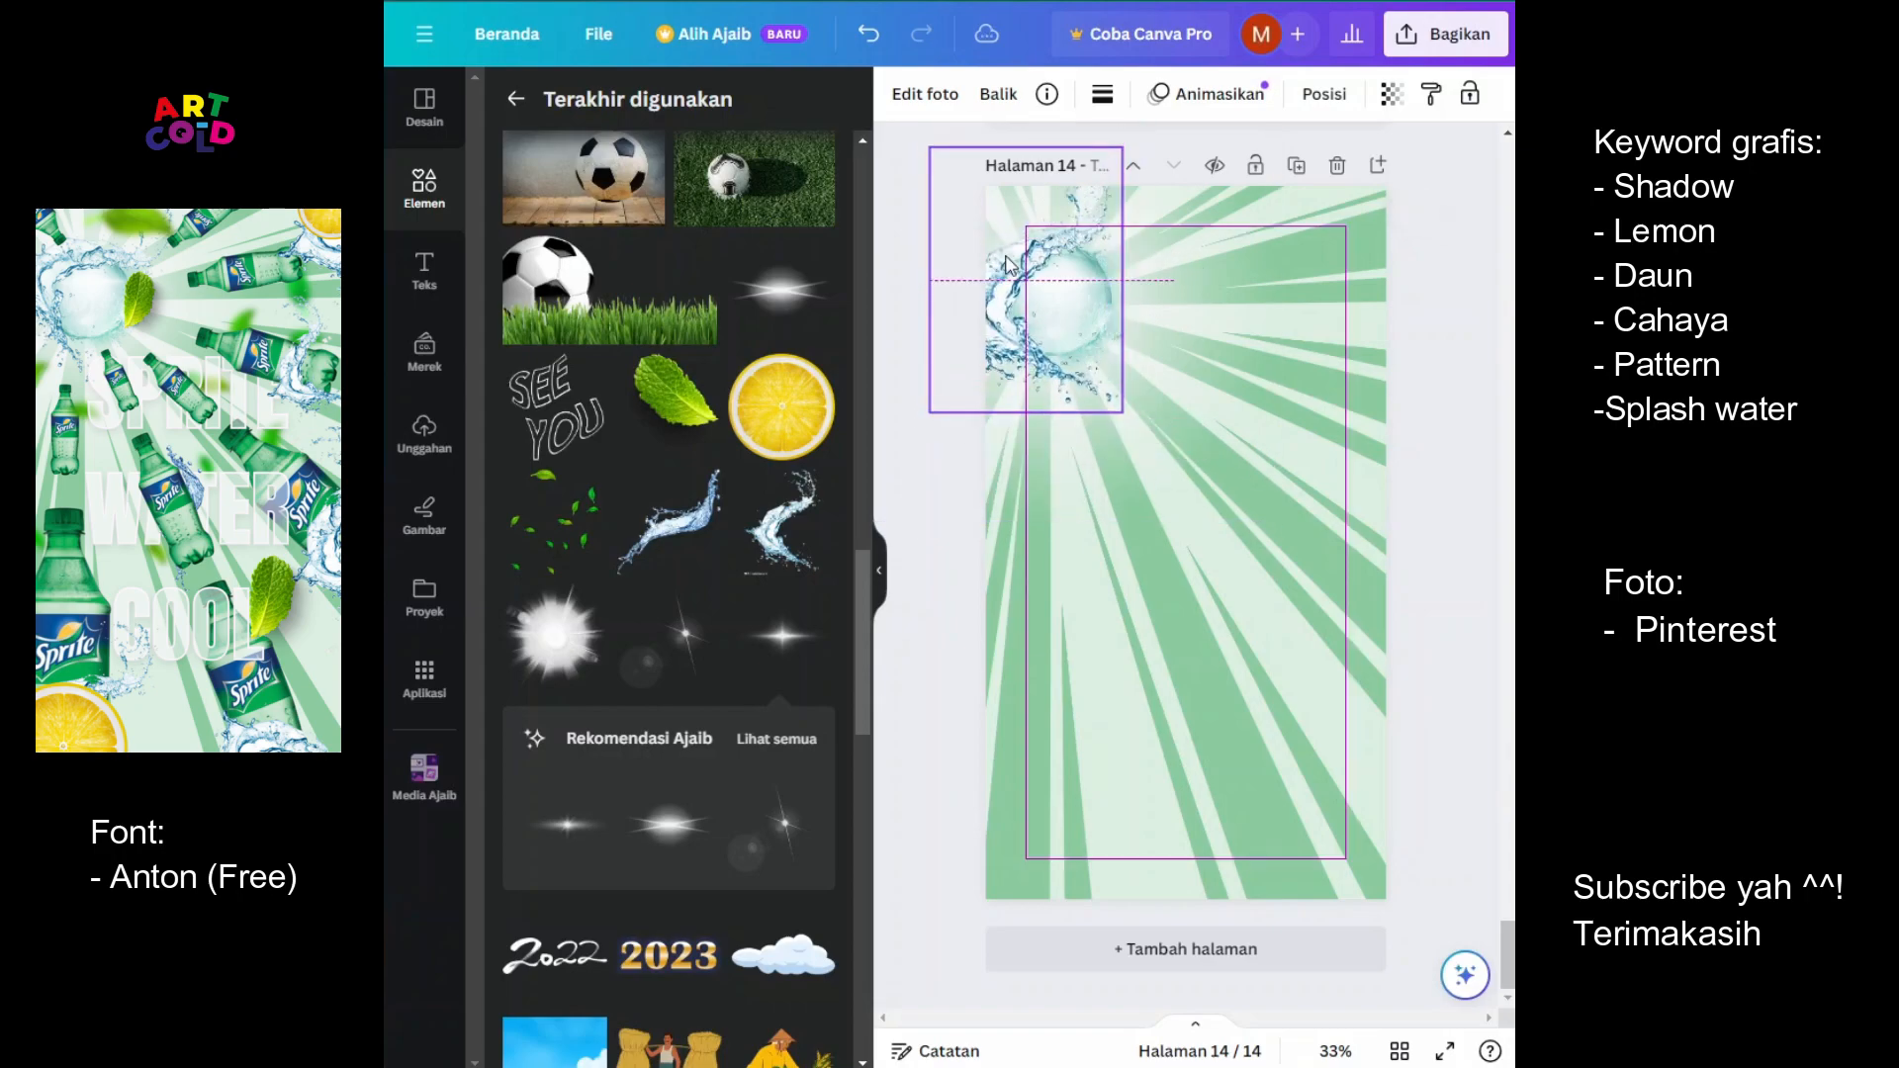
pyautogui.moveTo(1174, 280); pyautogui.dragTo(1127, 347)
pyautogui.moveTo(1048, 262); pyautogui.dragTo(1077, 245)
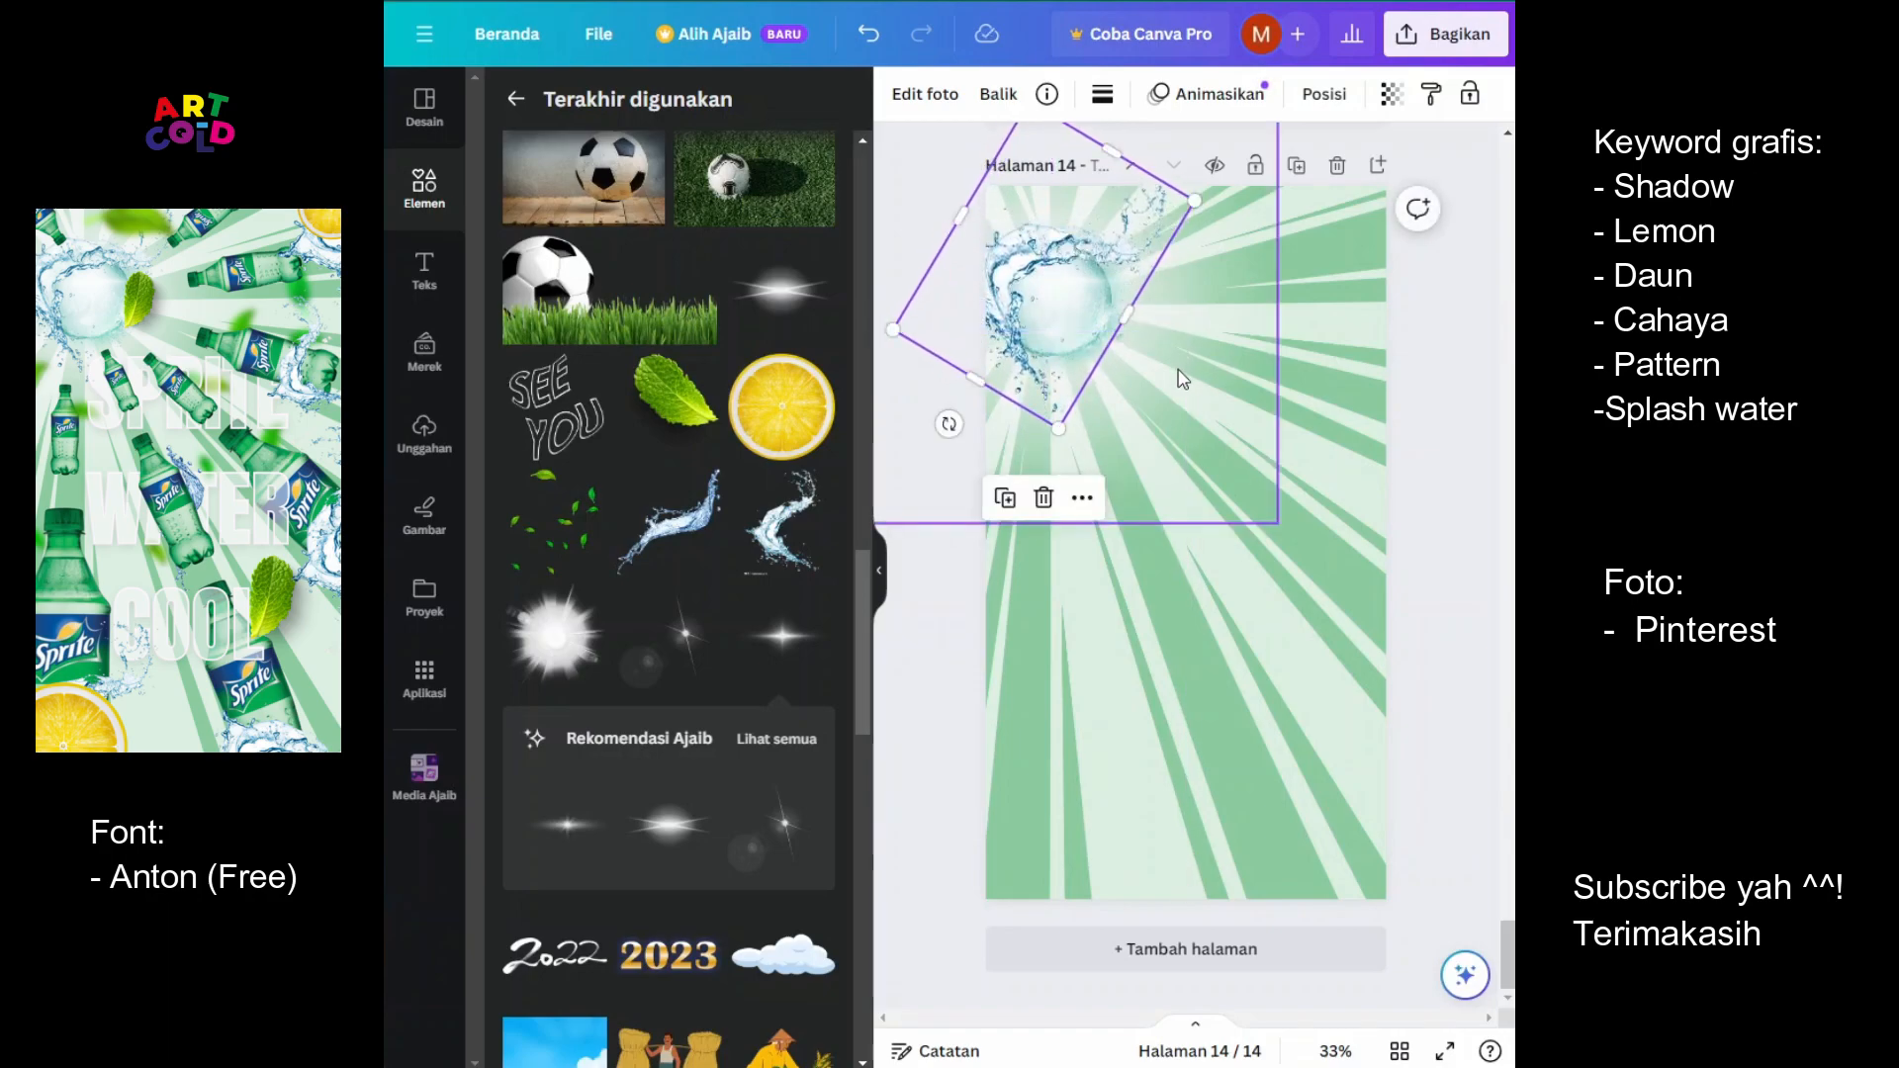
# Make the water splash around the ball slightly transparent
pyautogui.click(1391, 94)
pyautogui.moveTo(1392, 185); pyautogui.dragTo(1348, 186)
pyautogui.click(1391, 338)
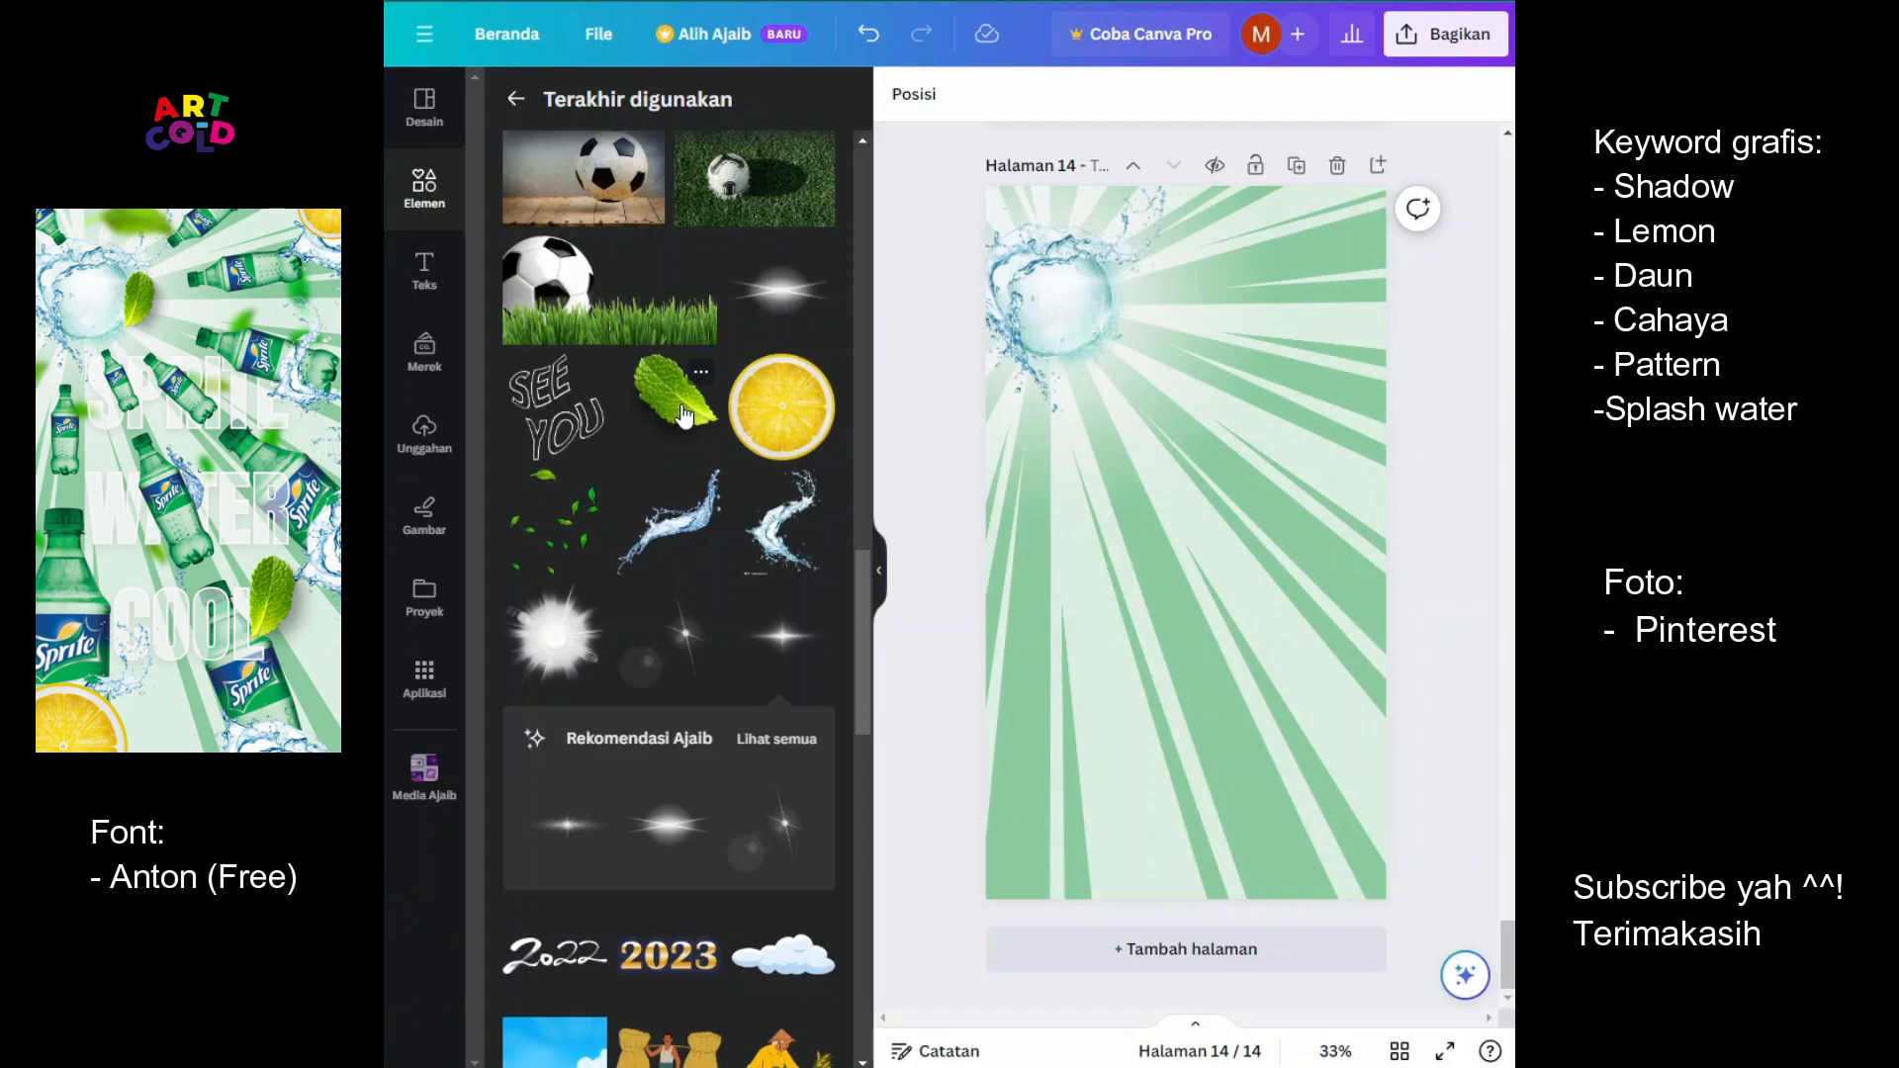
# Insert the uploaded Sprite bottle image, enlarge it and tilt it along the rays at the page's lower-right corner
pyautogui.click(425, 433)
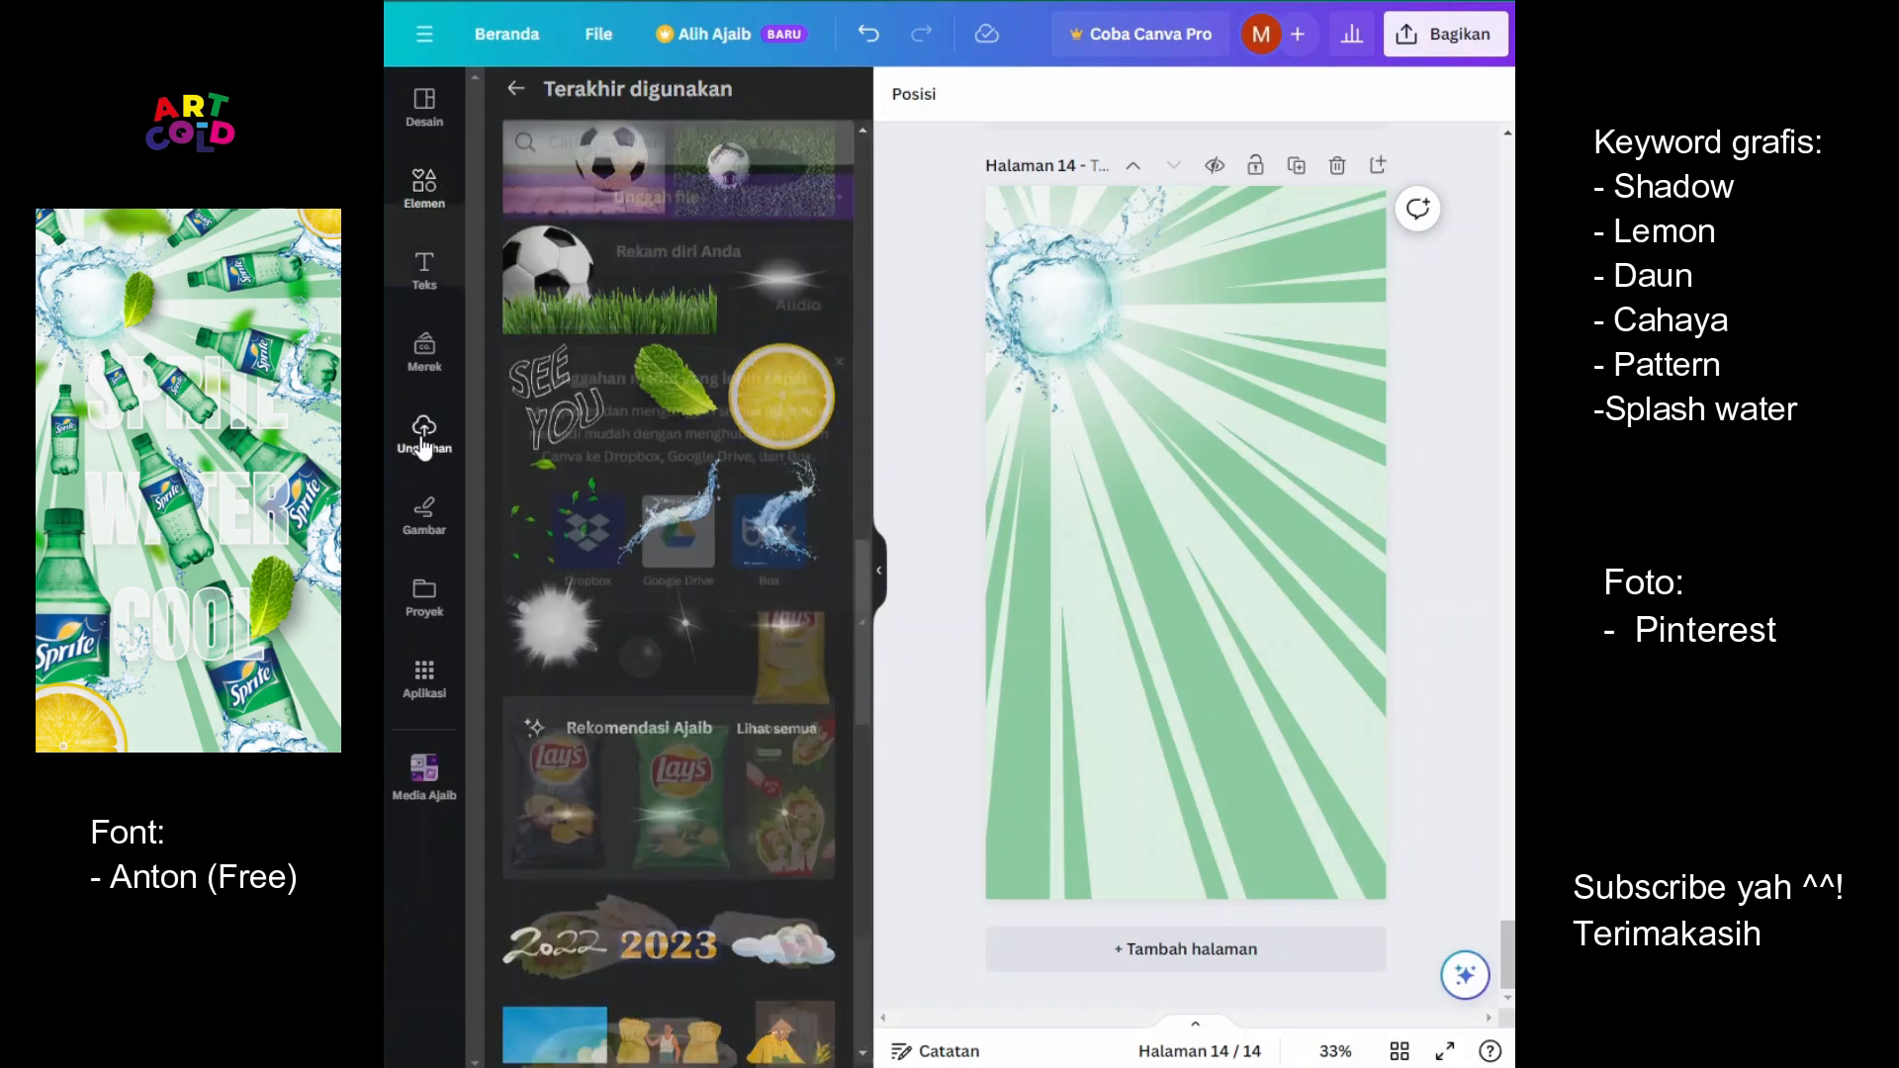
pyautogui.scroll(-3, 718, 729)
pyautogui.scroll(5, 737, 728)
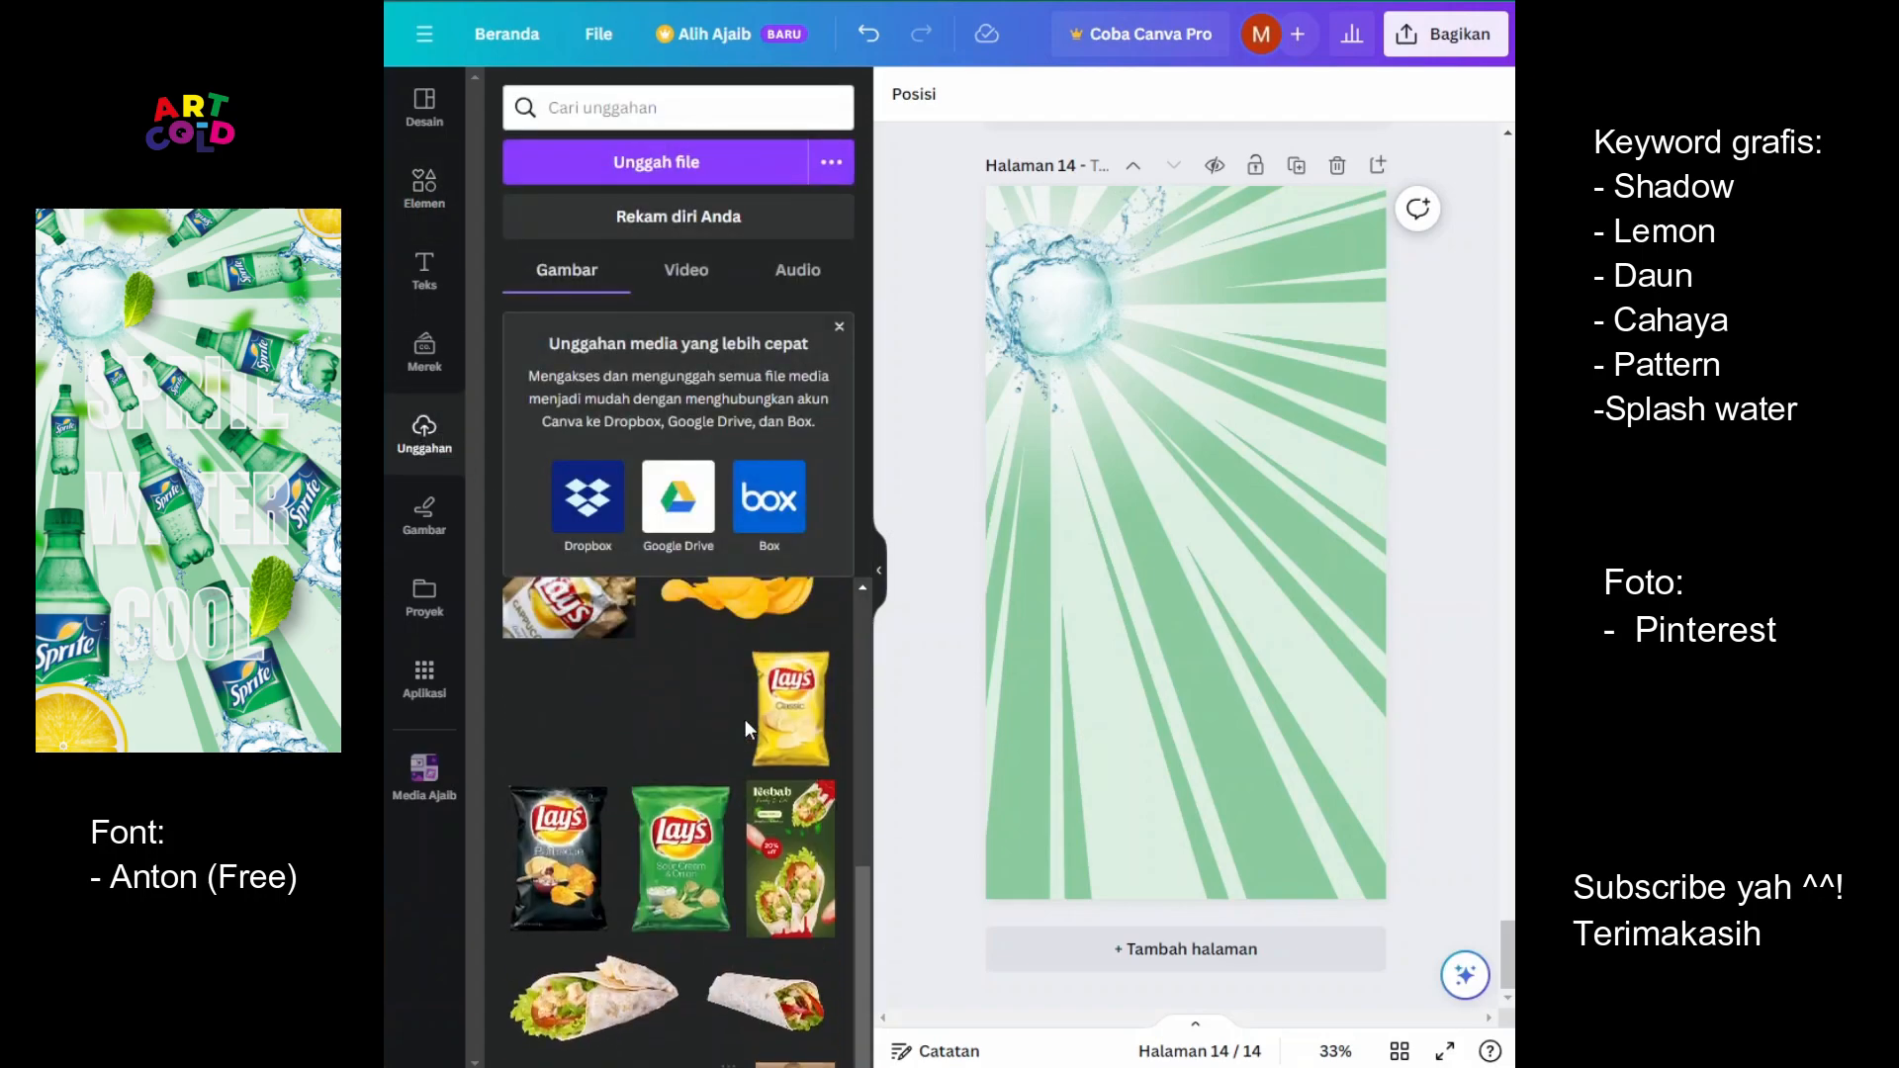
pyautogui.click(714, 791)
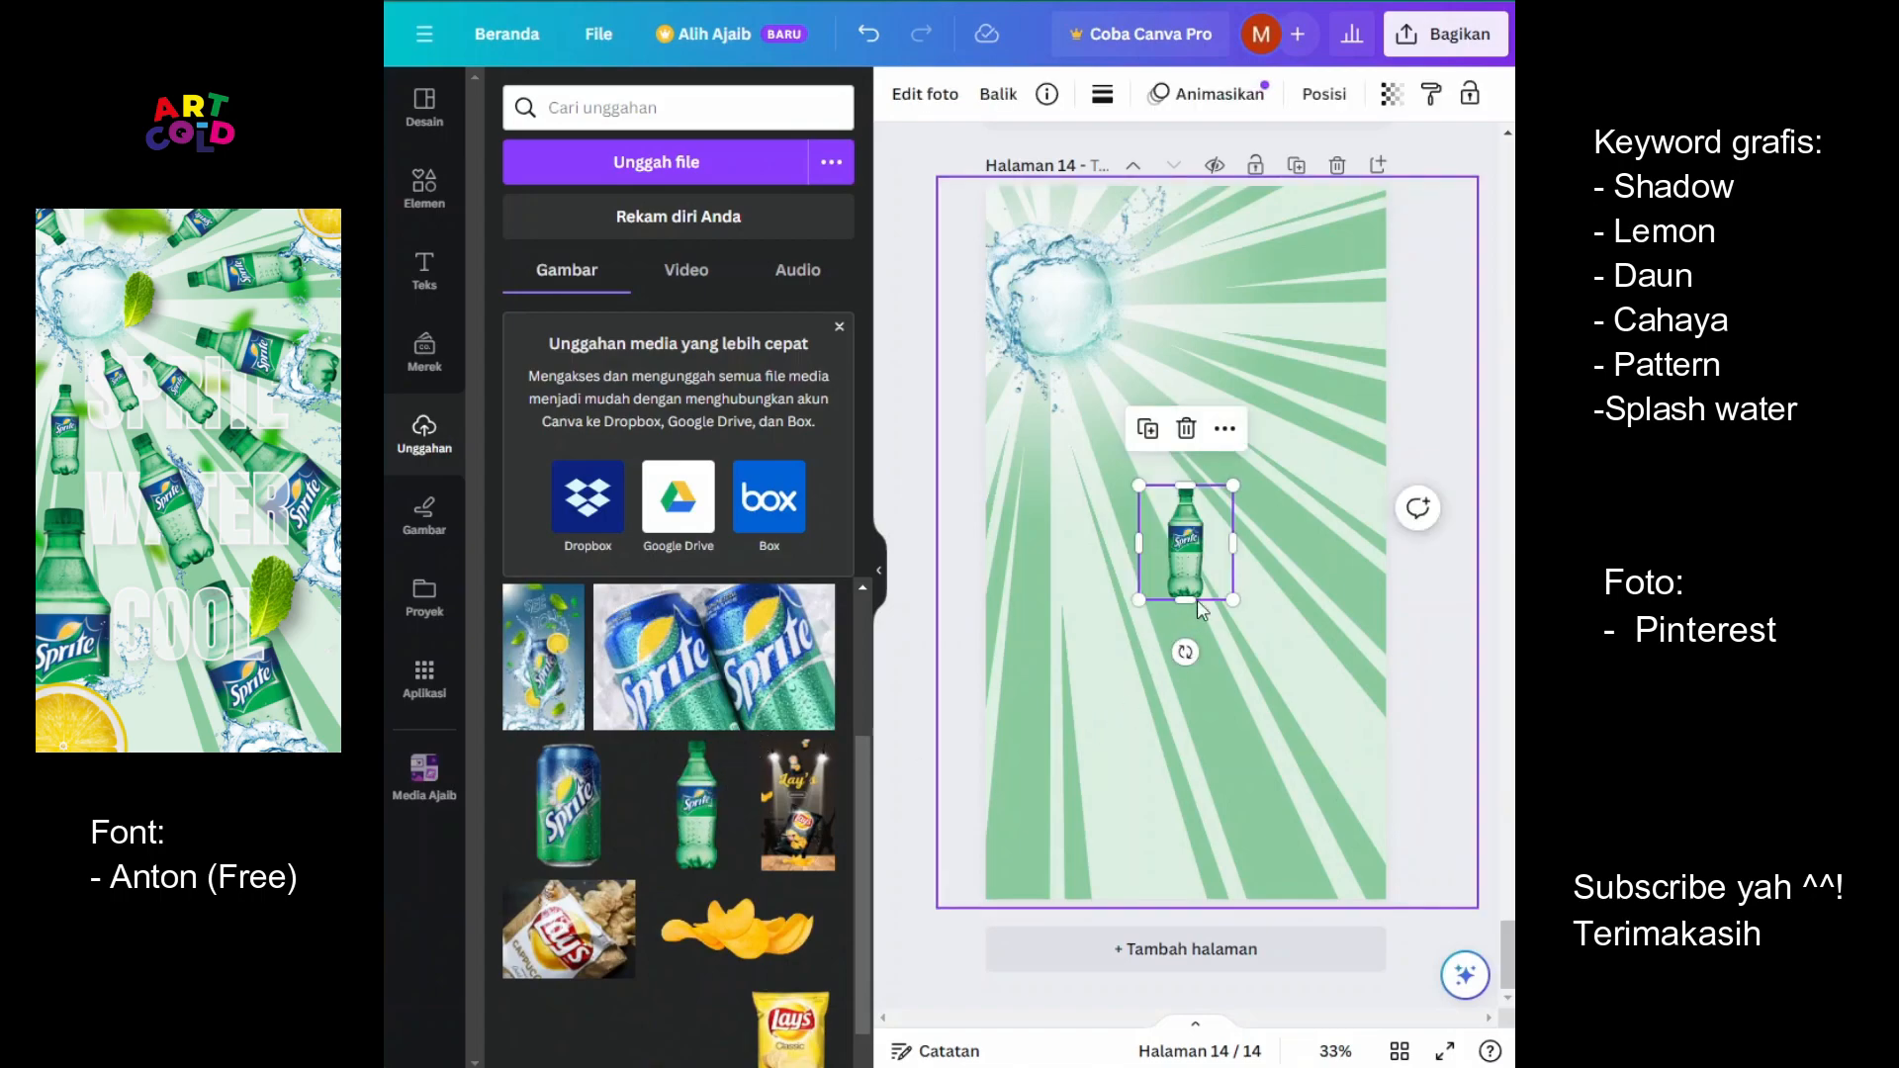
pyautogui.moveTo(1232, 600); pyautogui.dragTo(1292, 882)
pyautogui.moveTo(1284, 737); pyautogui.dragTo(1330, 546)
# Place two progressively smaller copies of the tilted bottle in a line leading up to the water ball
pyautogui.moveTo(1257, 695); pyautogui.dragTo(1141, 486)
pyautogui.moveTo(1328, 610); pyautogui.dragTo(1226, 562)
pyautogui.moveTo(1103, 554); pyautogui.dragTo(1162, 599)
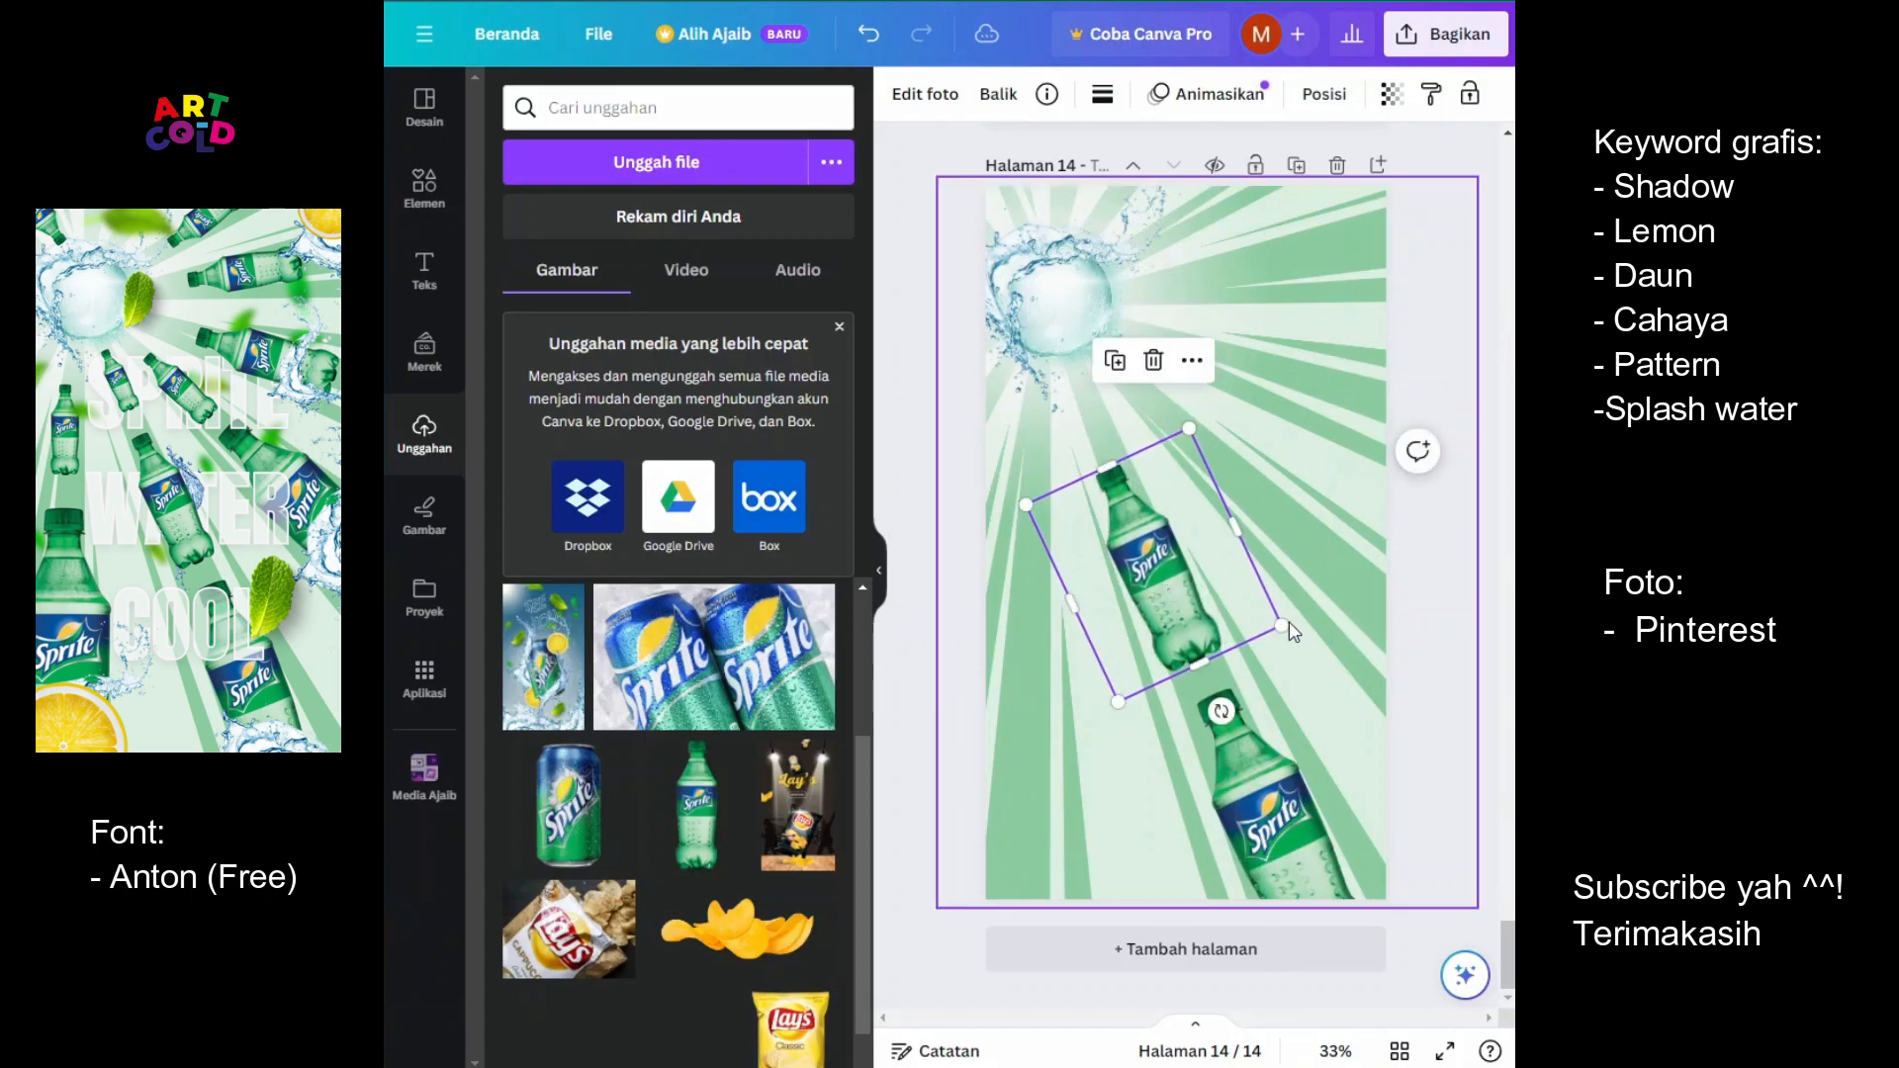
pyautogui.moveTo(1280, 624); pyautogui.dragTo(1106, 420)
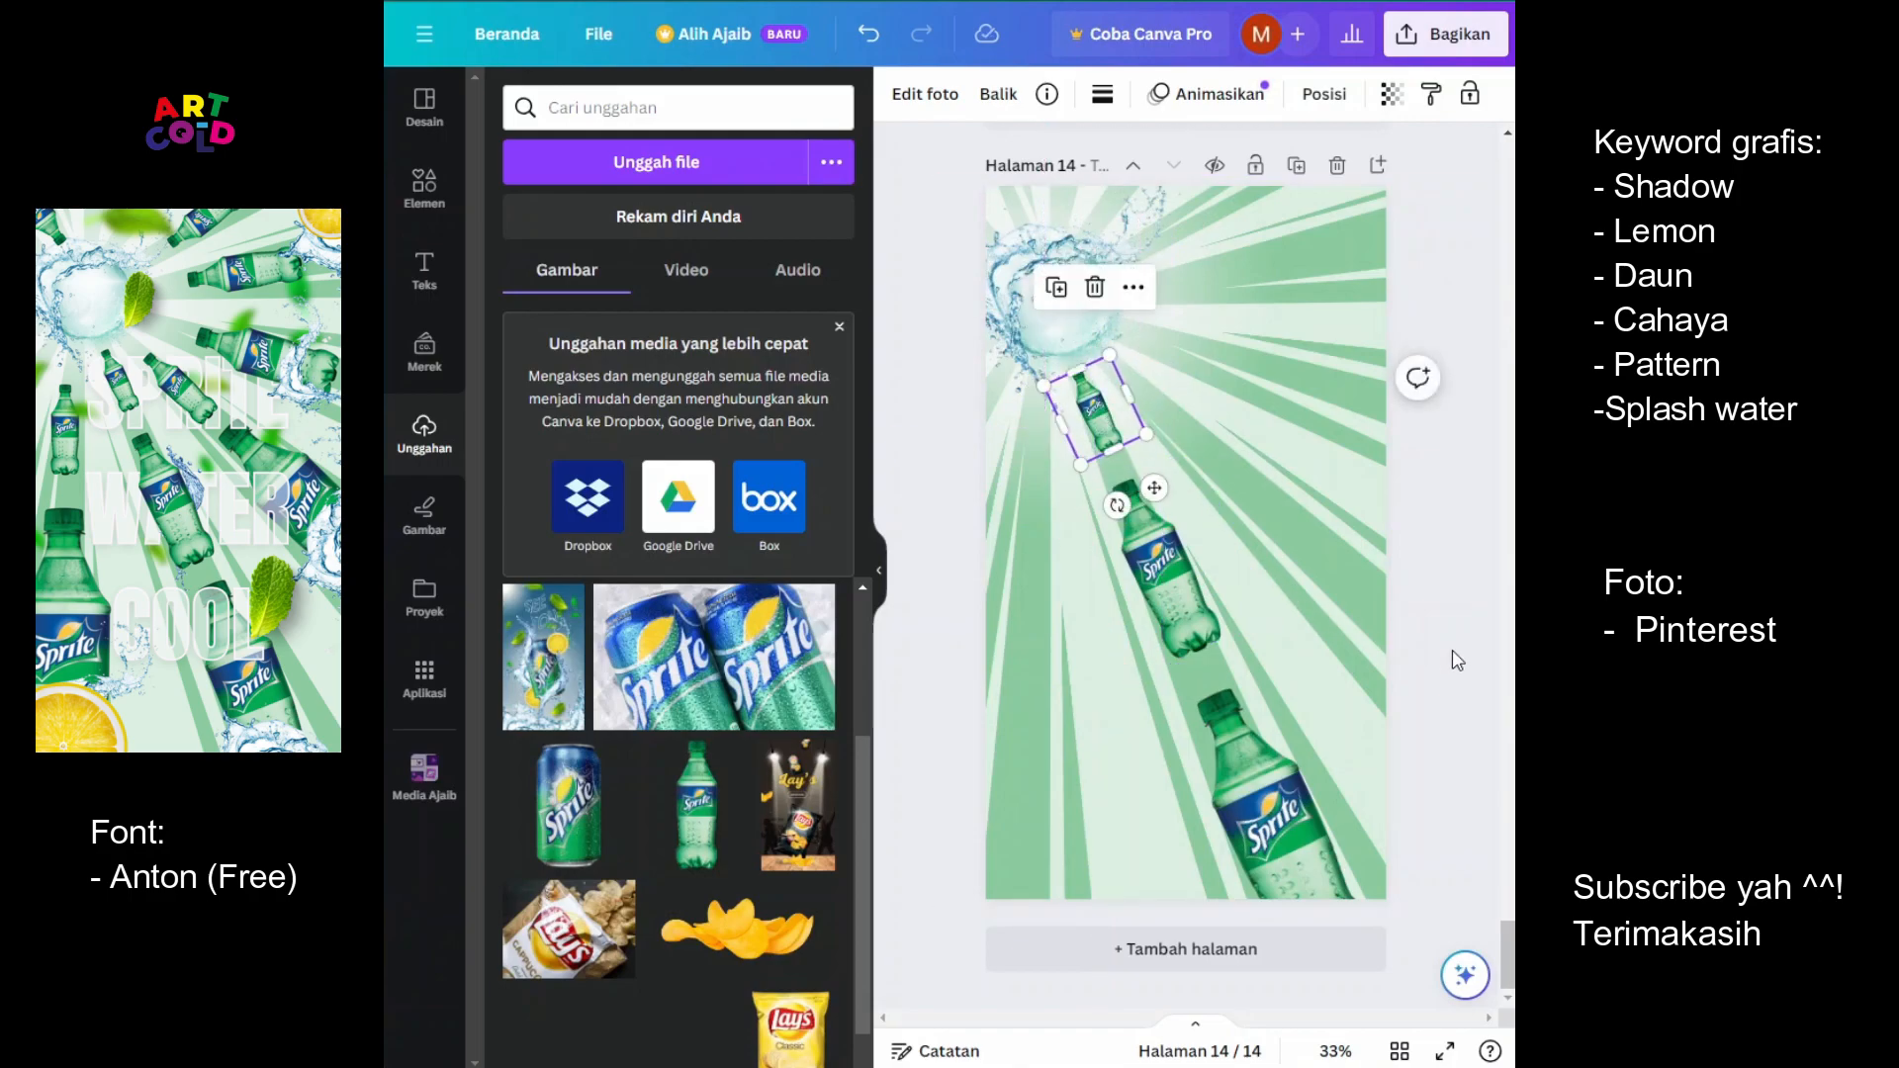
pyautogui.click(1417, 745)
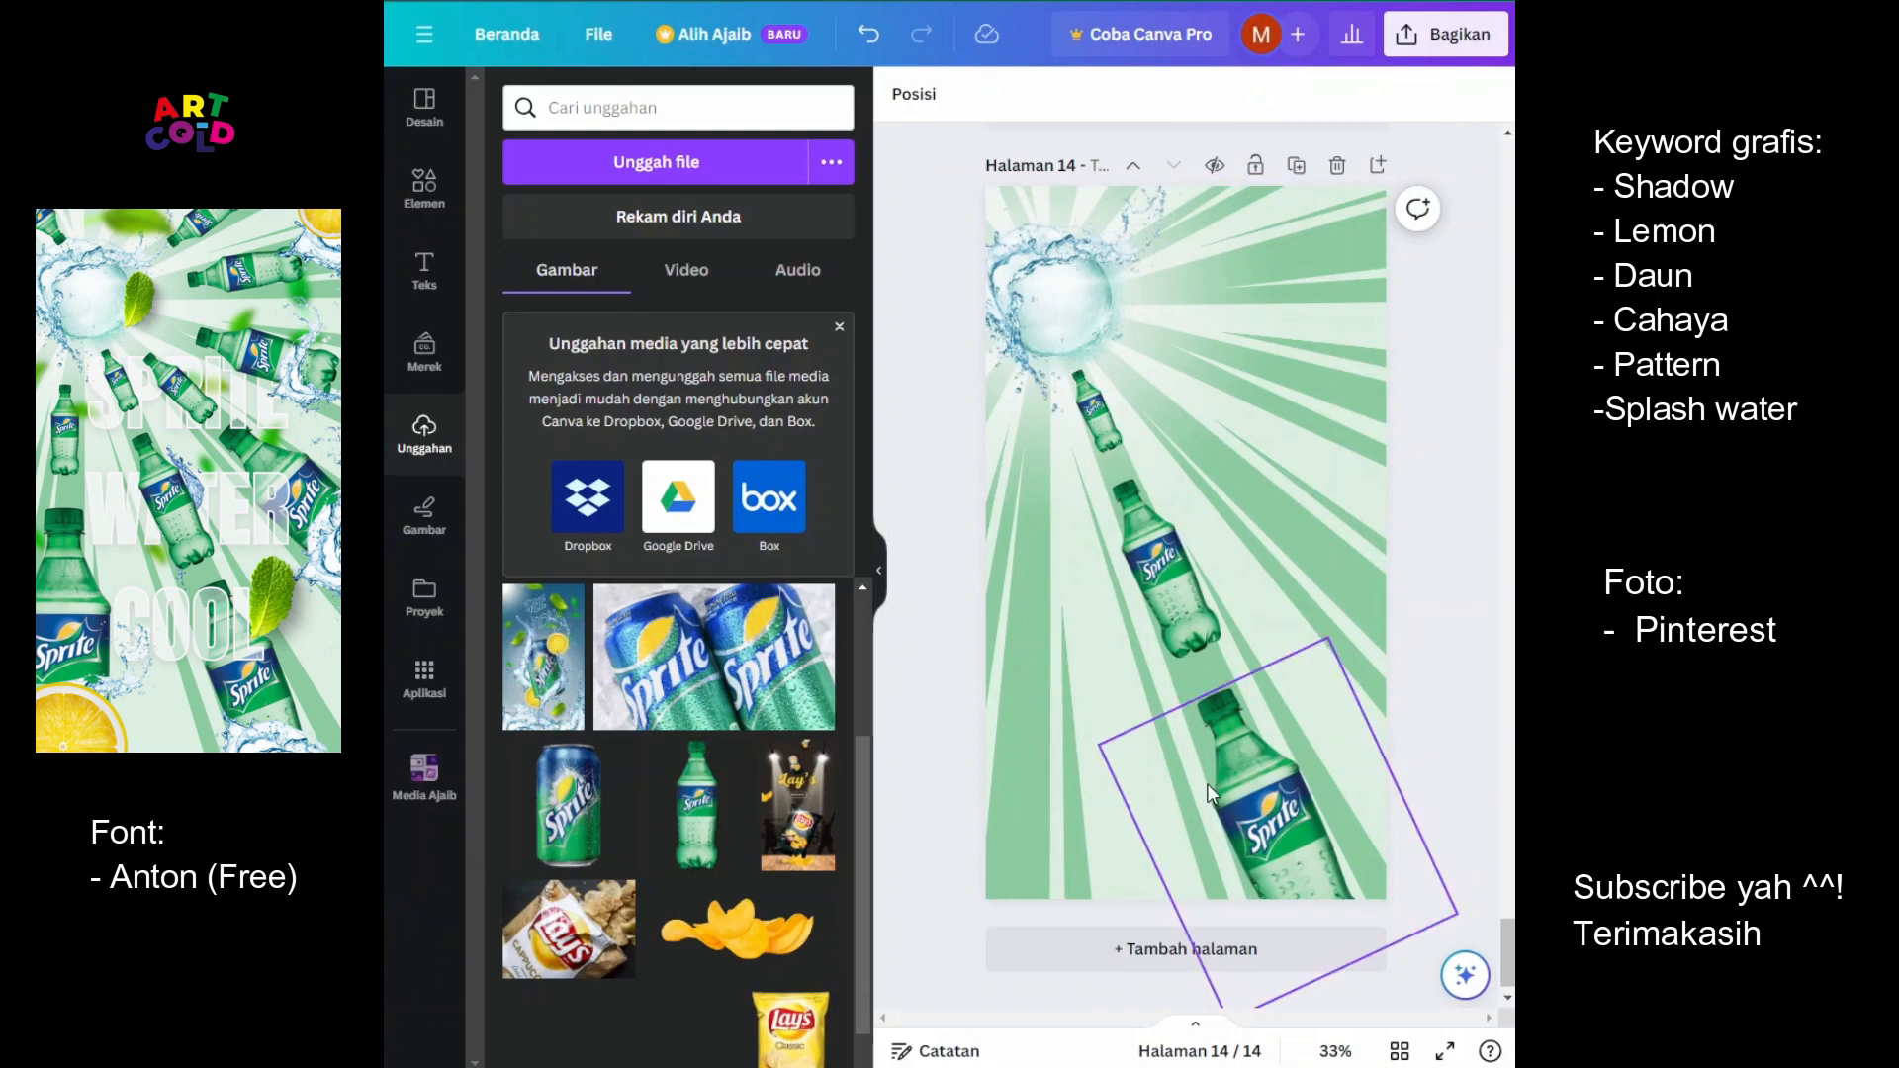
# Fine-tune the position and tilt of the largest bottle at the page's lower-right corner
pyautogui.click(1285, 836)
pyautogui.moveTo(1286, 837); pyautogui.dragTo(1273, 817)
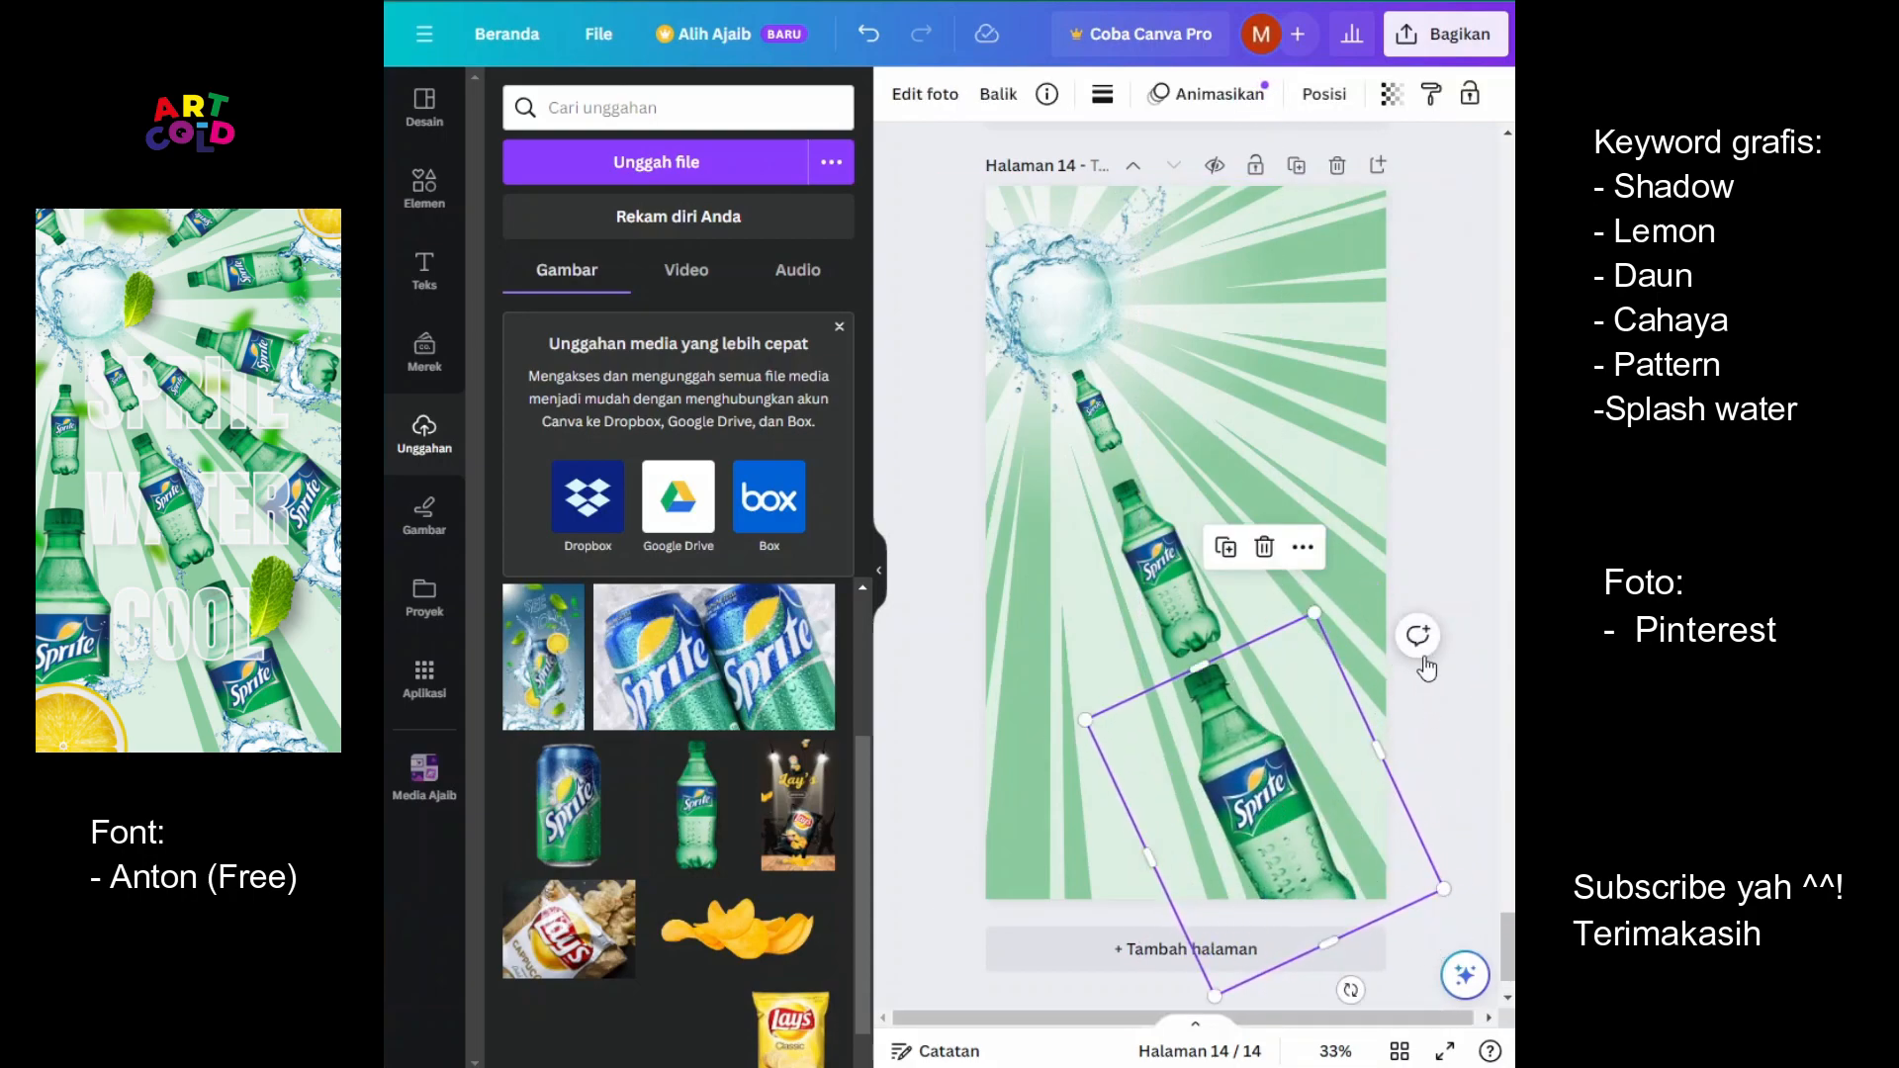
pyautogui.moveTo(1350, 989); pyautogui.dragTo(1334, 995)
# Duplicate the largest bottle and place the copy above it at the right page edge, tilted further to follow the rays
pyautogui.moveTo(1289, 825); pyautogui.dragTo(1354, 628)
pyautogui.hotkey('ctrl', 'd')
pyautogui.moveTo(1420, 765); pyautogui.dragTo(1488, 714)
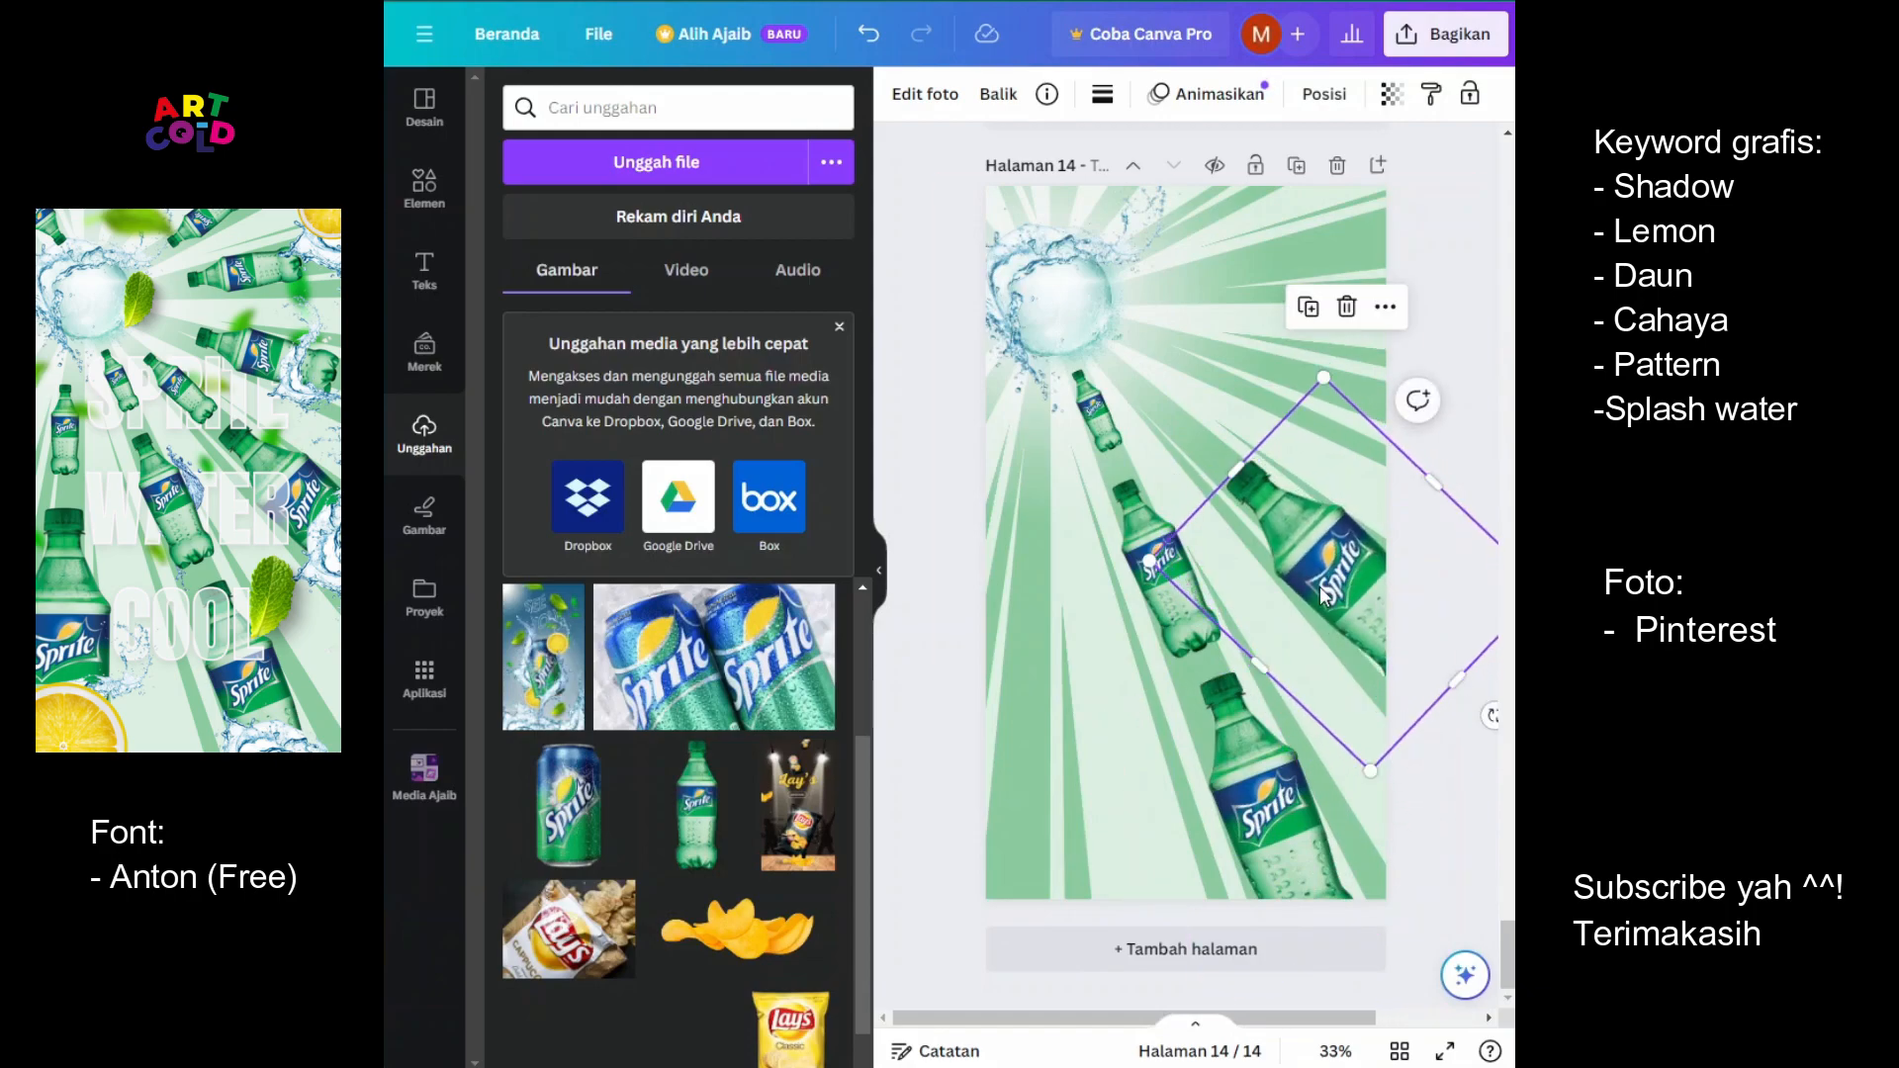
# Place a copy of the middle bottle beside the smallest one, shrunk and tilted in line with the right-edge bottle
pyautogui.moveTo(1172, 604); pyautogui.dragTo(1188, 442)
pyautogui.moveTo(1240, 544); pyautogui.dragTo(1217, 436)
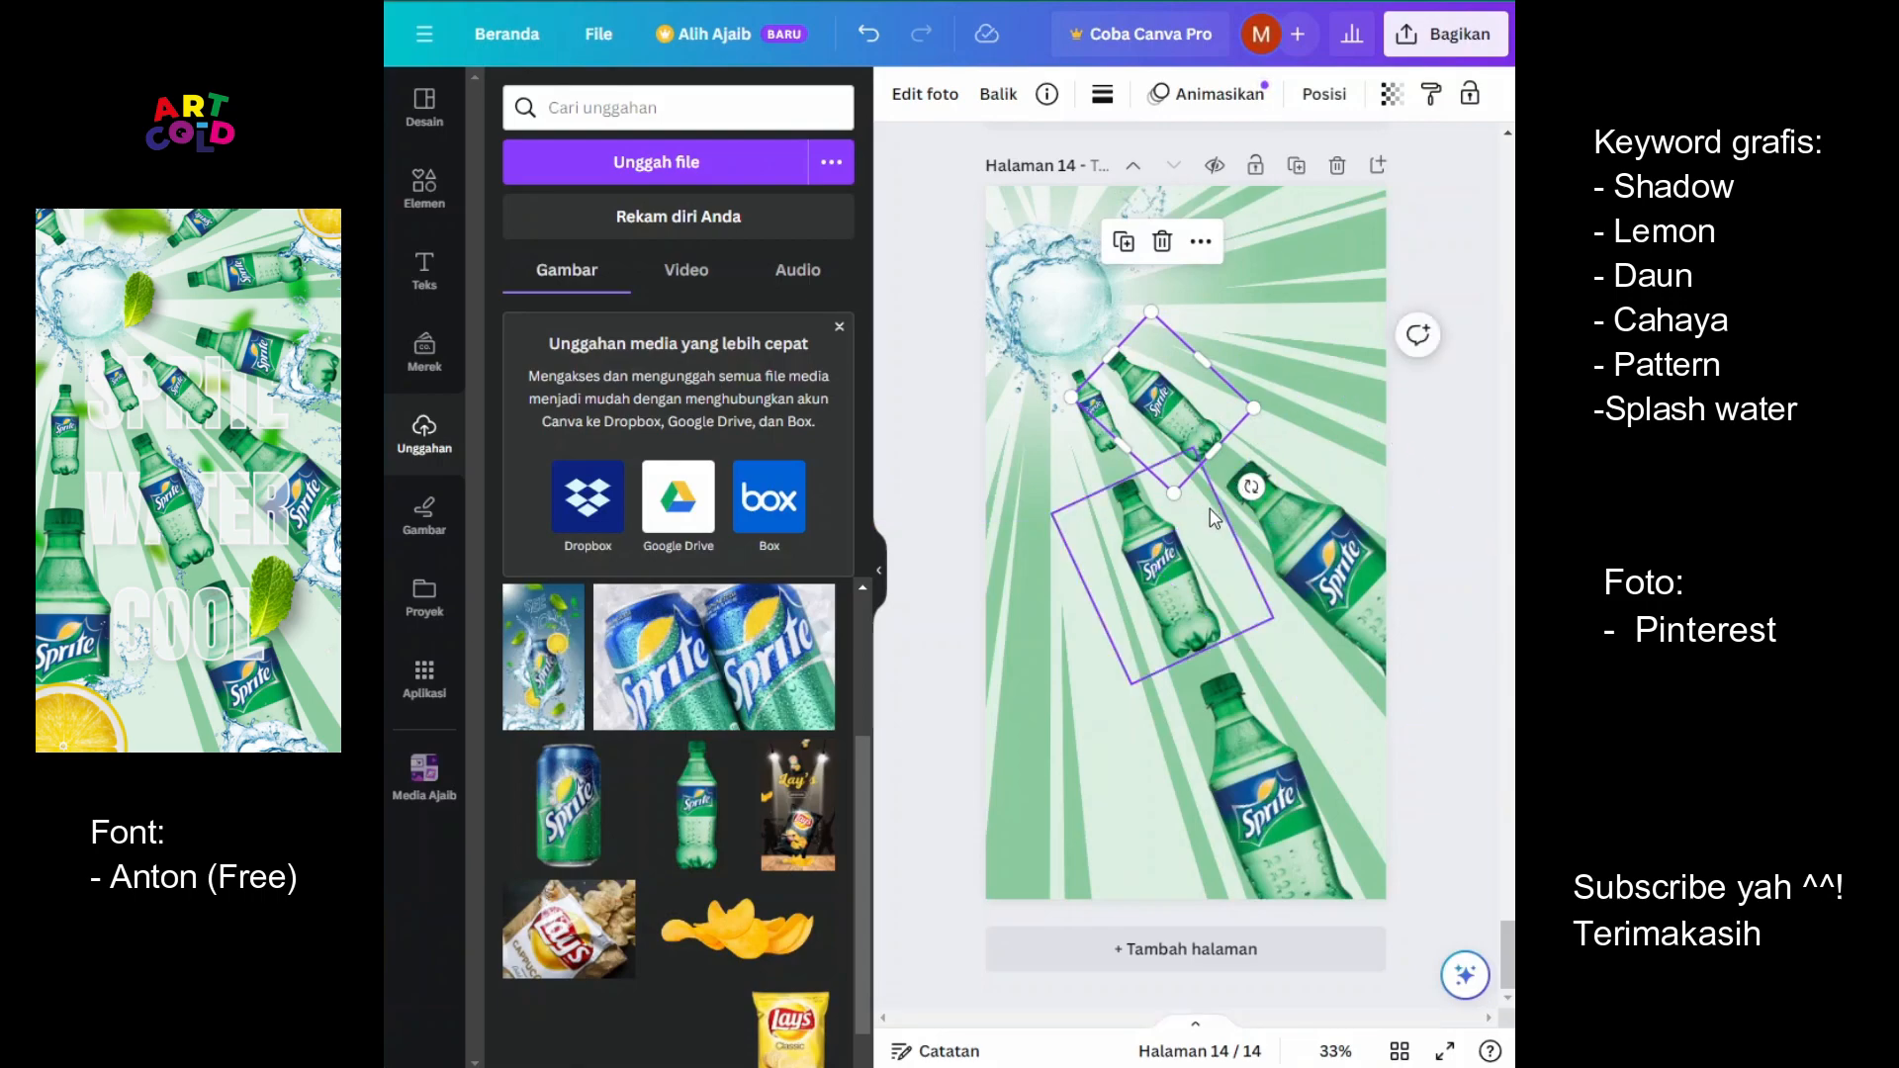
pyautogui.moveTo(1174, 492); pyautogui.dragTo(1172, 465)
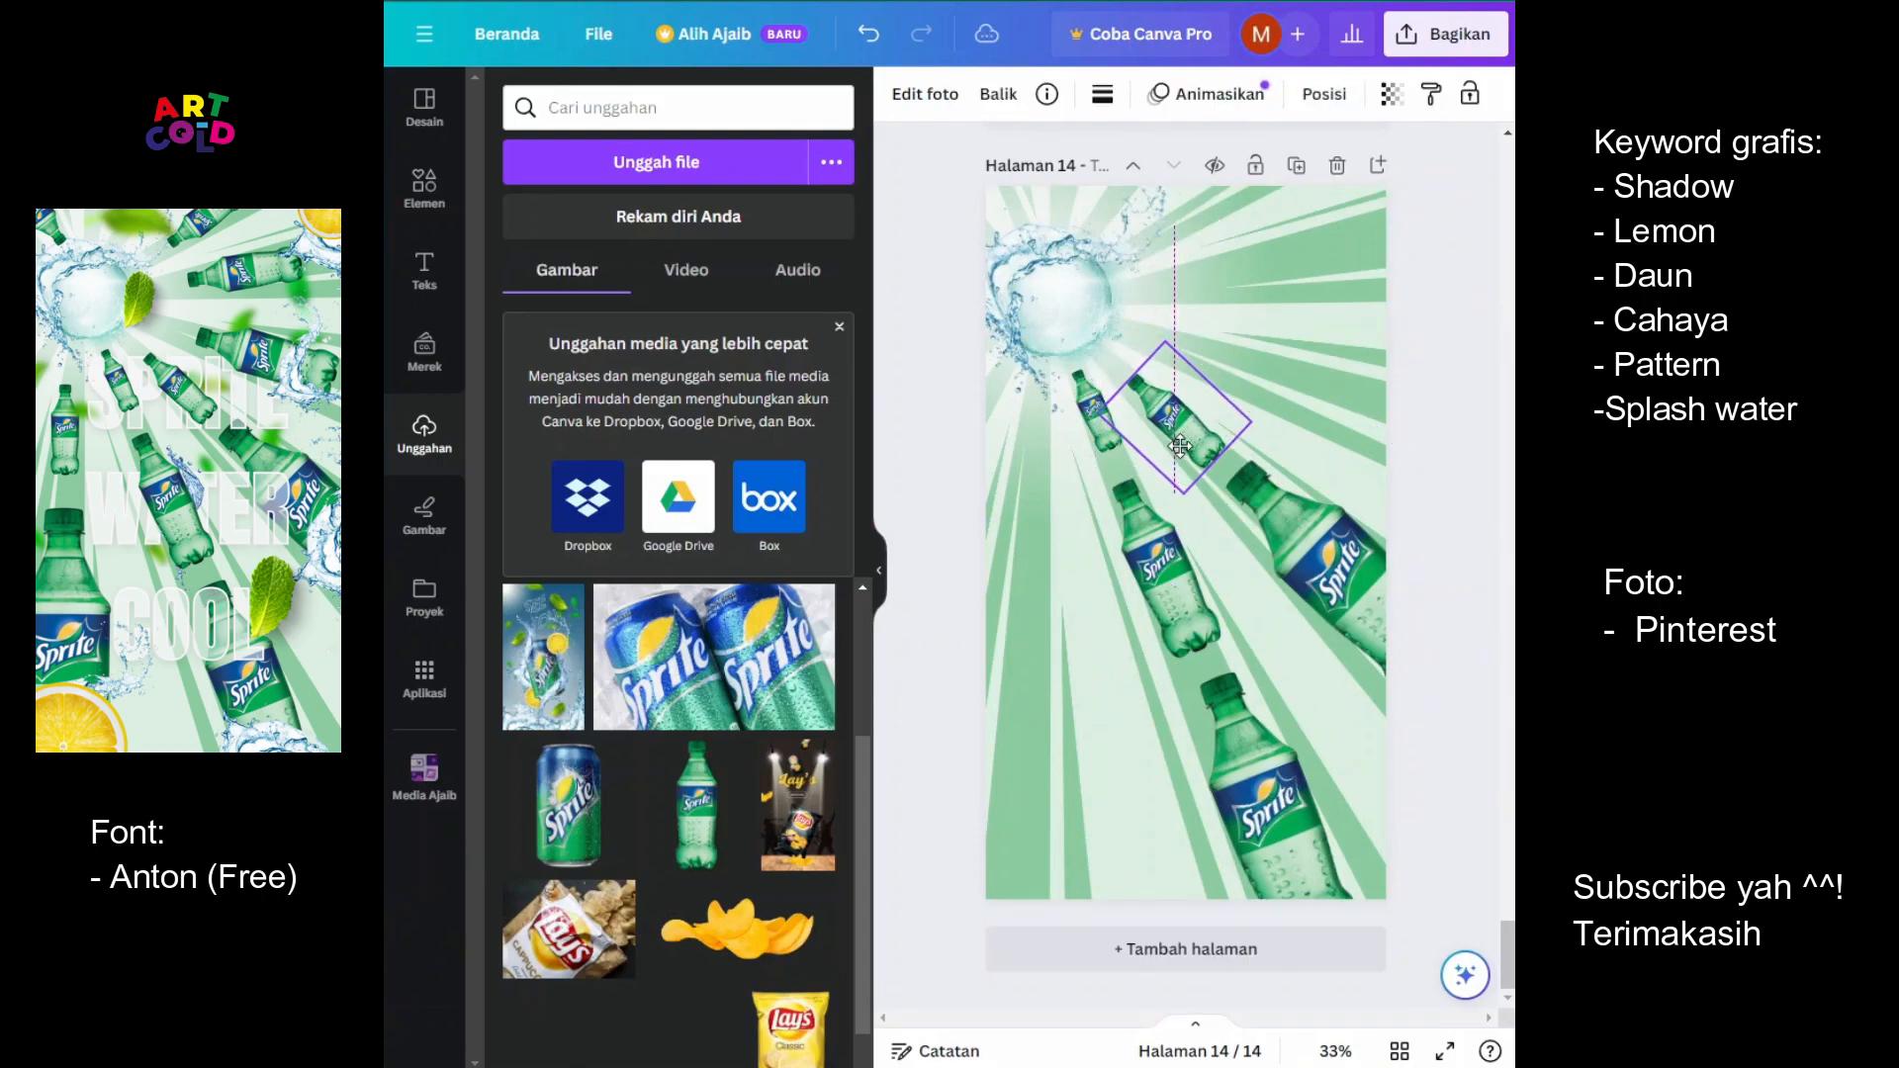
# Copy the right-edge bottle above itself, then shrink the copy and rotate it closer to horizontal along the rays
pyautogui.click(1297, 538)
pyautogui.moveTo(1347, 615); pyautogui.dragTo(1319, 451)
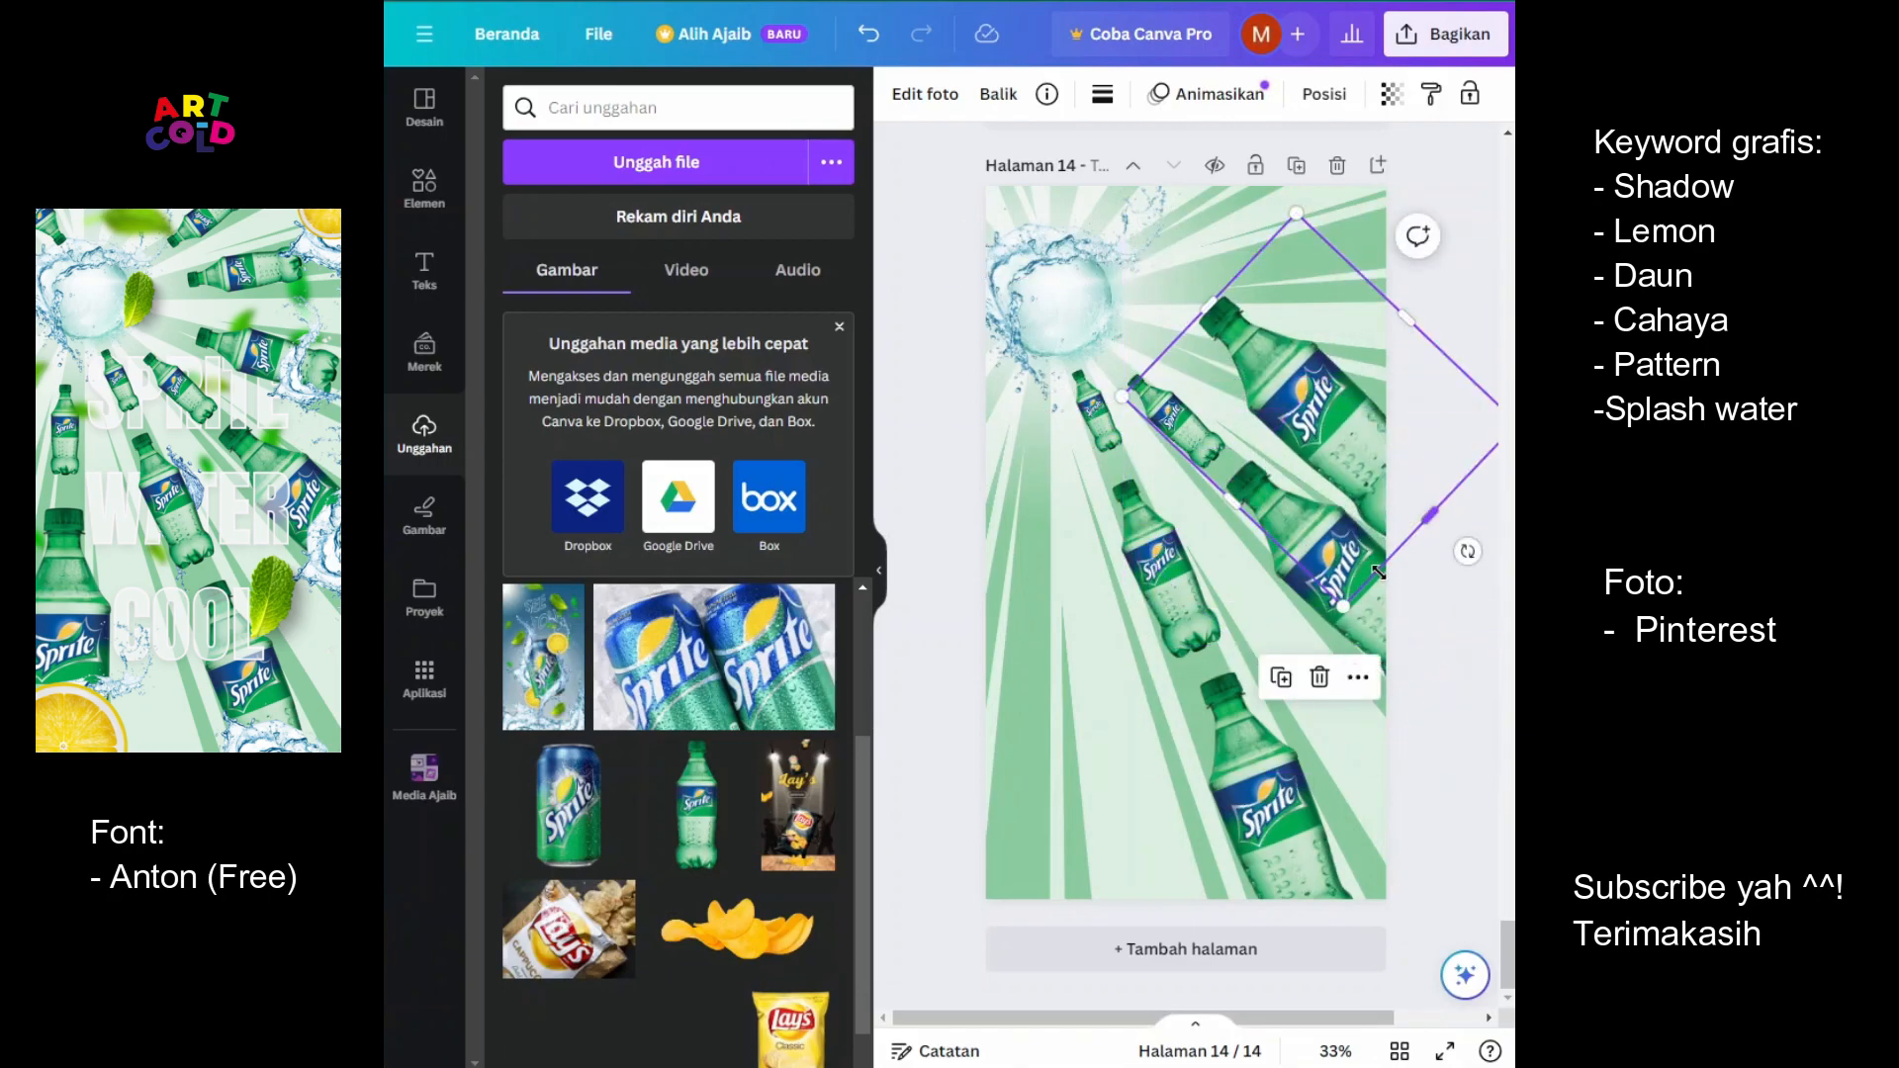
pyautogui.moveTo(1340, 607); pyautogui.dragTo(1333, 523)
pyautogui.moveTo(1440, 487); pyautogui.dragTo(1446, 416)
pyautogui.moveTo(1374, 363); pyautogui.dragTo(1384, 364)
pyautogui.moveTo(1488, 412); pyautogui.dragTo(1485, 432)
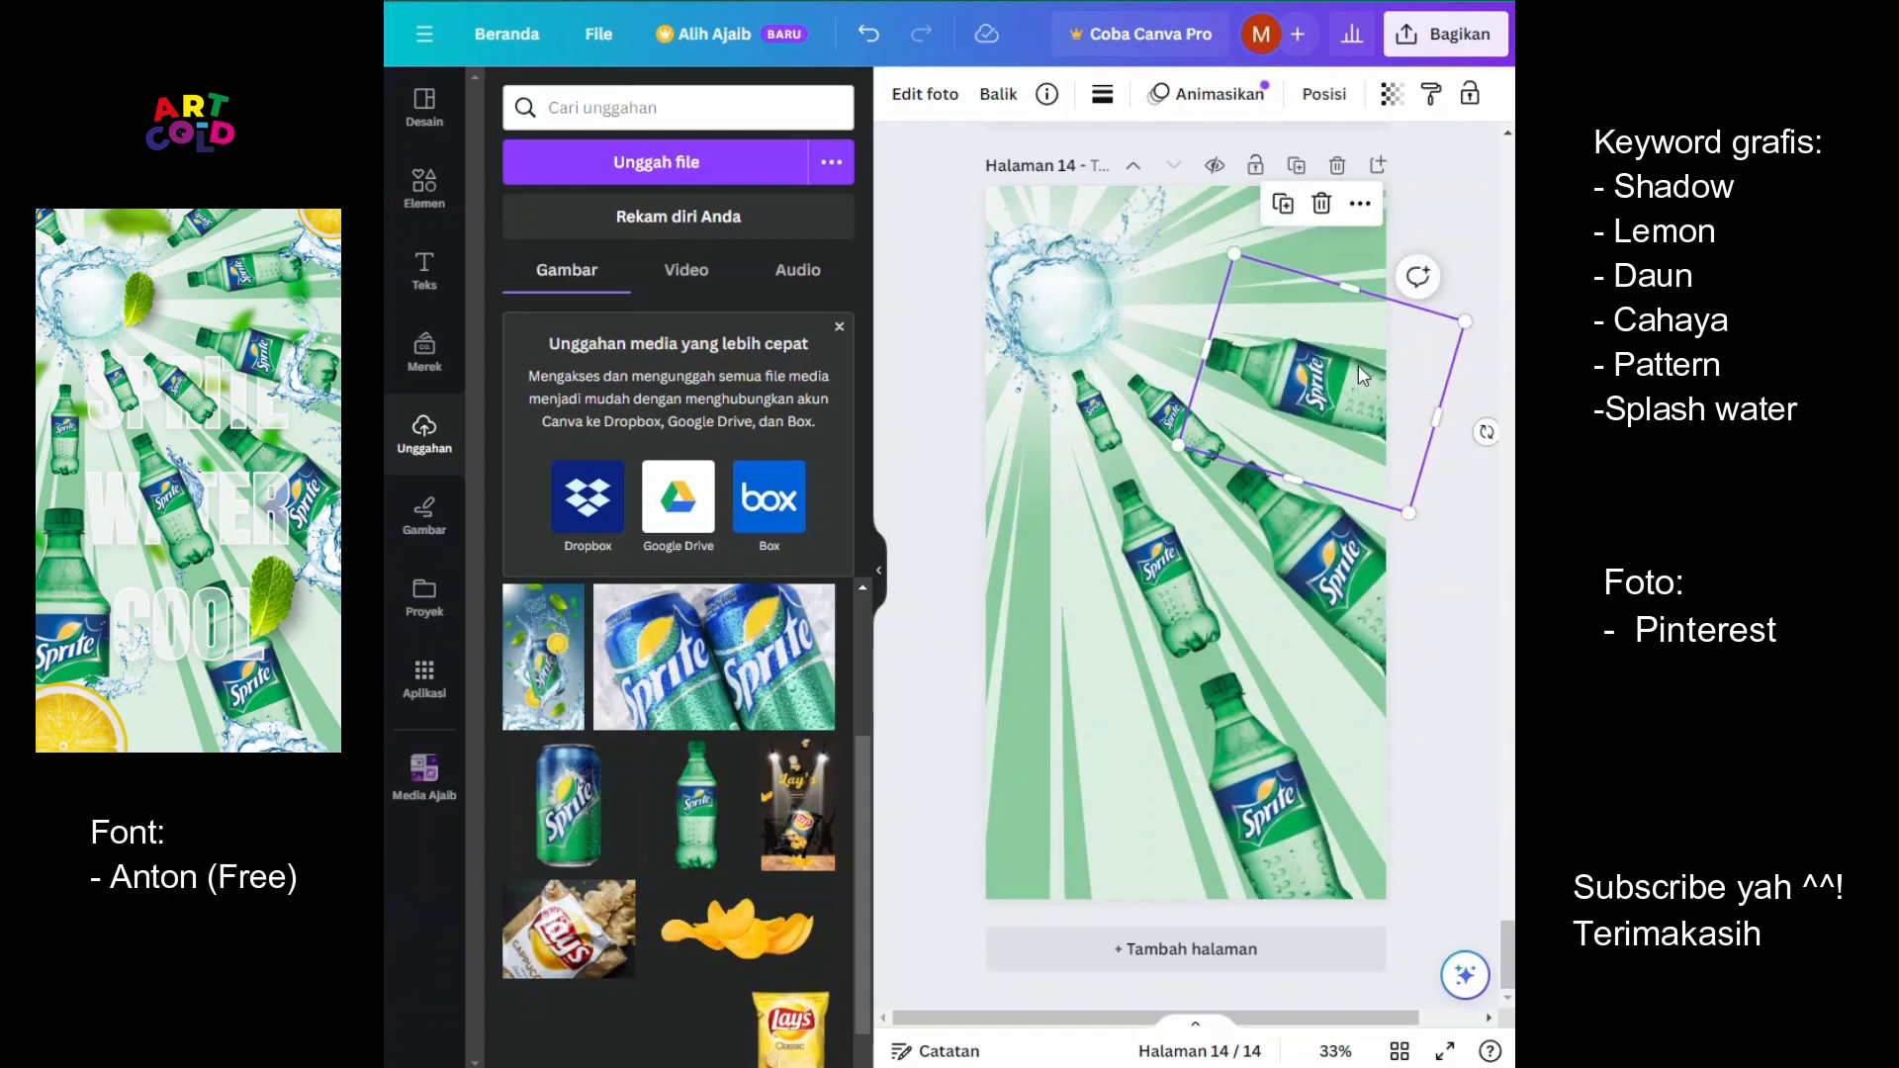
# Place another bottle copy near the page's upper-right corner, tilted slightly upward and reduced in size
pyautogui.moveTo(1360, 367); pyautogui.dragTo(1314, 249)
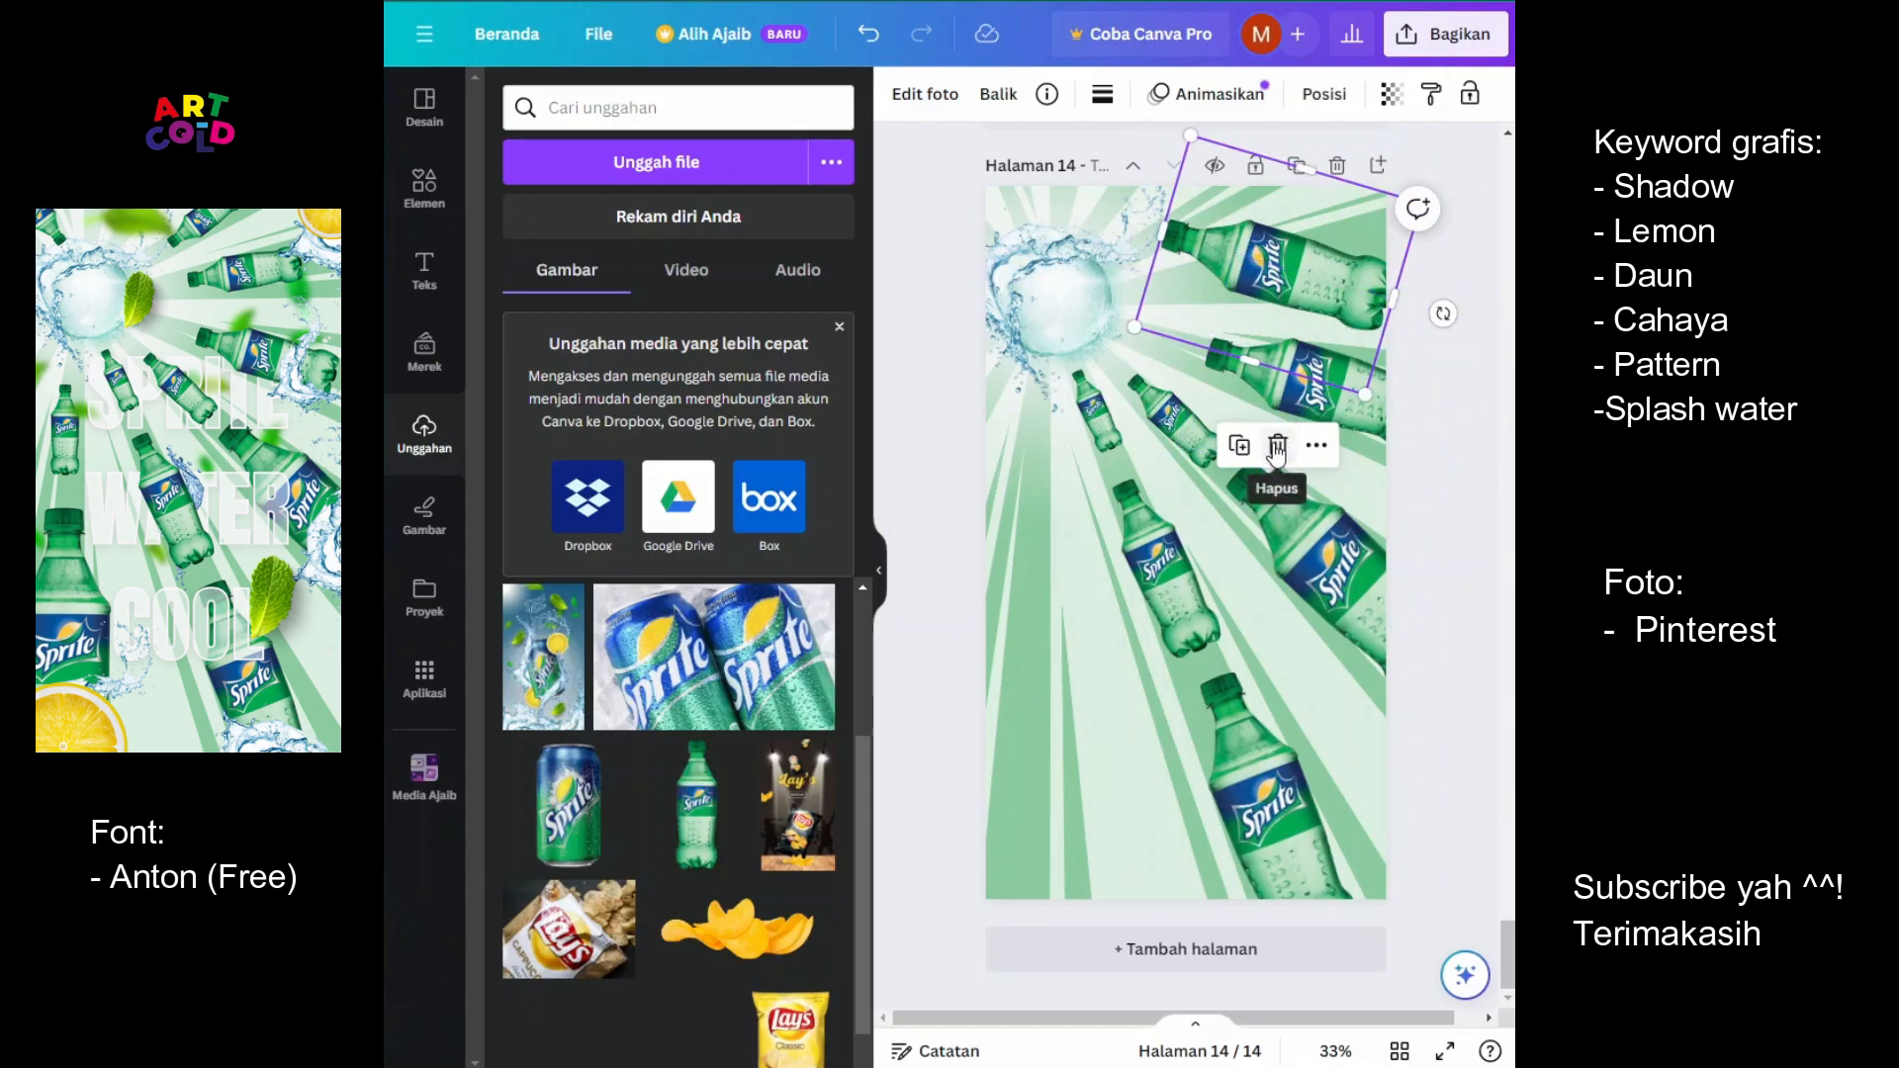
pyautogui.moveTo(1440, 316); pyautogui.dragTo(1448, 239)
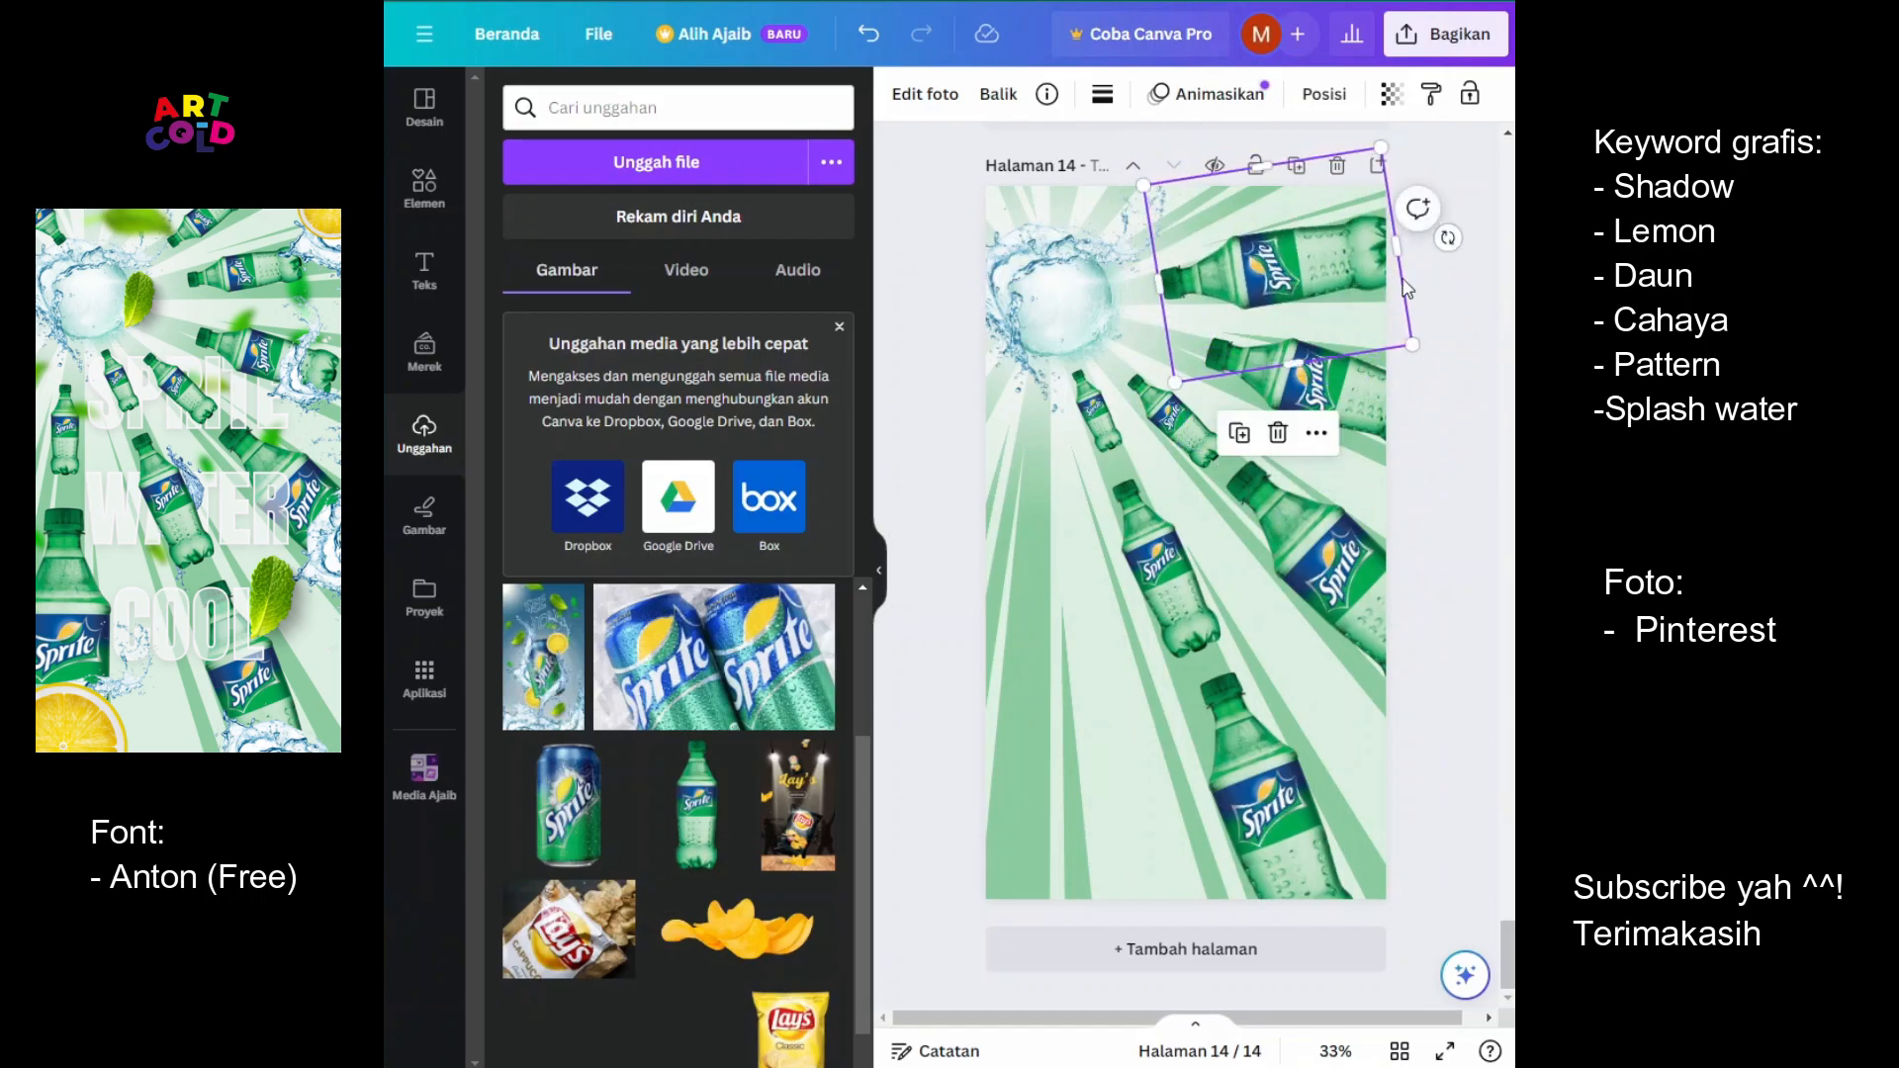
pyautogui.moveTo(1405, 343); pyautogui.dragTo(1381, 340)
pyautogui.moveTo(1311, 279)
pyautogui.mouseDown()
pyautogui.moveTo(1276, 285)
pyautogui.moveTo(1318, 314)
pyautogui.moveTo(1288, 287)
pyautogui.moveTo(1311, 299)
pyautogui.mouseUp()
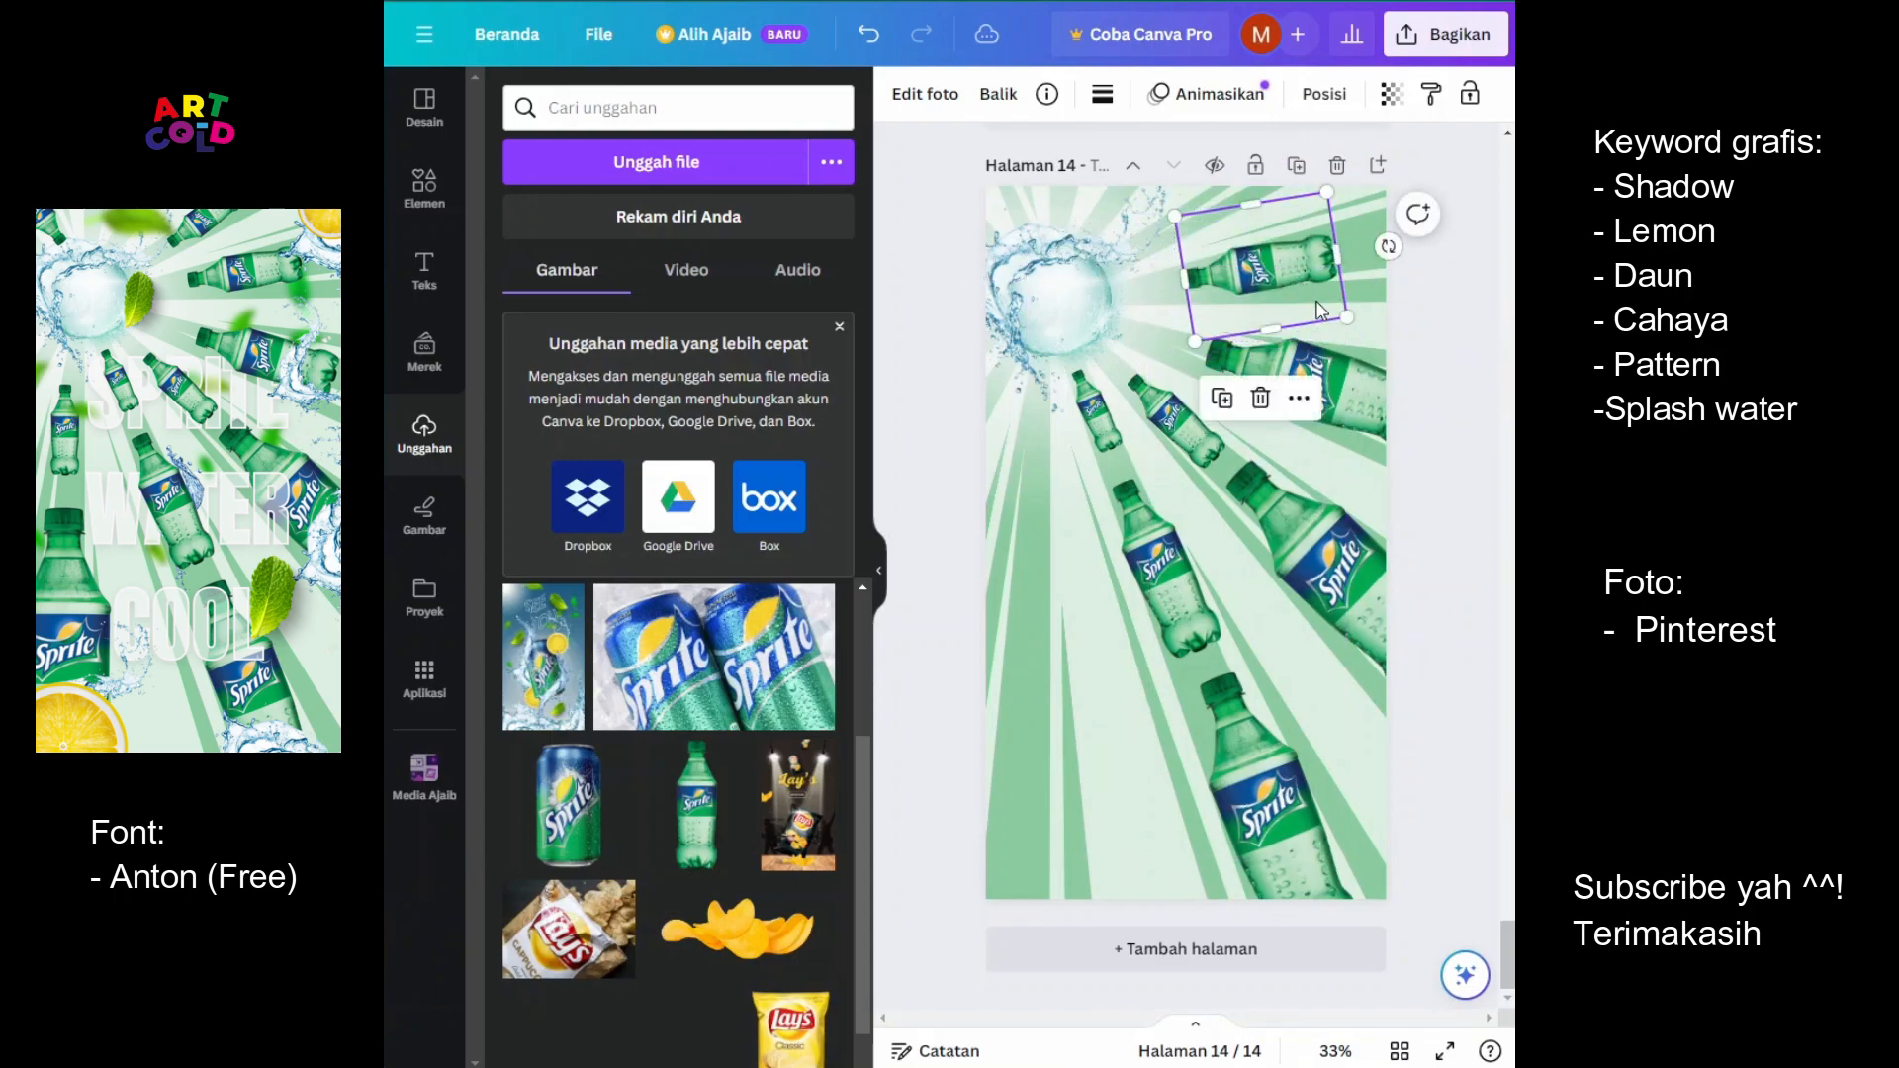
# Adjust the tilt and position of the right-edge bottle below the topmost one to follow the rays
pyautogui.click(1342, 375)
pyautogui.moveTo(1391, 493); pyautogui.dragTo(1358, 455)
pyautogui.moveTo(1319, 374); pyautogui.dragTo(1319, 400)
# Copy the lowest bottle to the page's lower-left corner, enlarge it, and rotate it upright so it runs partly off the page
pyautogui.moveTo(1238, 823); pyautogui.dragTo(1025, 796)
pyautogui.moveTo(1120, 594); pyautogui.dragTo(1161, 482)
pyautogui.moveTo(1170, 967); pyautogui.dragTo(1022, 977)
pyautogui.moveTo(1085, 711); pyautogui.dragTo(1050, 758)
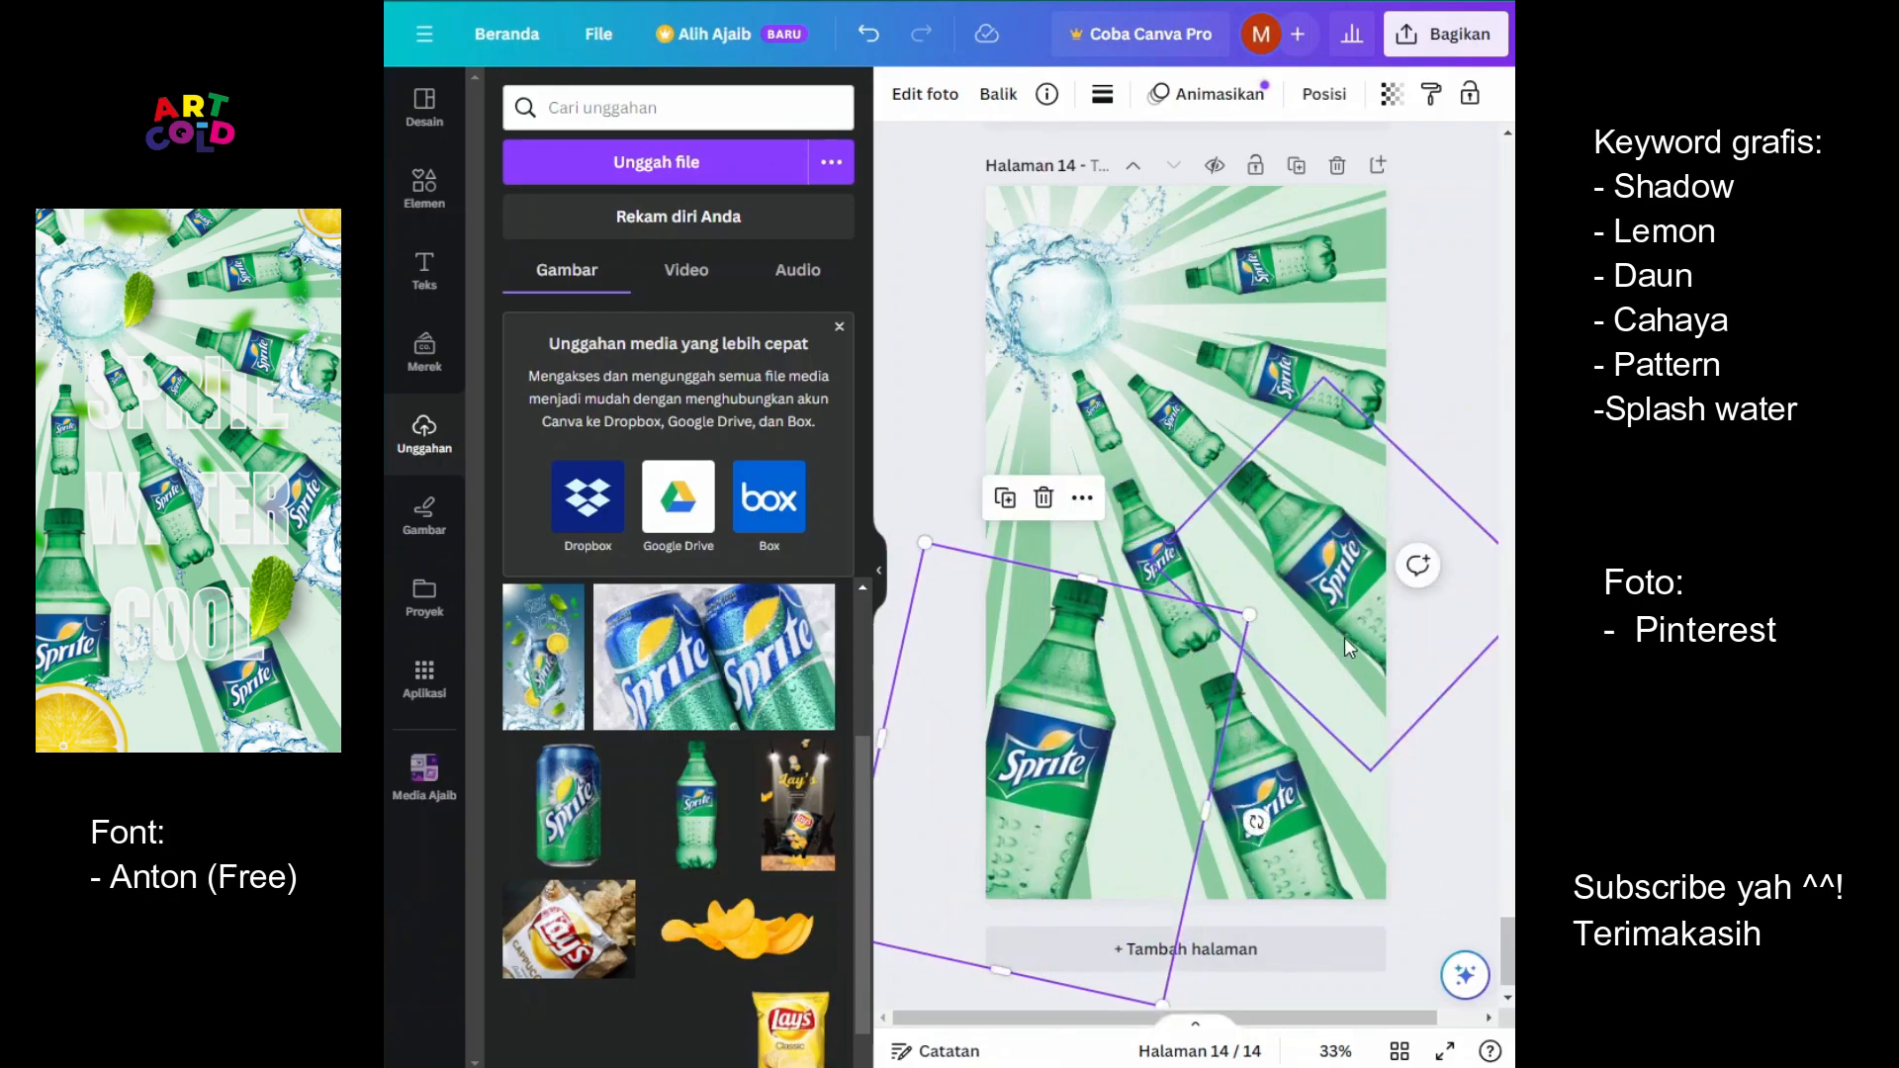
pyautogui.moveTo(1248, 824); pyautogui.dragTo(1225, 784)
# Copy the large upright bottle above itself, shrink the copy, and place it near the left edge below the water ball
pyautogui.moveTo(1074, 738); pyautogui.dragTo(1078, 457)
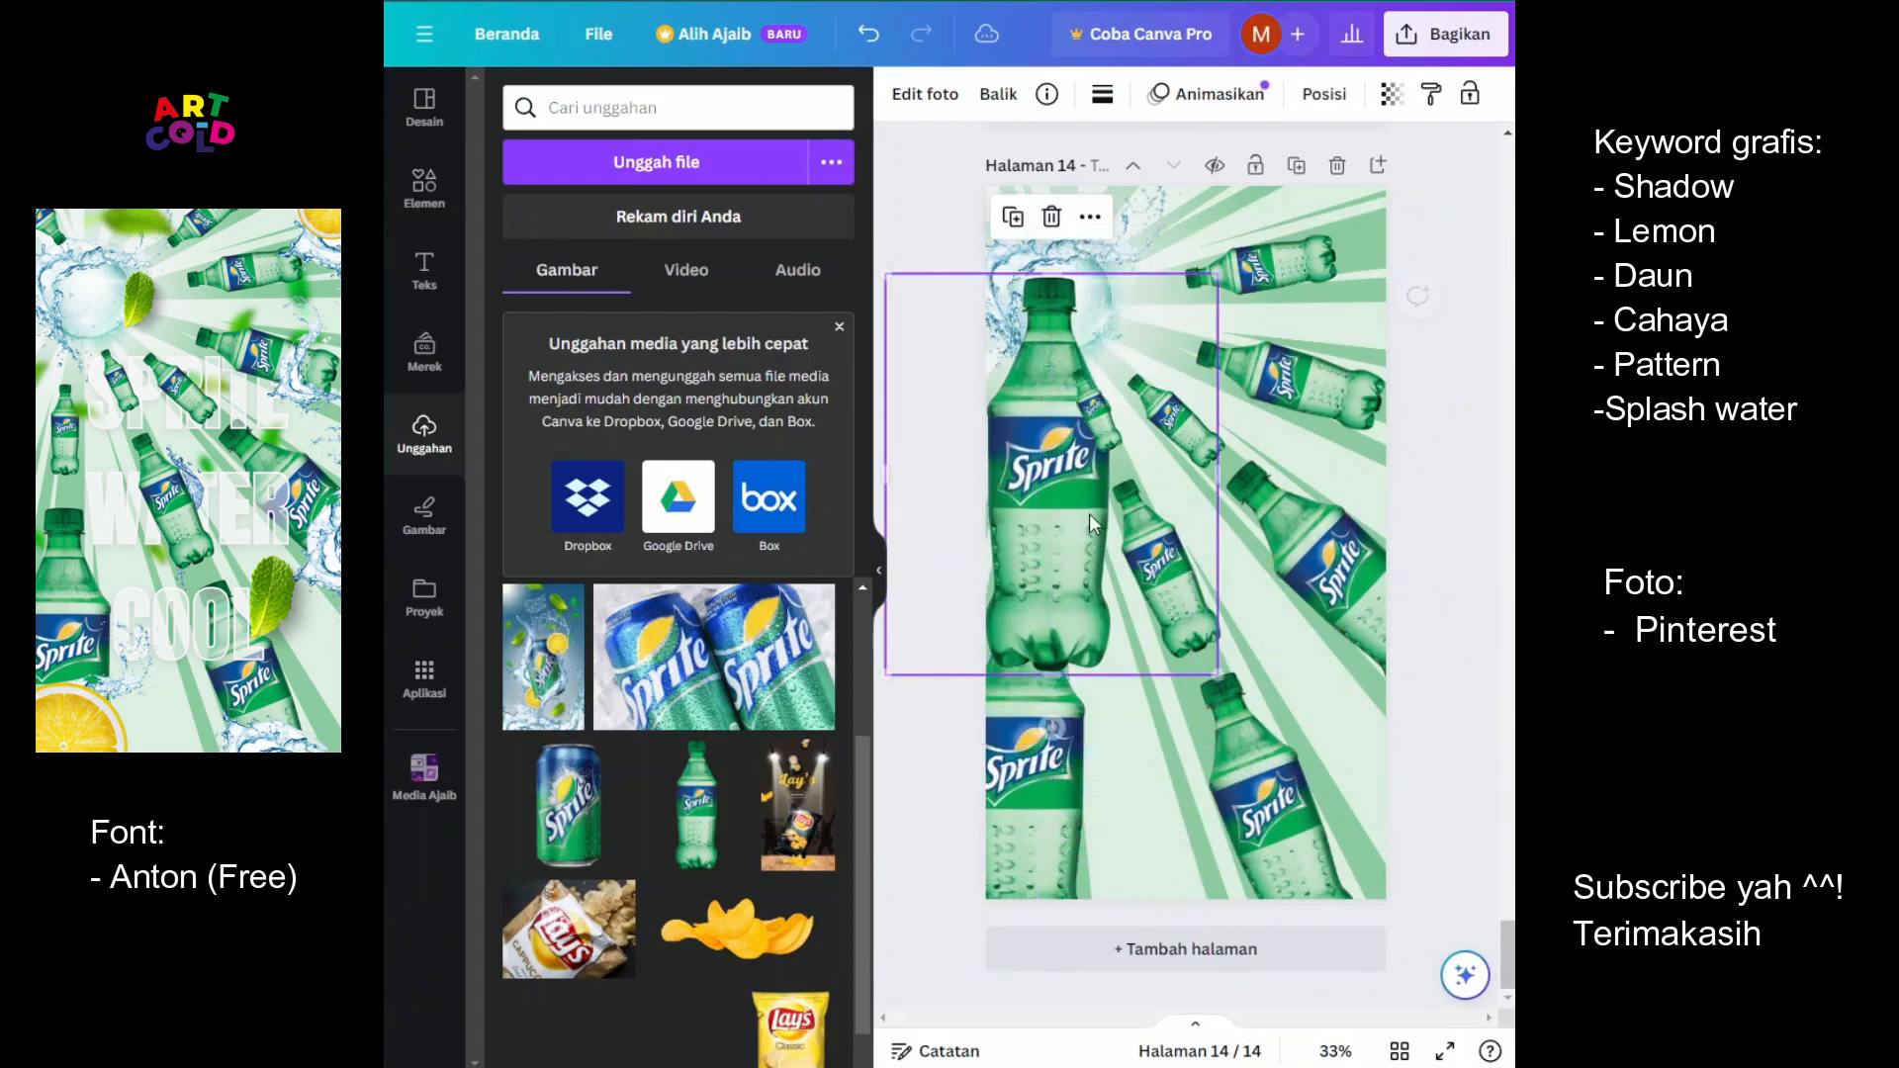
pyautogui.moveTo(1220, 679); pyautogui.dragTo(1061, 482)
pyautogui.moveTo(1008, 412); pyautogui.dragTo(1040, 454)
pyautogui.moveTo(1091, 372); pyautogui.dragTo(1071, 402)
pyautogui.moveTo(1039, 436); pyautogui.dragTo(1035, 436)
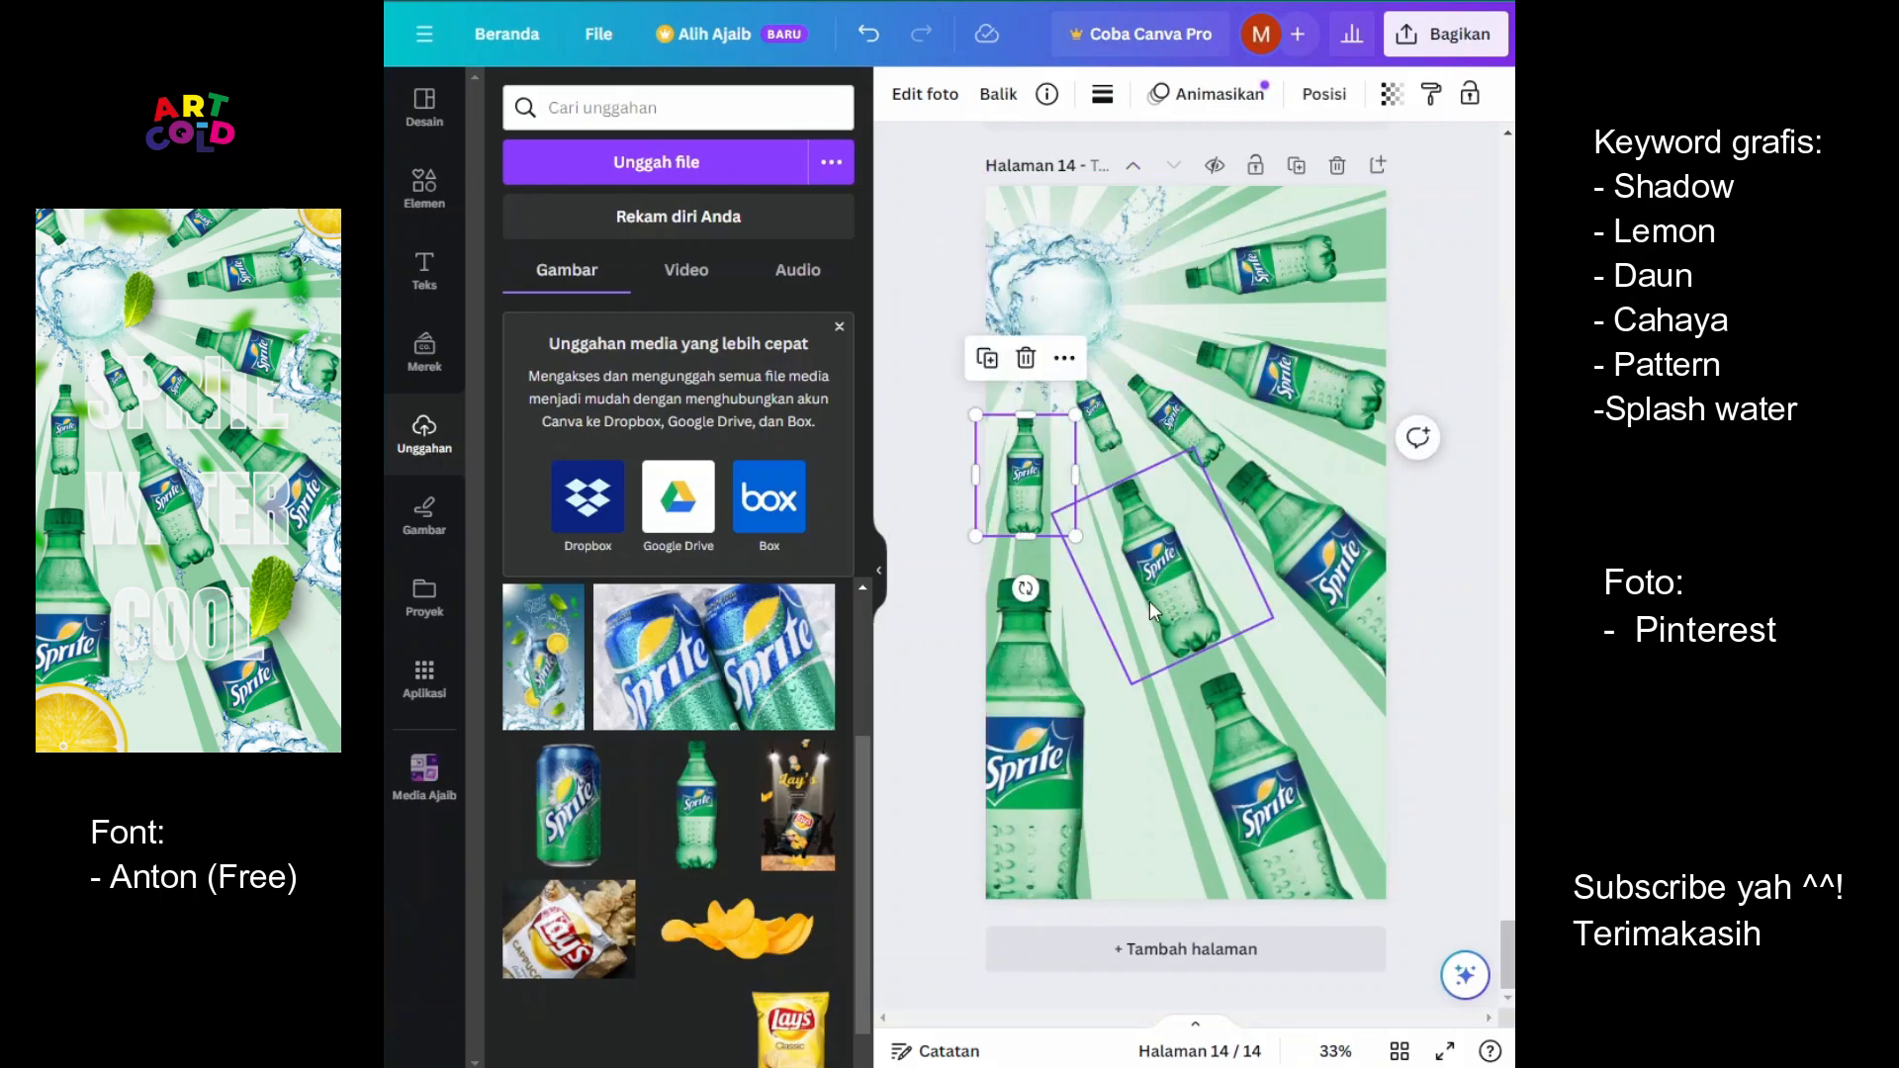
pyautogui.click(1311, 674)
pyautogui.click(1366, 788)
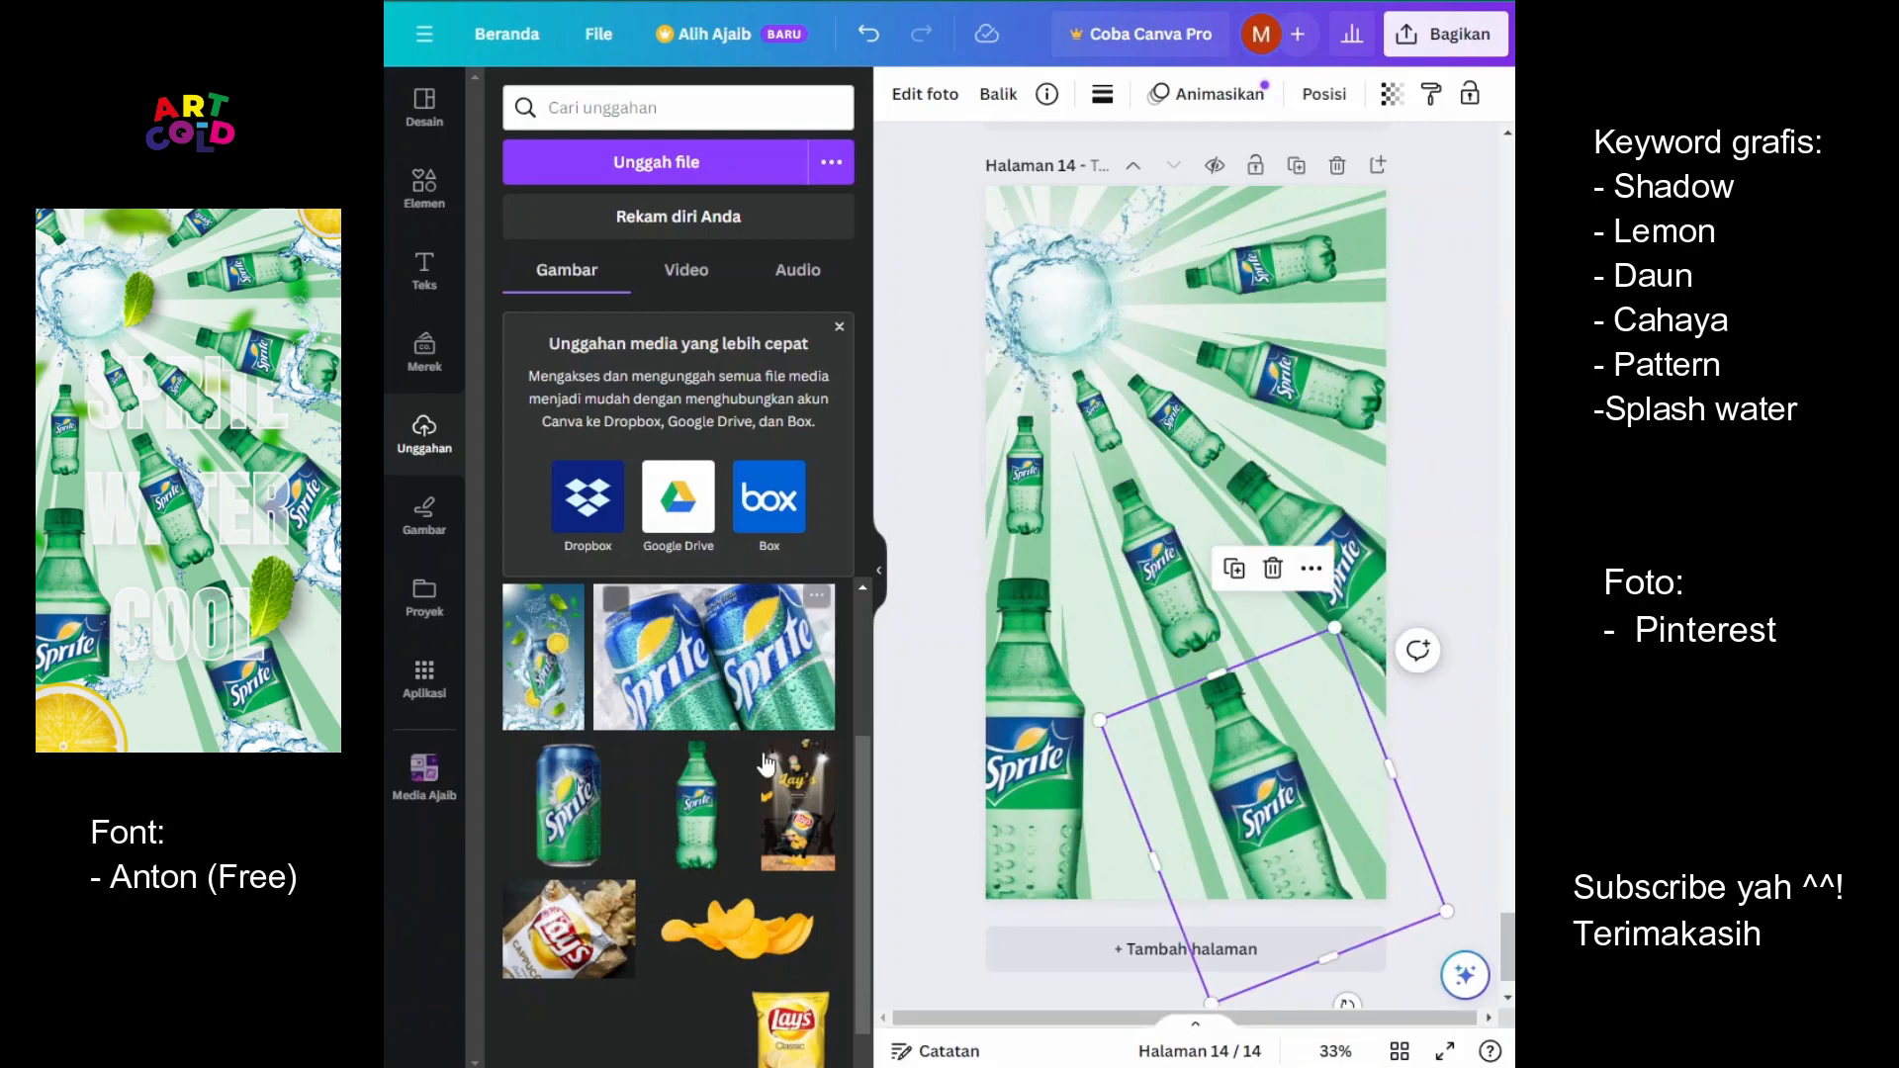
# Add the scattered green leaves graphic from the recently used elements and enlarge it across the upper part of the page
pyautogui.scroll(3, 777, 759)
pyautogui.click(425, 188)
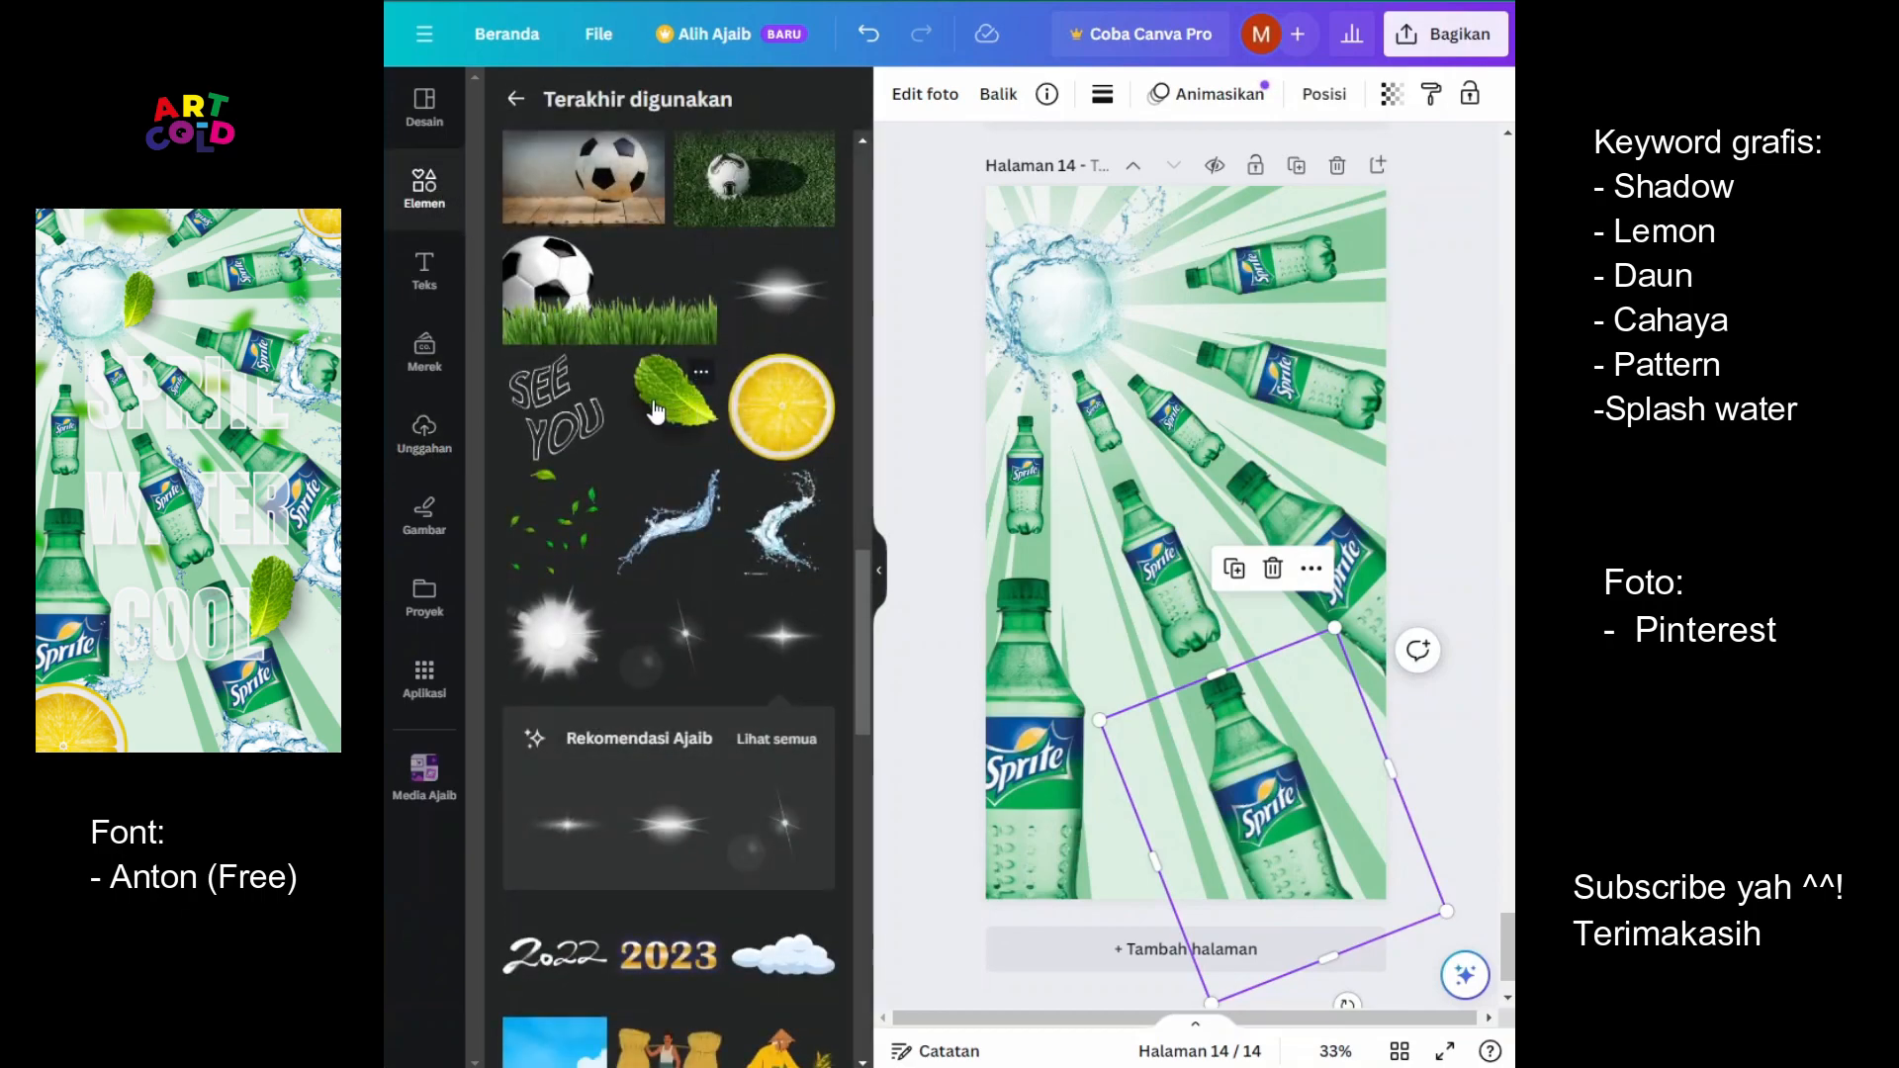
pyautogui.click(558, 519)
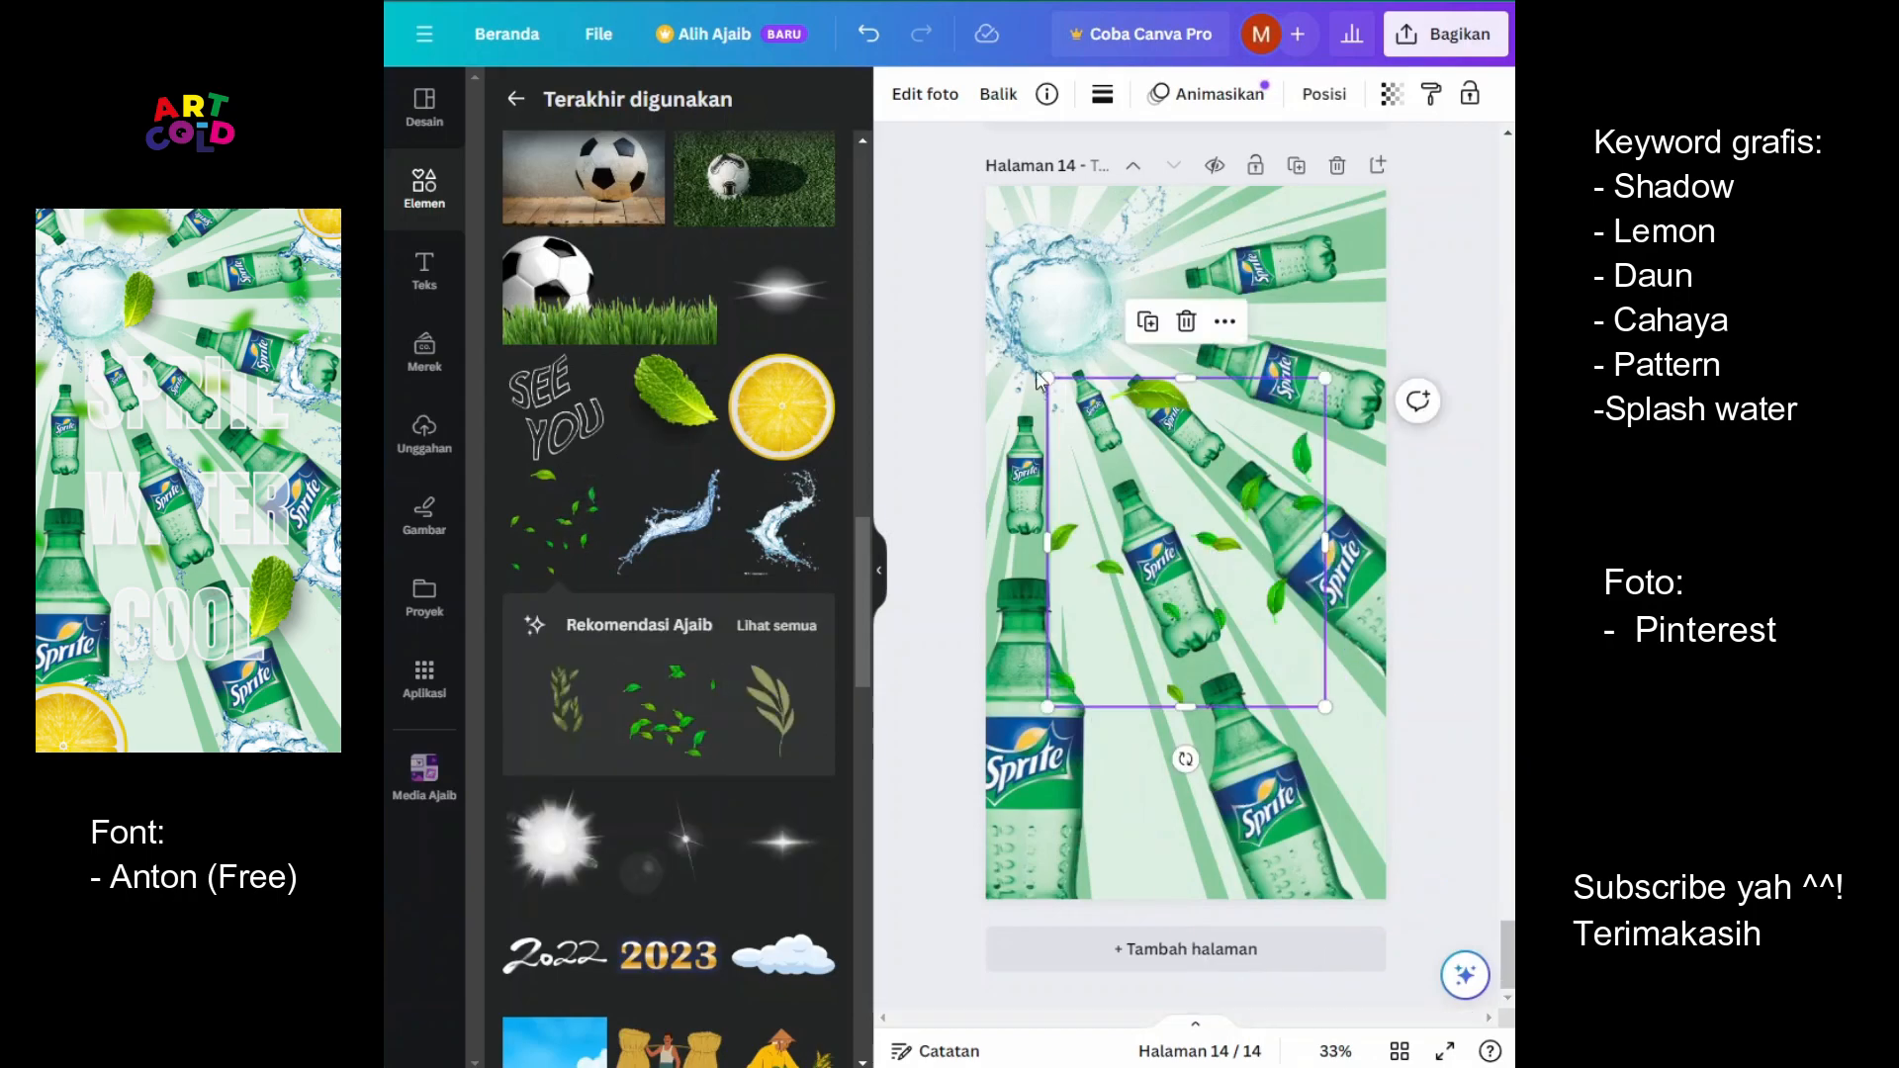
pyautogui.moveTo(1048, 379); pyautogui.dragTo(919, 225)
pyautogui.moveTo(1130, 262)
pyautogui.mouseDown()
pyautogui.moveTo(1139, 285)
pyautogui.moveTo(1164, 222)
pyautogui.moveTo(1142, 227)
pyautogui.mouseUp()
# Apply a blur effect to the scattered leaves at intensity 50
pyautogui.click(924, 94)
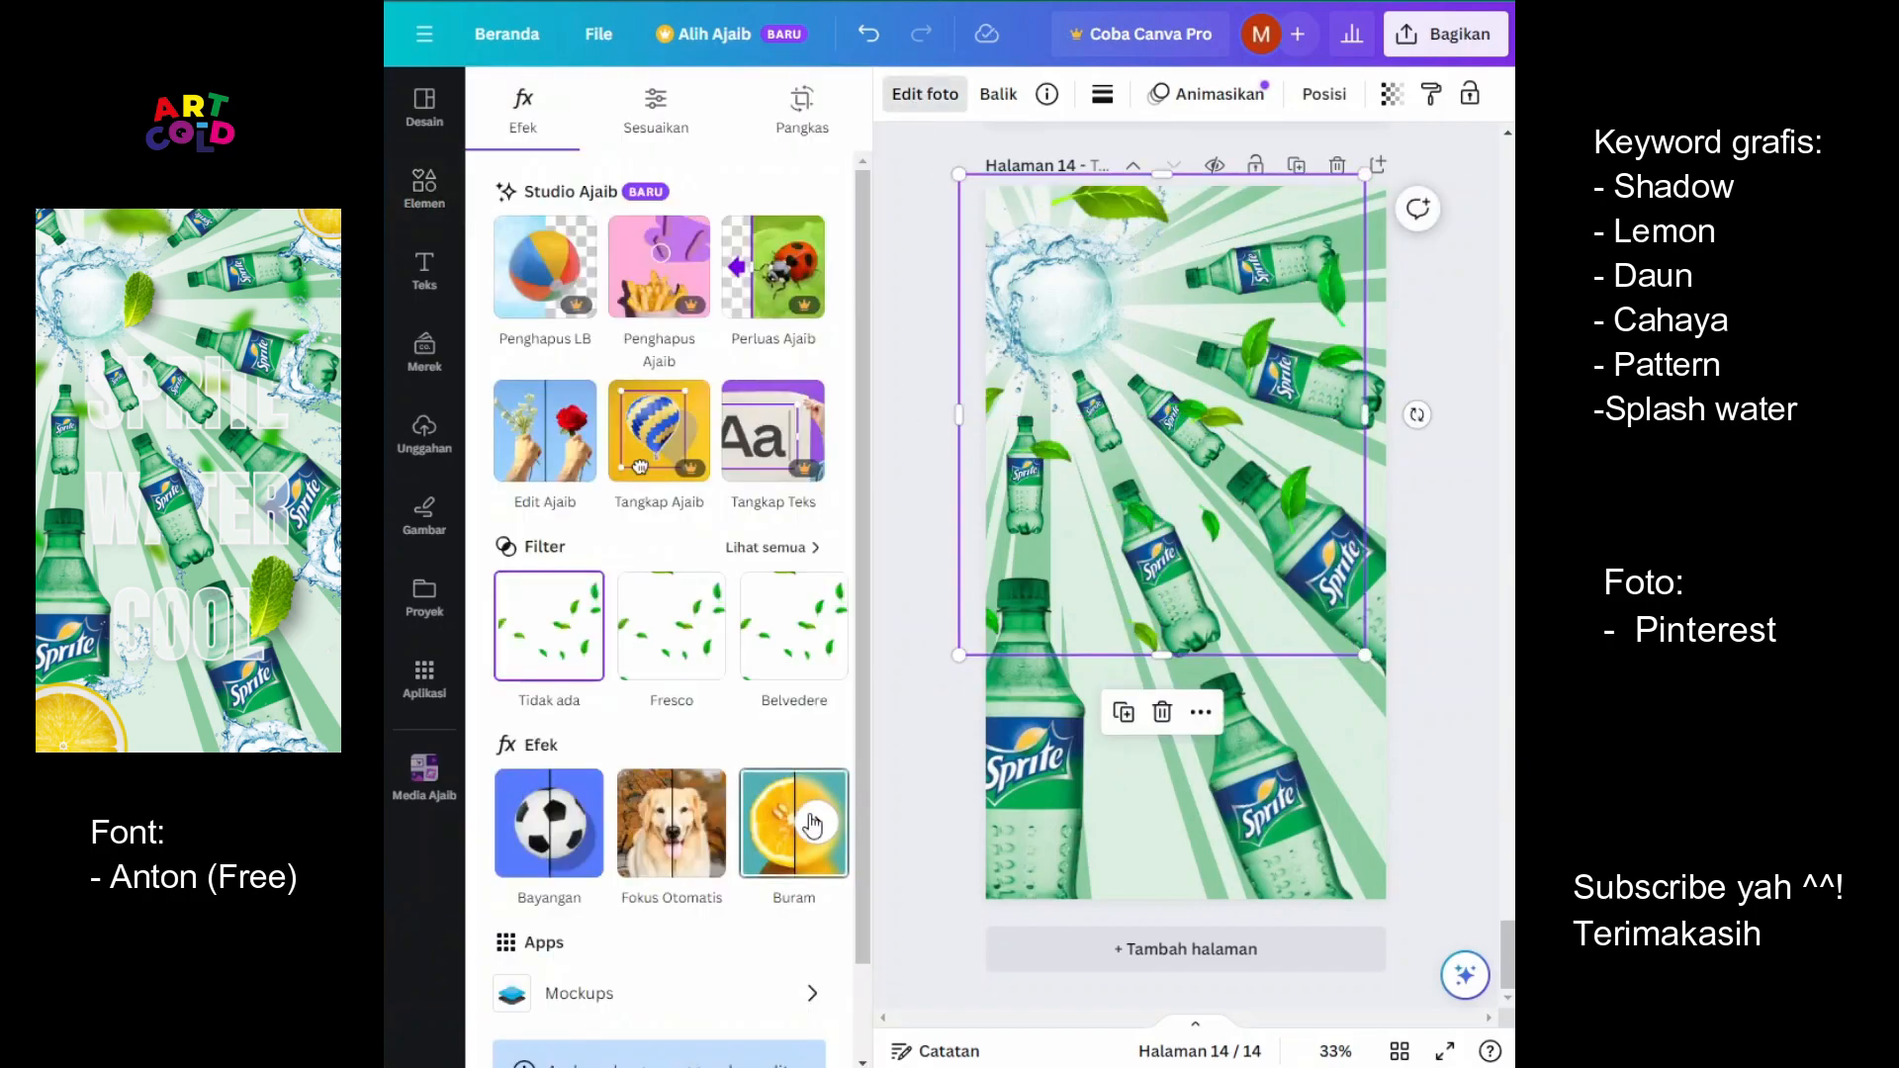
pyautogui.click(814, 821)
pyautogui.moveTo(582, 188); pyautogui.dragTo(678, 201)
# Move the blurred leaves in the layer order to just beneath the large right-edge bottle
pyautogui.rightClick(1262, 343)
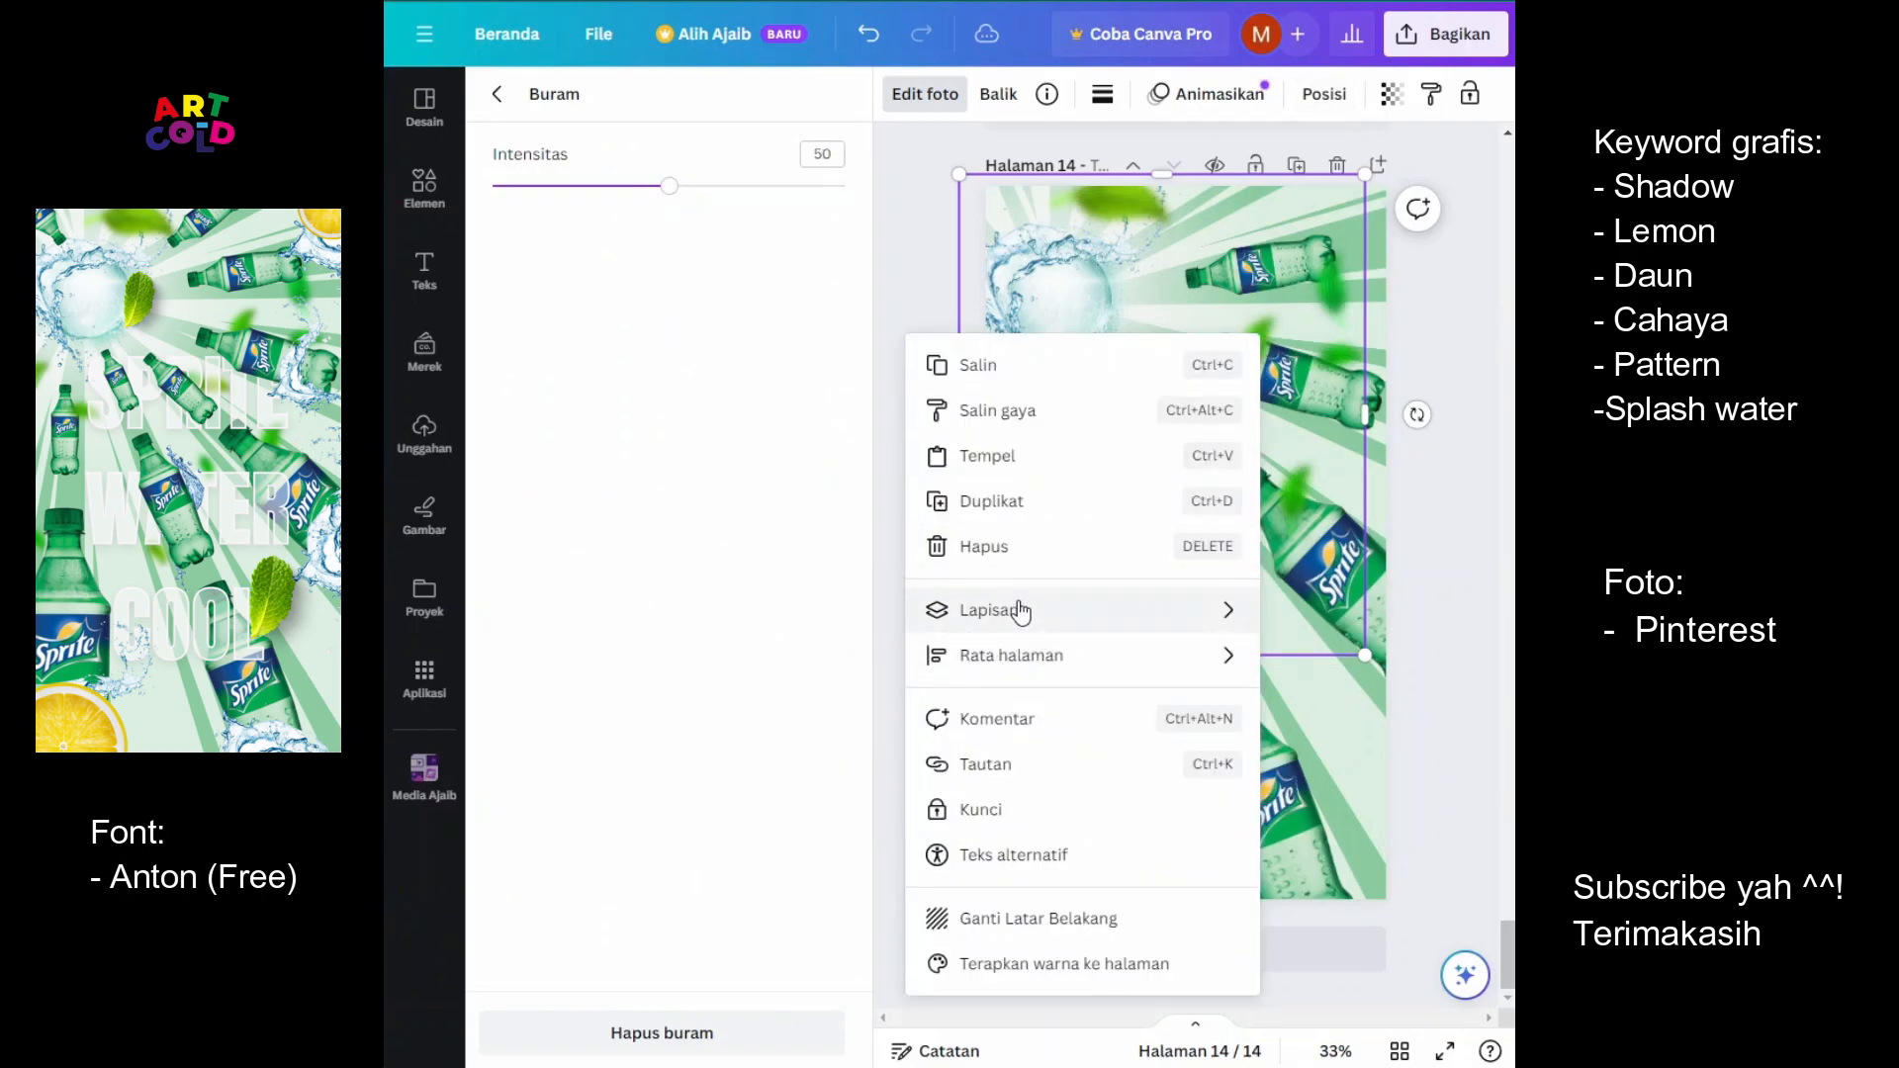
pyautogui.moveTo(1016, 610)
pyautogui.click(675, 792)
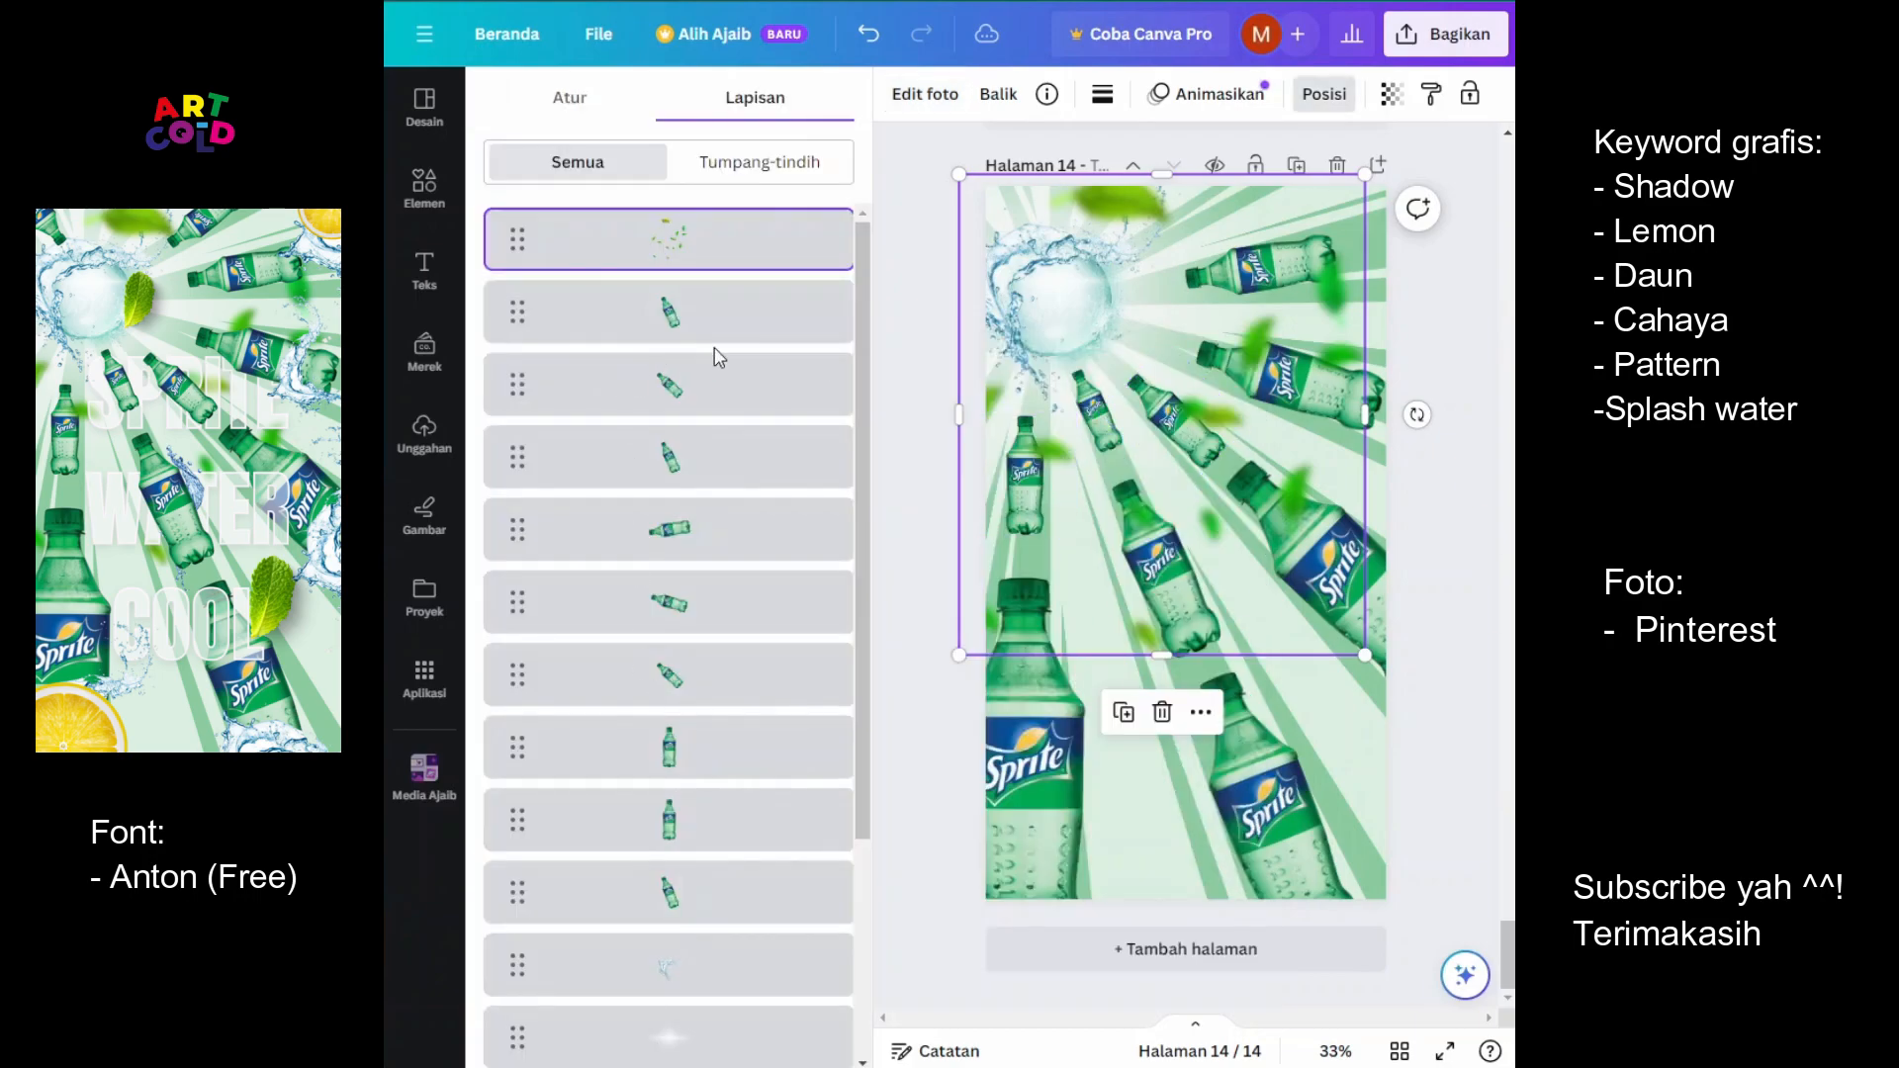
pyautogui.moveTo(732, 245); pyautogui.dragTo(717, 688)
pyautogui.click(668, 613)
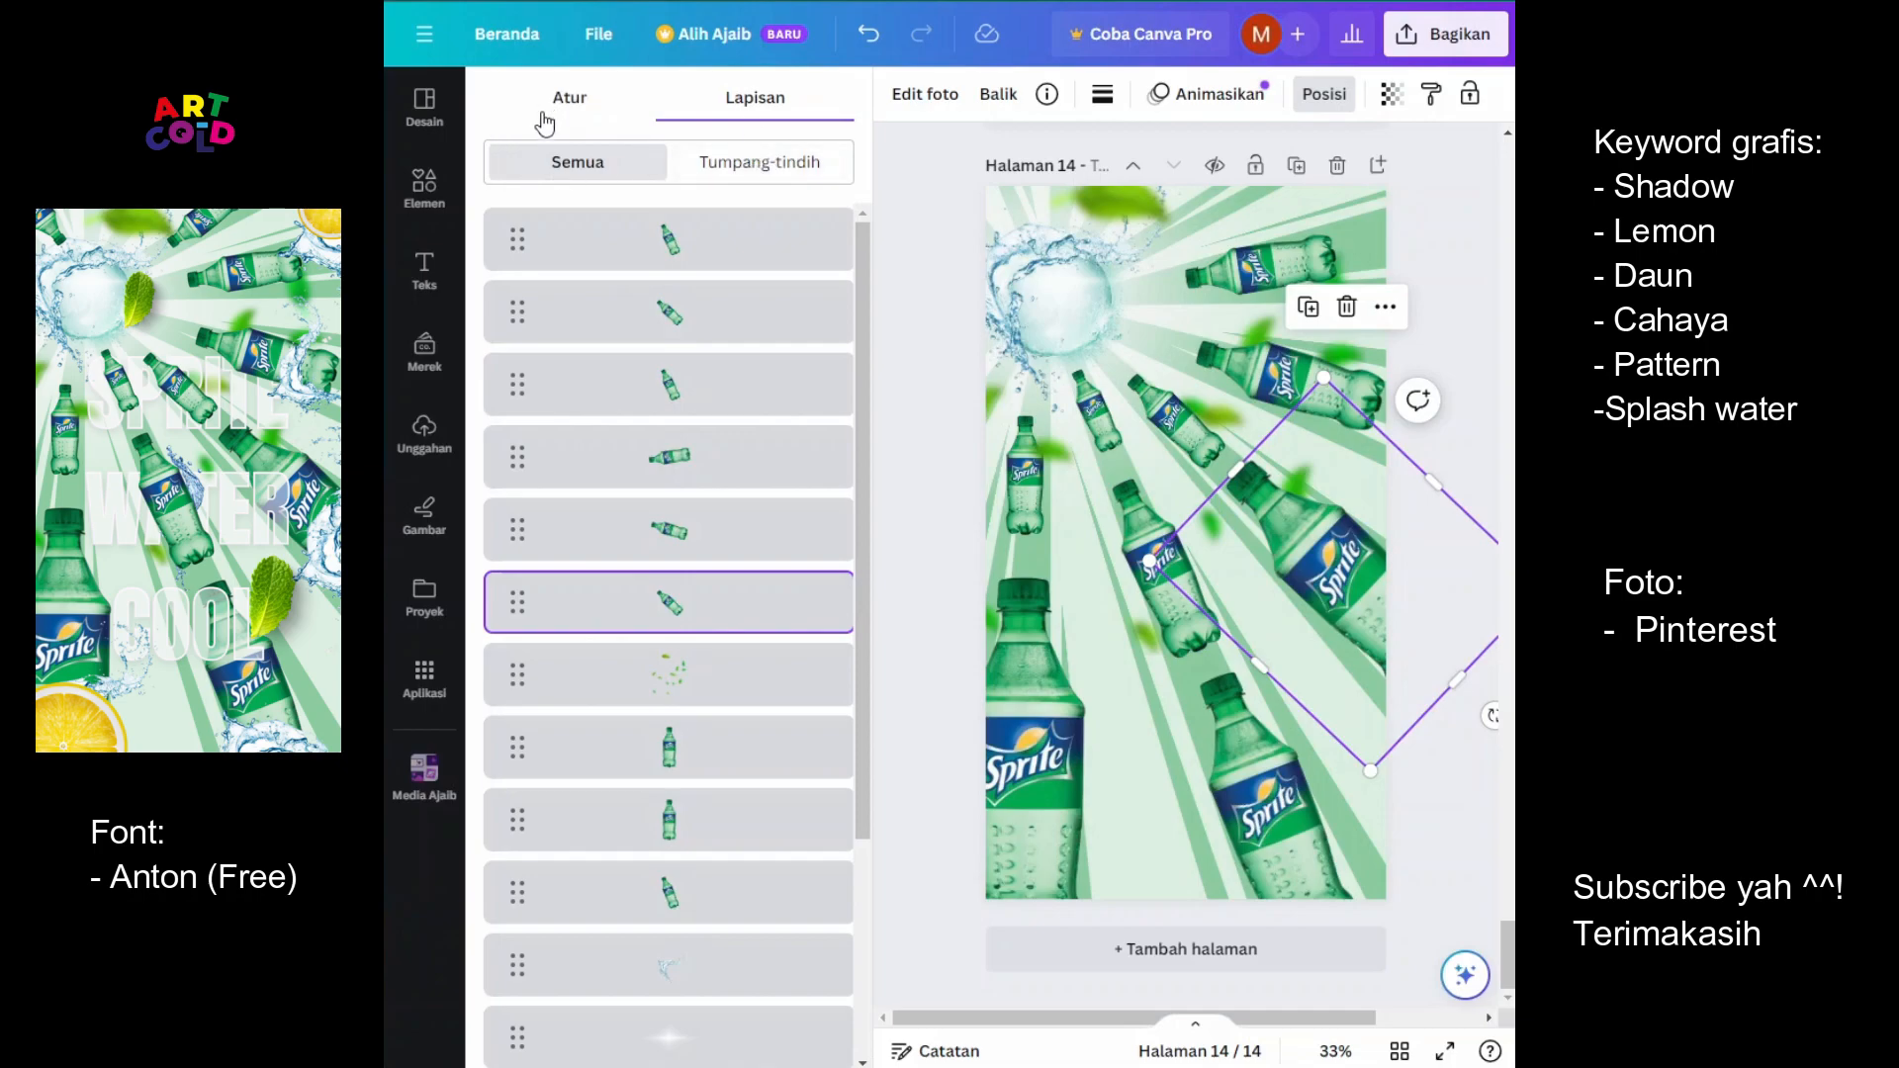
# Add the recently used water splash and place it, resized, over the base of the large lower-left bottle
pyautogui.click(428, 187)
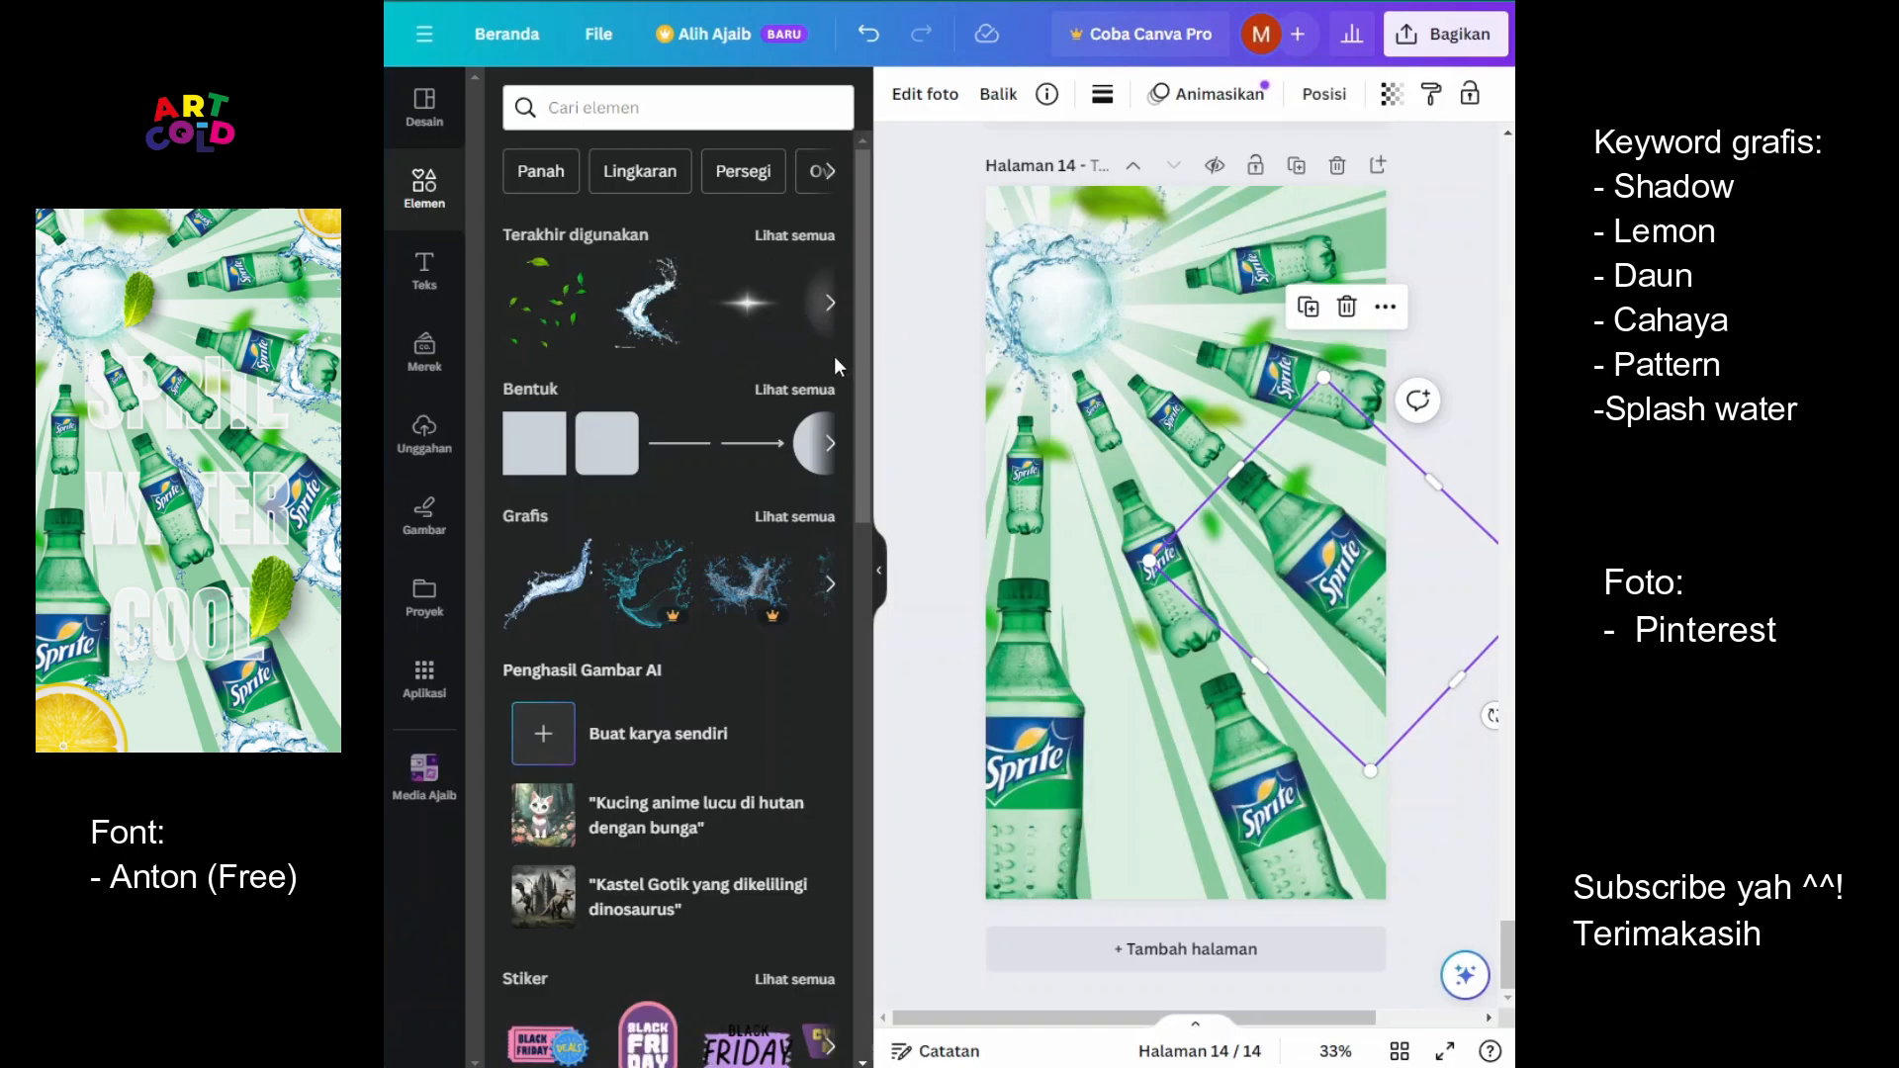
pyautogui.click(645, 325)
pyautogui.moveTo(1244, 451); pyautogui.dragTo(1081, 761)
pyautogui.moveTo(1171, 837); pyautogui.dragTo(1128, 857)
# Place splash copies at the page's lower-right corner and beside the large right-edge bottle, rotating each to suit
pyautogui.moveTo(1053, 815); pyautogui.dragTo(1303, 860)
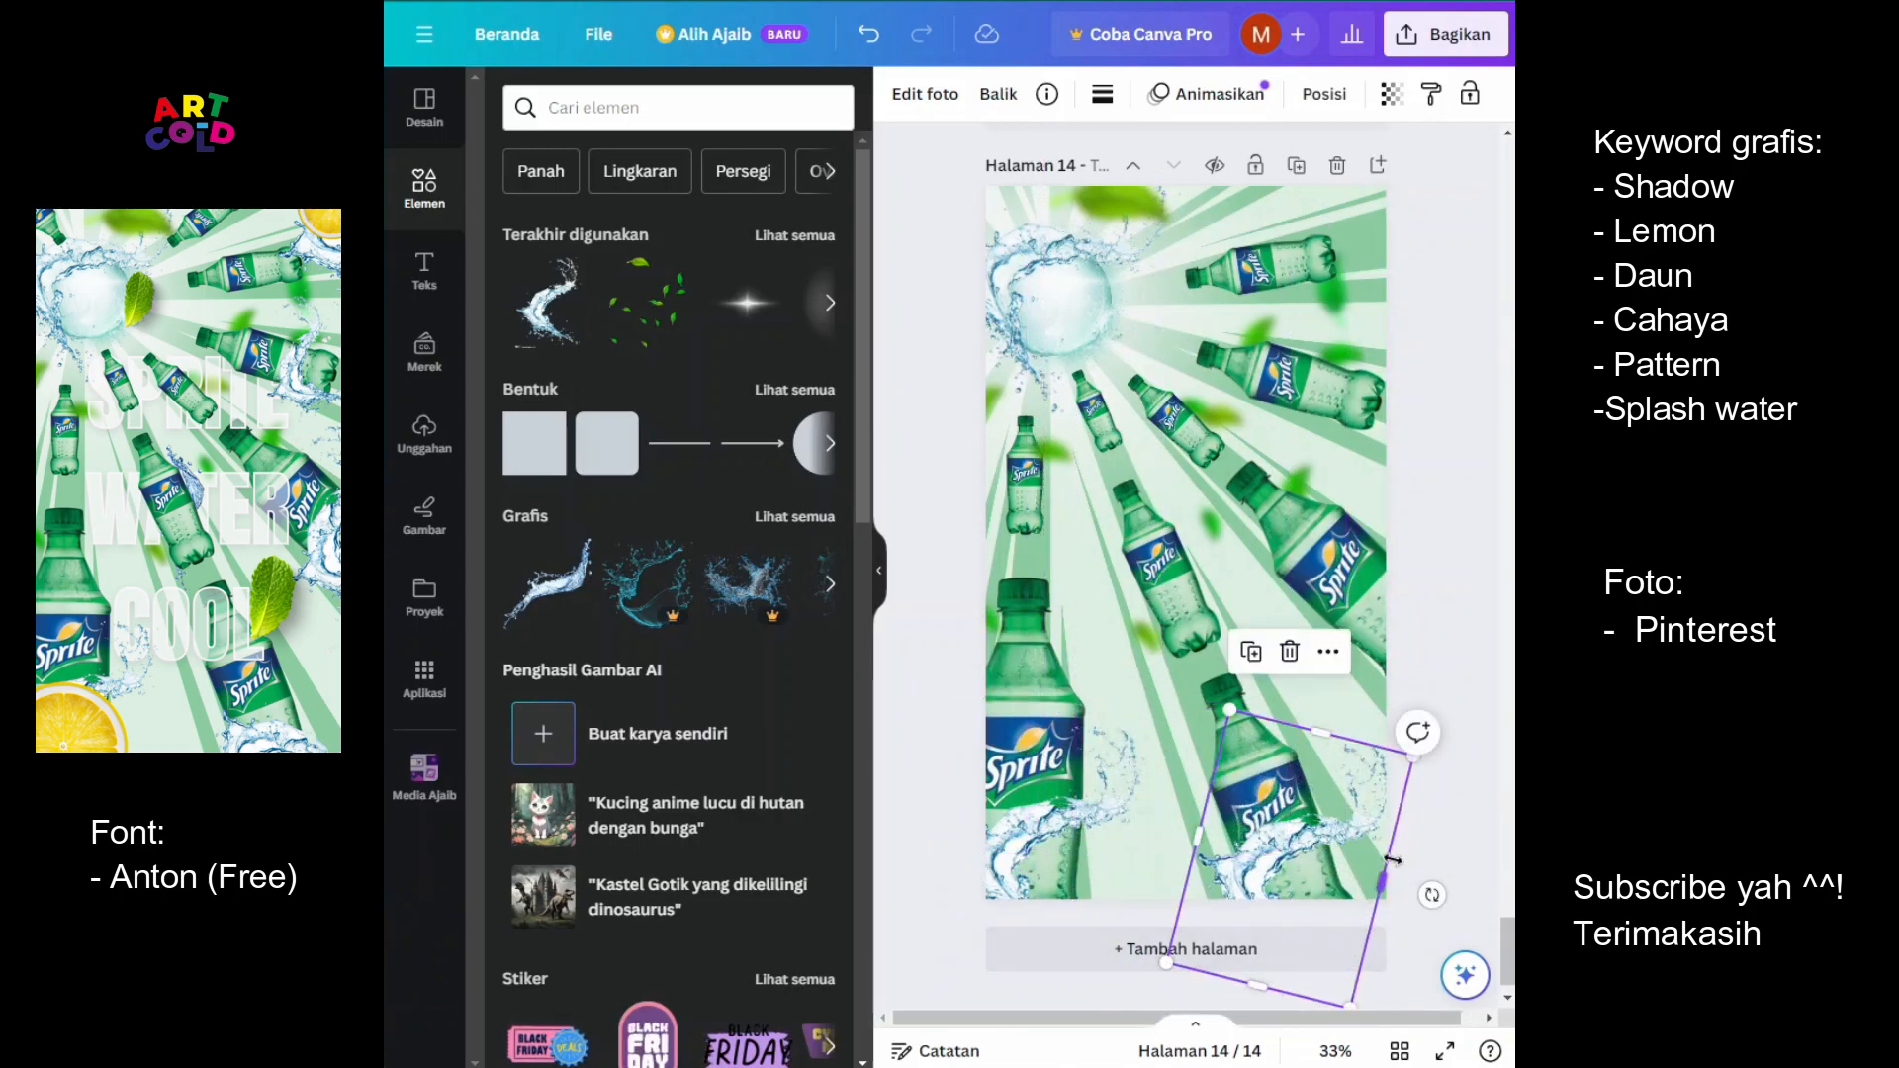
pyautogui.moveTo(1433, 890); pyautogui.dragTo(1373, 951)
pyautogui.moveTo(1322, 856); pyautogui.dragTo(1347, 627)
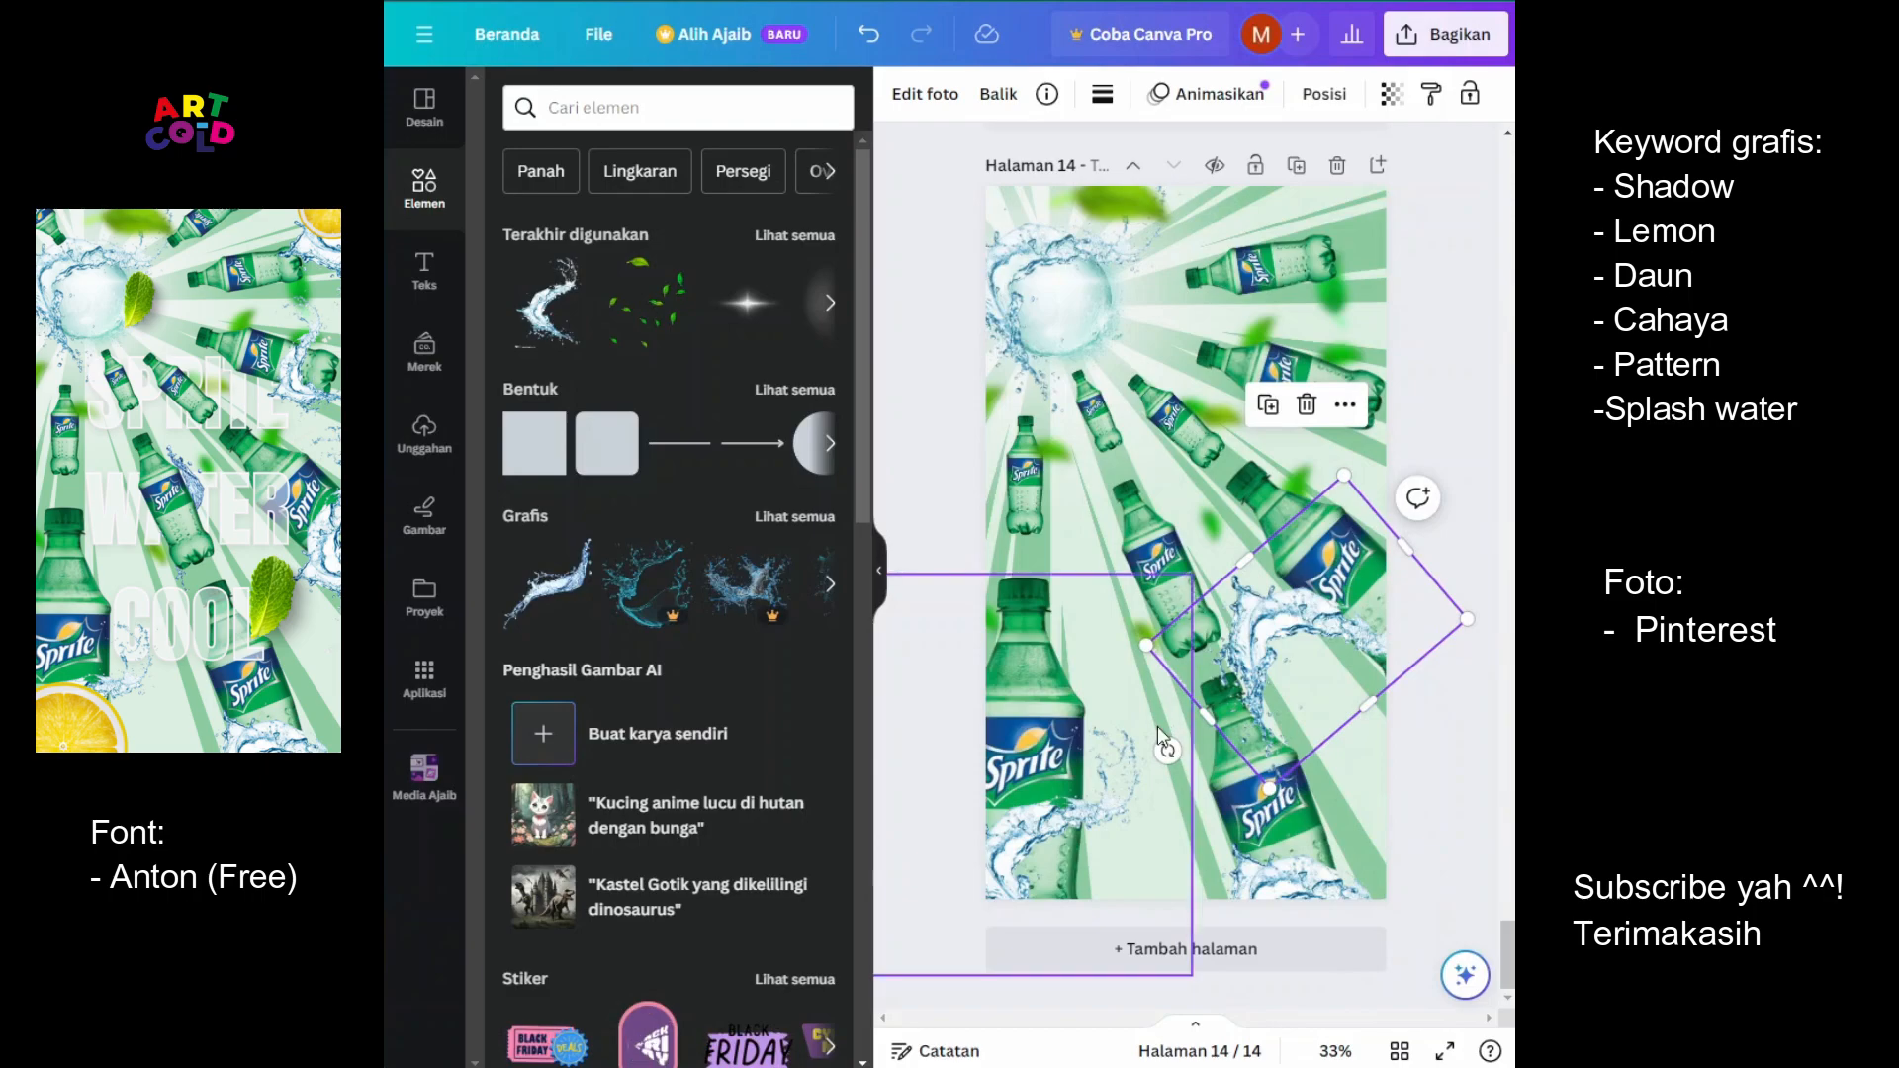
pyautogui.moveTo(1165, 749); pyautogui.dragTo(1395, 791)
# Place smaller, rotated splash copies beside the upper right-edge bottle and at the page's upper-right corner
pyautogui.moveTo(1311, 696); pyautogui.dragTo(1320, 402)
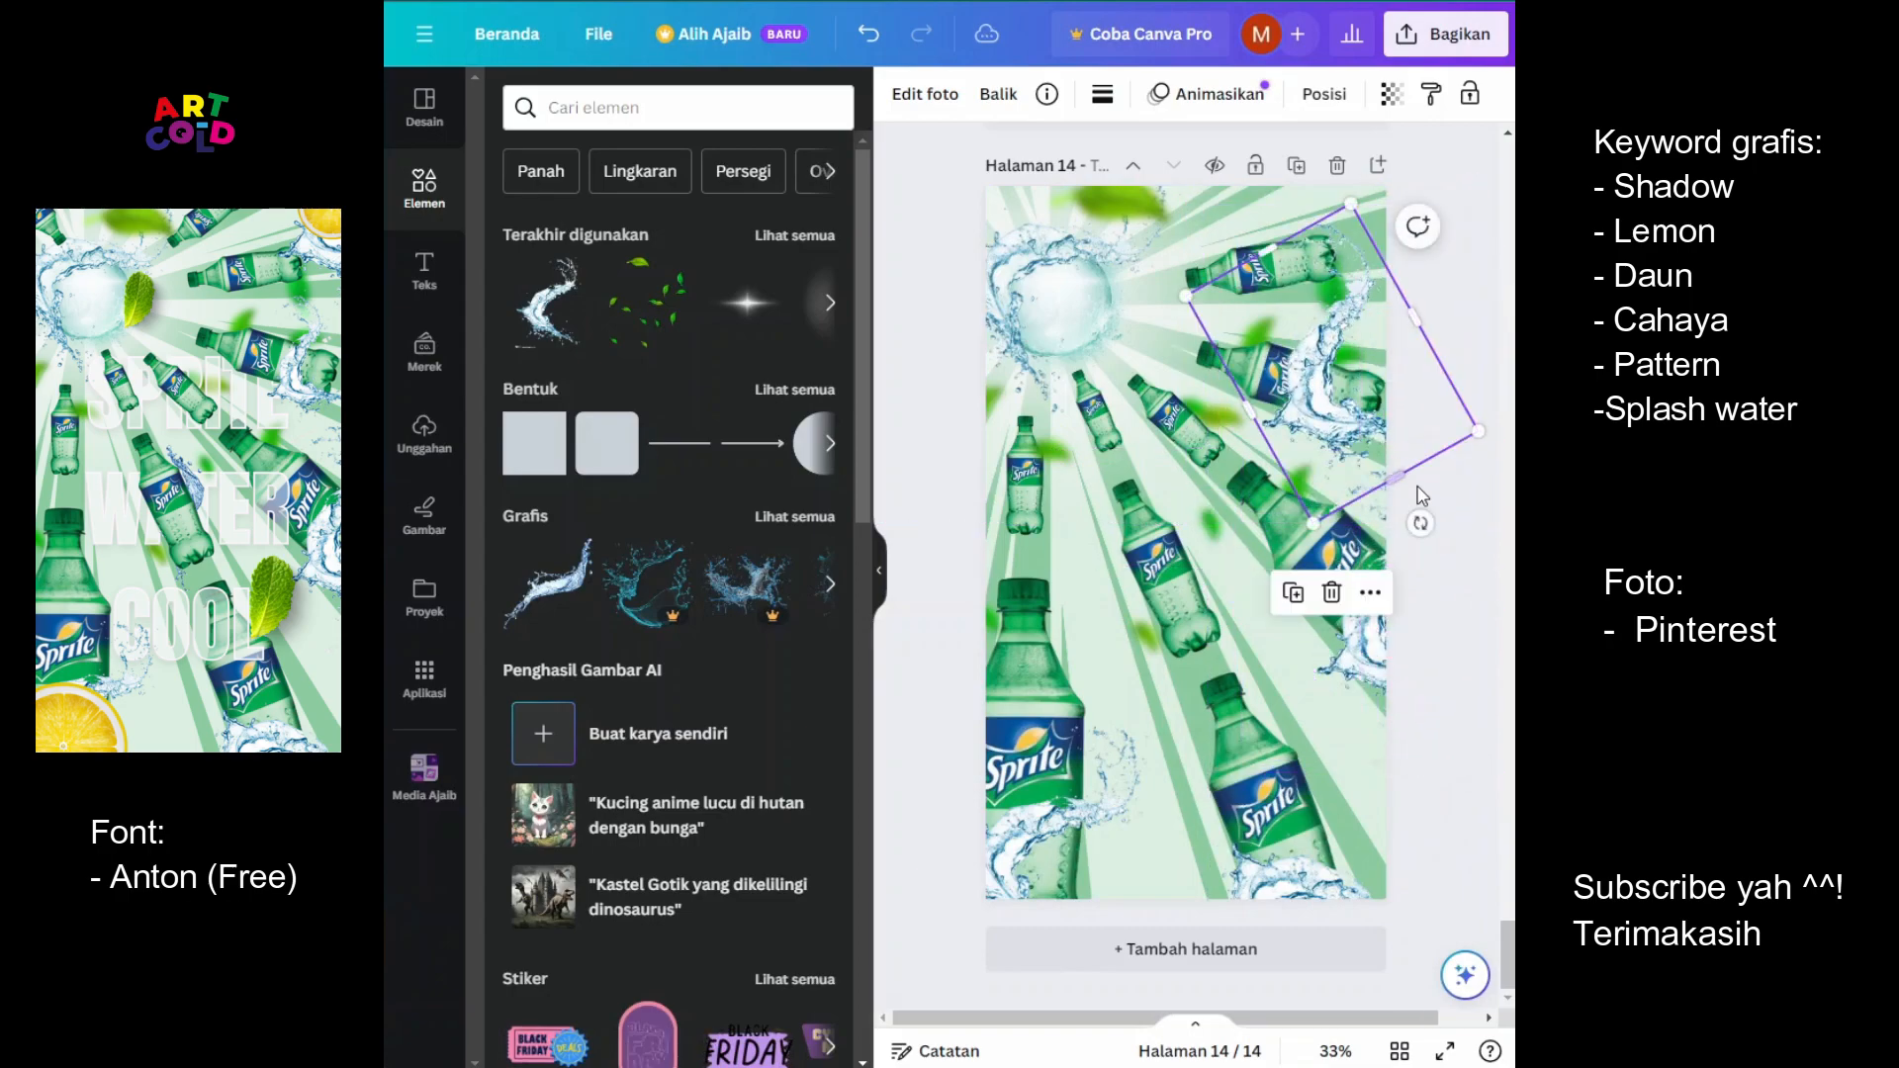
pyautogui.moveTo(1476, 434); pyautogui.dragTo(1319, 255)
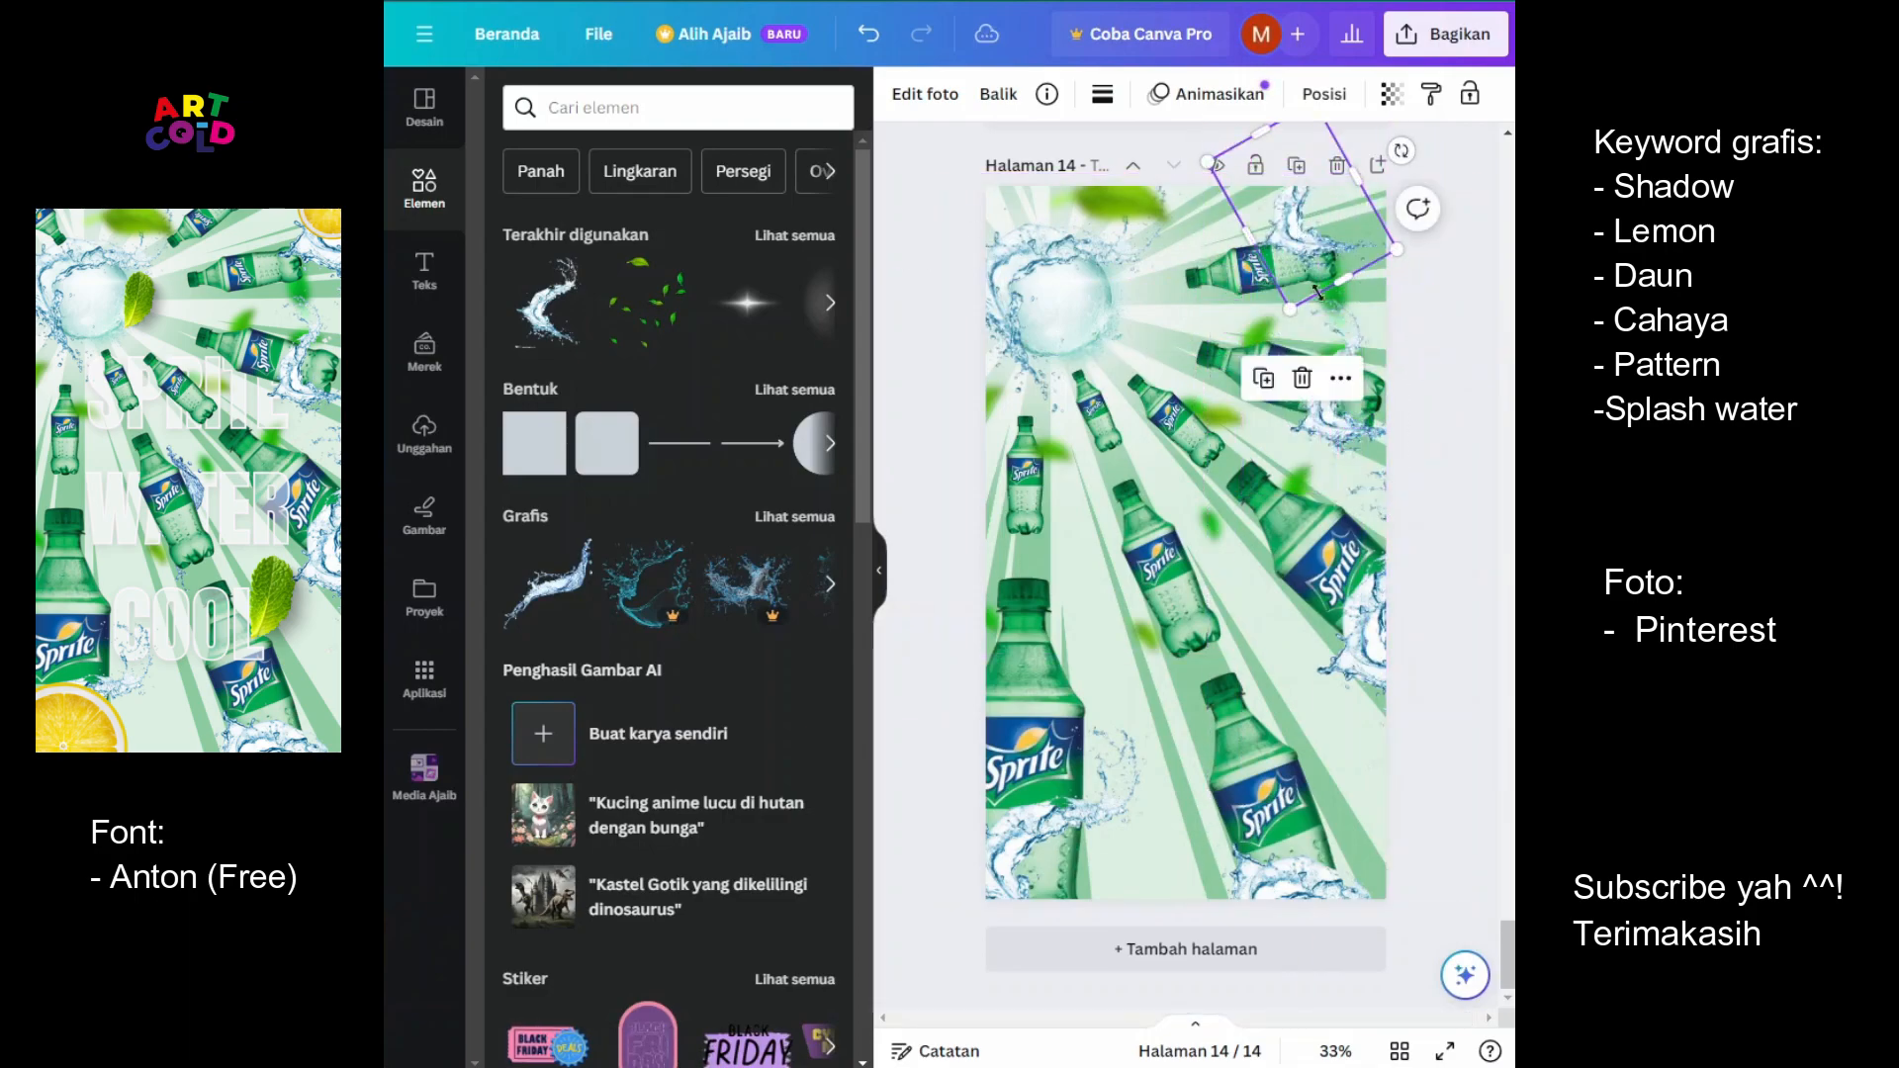
pyautogui.moveTo(1290, 319); pyautogui.dragTo(1270, 499)
pyautogui.moveTo(1293, 368); pyautogui.dragTo(1388, 249)
pyautogui.click(1468, 432)
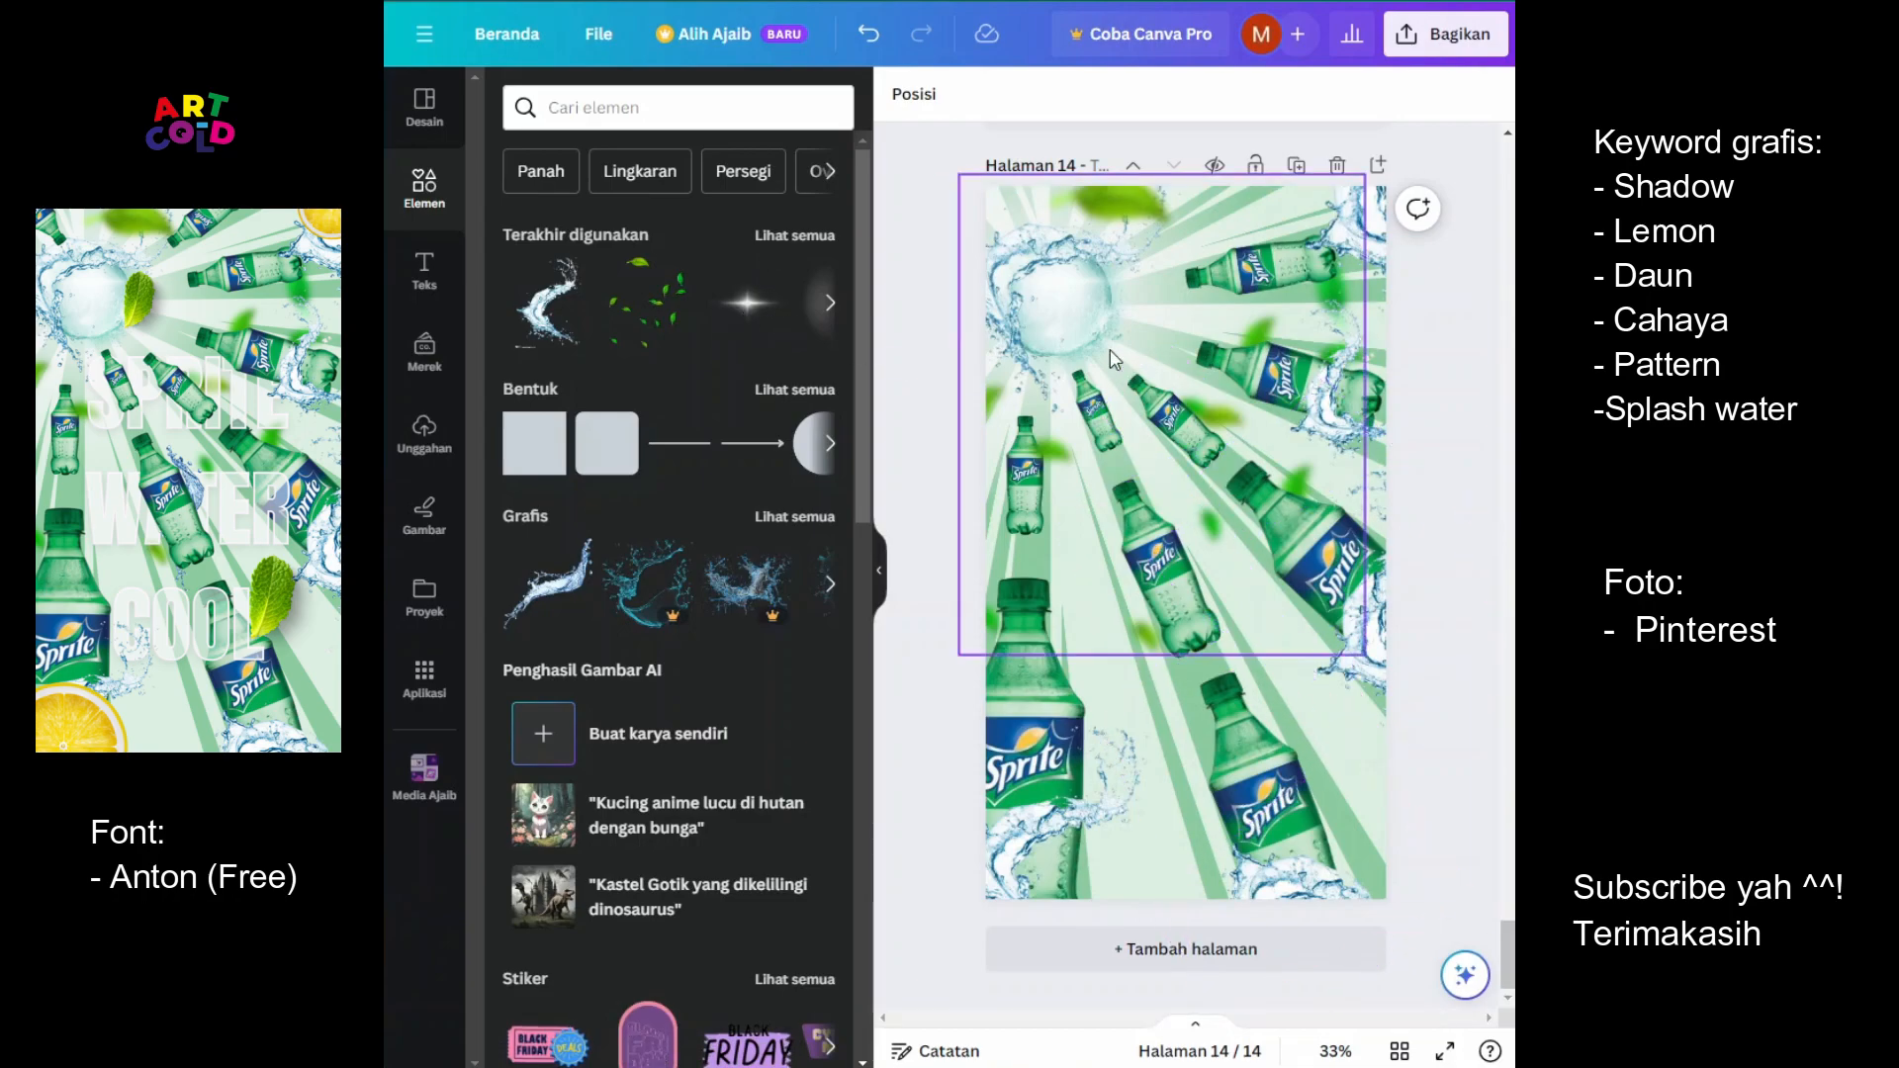
# Add the curved water stream from the recently used elements, then rotate, shrink and place it over the middle bottle
pyautogui.click(803, 238)
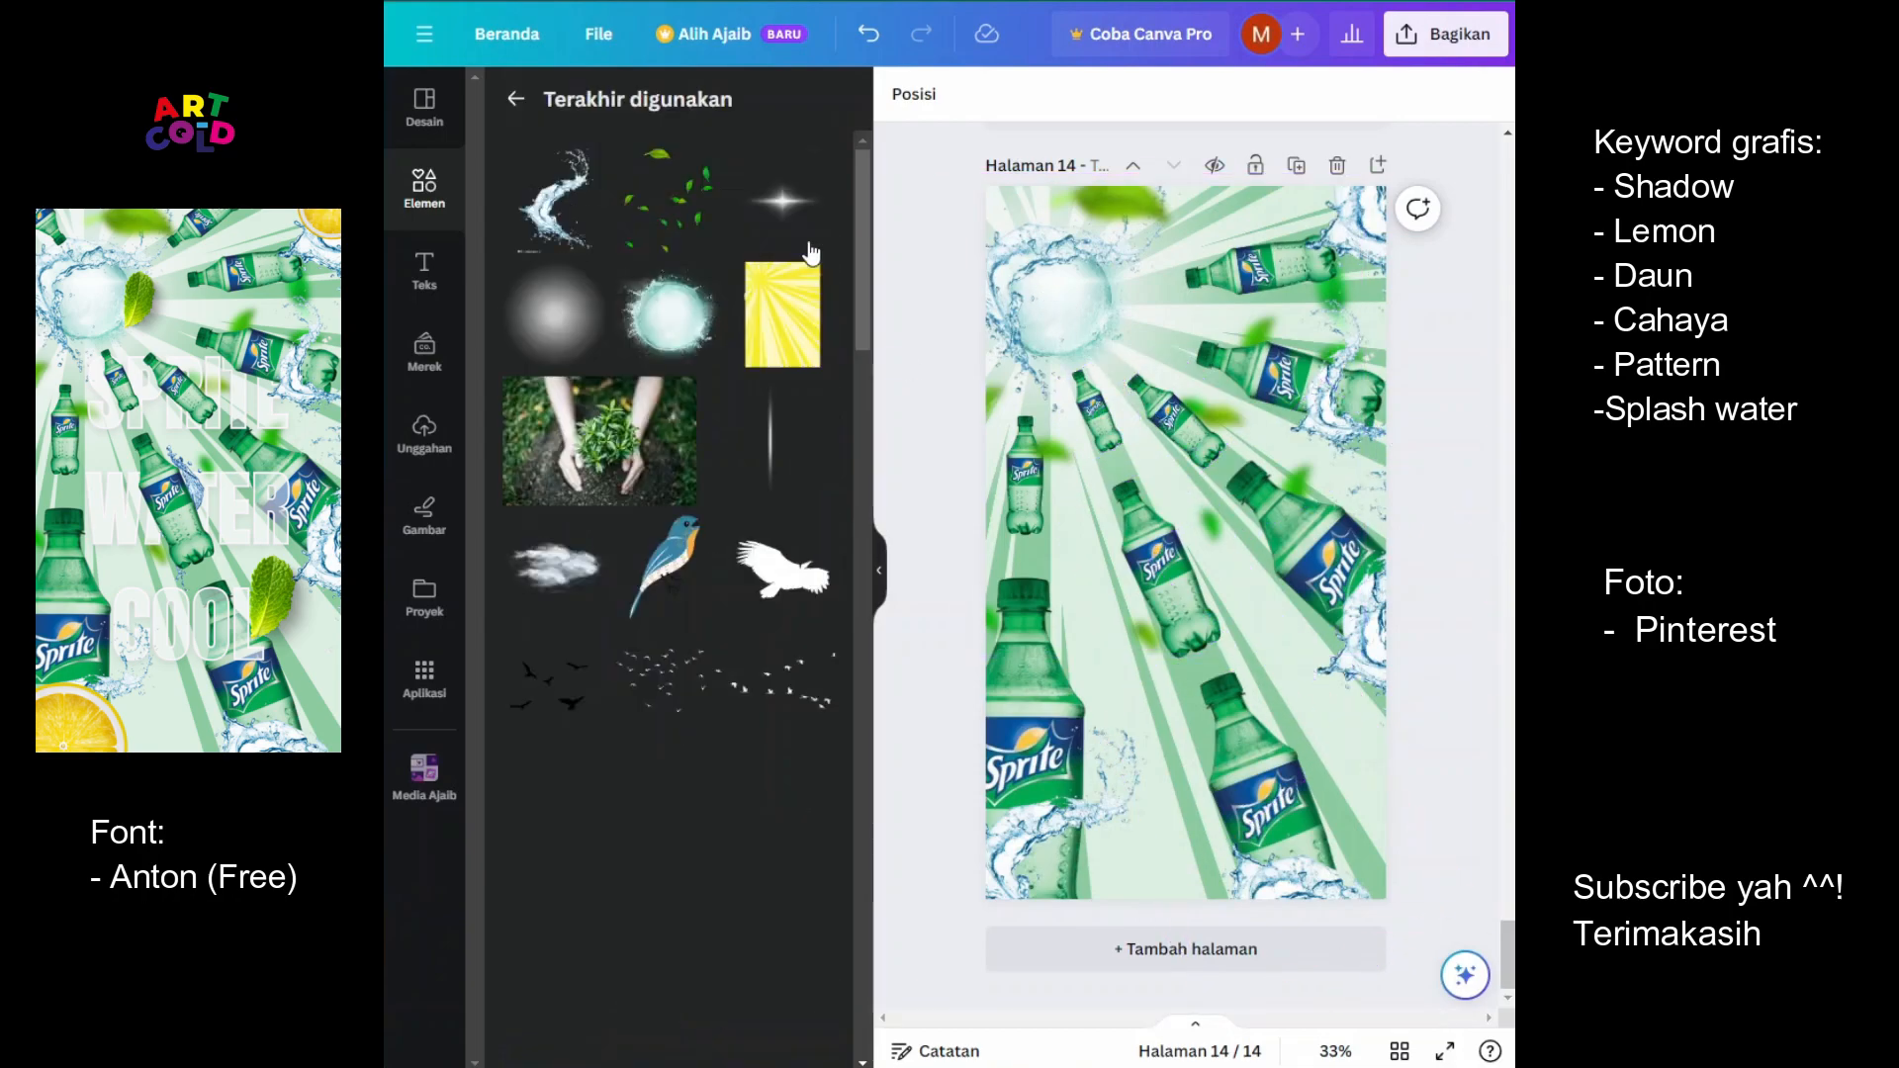
pyautogui.scroll(-15, 755, 664)
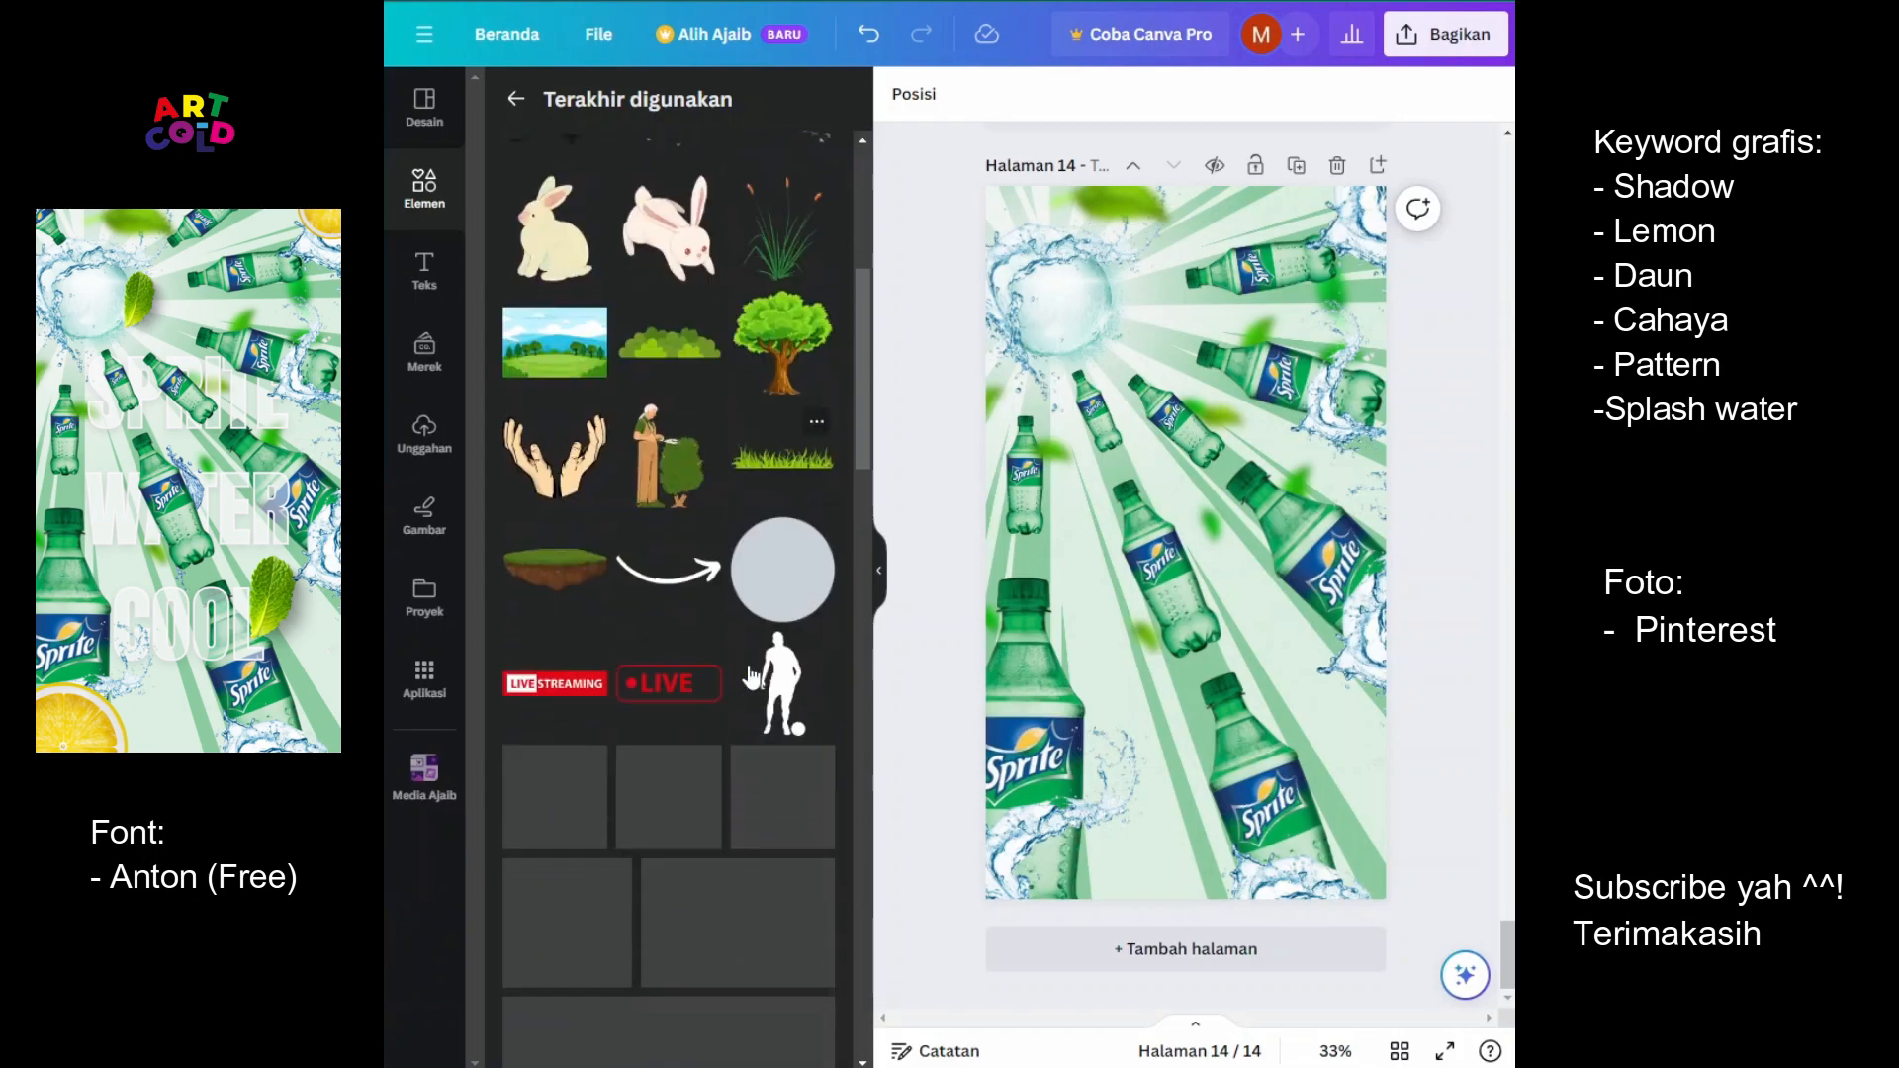
pyautogui.scroll(-4, 781, 644)
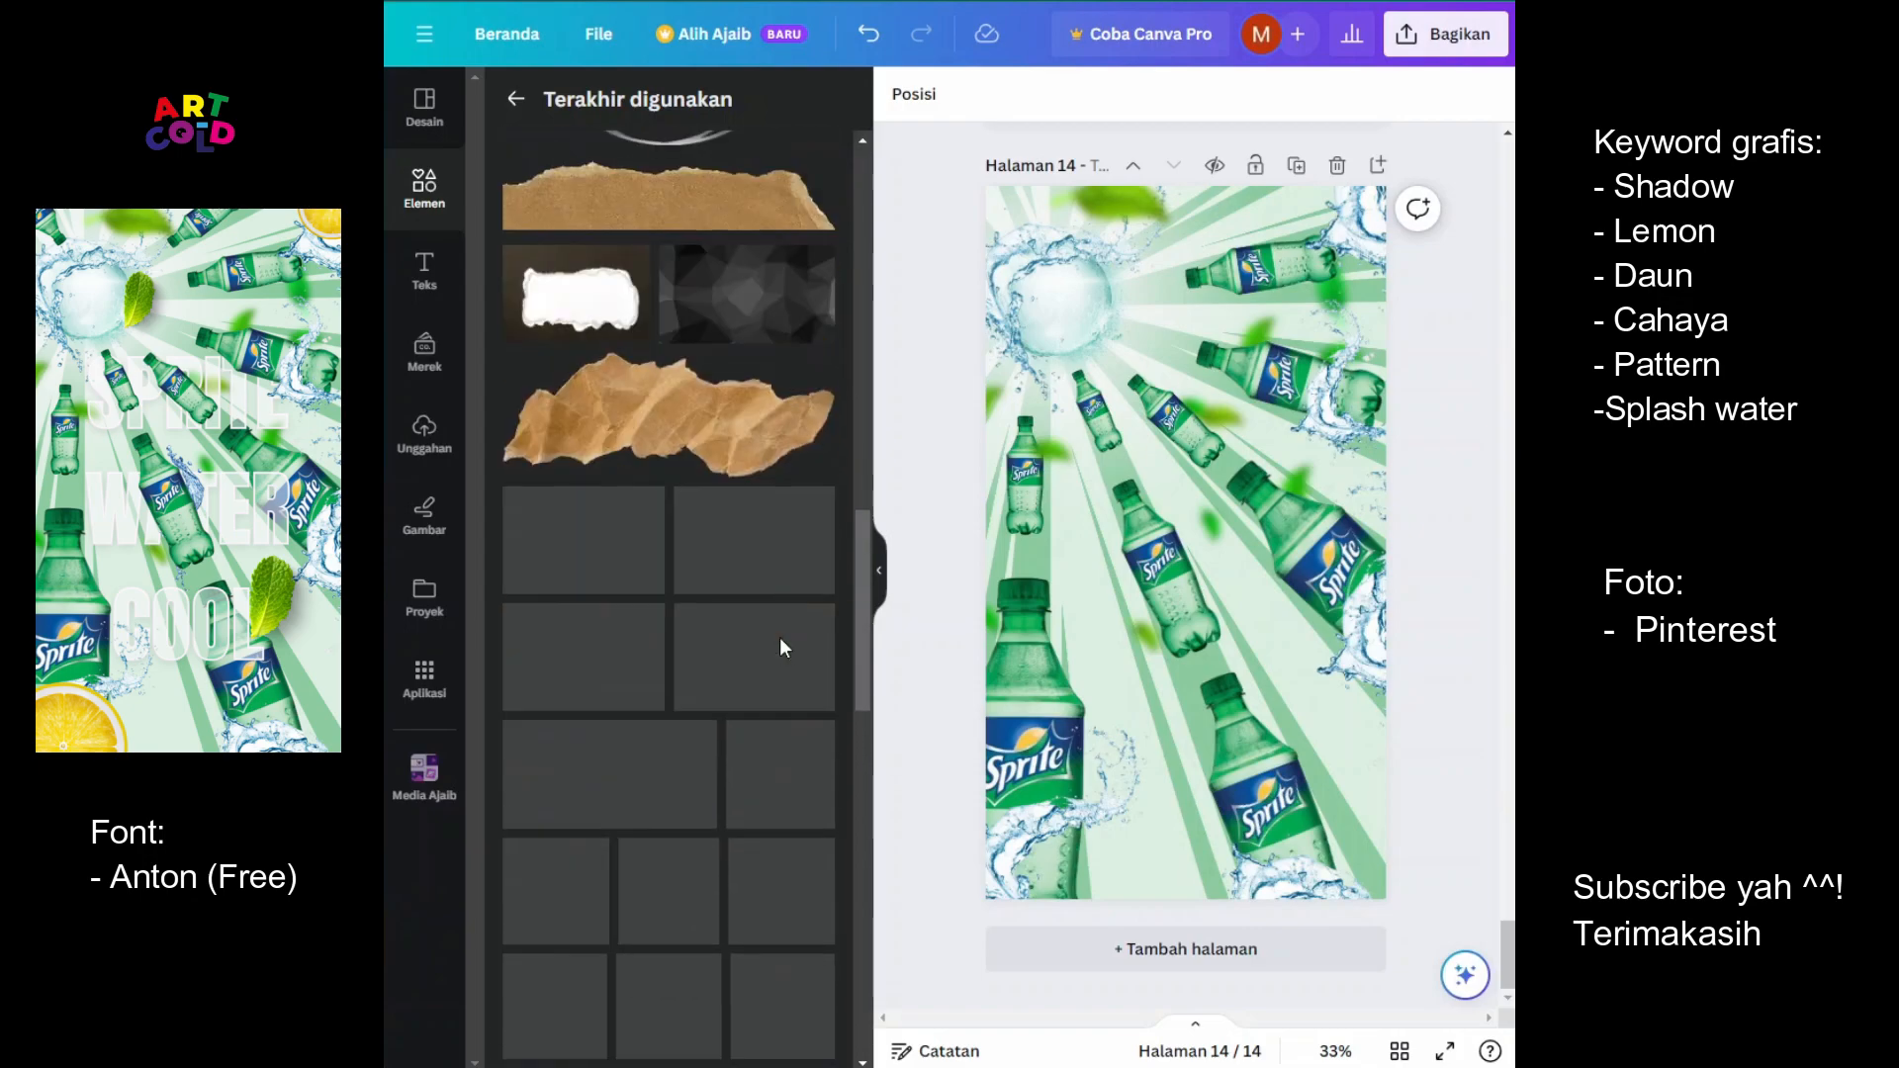
pyautogui.scroll(-3, 781, 645)
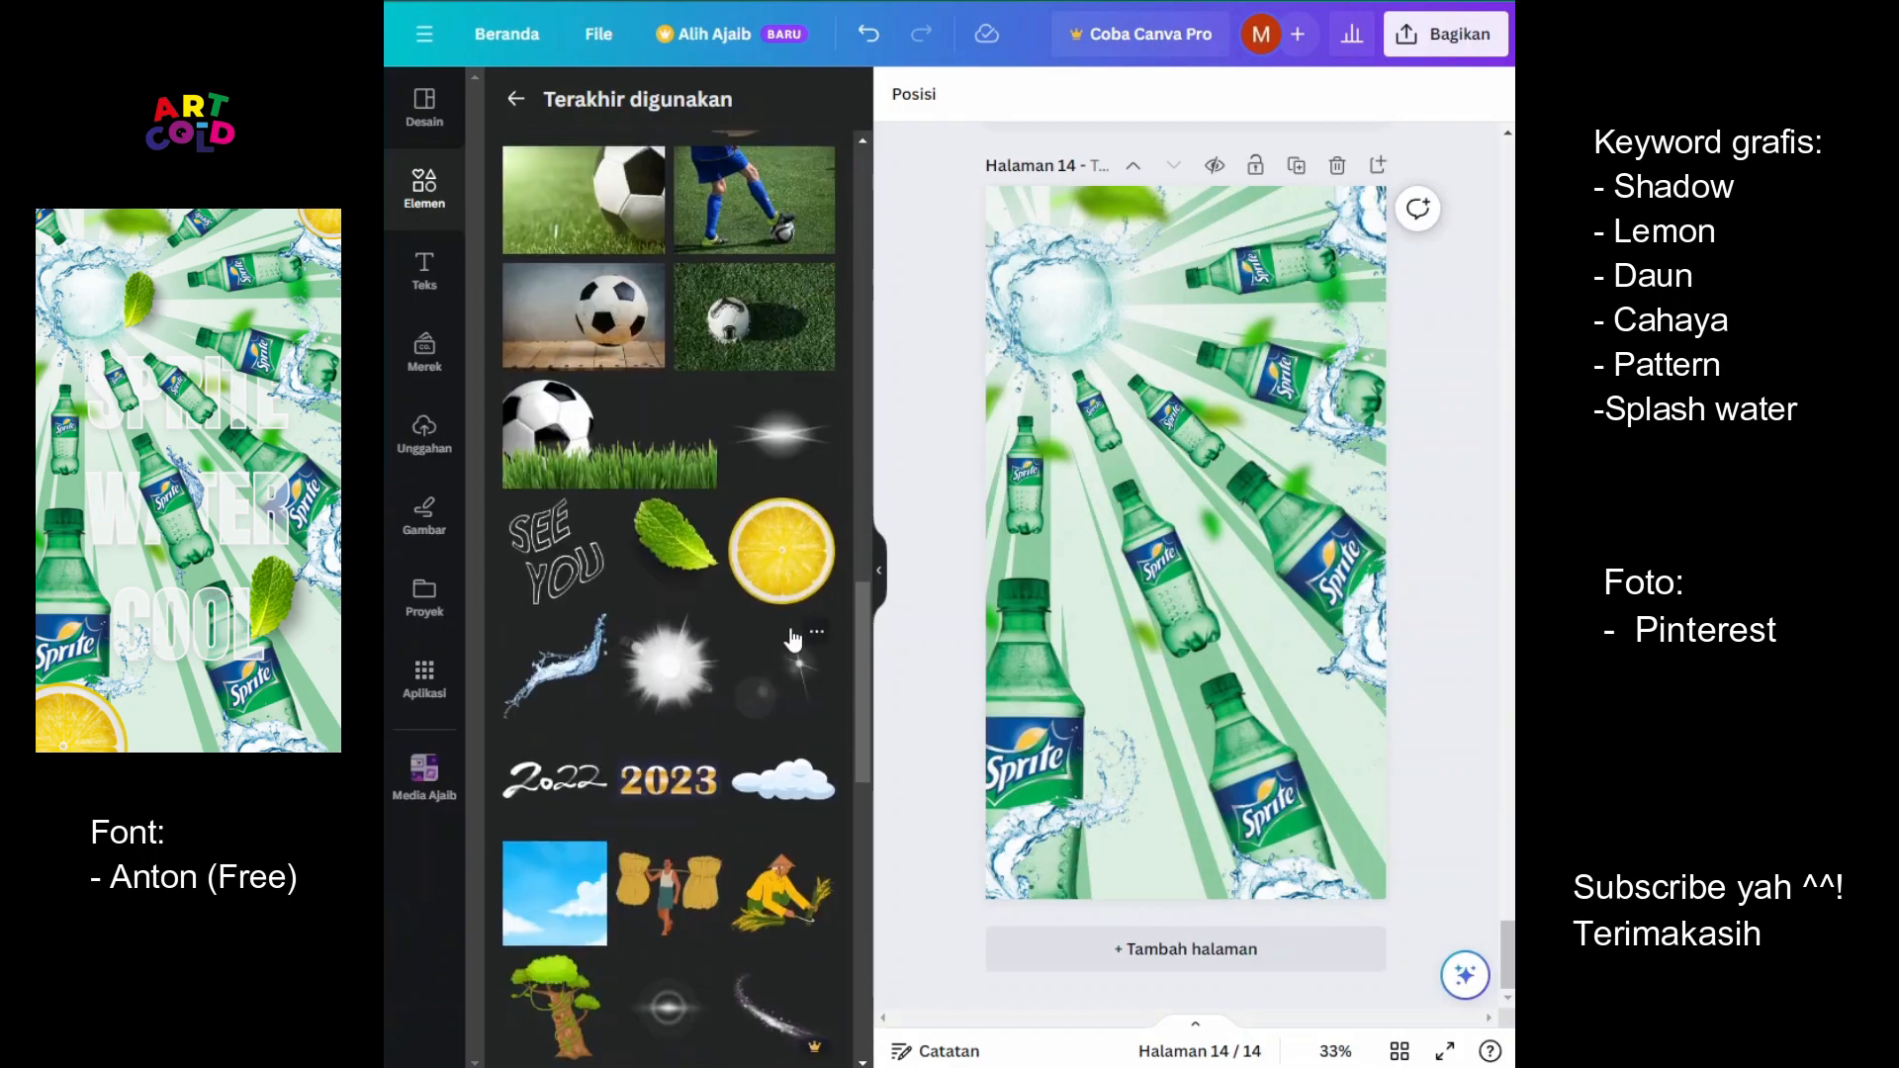
pyautogui.click(562, 653)
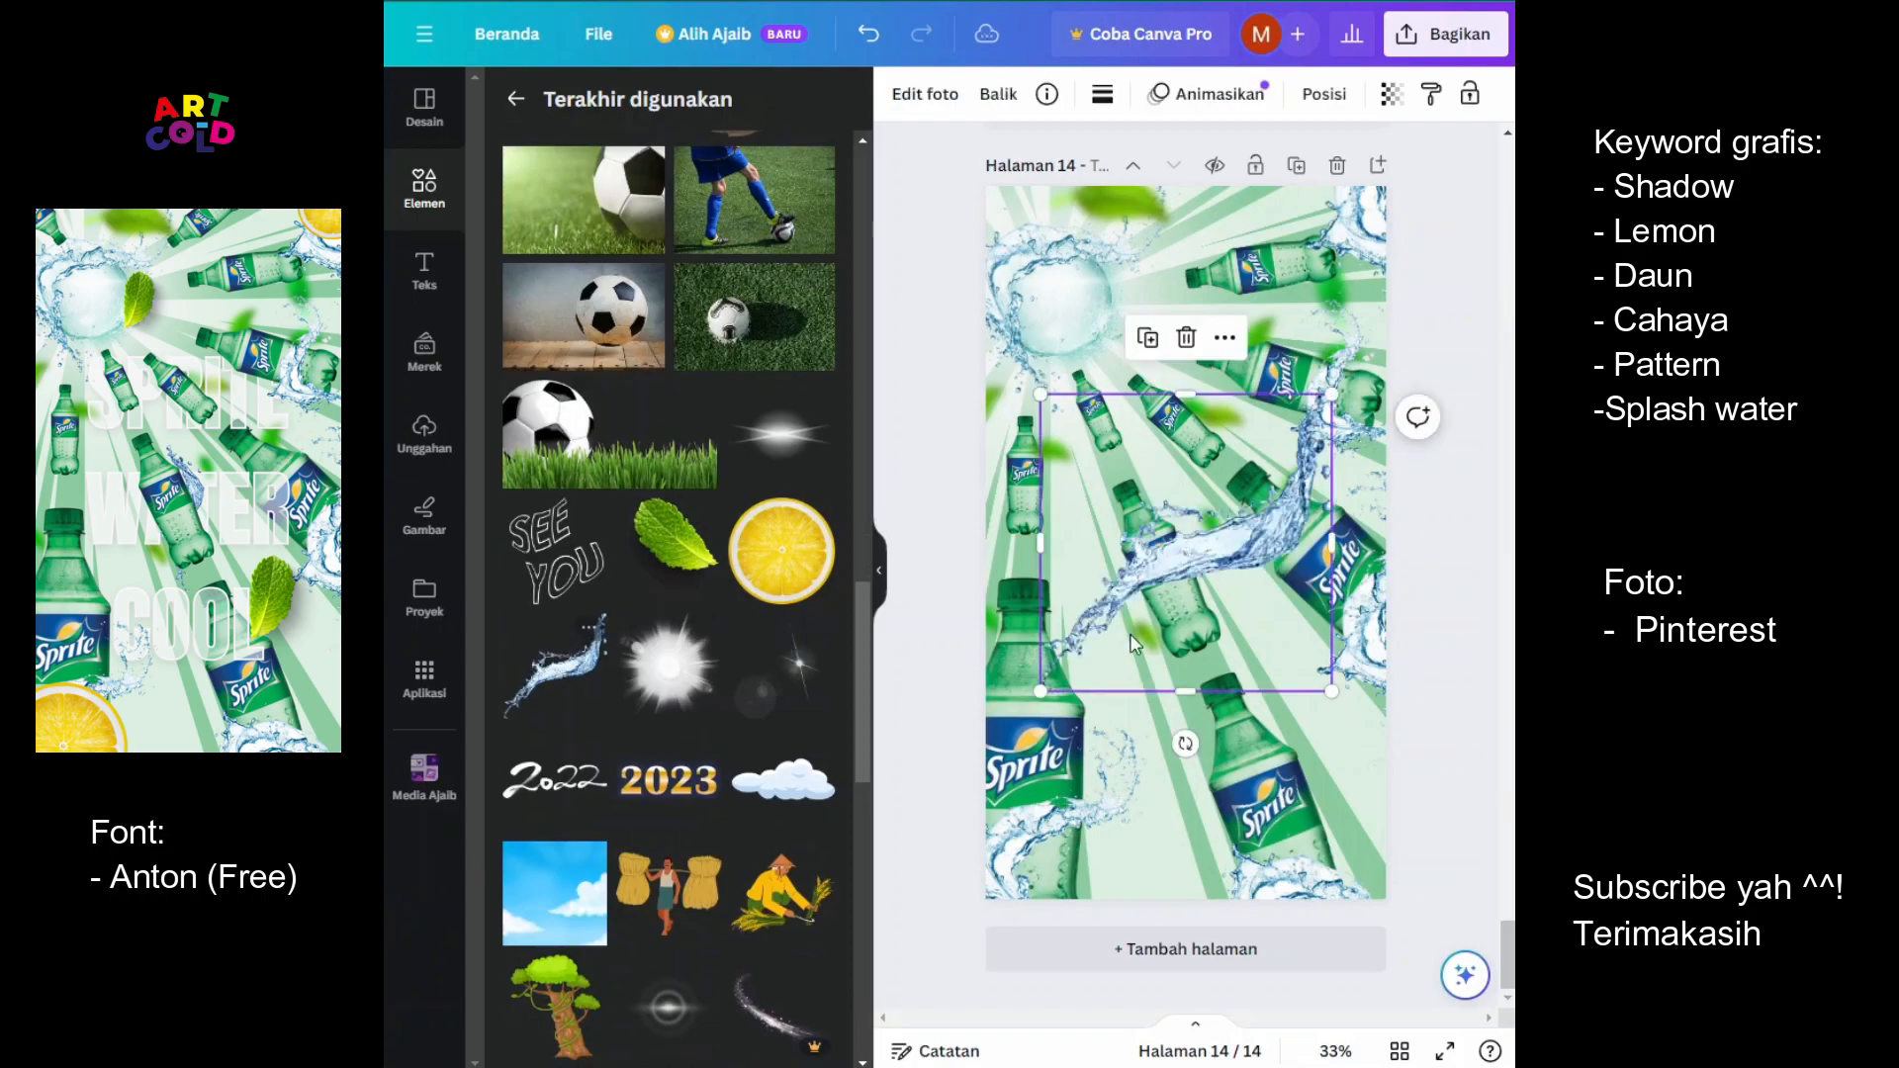
pyautogui.moveTo(1184, 744); pyautogui.dragTo(1342, 668)
pyautogui.moveTo(1392, 521); pyautogui.dragTo(1173, 545)
pyautogui.moveTo(1121, 546); pyautogui.dragTo(1195, 578)
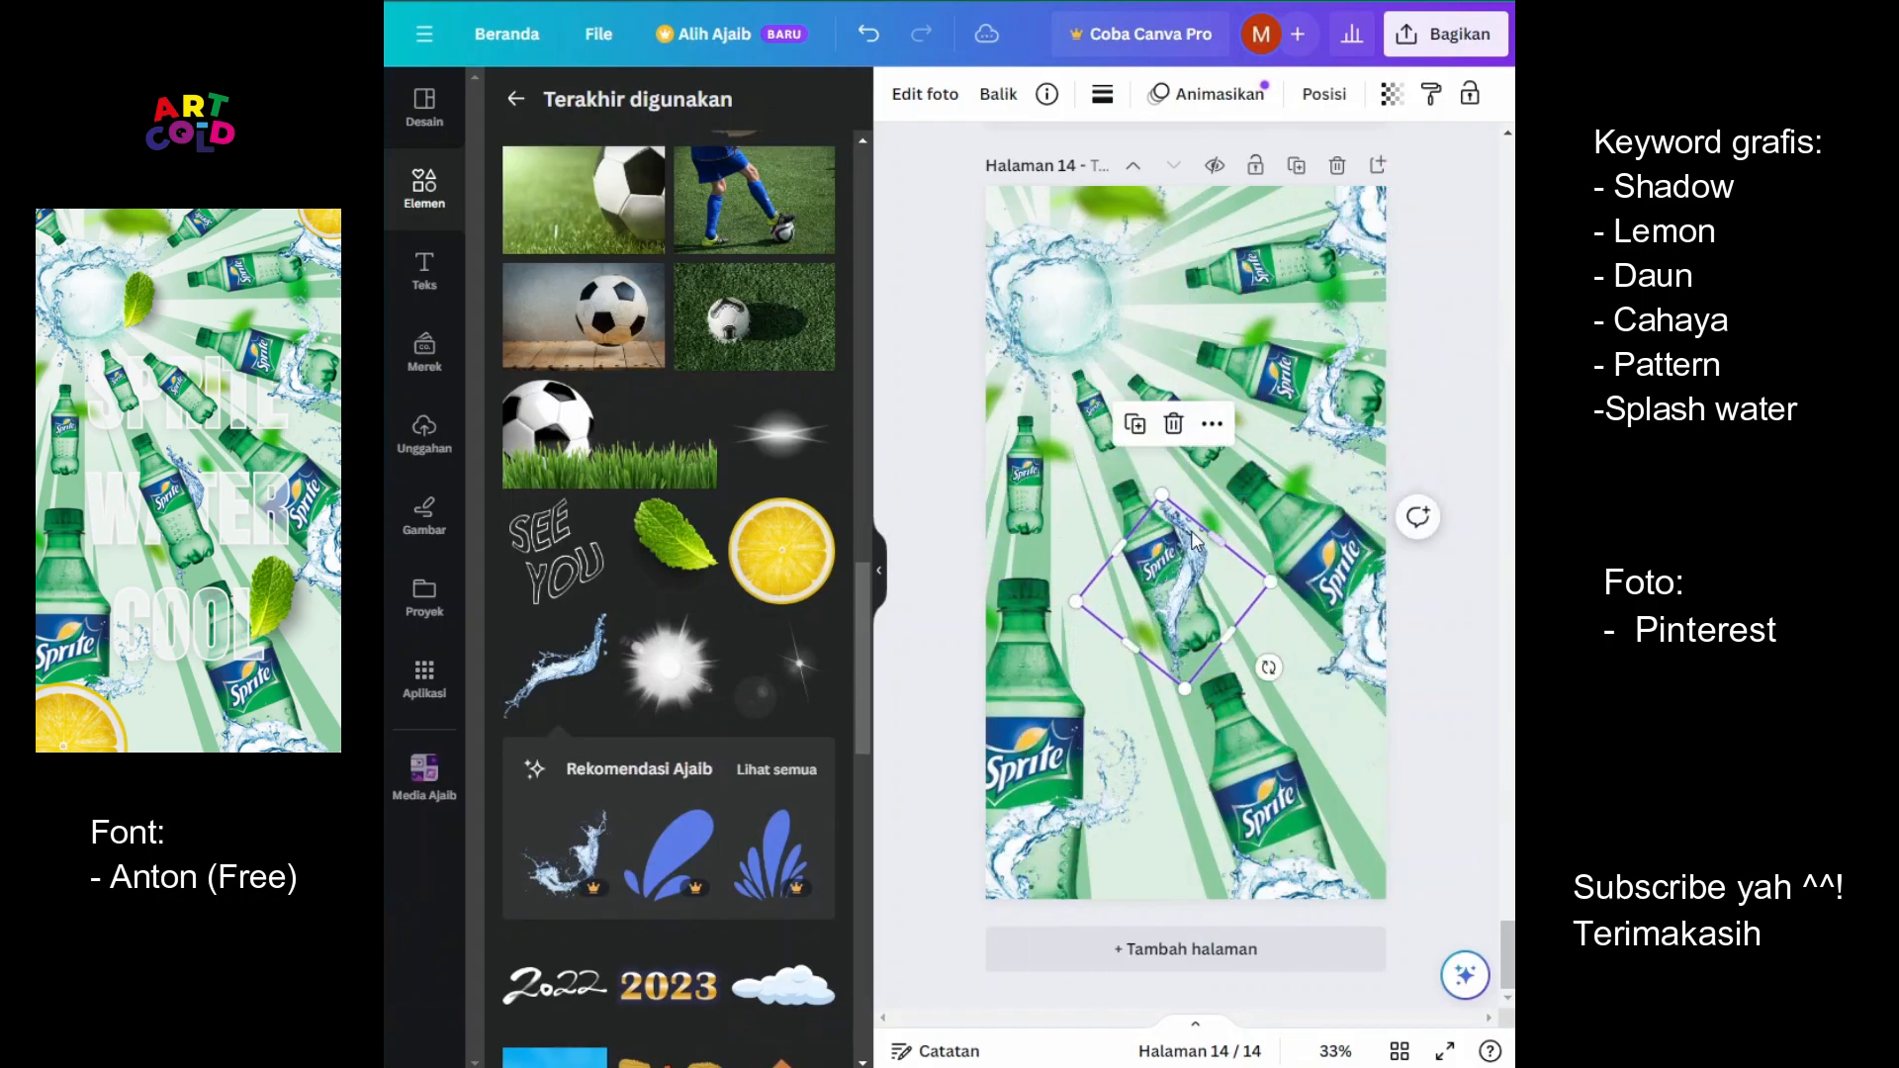
# Open the layer list for the curved water stream on the middle bottle
pyautogui.rightClick(1207, 571)
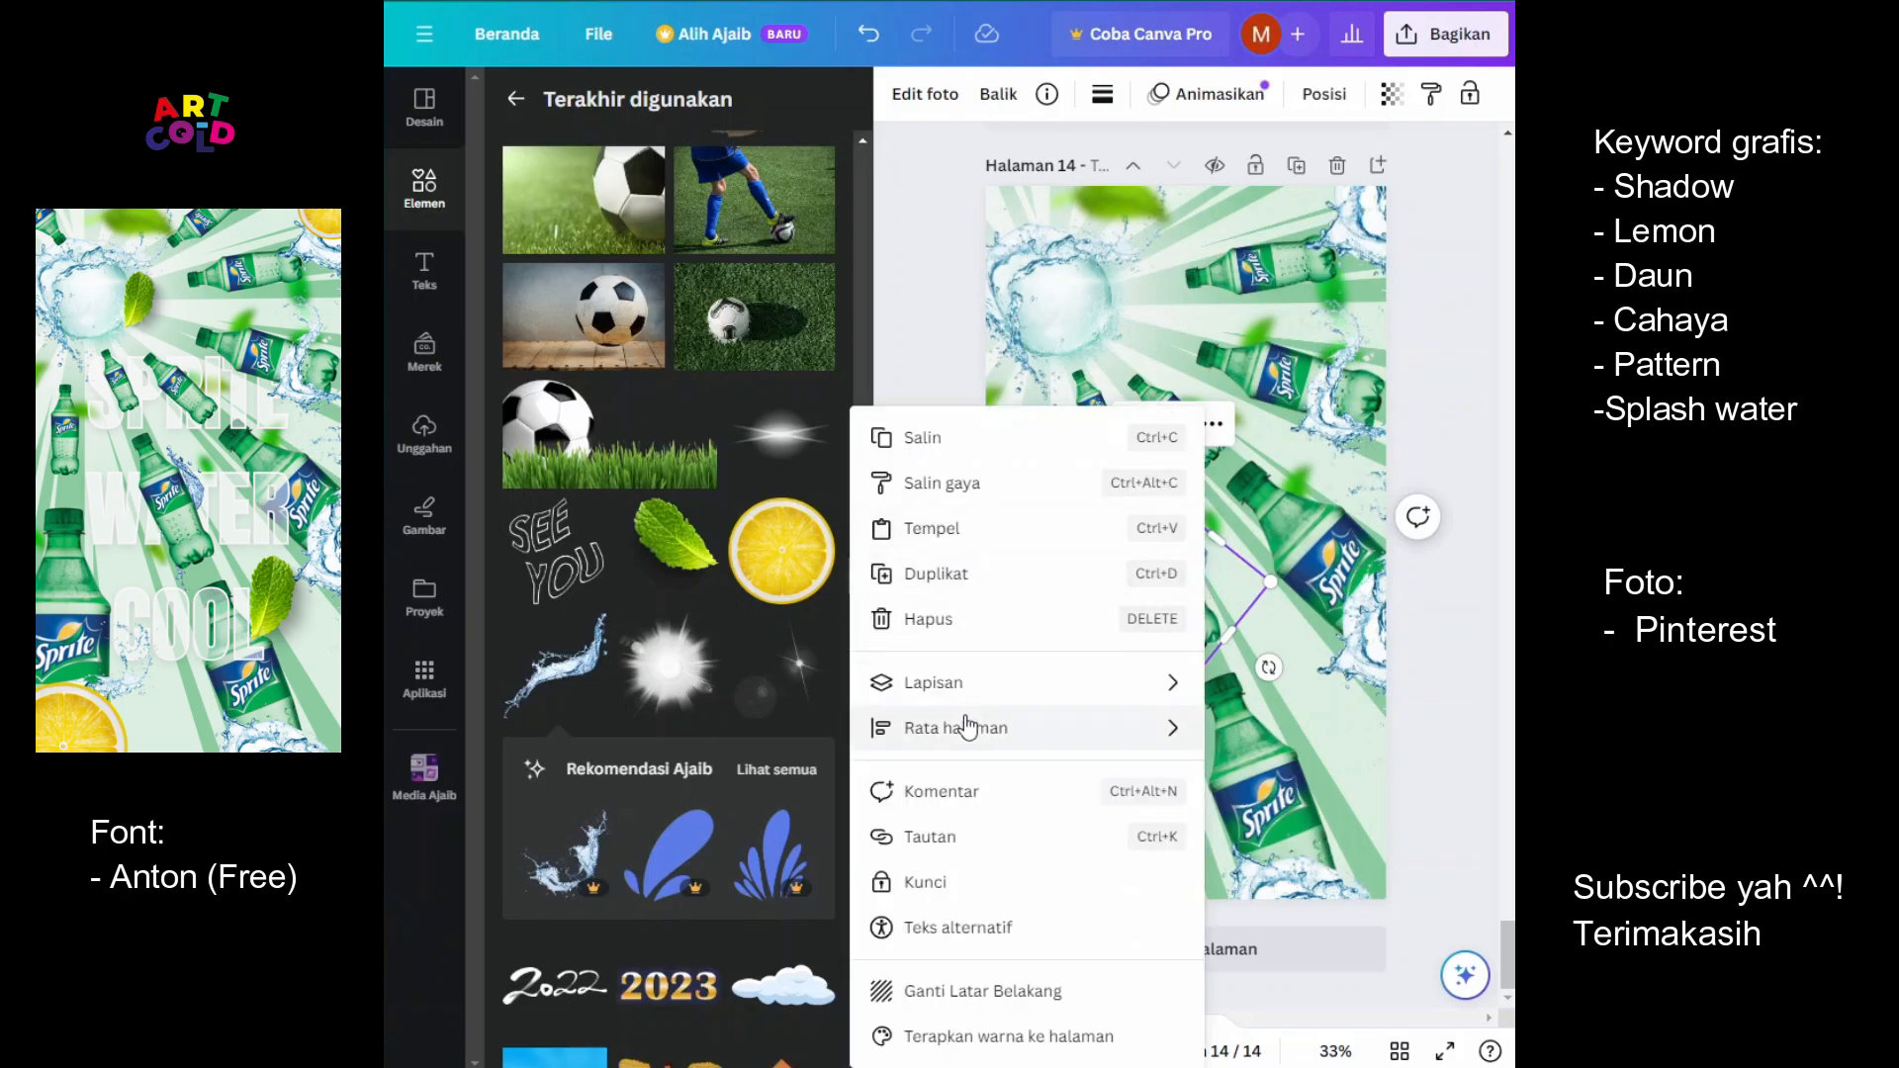
pyautogui.moveTo(947, 697)
pyautogui.click(621, 864)
# Try to move the splash beside the large right-edge bottle down the layer order, beneath the bottles
pyautogui.moveTo(739, 309); pyautogui.dragTo(703, 941)
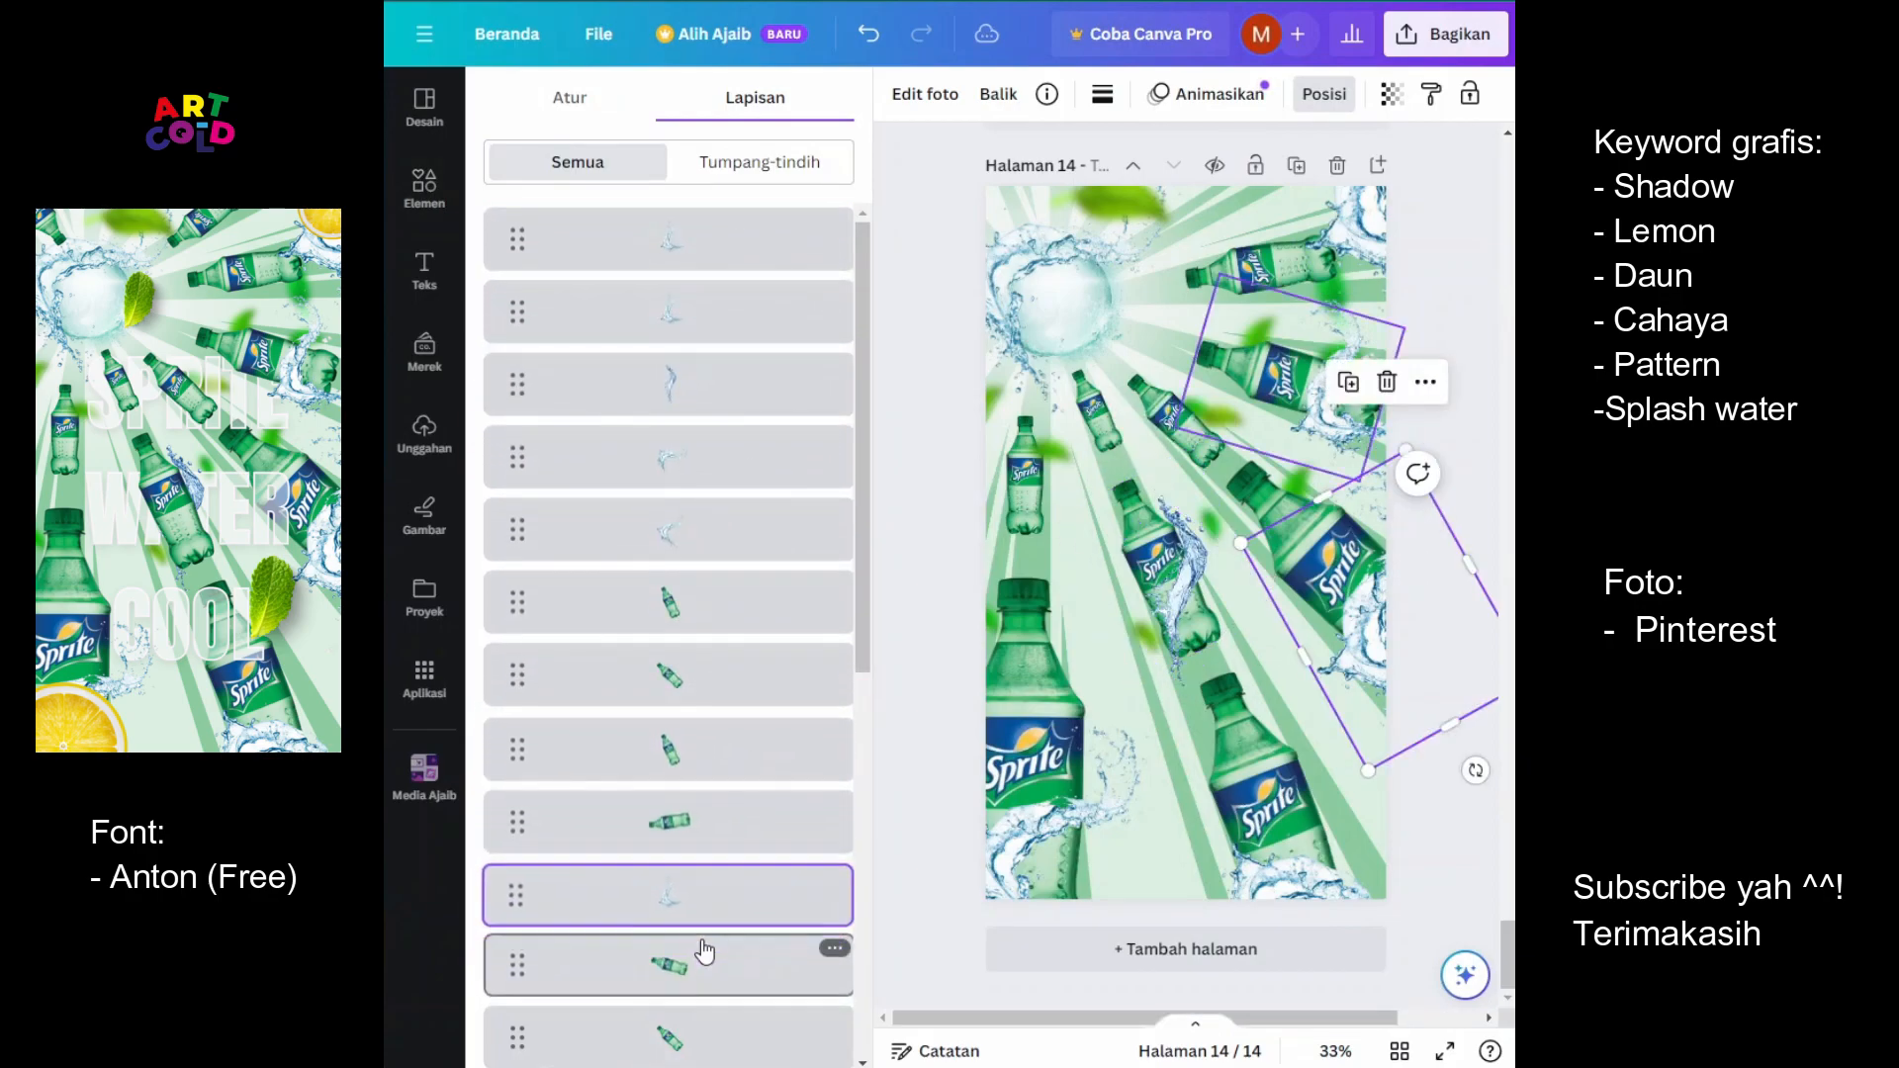
pyautogui.scroll(-2, 725, 886)
pyautogui.moveTo(701, 672); pyautogui.dragTo(732, 806)
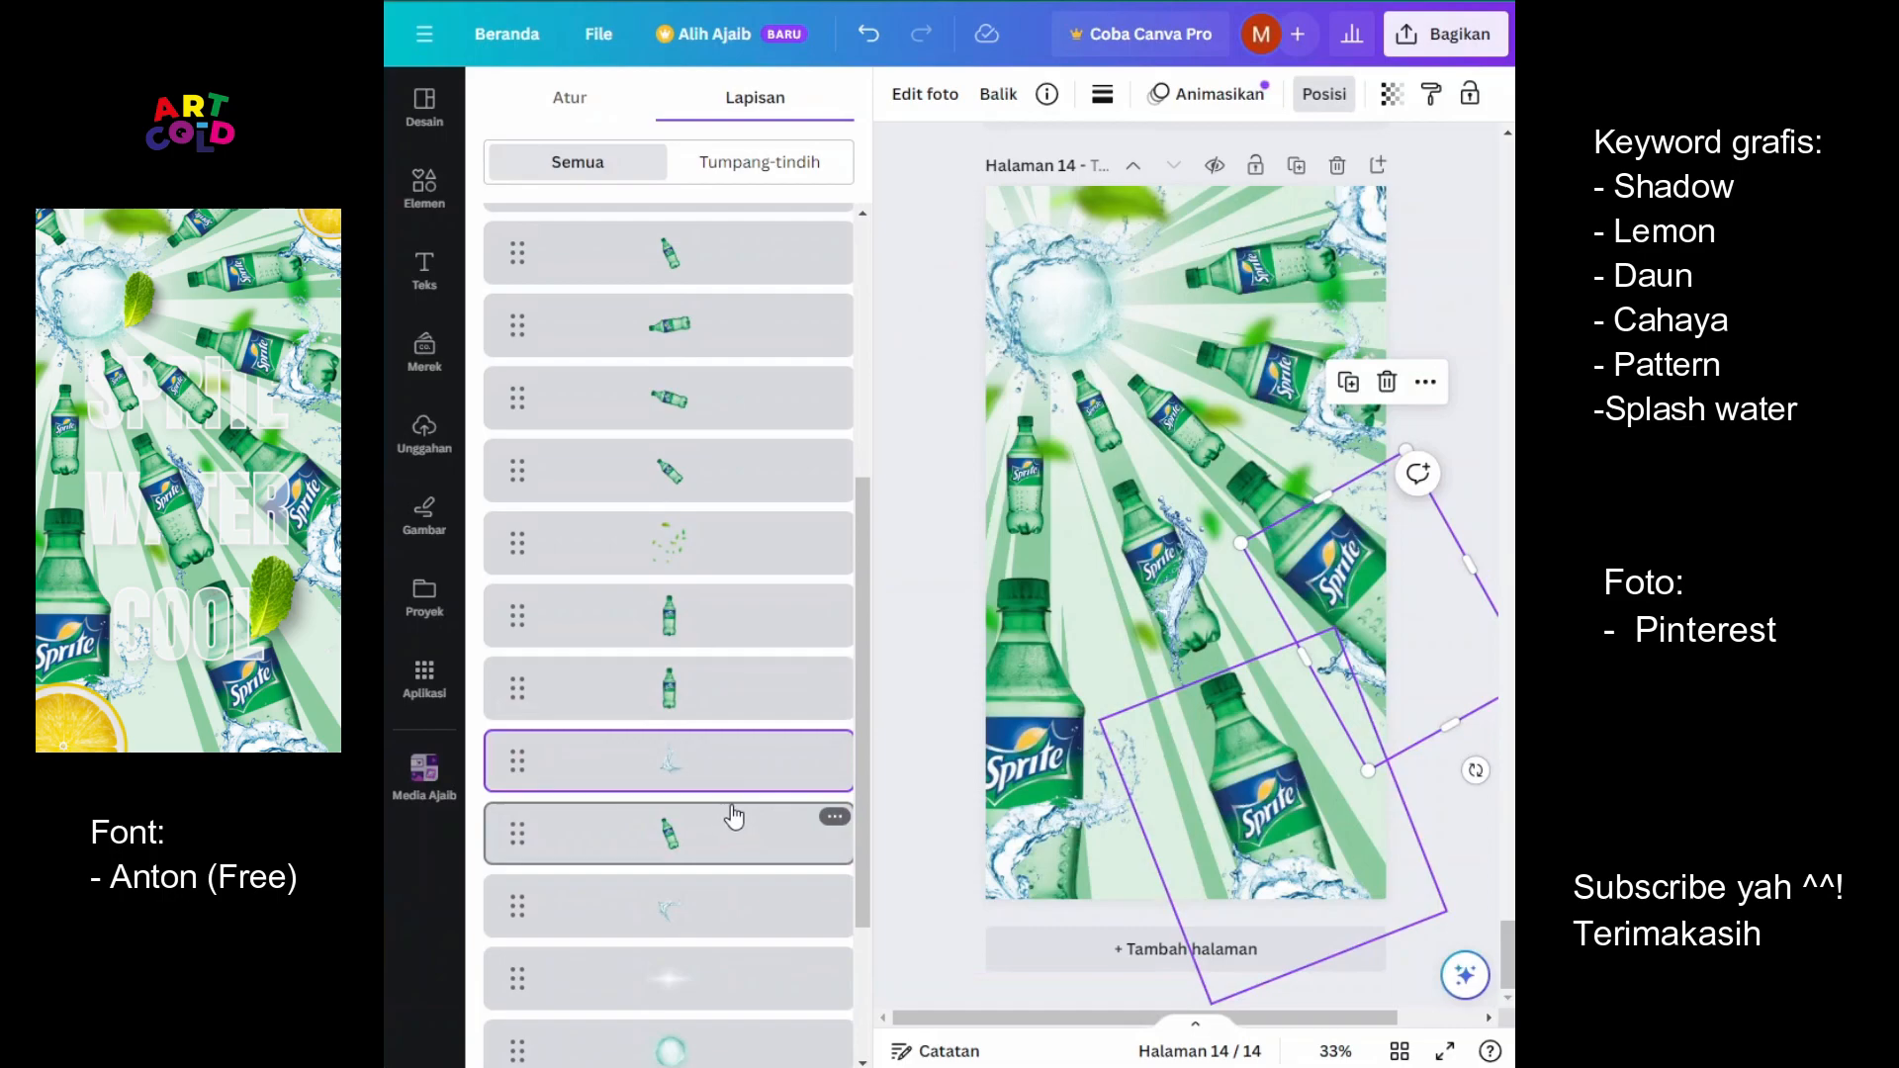
# Undo the layer reordering of the splash beside the large right-edge bottle
pyautogui.hotkey('ctrl', 'z')
pyautogui.hotkey('ctrl', 'z')
pyautogui.hotkey('ctrl', 'z')
pyautogui.hotkey('ctrl', 'z')
pyautogui.hotkey('ctrl', 'z')
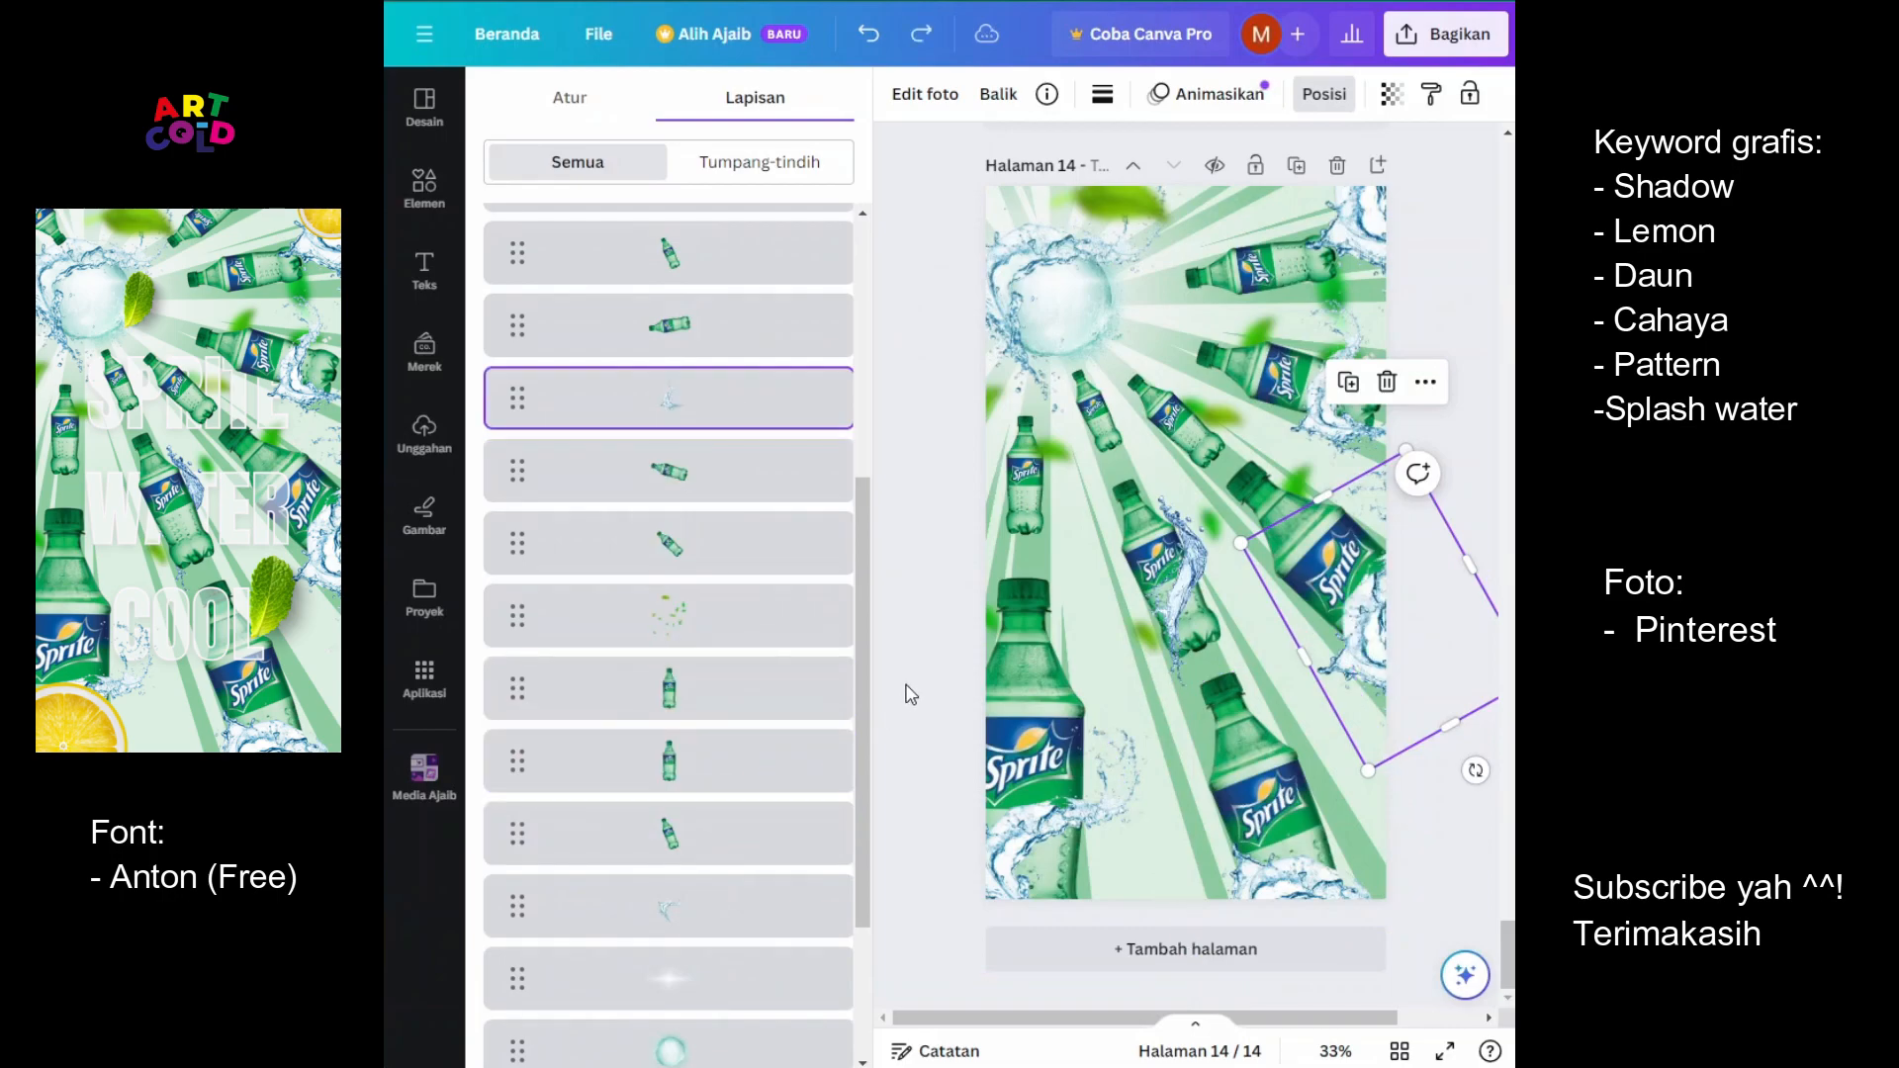
pyautogui.hotkey('ctrl', 'z')
pyautogui.hotkey('ctrl', 'z')
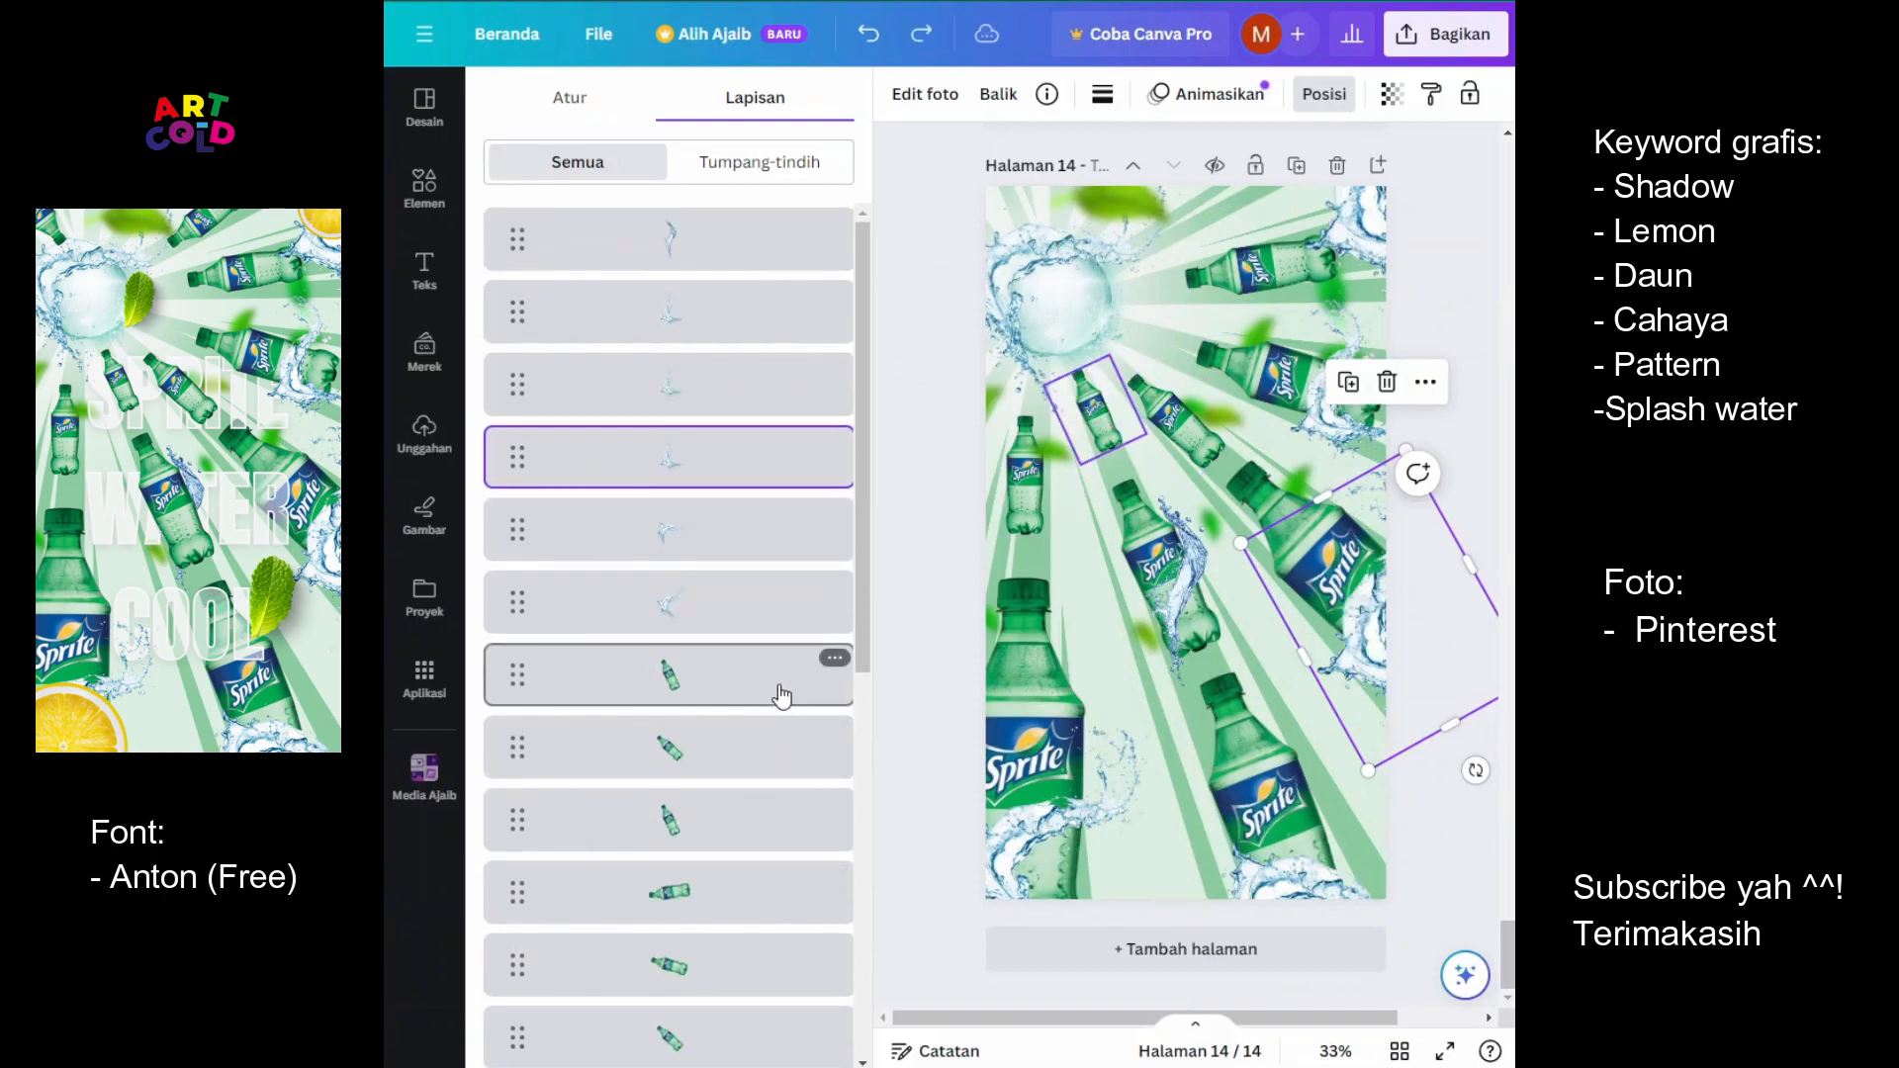
# Move the curved water stream down the layer order so it sits behind the middle bottle
pyautogui.click(702, 255)
pyautogui.moveTo(718, 242); pyautogui.dragTo(710, 569)
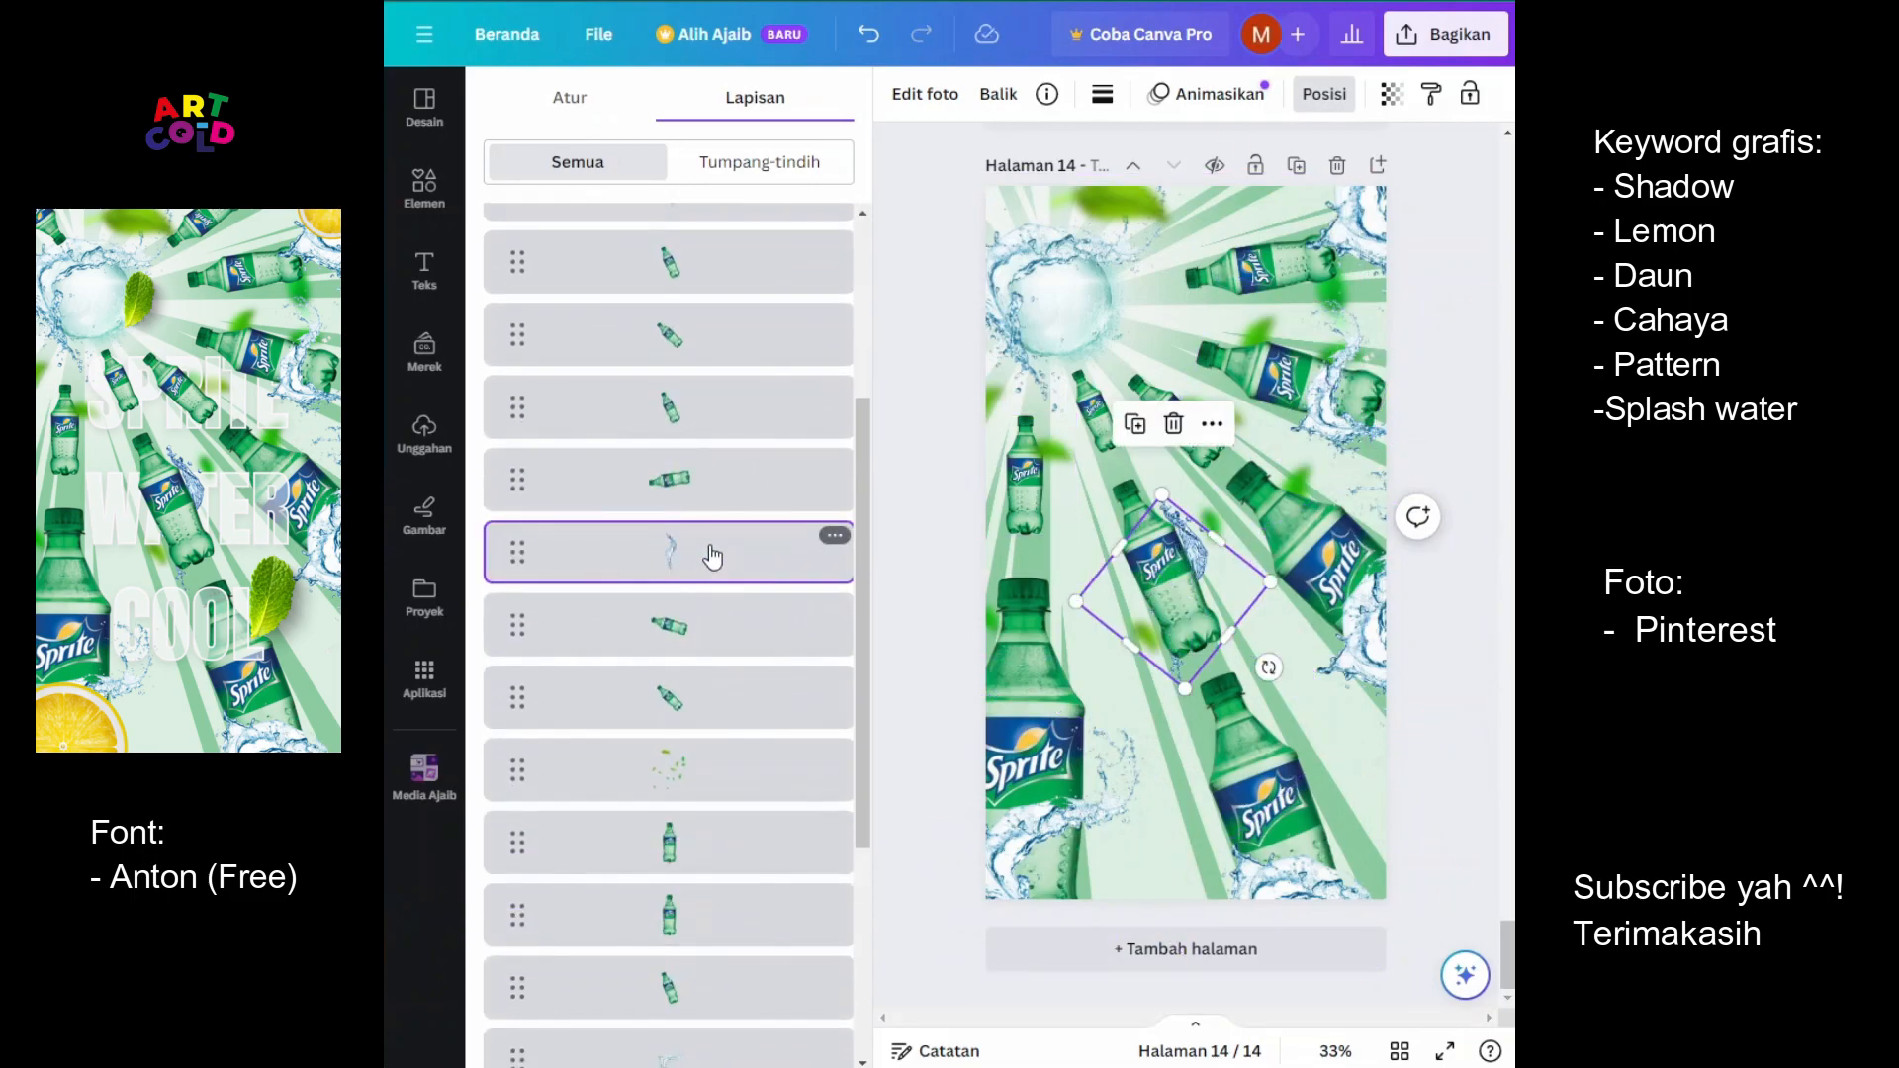
pyautogui.click(1355, 762)
pyautogui.click(1460, 737)
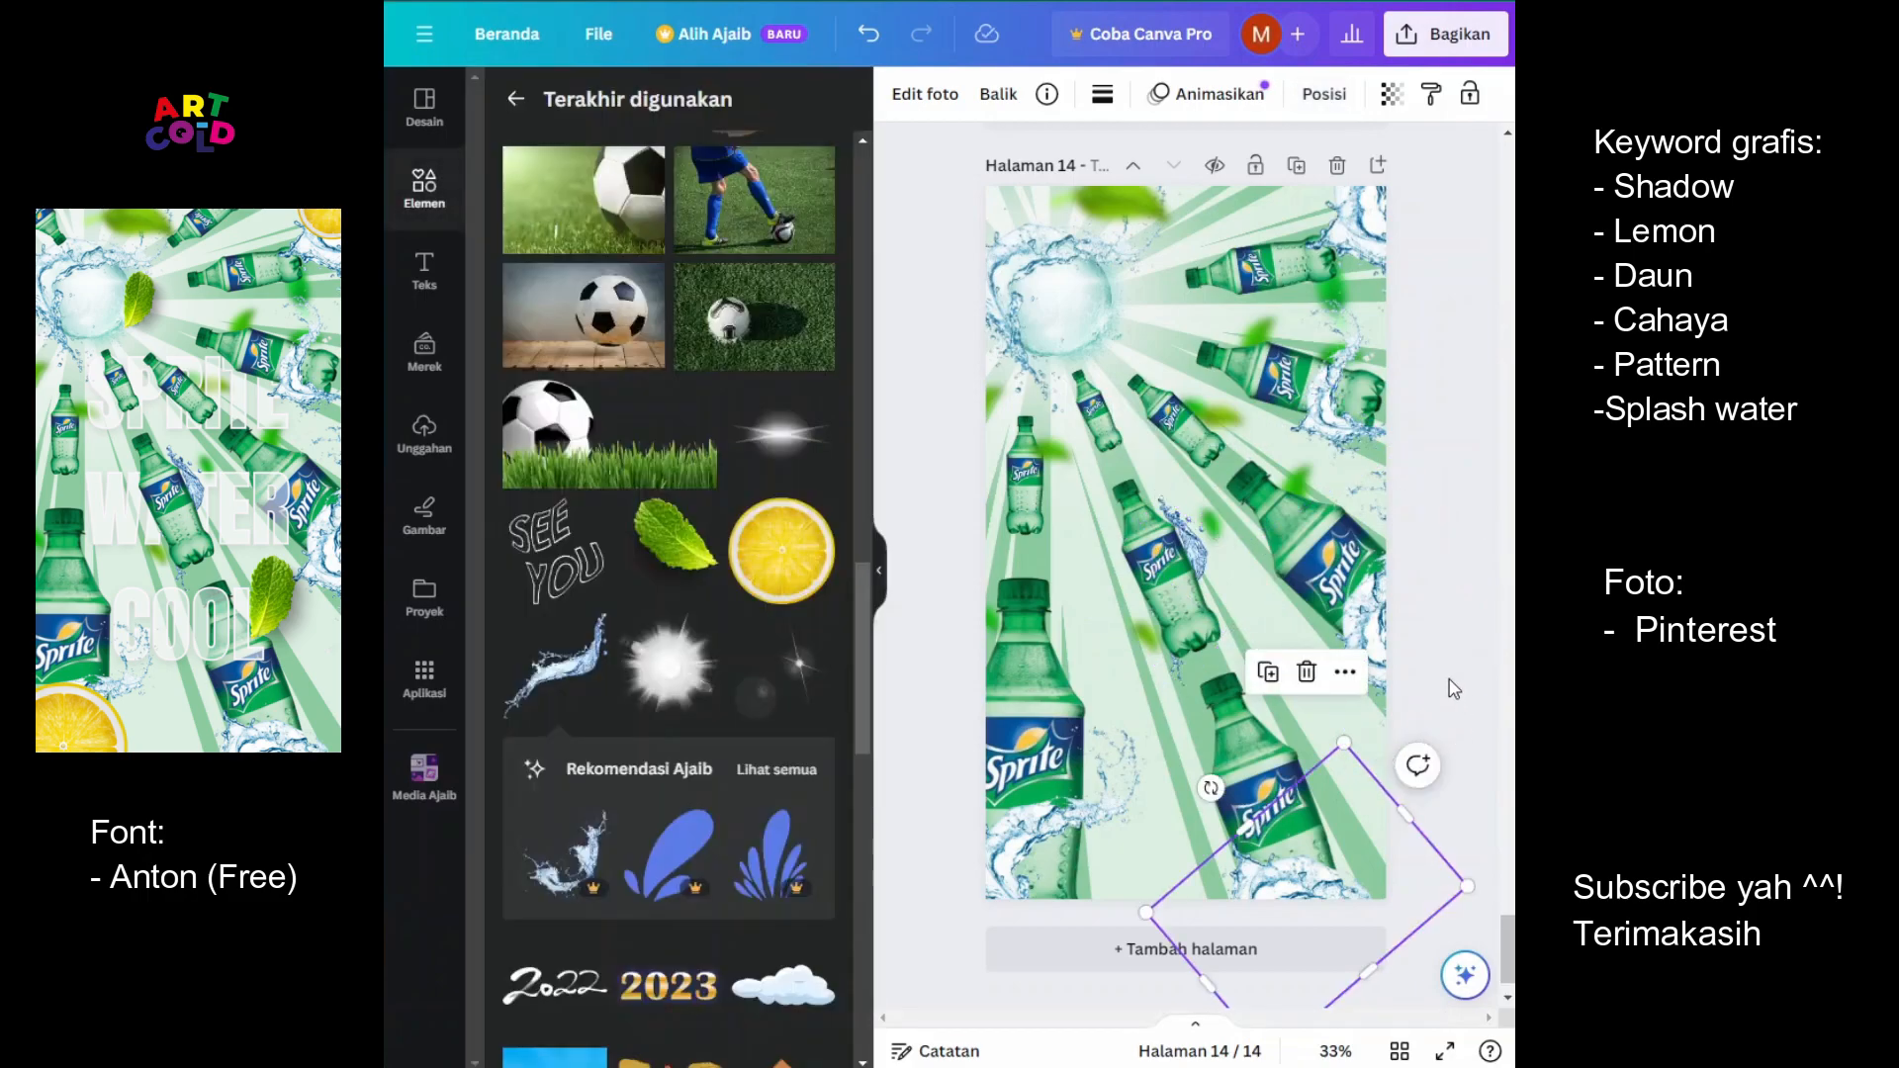
# Add a single mint leaf, flip it horizontally, and place it rotated at the right side of the water ball
pyautogui.click(676, 547)
pyautogui.moveTo(1186, 514); pyautogui.dragTo(1133, 326)
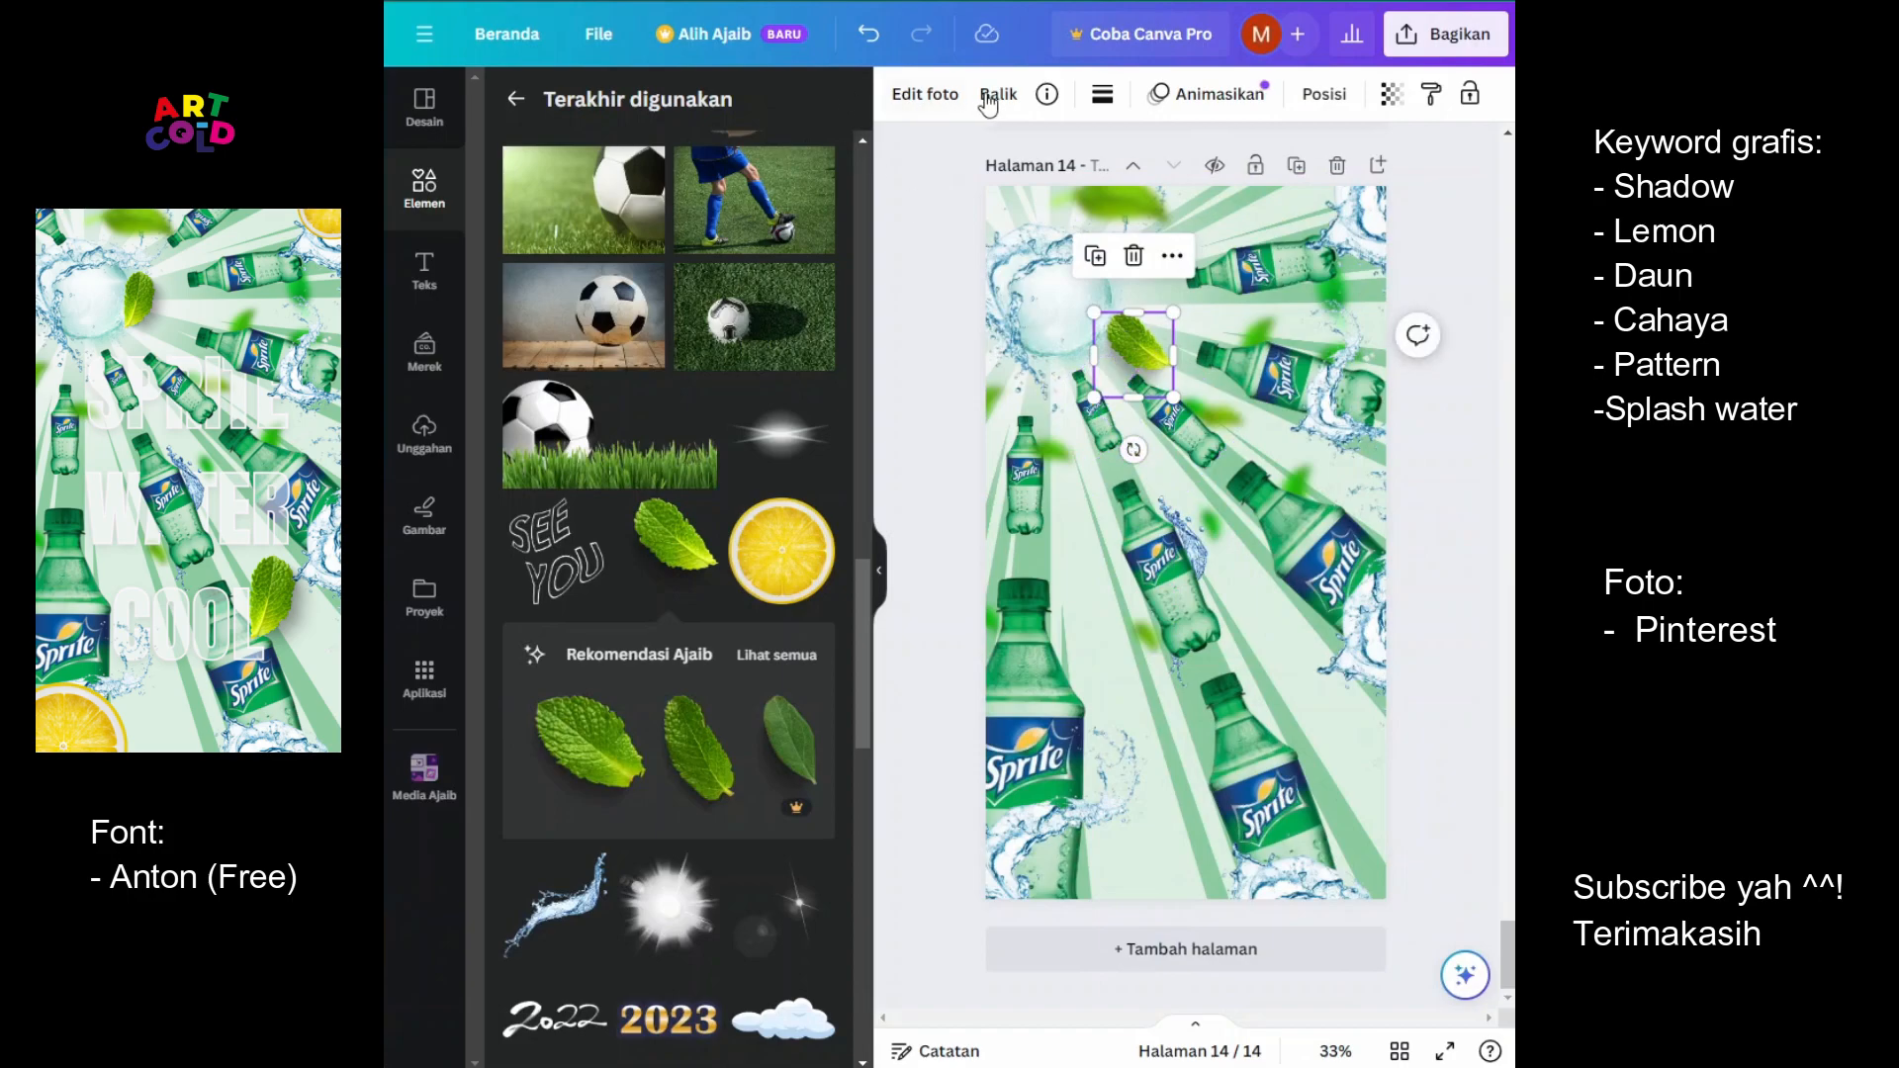
pyautogui.click(1001, 95)
pyautogui.click(1078, 154)
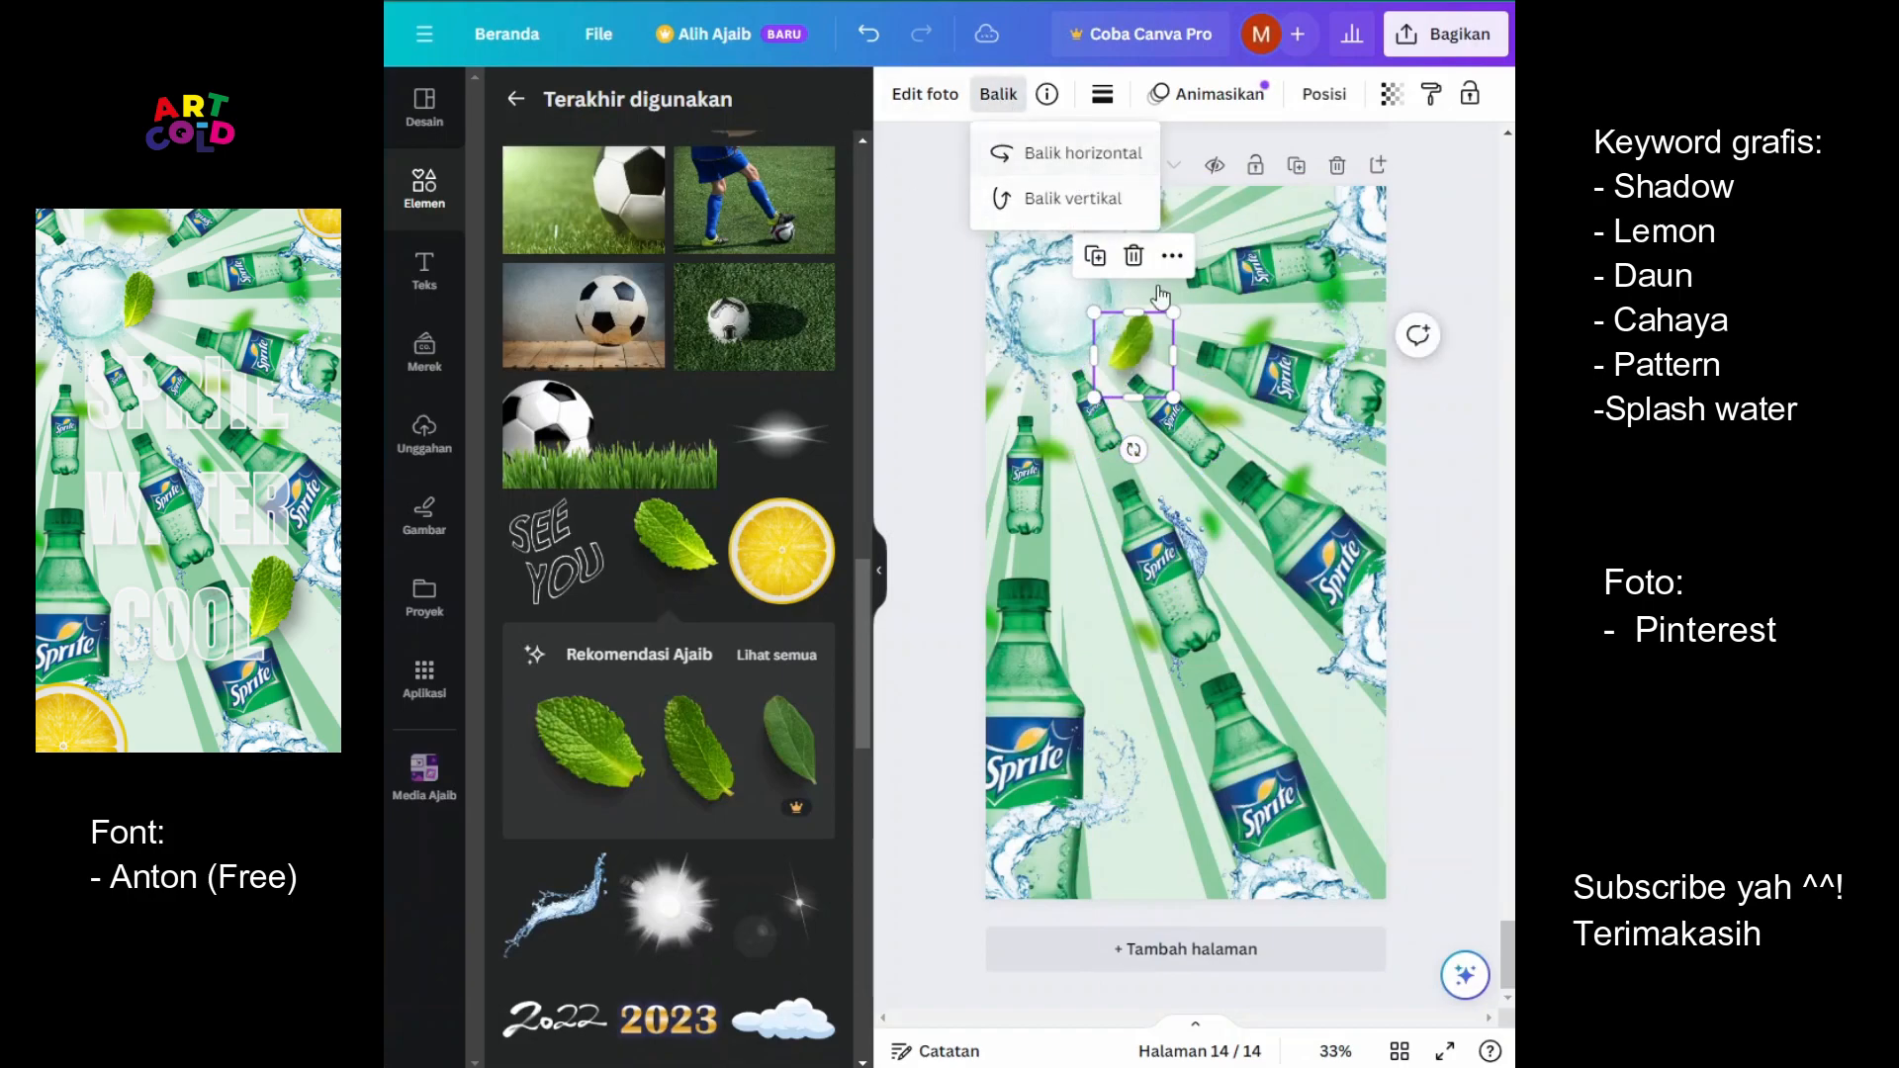
pyautogui.moveTo(1152, 358); pyautogui.dragTo(1135, 334)
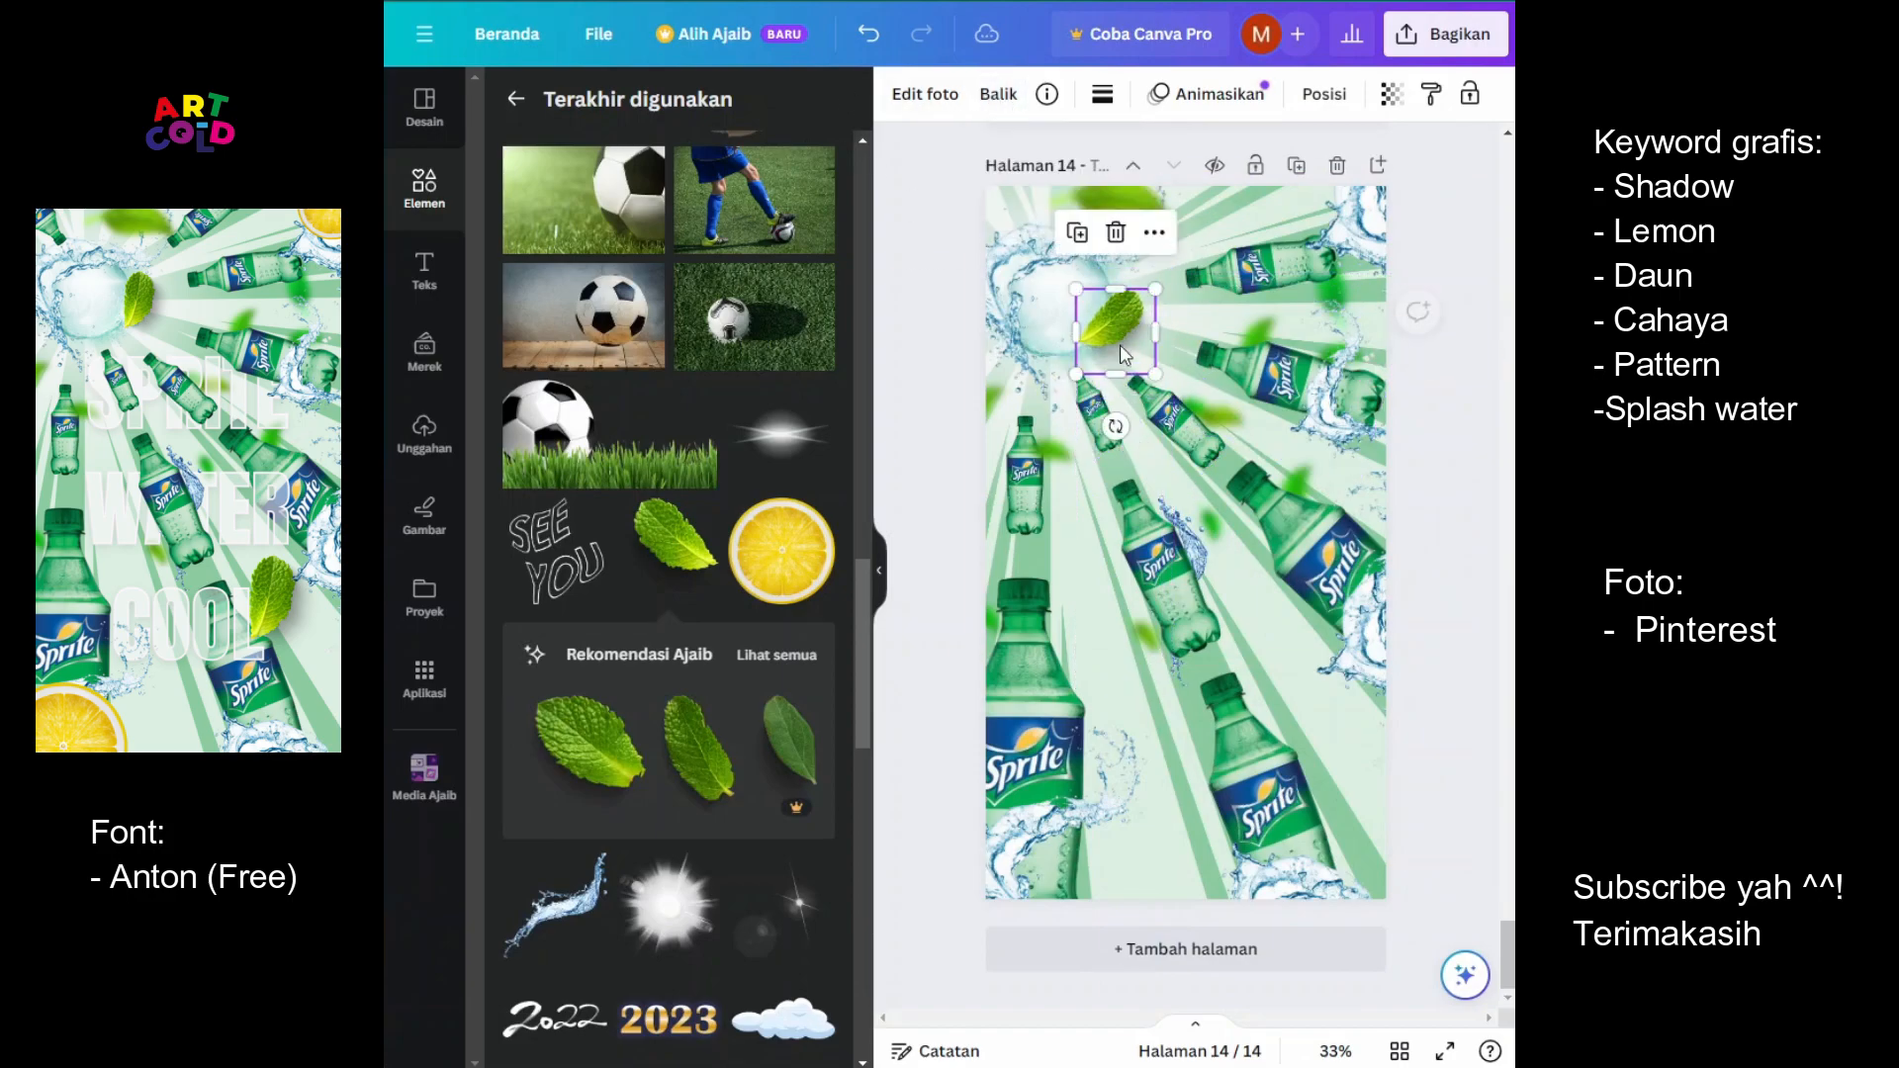
pyautogui.moveTo(1114, 425); pyautogui.dragTo(1185, 406)
# Copy the mint leaf onto the neck of the lower-right bottle, enlarged
pyautogui.moveTo(1116, 336); pyautogui.dragTo(1282, 629)
pyautogui.moveTo(1257, 691); pyautogui.dragTo(1277, 692)
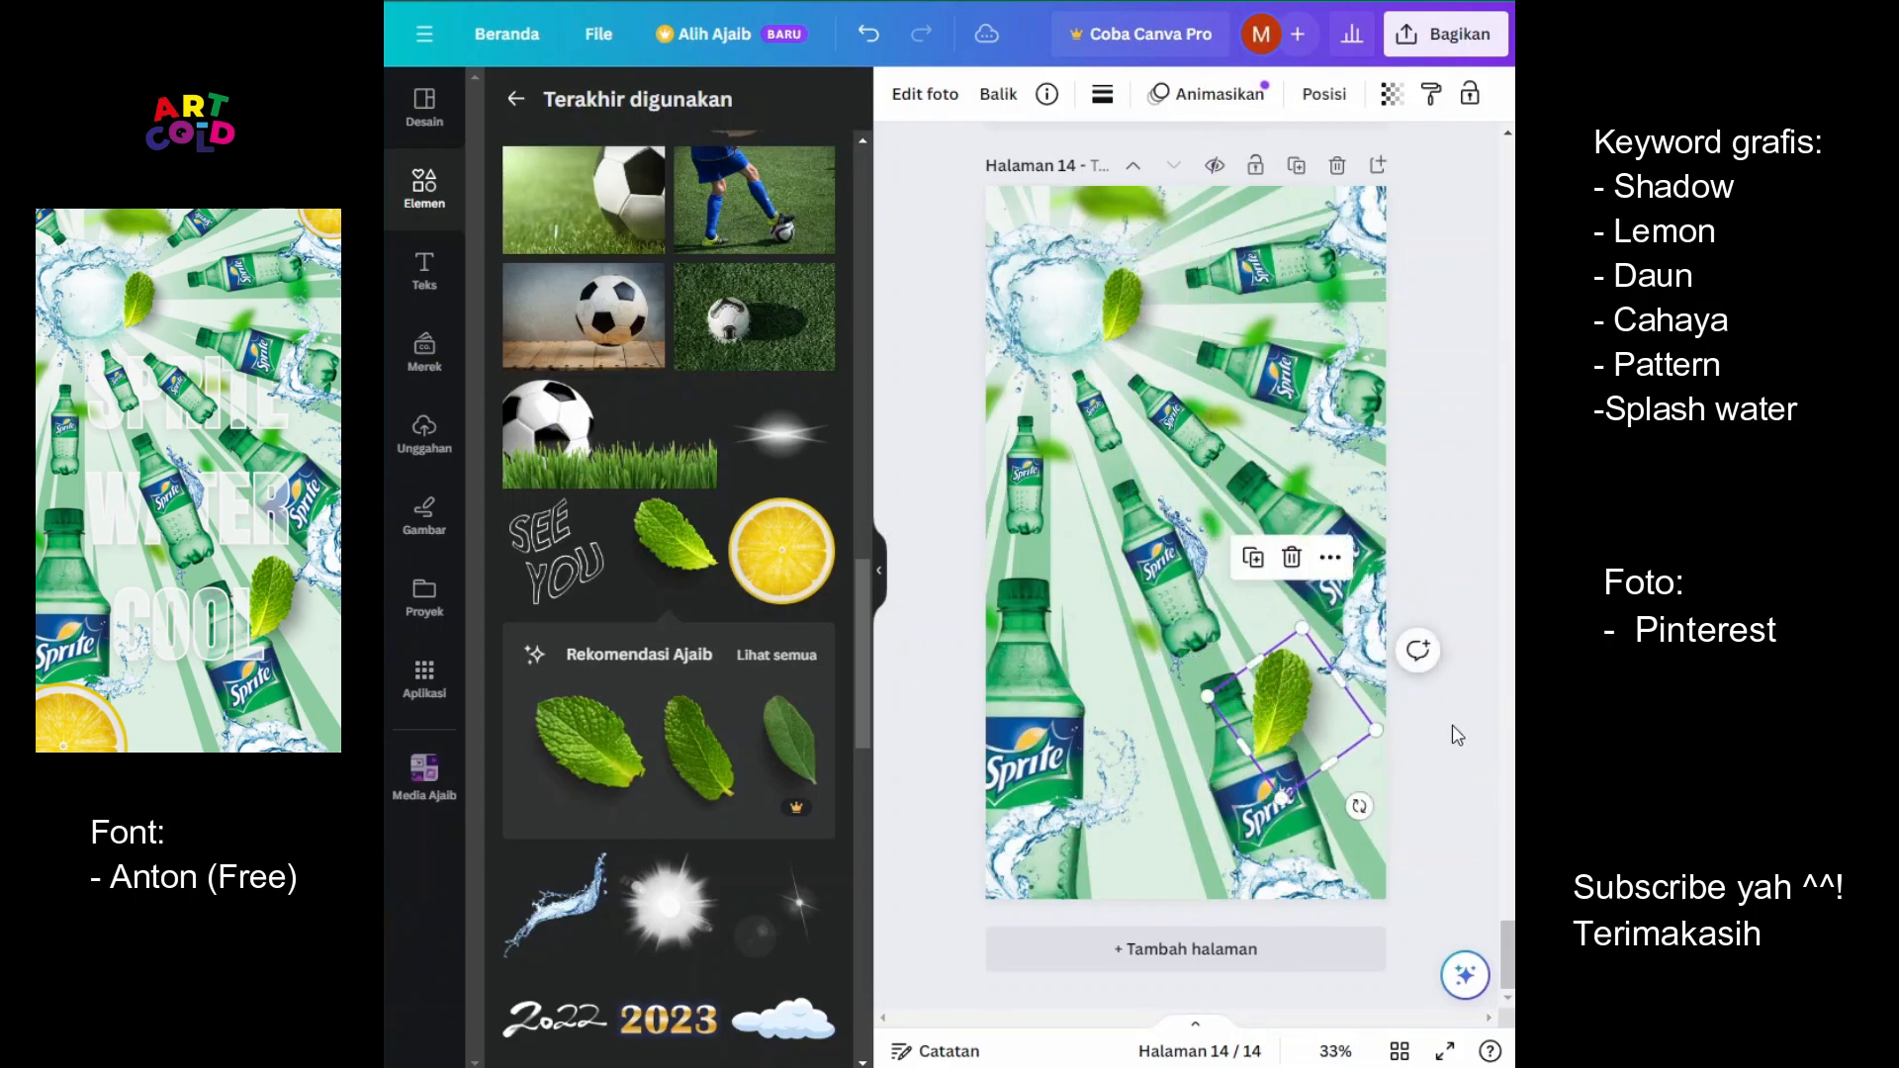
pyautogui.click(1436, 781)
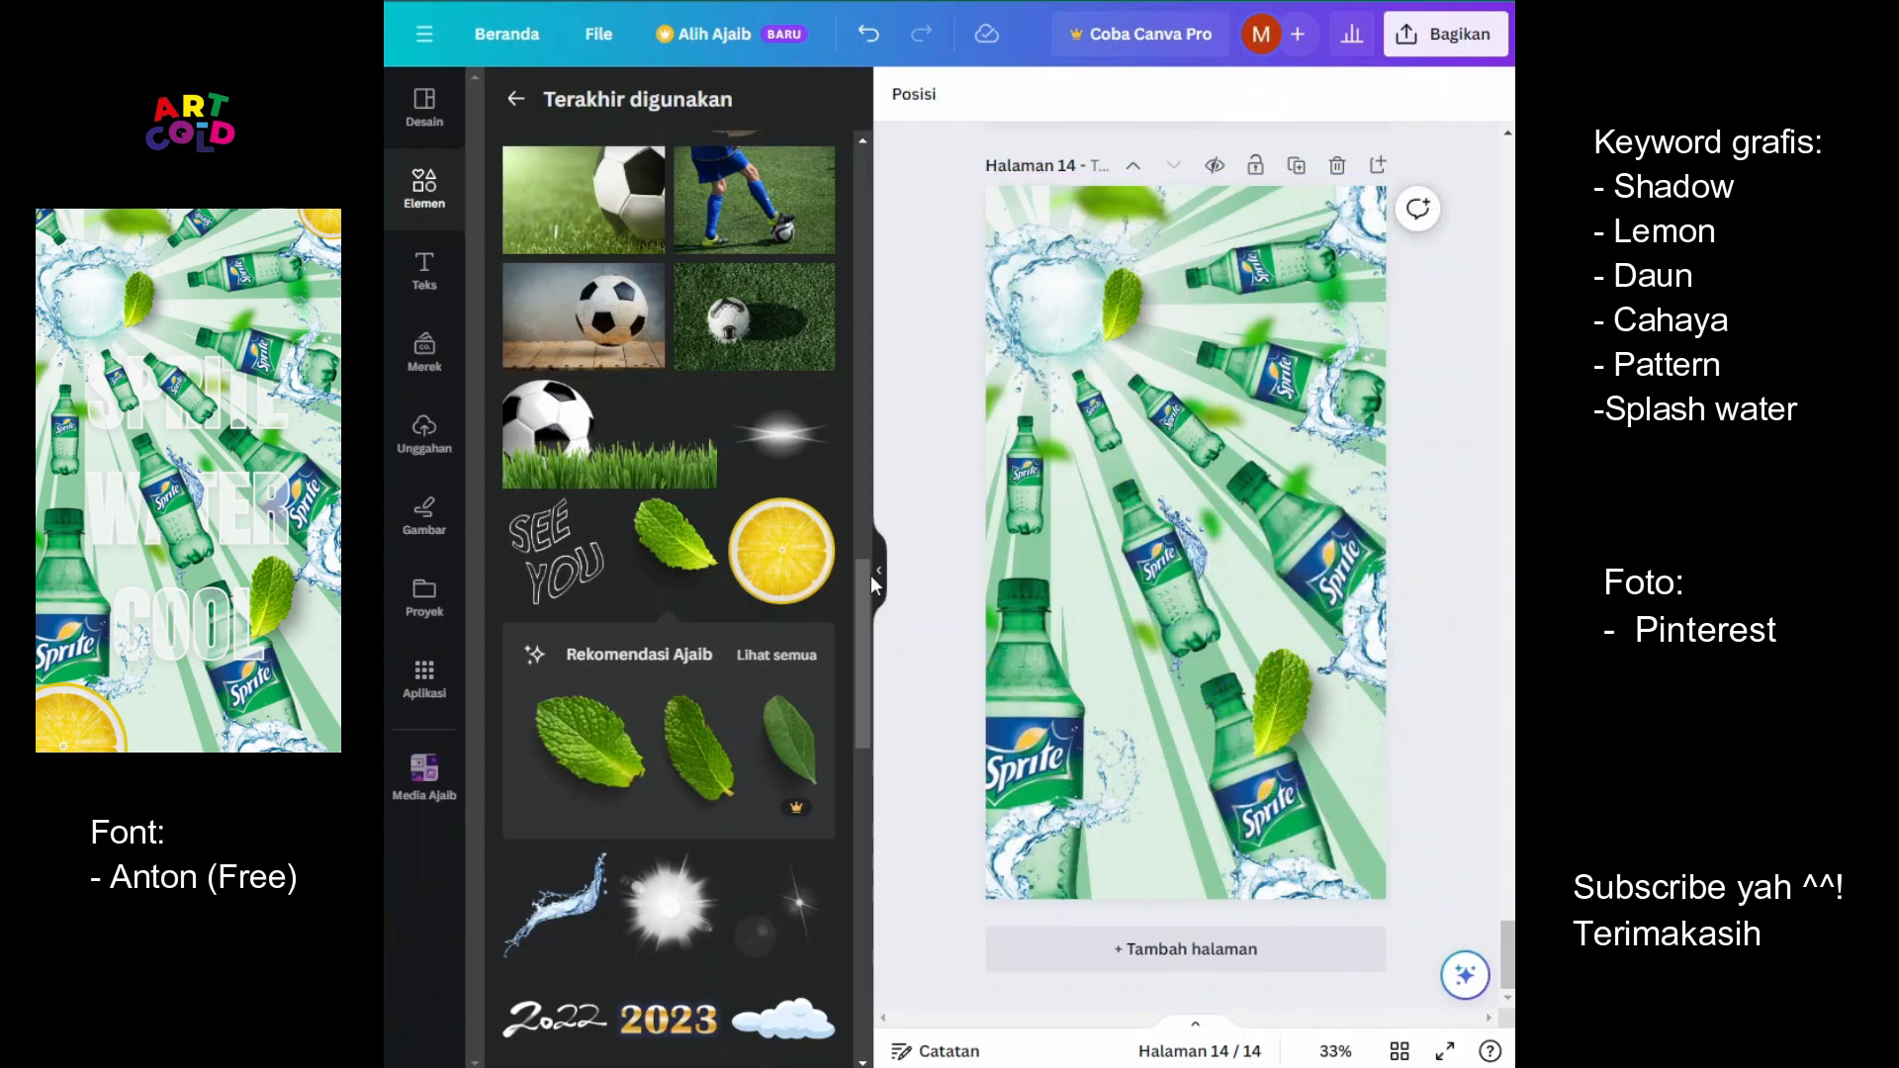
# Add the lemon slice and place it at the page's upper-right corner, shrunk and partly off the page
pyautogui.click(809, 590)
pyautogui.moveTo(1250, 606); pyautogui.dragTo(1395, 193)
pyautogui.click(1465, 383)
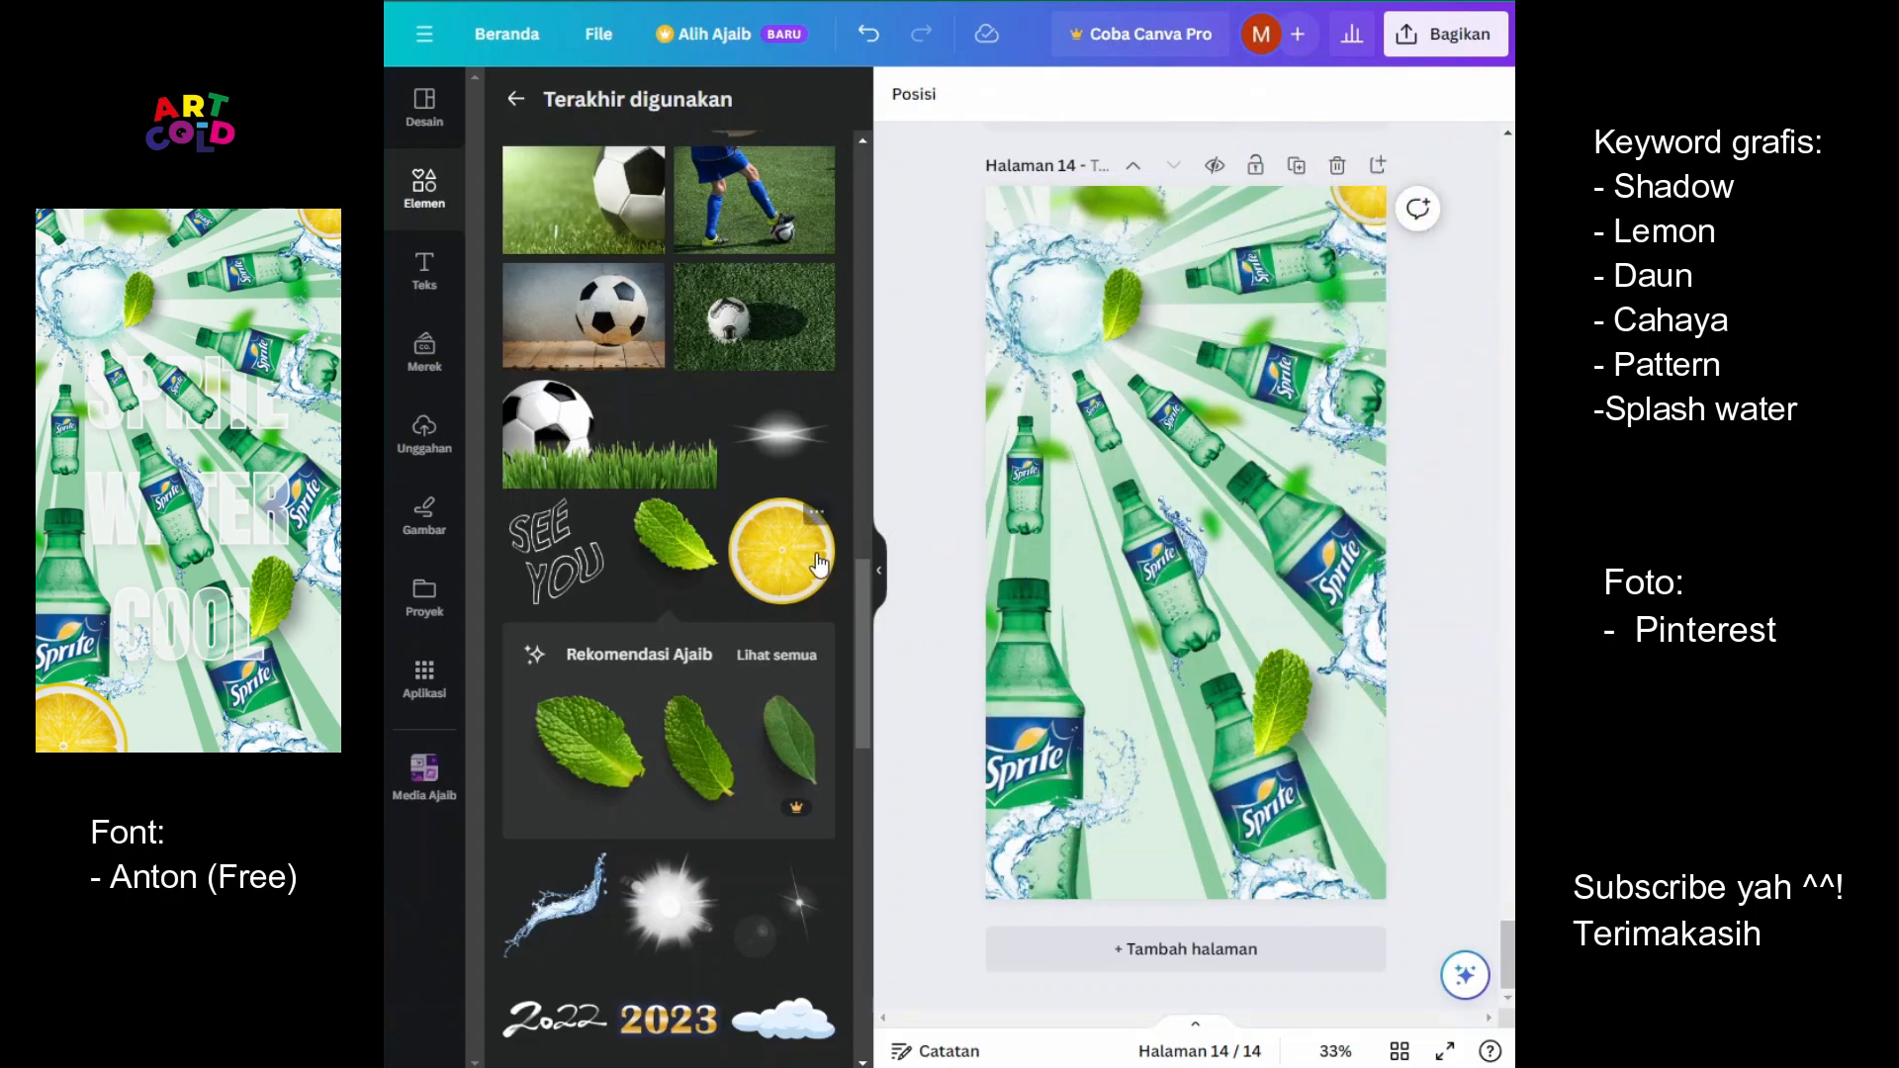
# Add another lemon slice at the page's lower-left corner, enlarged and partly off the page
pyautogui.click(801, 574)
pyautogui.moveTo(1187, 543); pyautogui.dragTo(1013, 888)
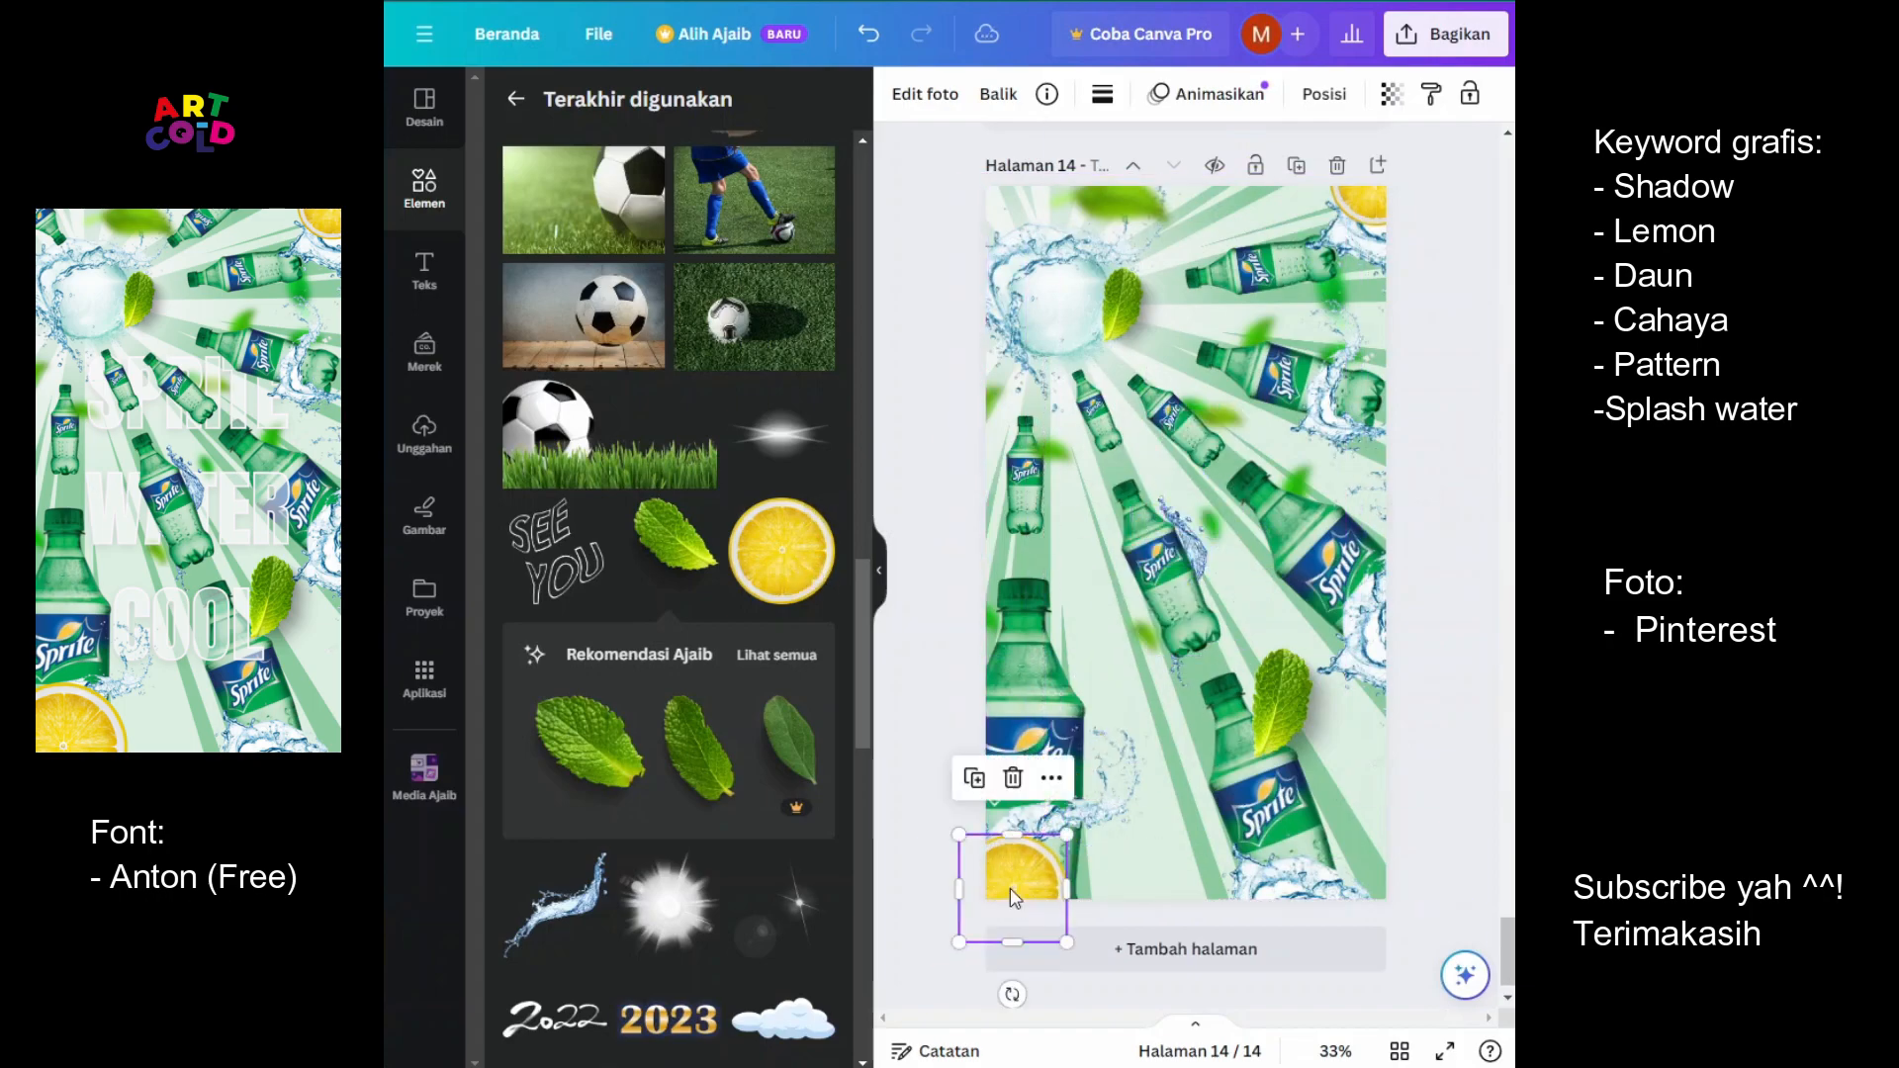
pyautogui.moveTo(1068, 831); pyautogui.dragTo(1107, 807)
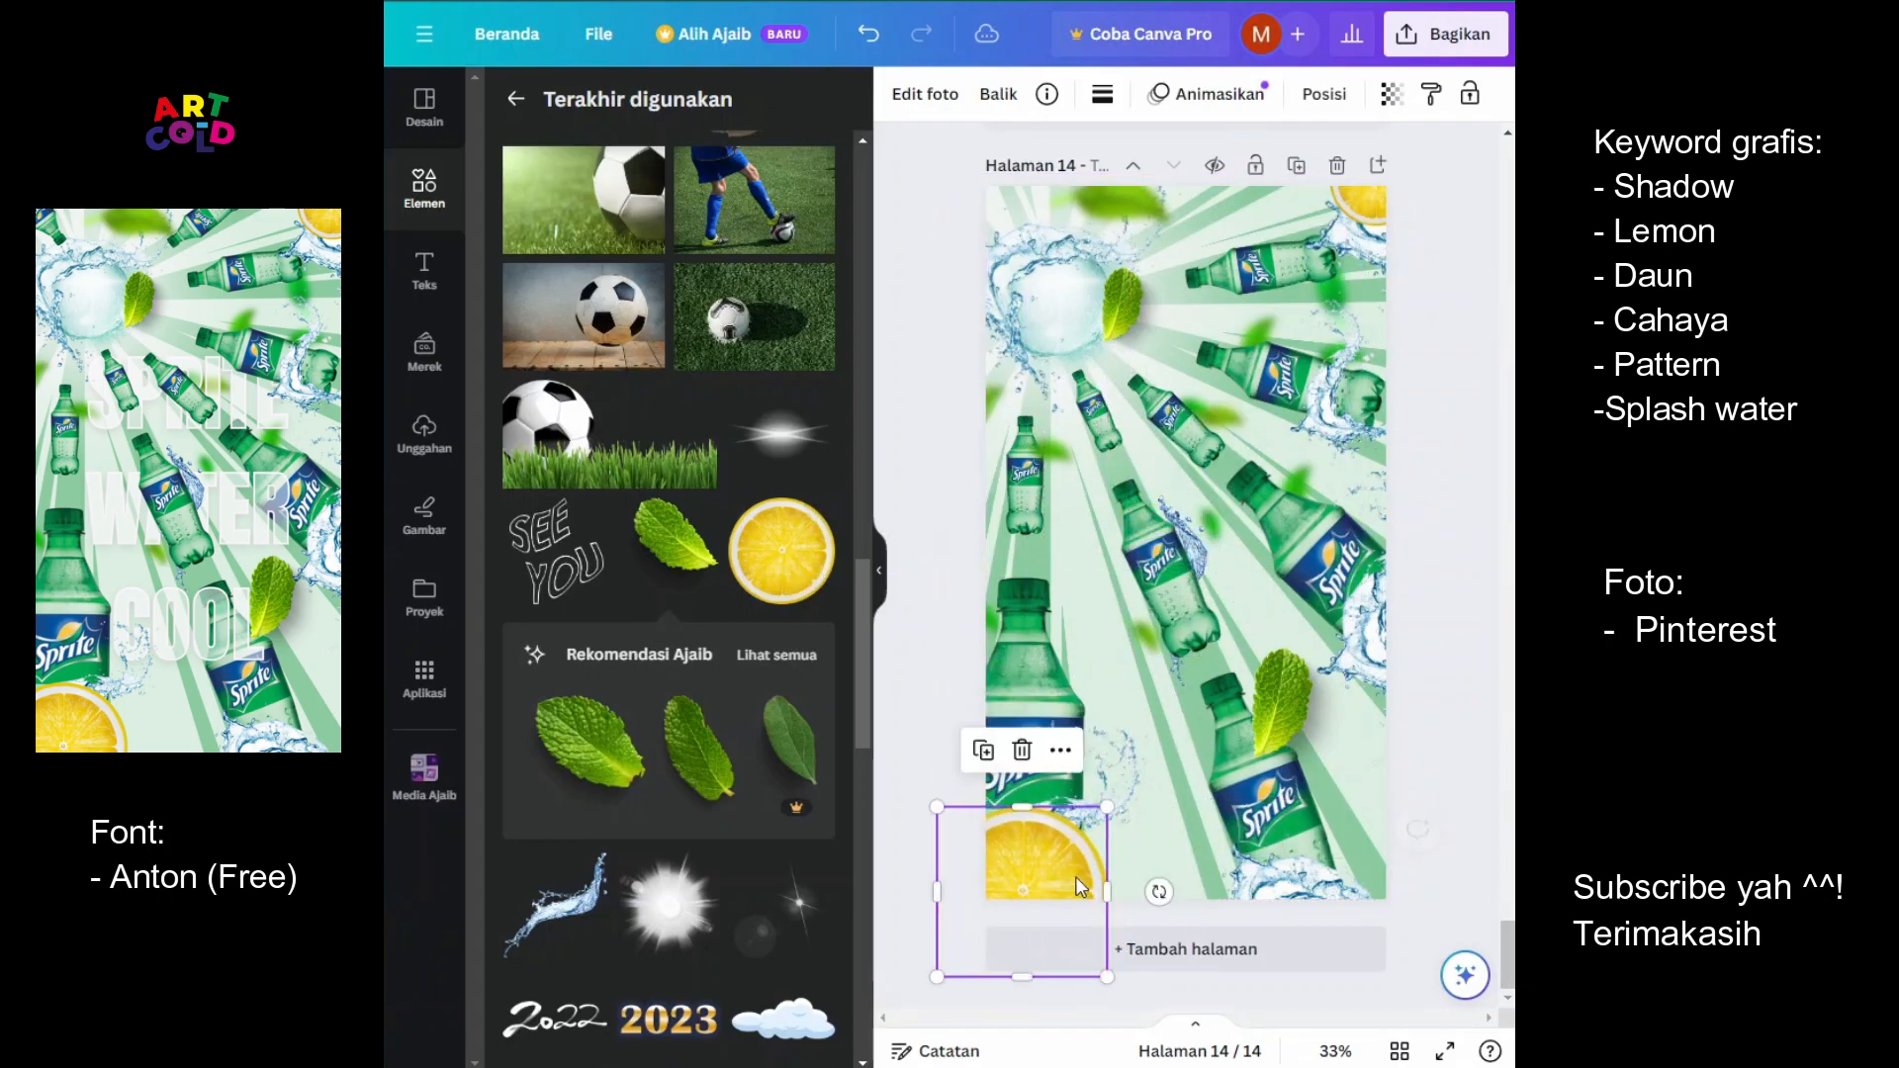
pyautogui.click(1483, 708)
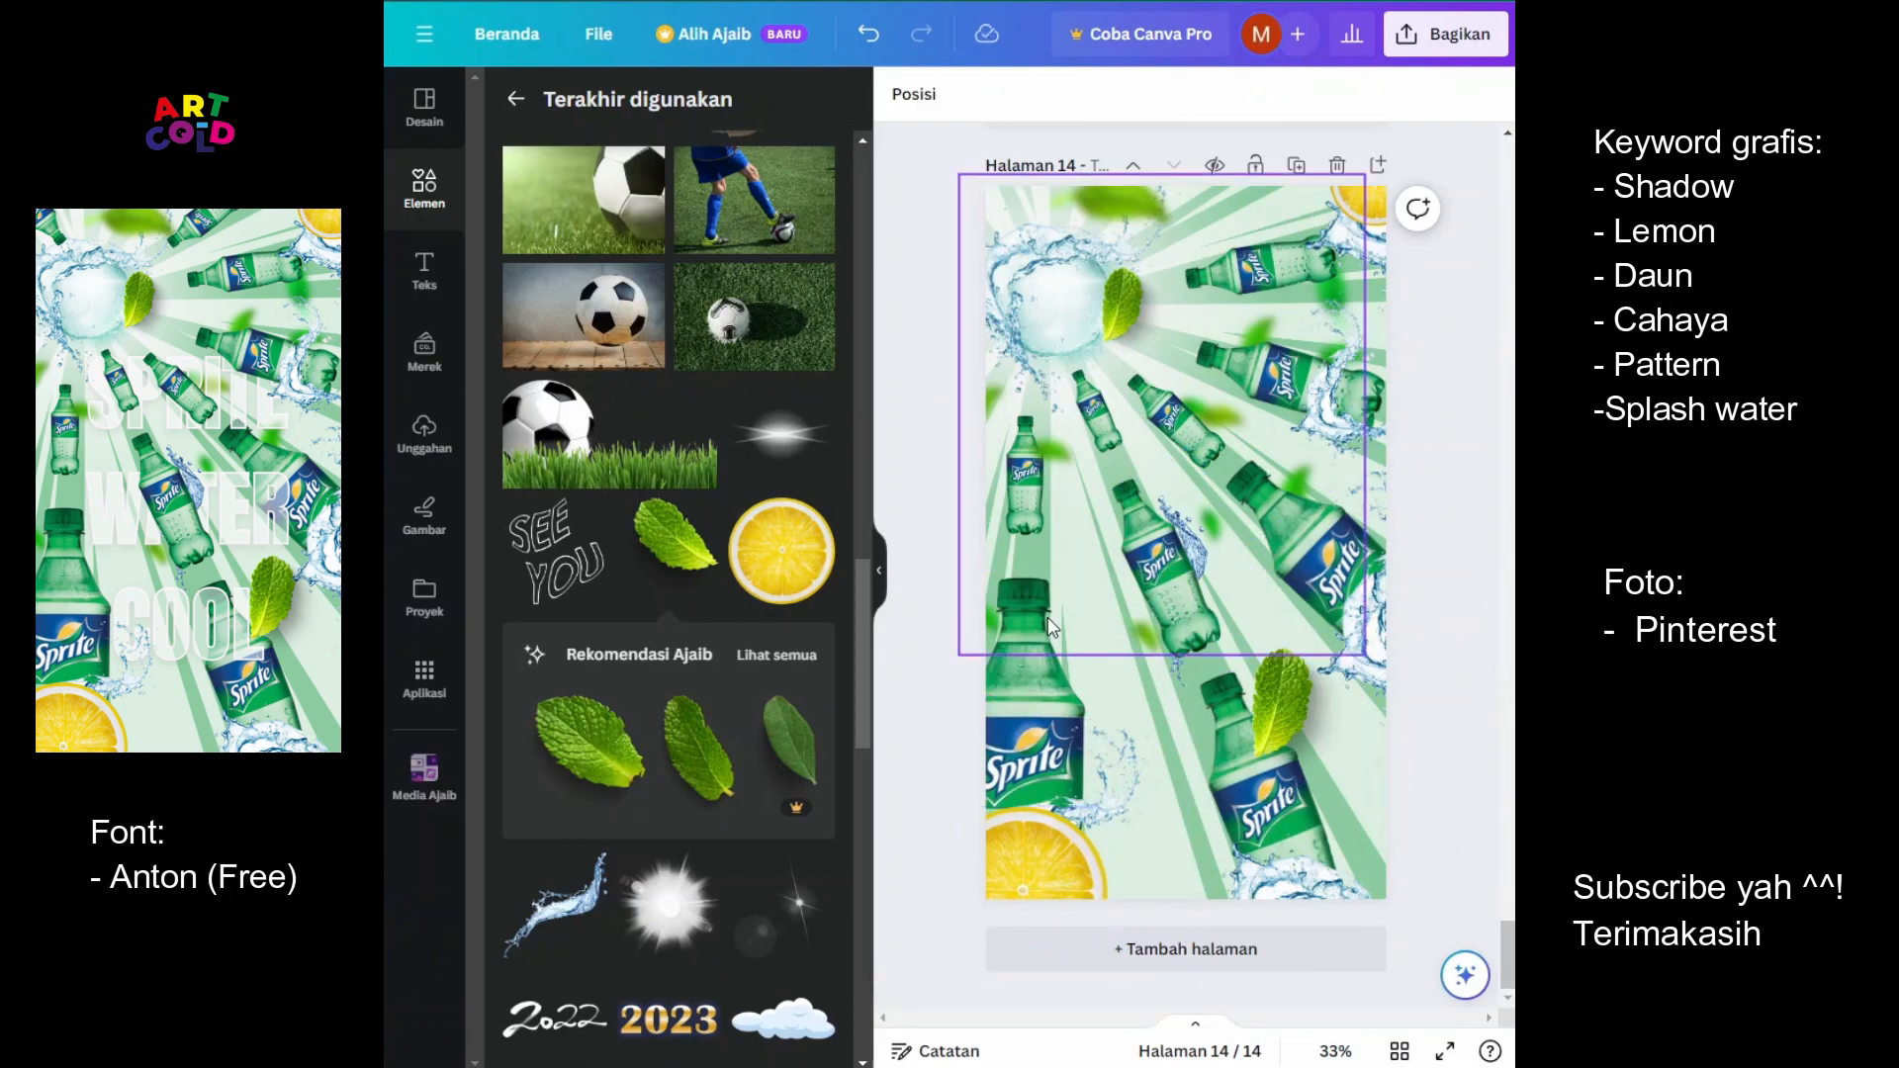
# Add a heading reading SPRITE, WATER, COOL on three lines and enlarge it to font size 157
pyautogui.click(426, 272)
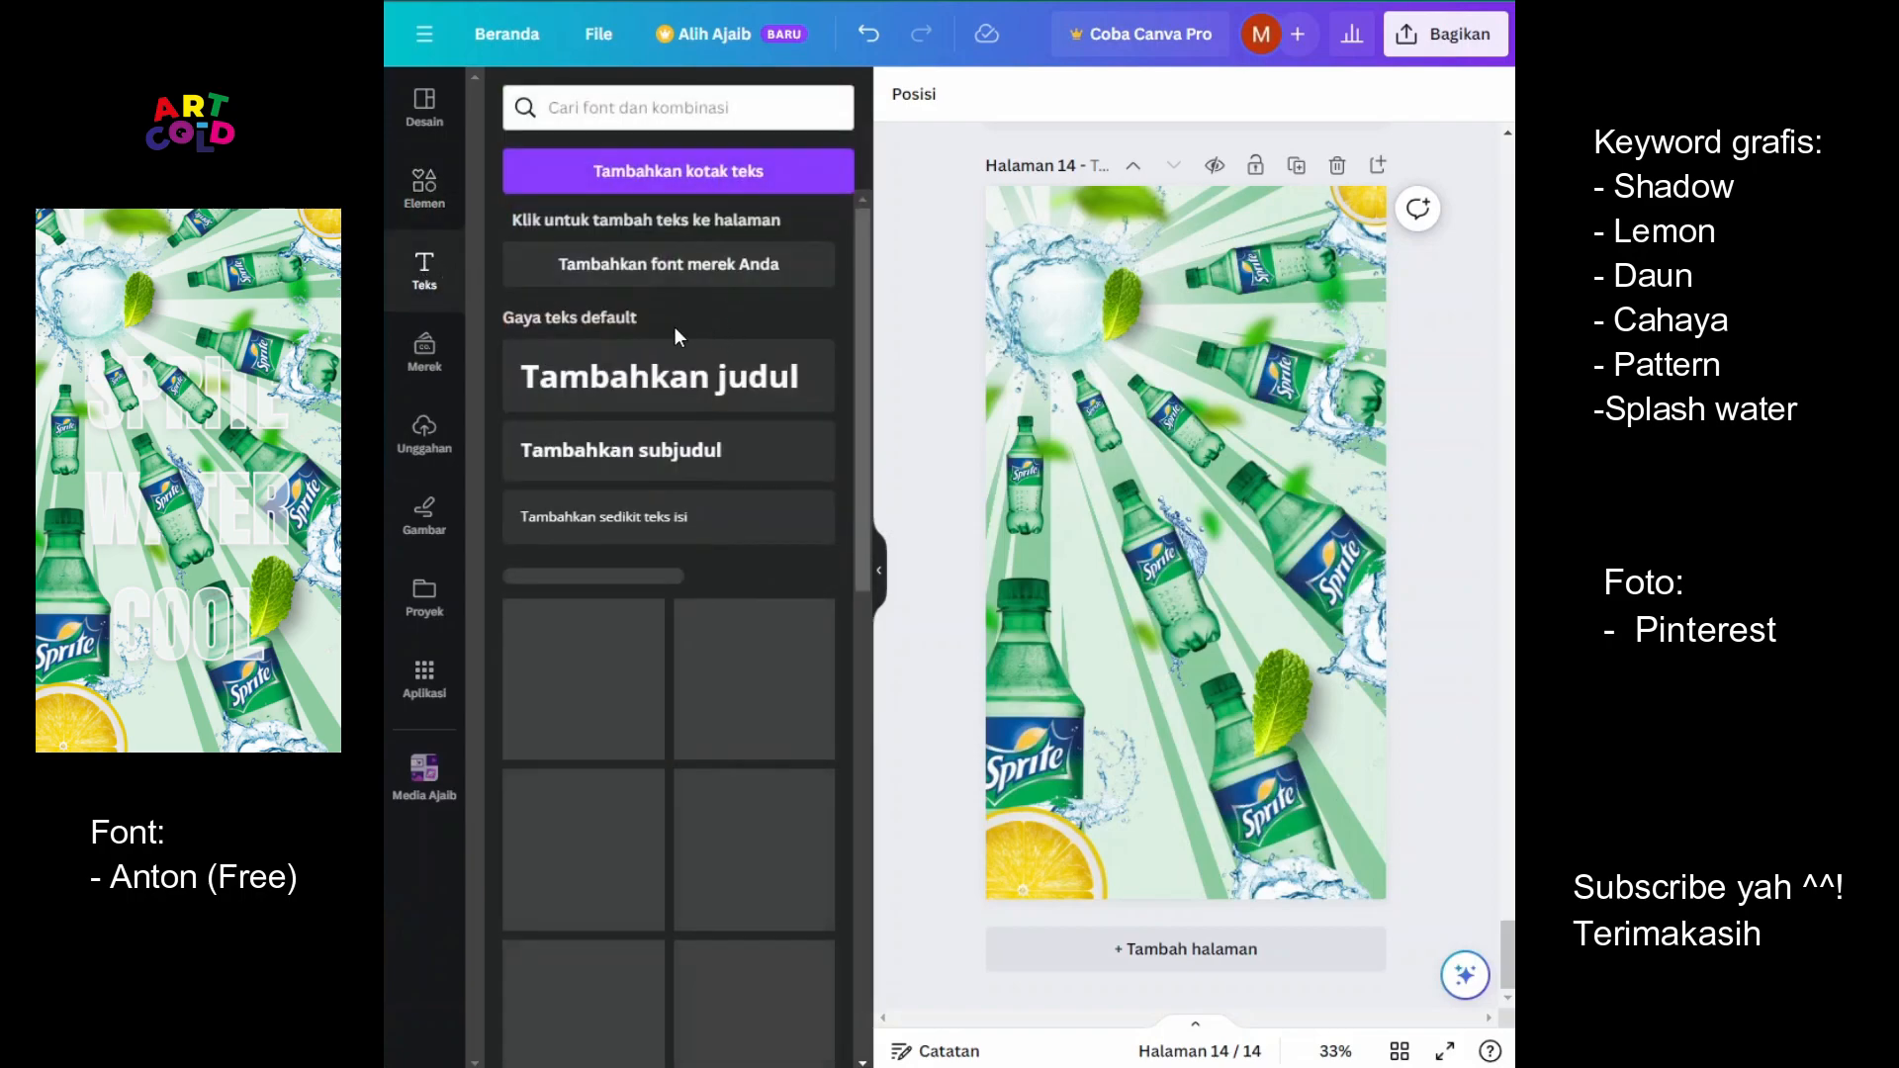
pyautogui.click(670, 409)
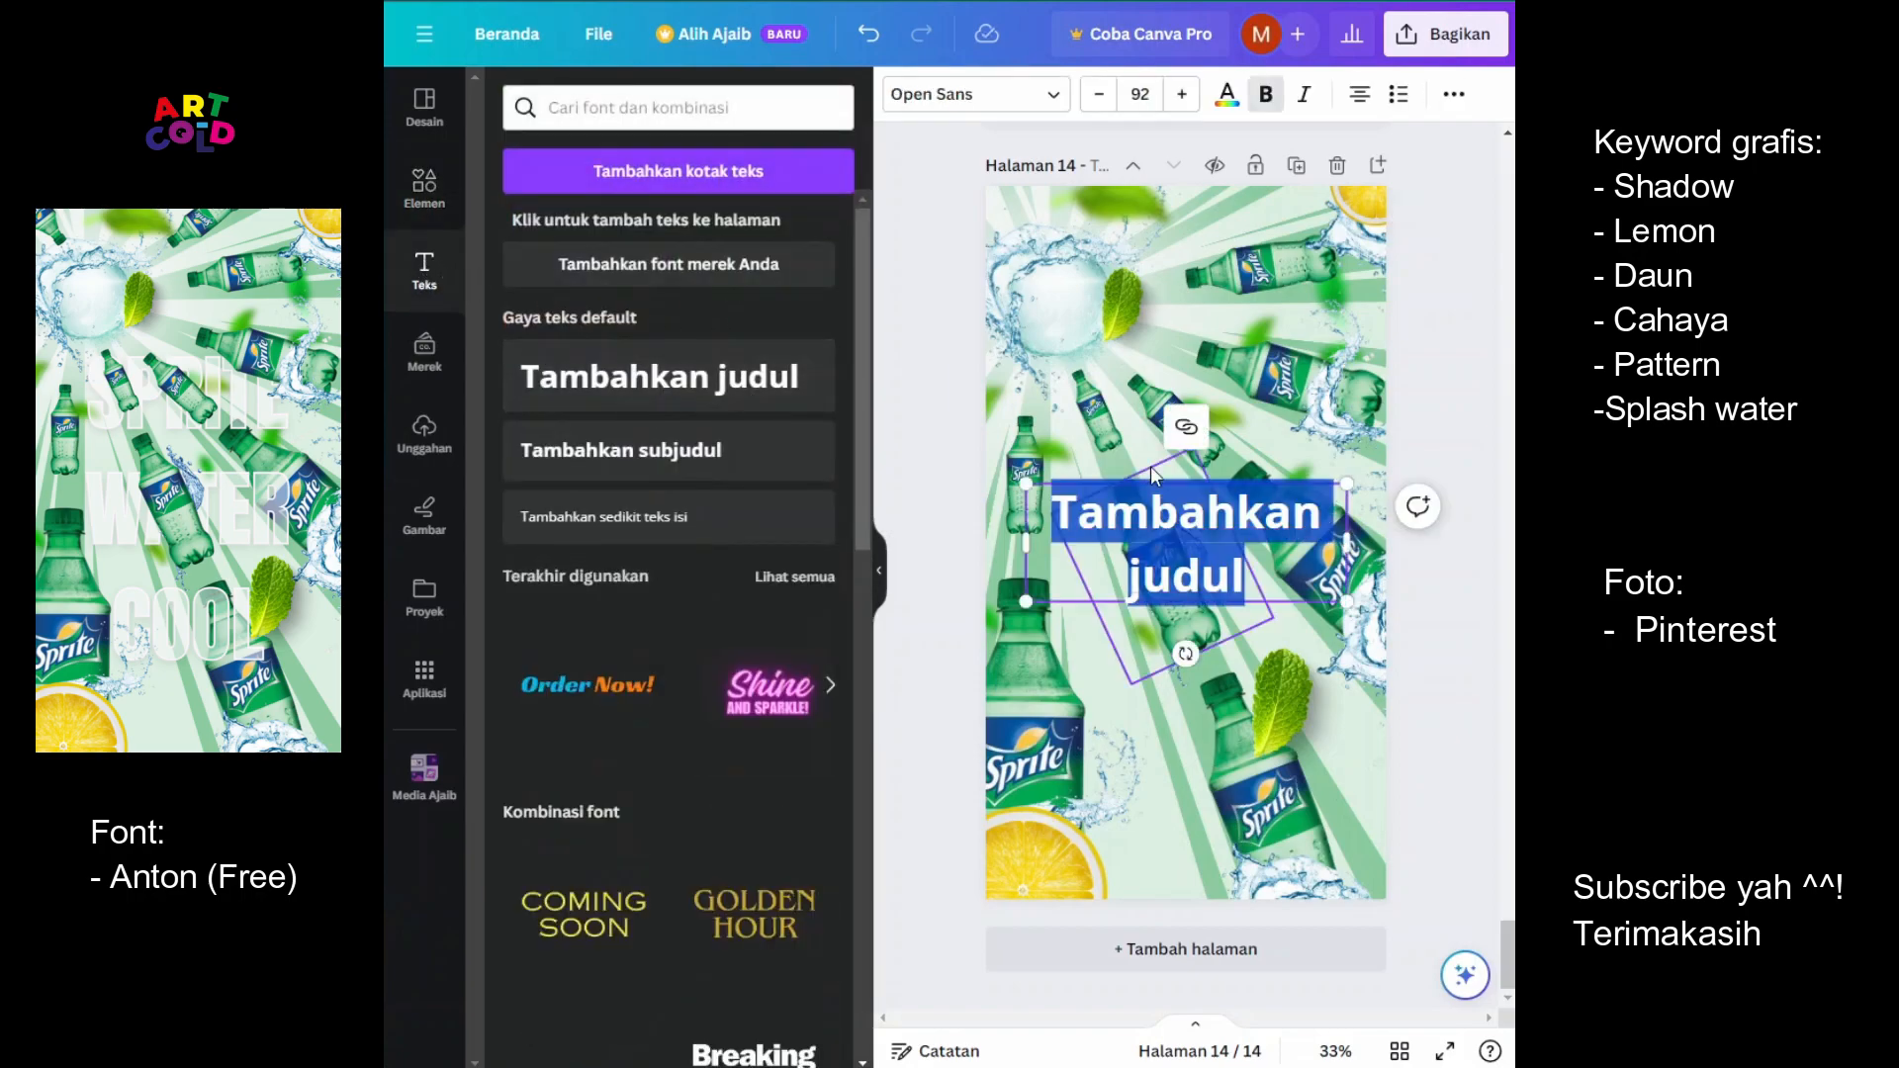
pyautogui.write('SPRI')
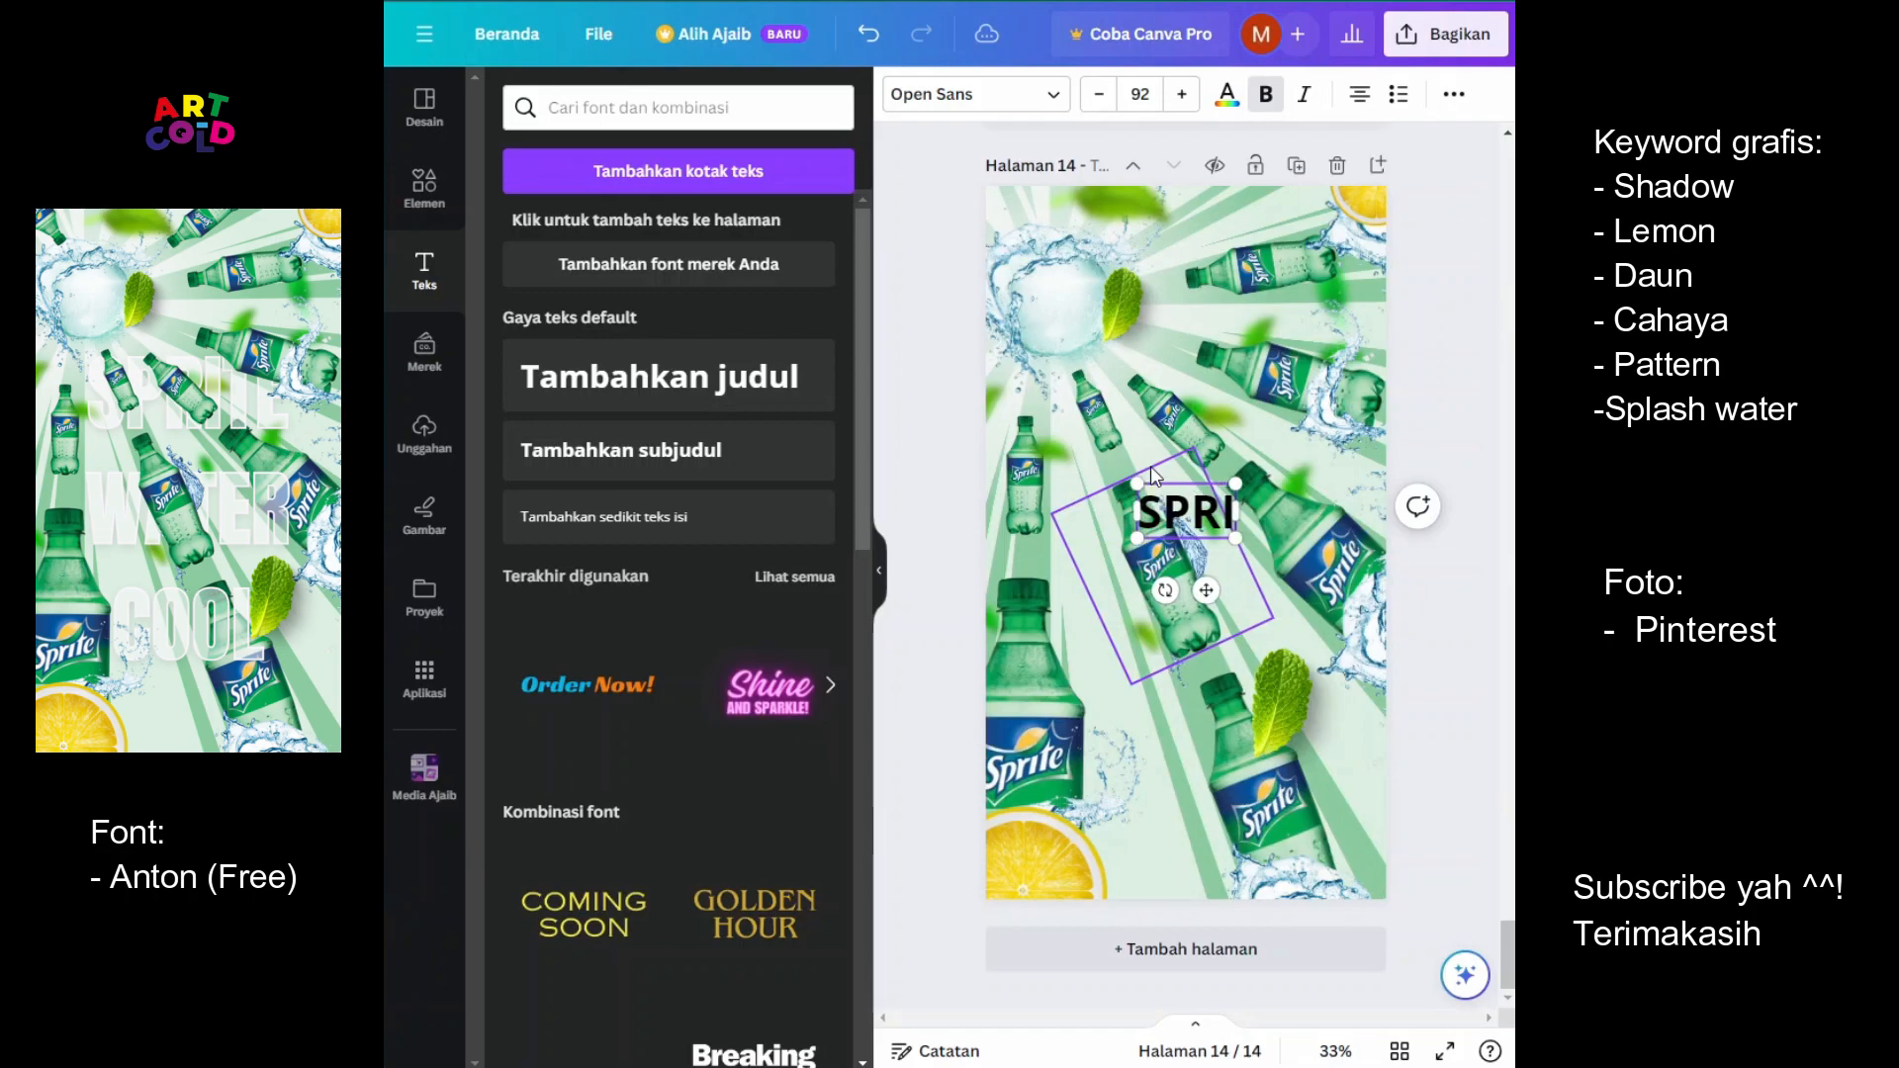
pyautogui.write('TE')
pyautogui.press('Escape')
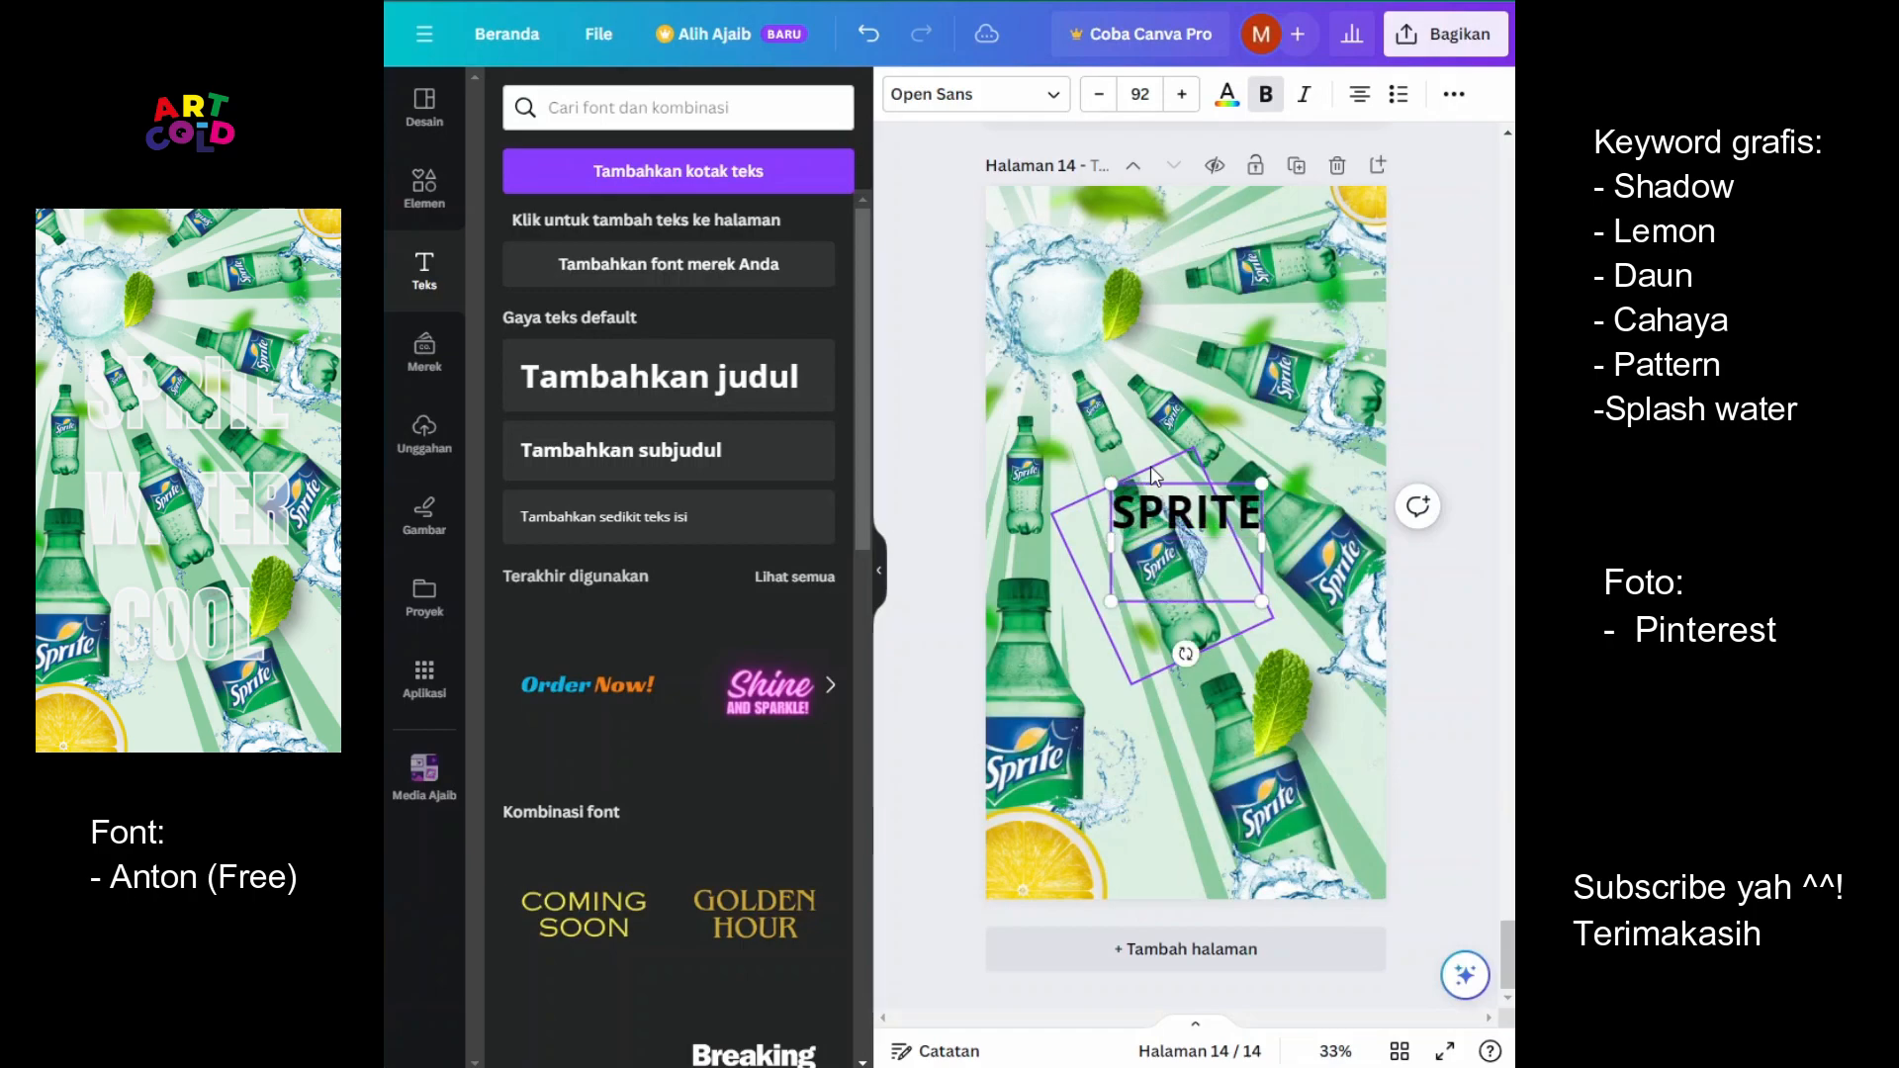
pyautogui.write('WAT')
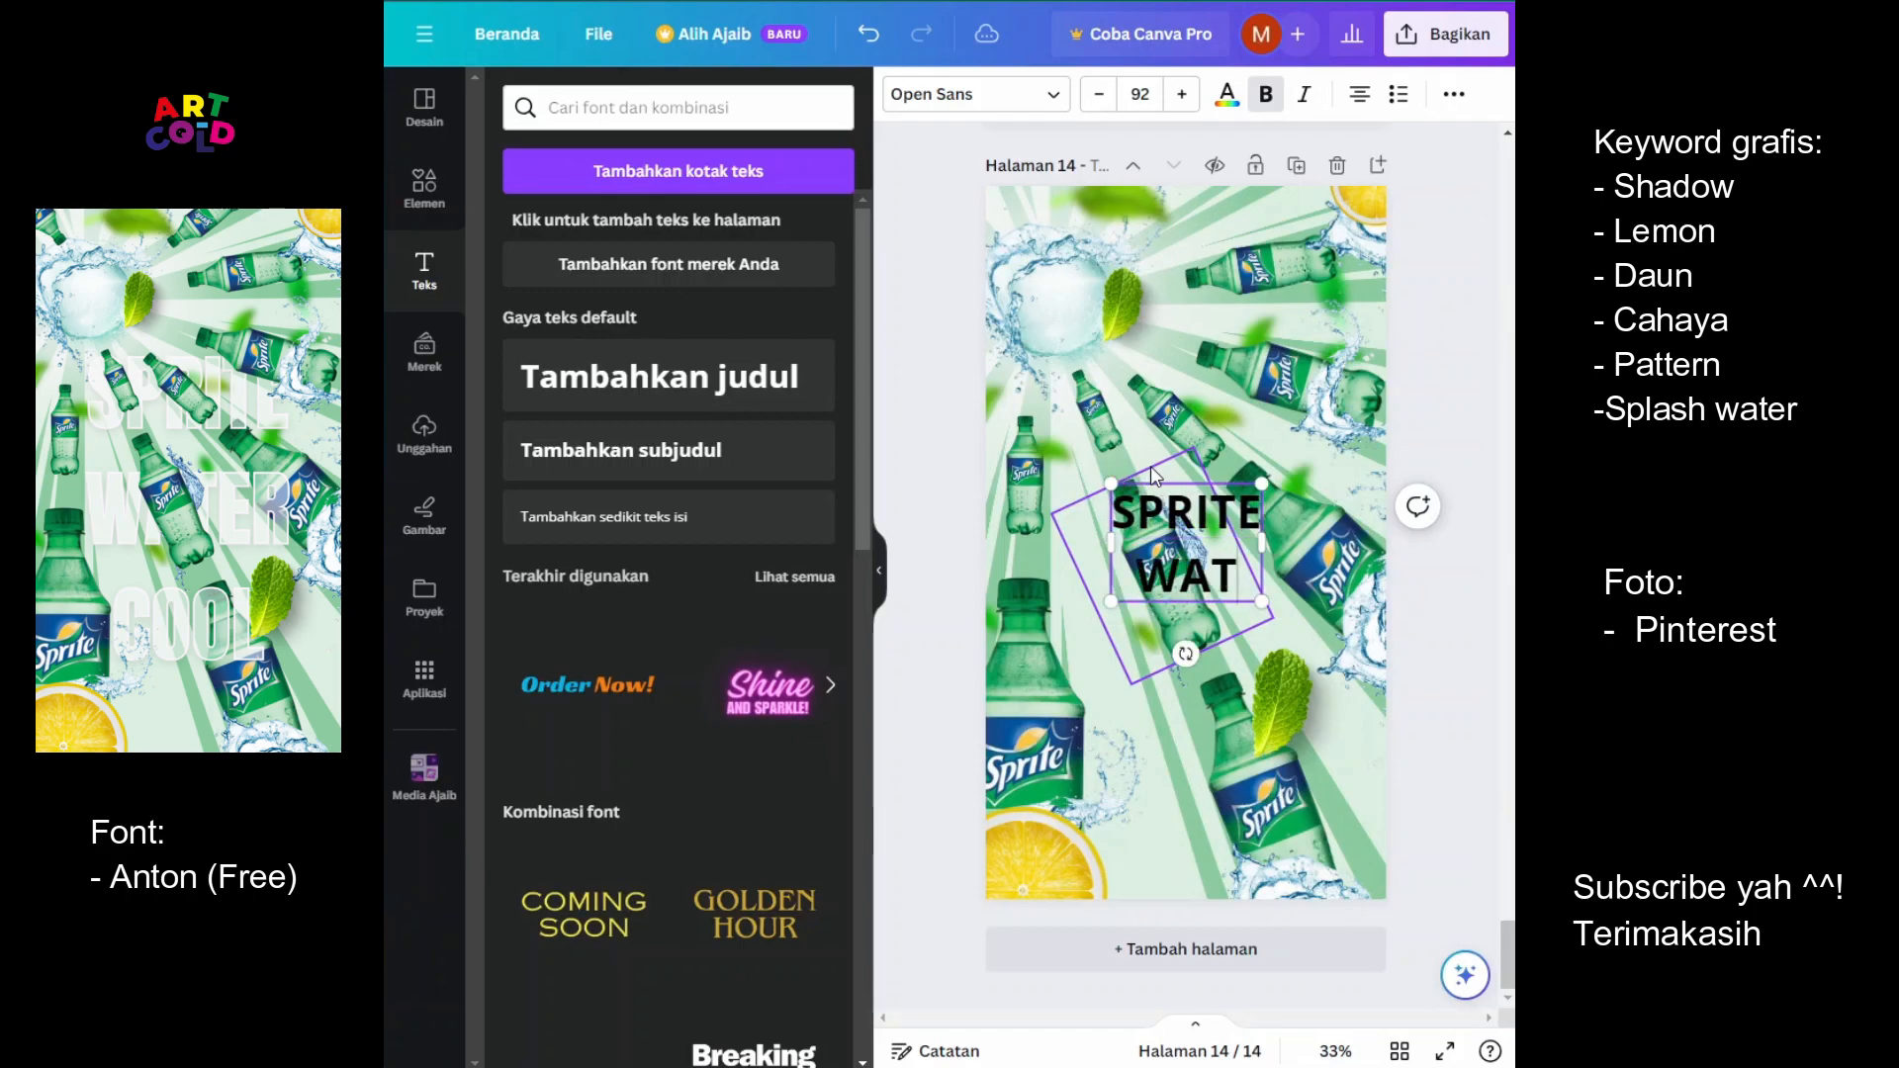
pyautogui.write('ER')
pyautogui.press('Return')
pyautogui.write('COO')
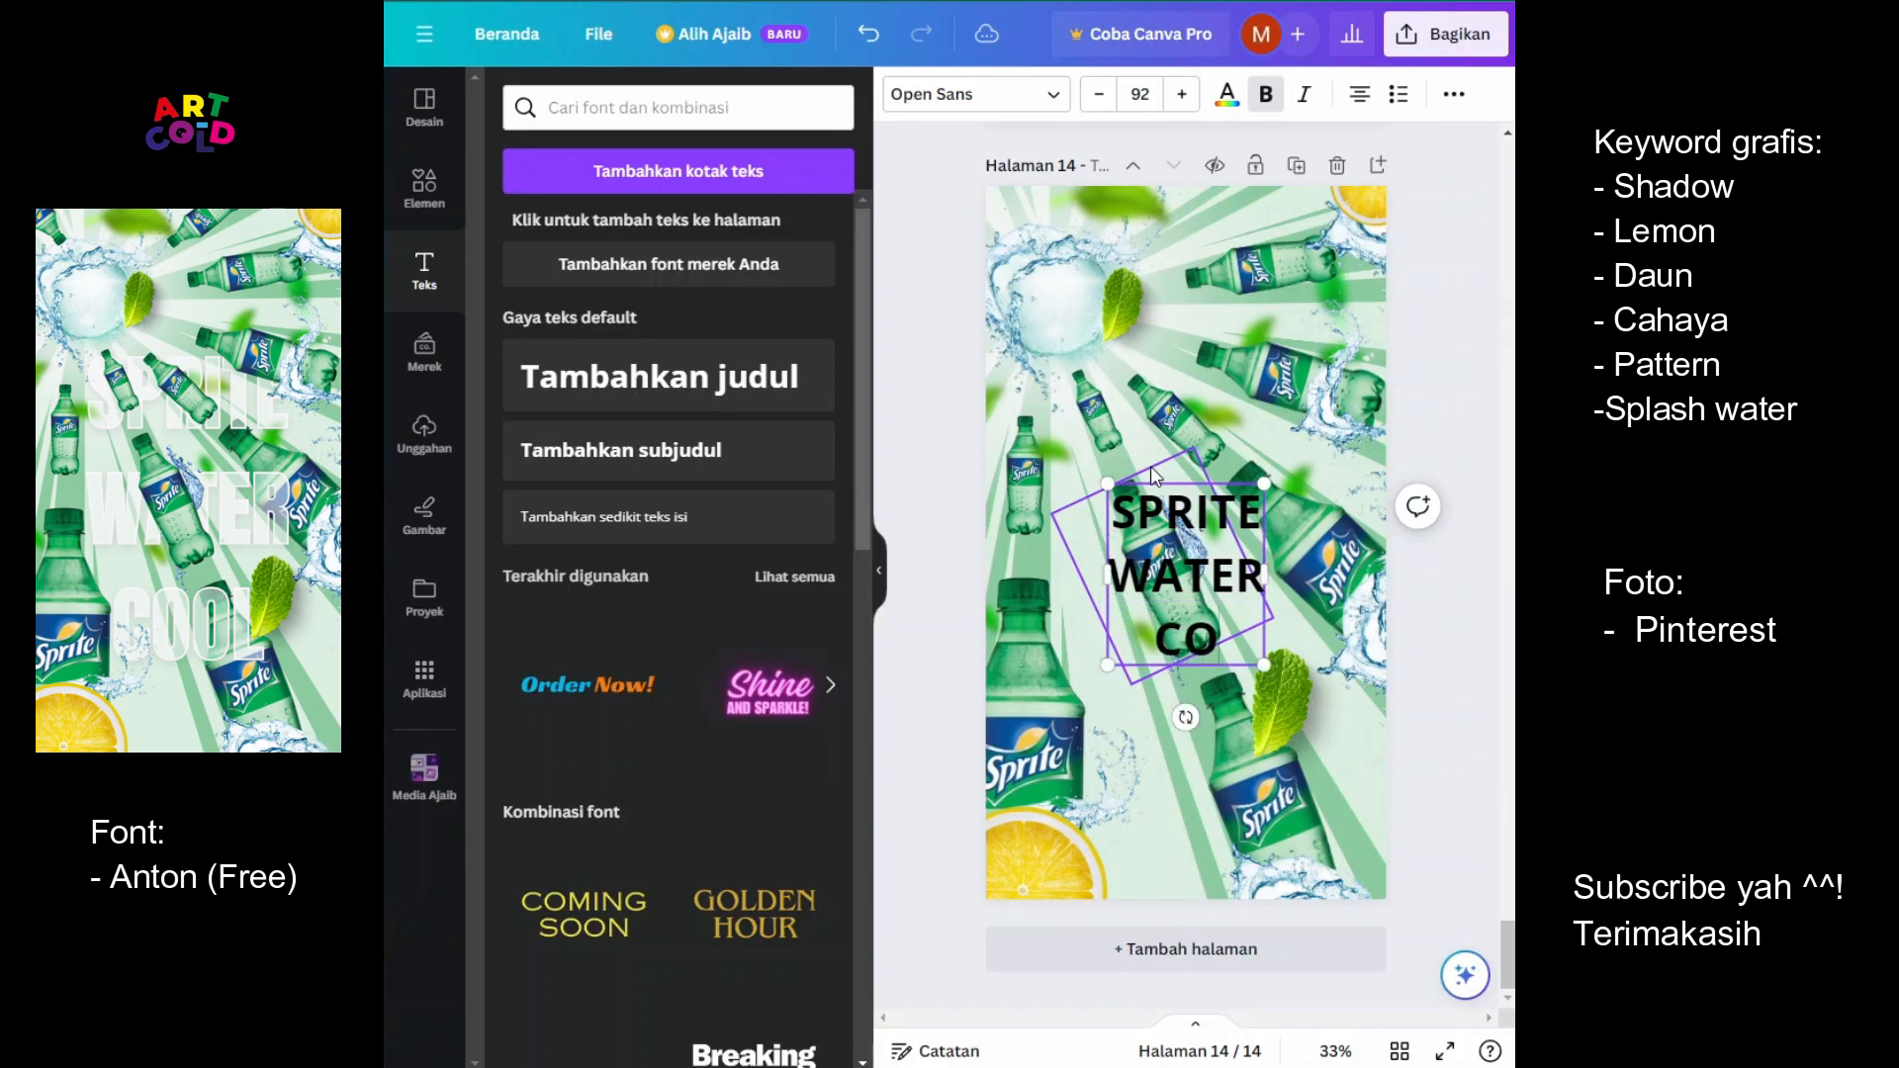
pyautogui.write('L')
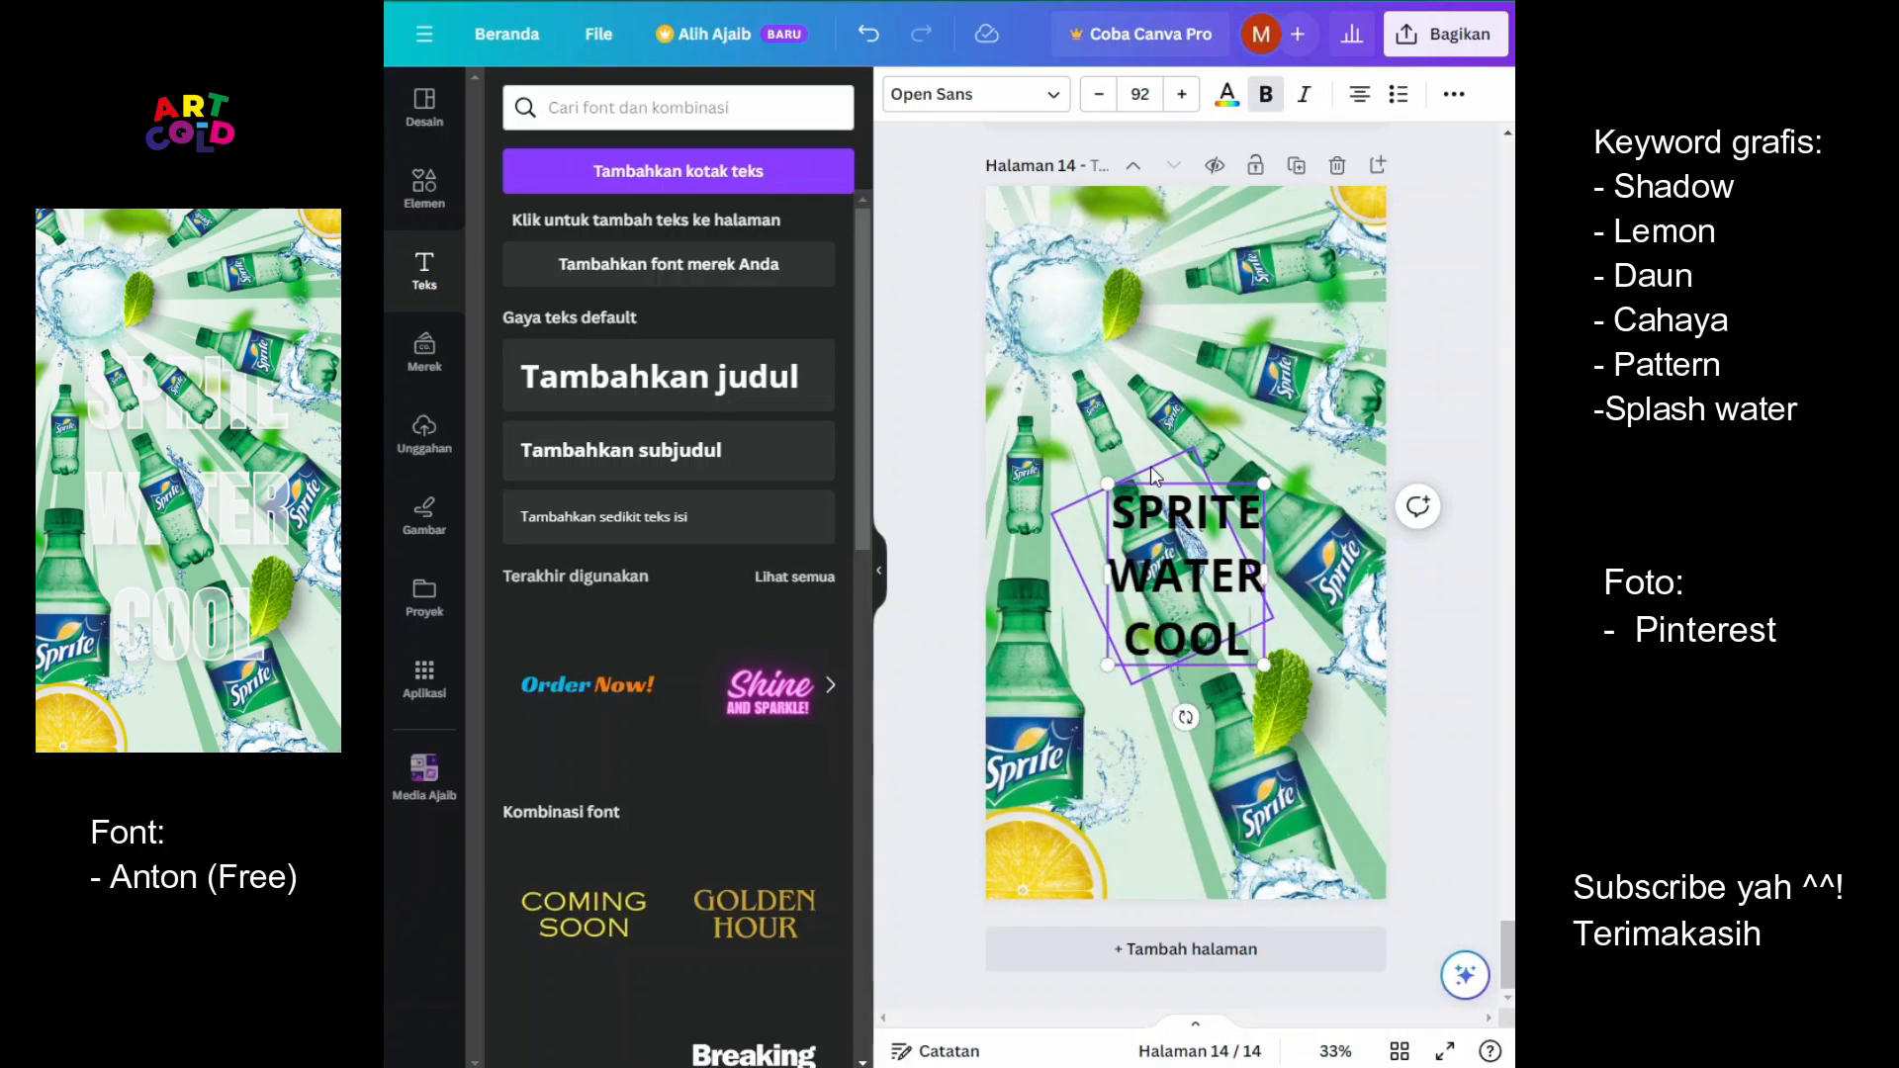
pyautogui.press('alt')
pyautogui.moveTo(1265, 668); pyautogui.dragTo(1321, 728)
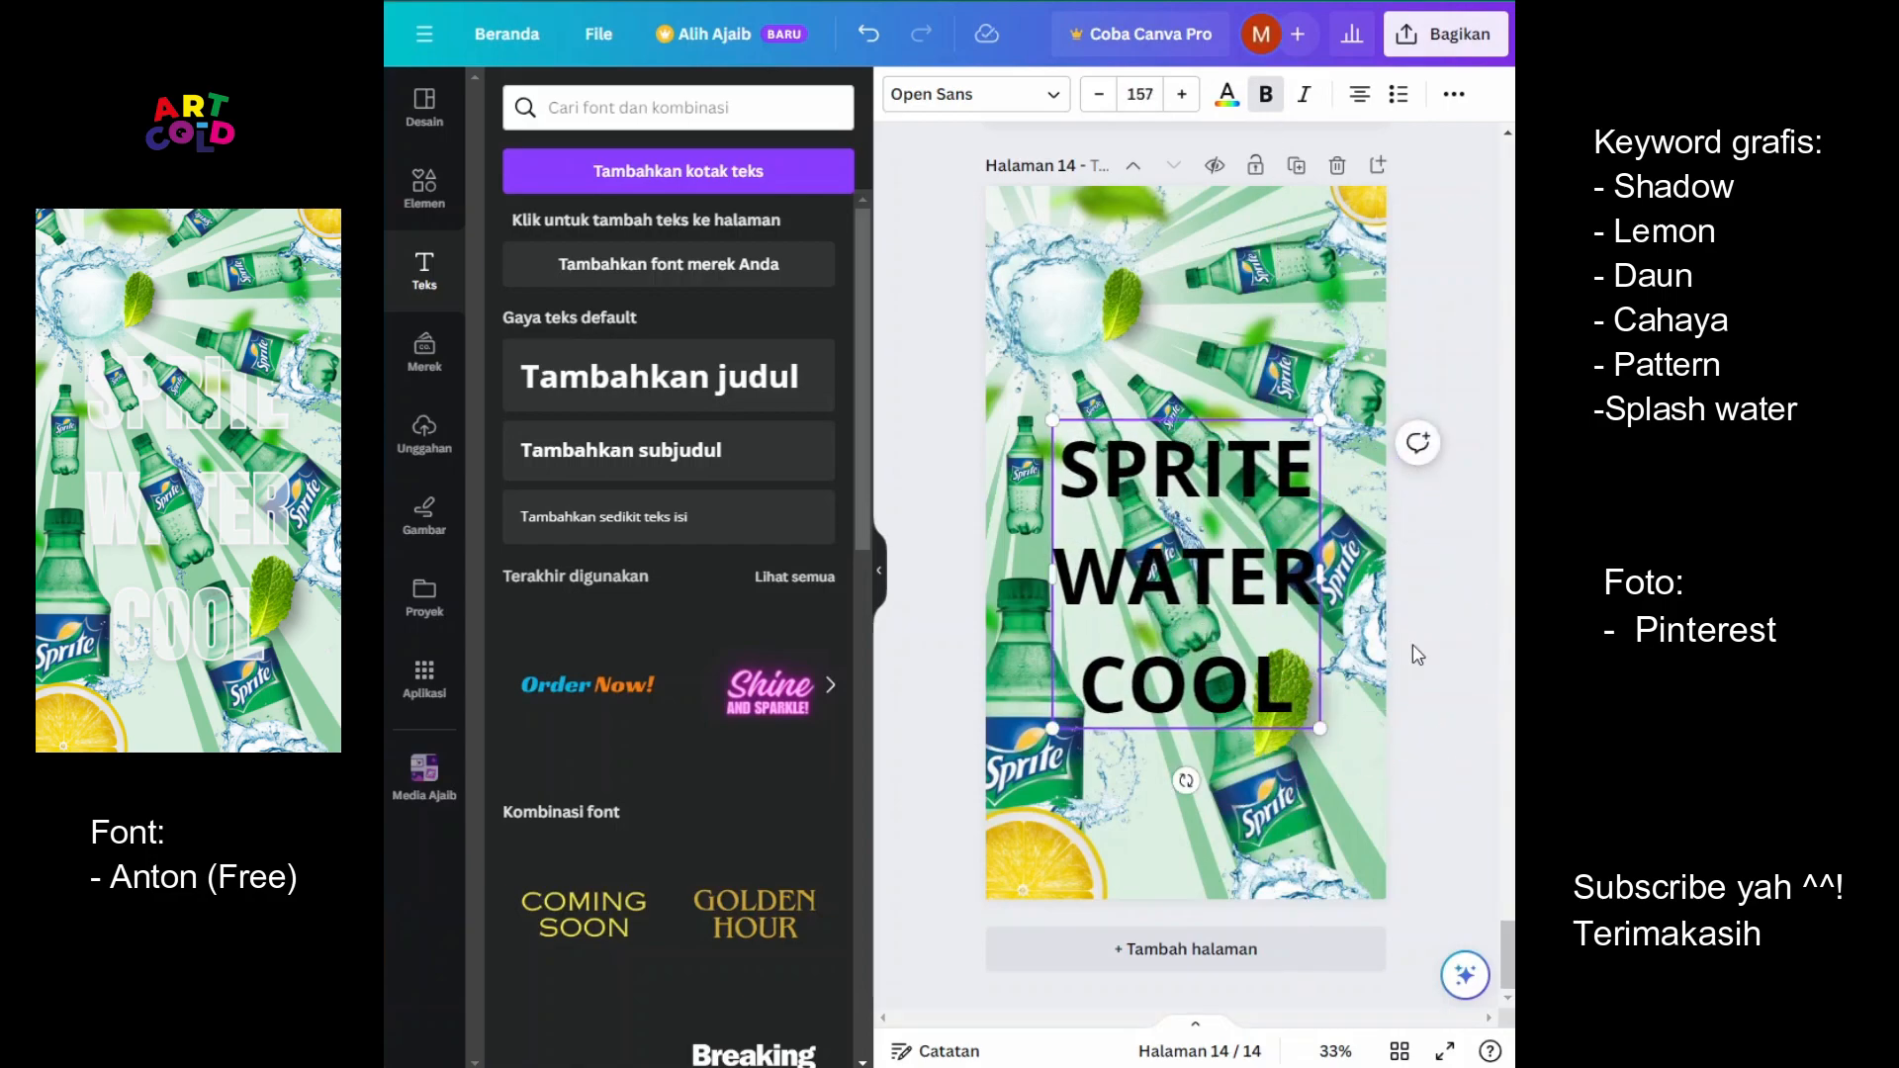
# Change the headline font to Anton, enlarge it to size 219 and centre it on the poster
pyautogui.click(1028, 99)
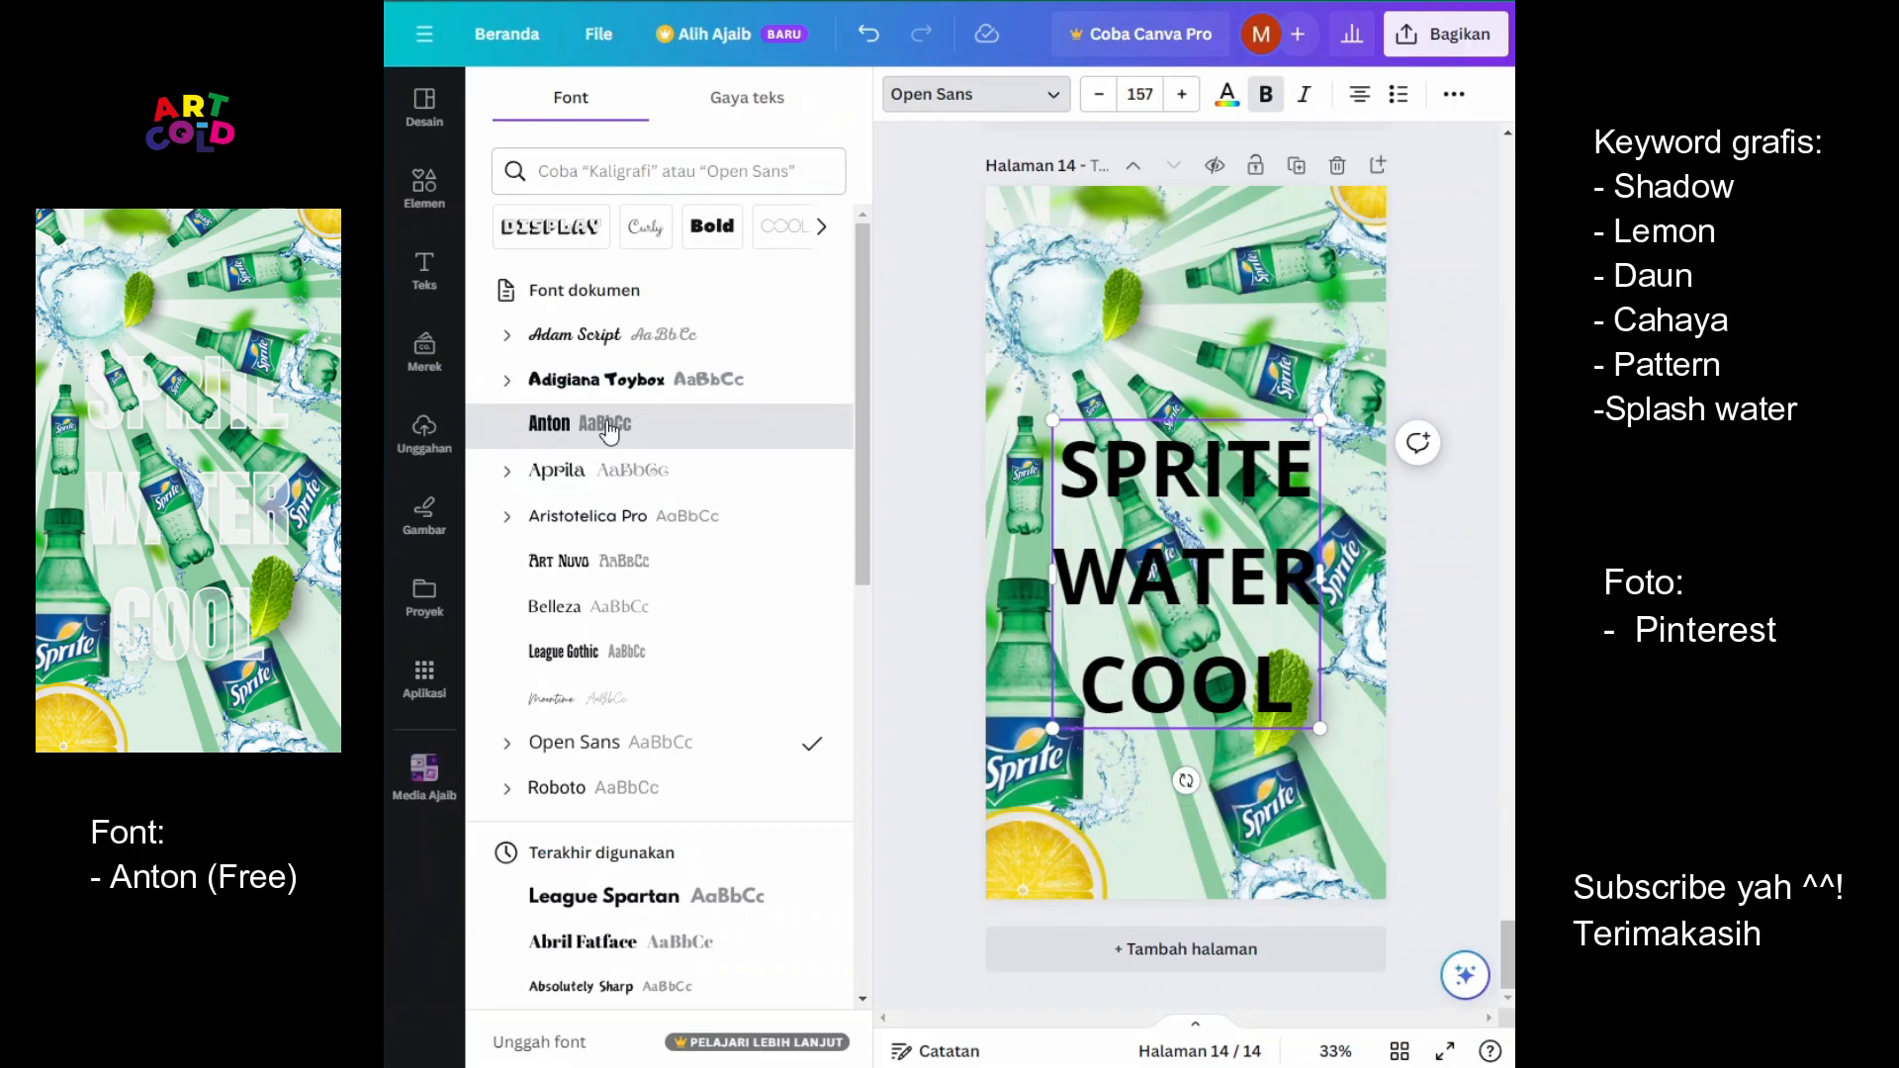
pyautogui.click(594, 423)
pyautogui.moveTo(1279, 698); pyautogui.dragTo(1041, 341)
pyautogui.click(614, 424)
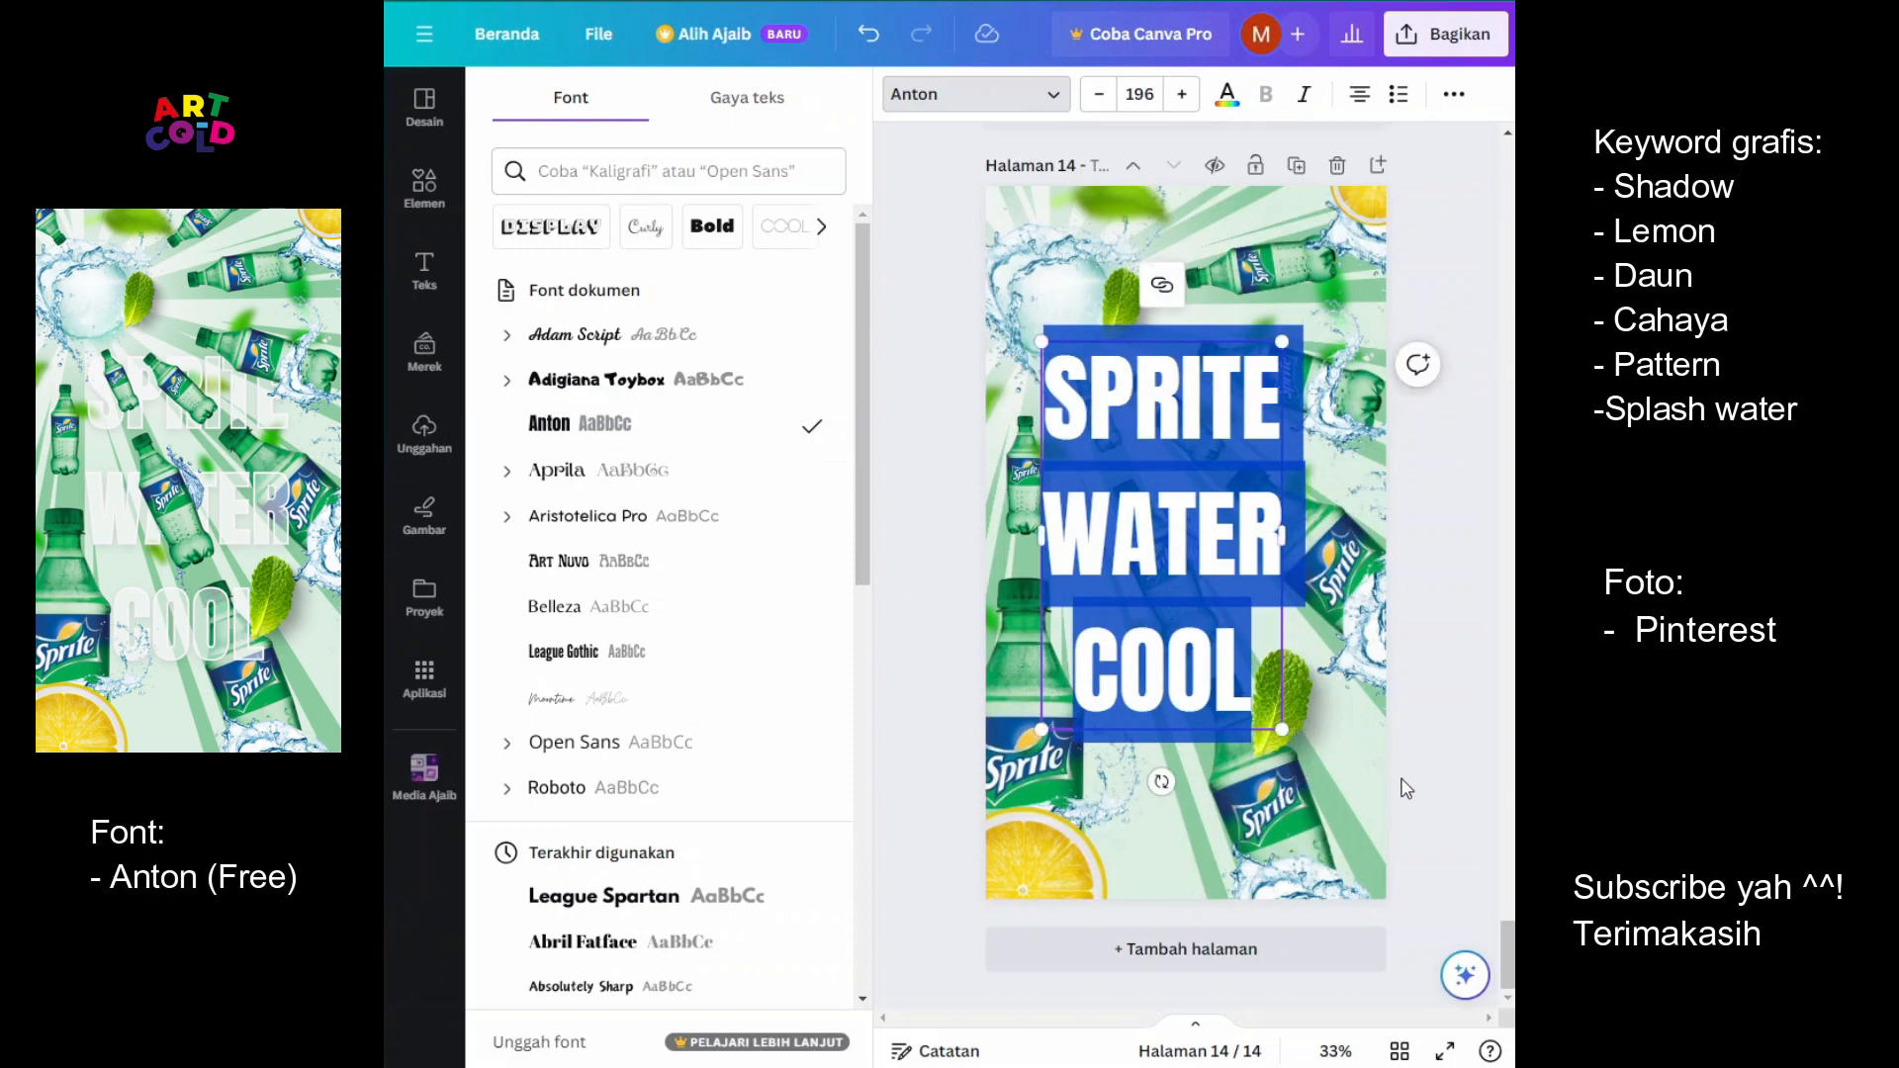
pyautogui.click(1413, 779)
pyautogui.moveTo(1203, 543); pyautogui.dragTo(1223, 597)
pyautogui.moveTo(1302, 786); pyautogui.dragTo(1329, 830)
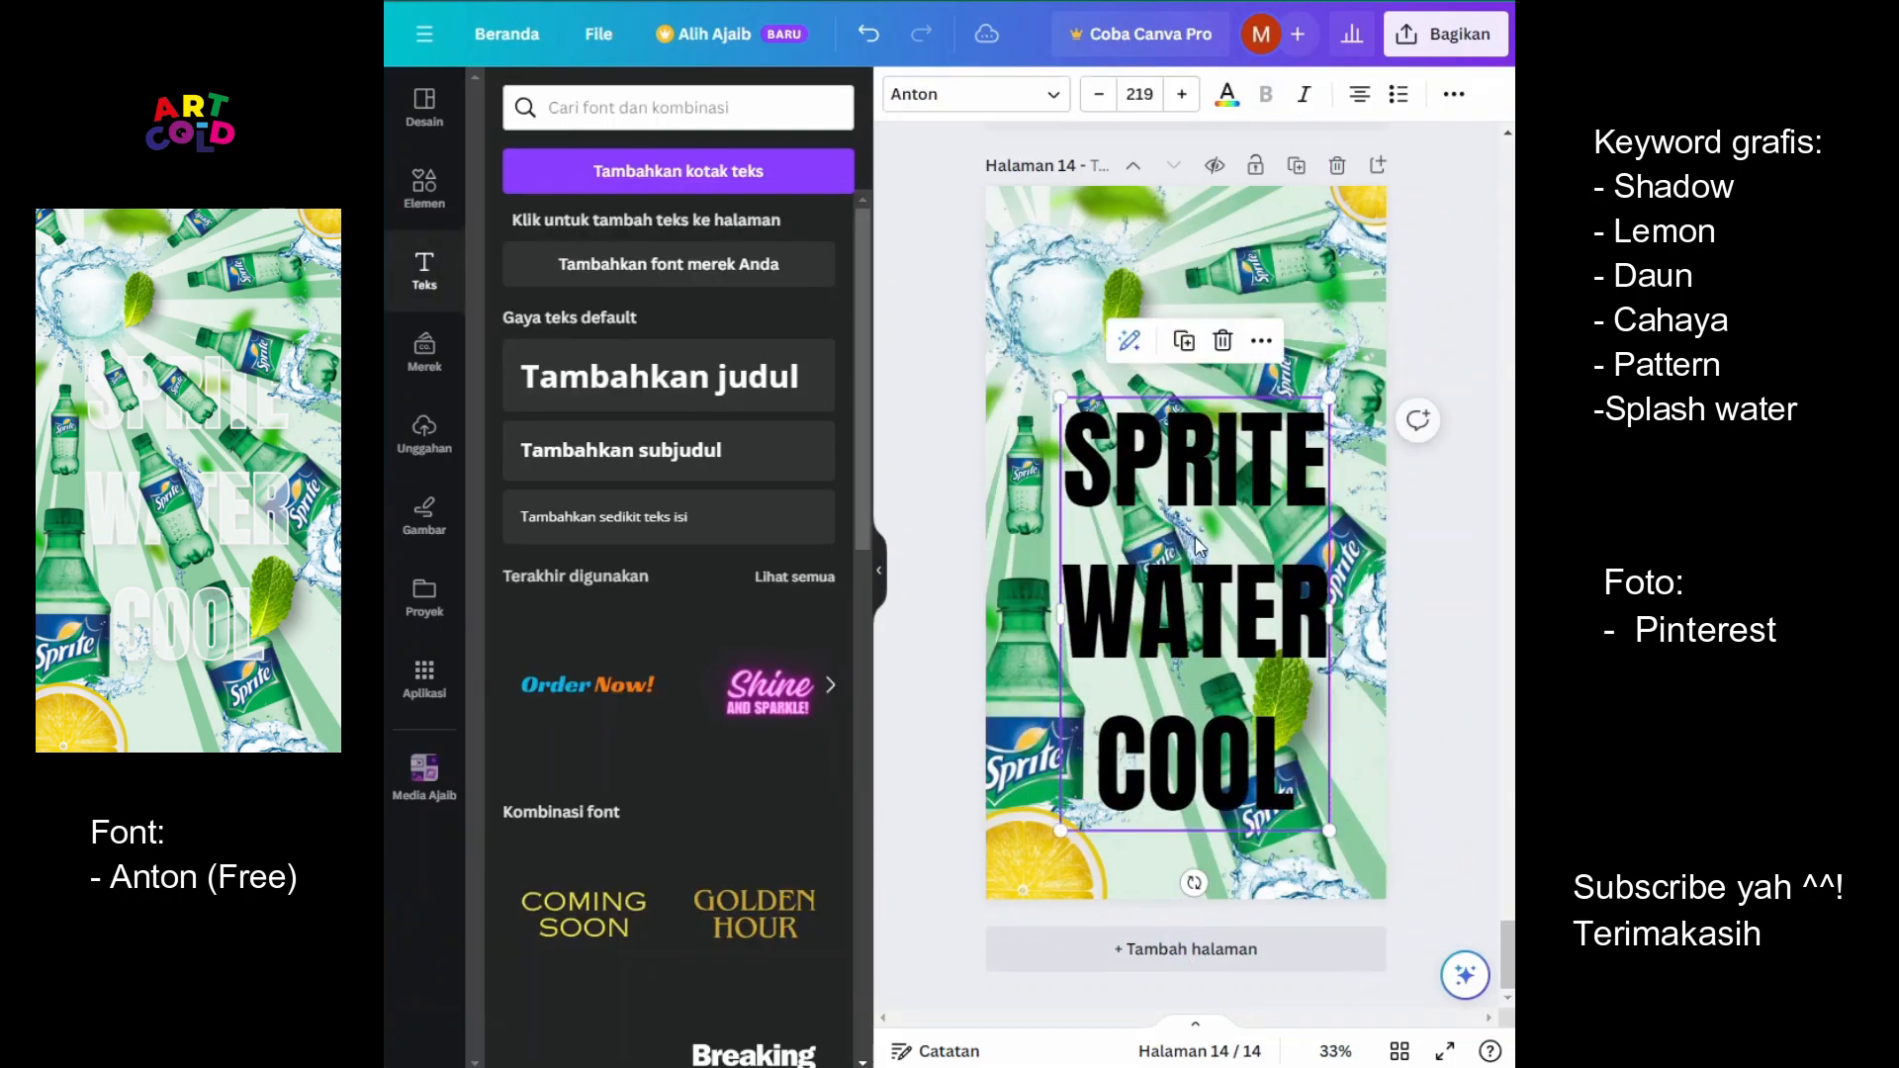
pyautogui.moveTo(1182, 465); pyautogui.dragTo(1173, 439)
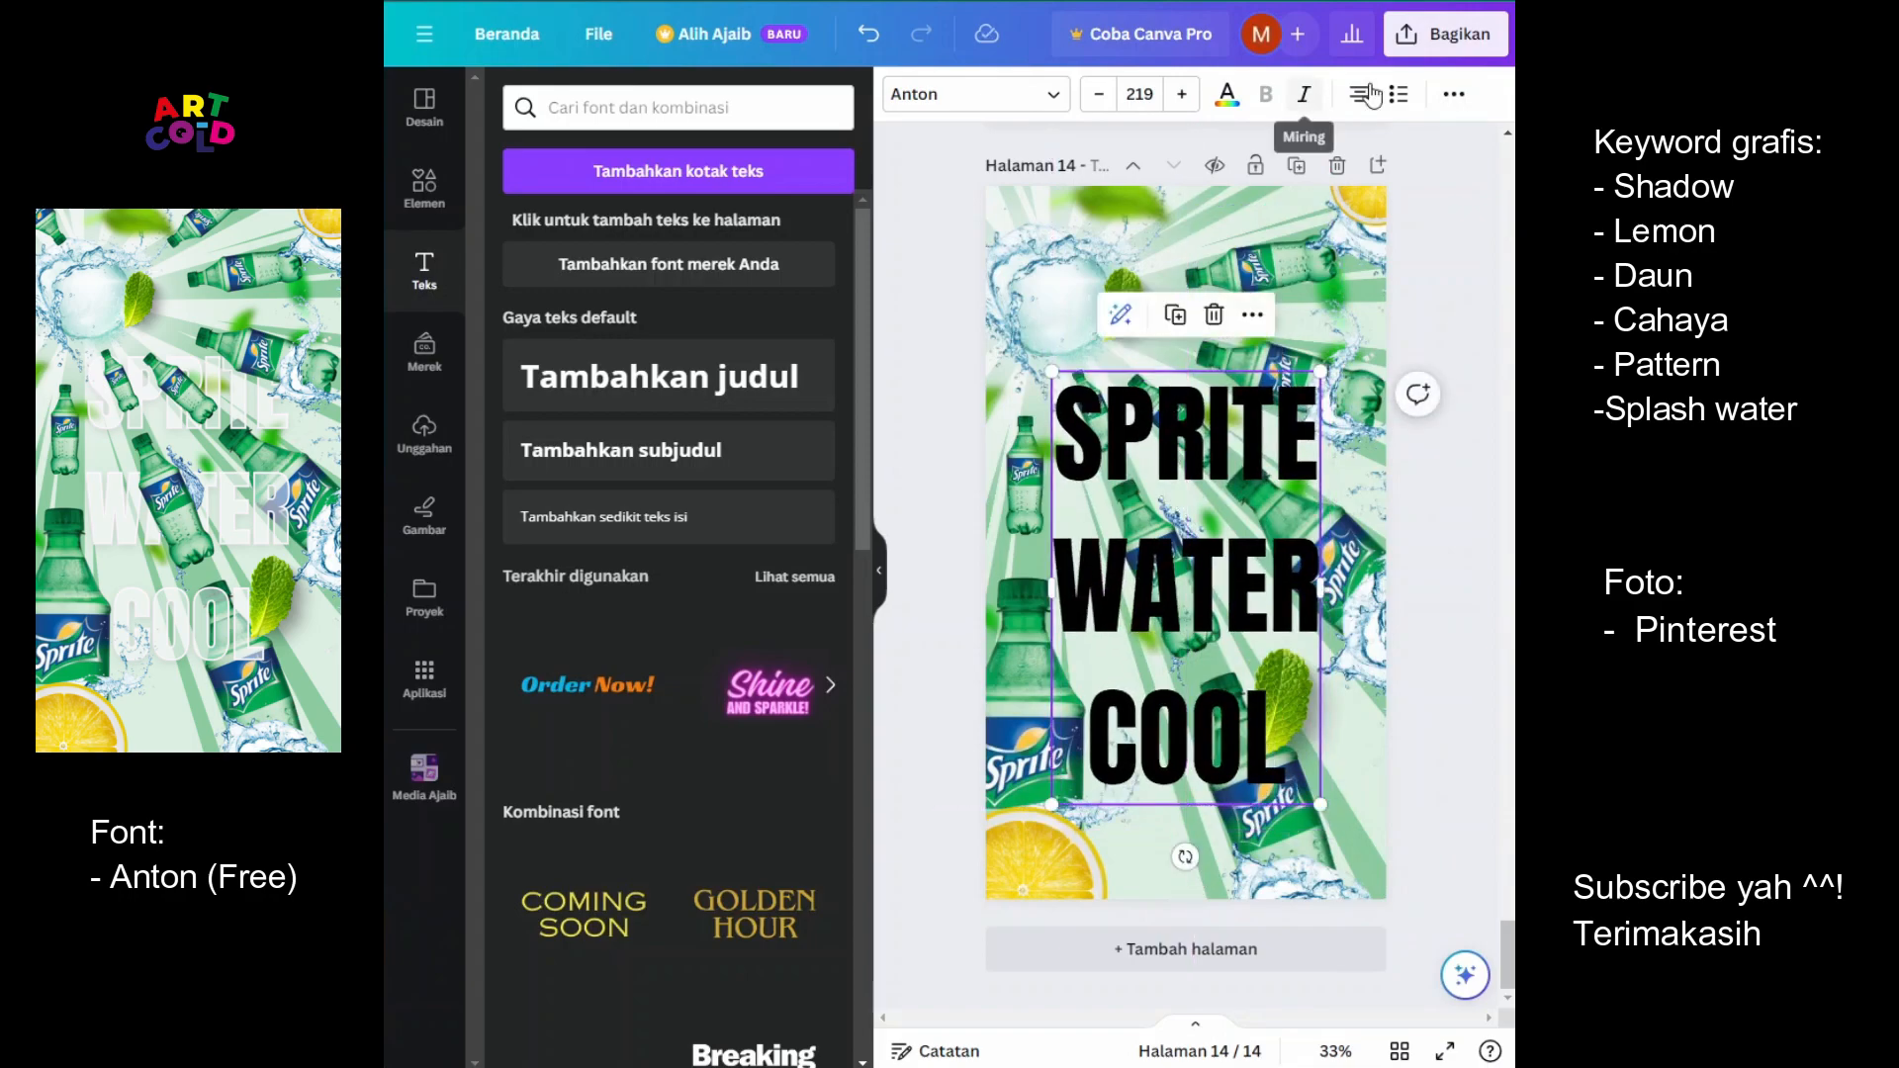
# Colour the headline near-white and nudge it slightly up the poster
pyautogui.click(1227, 96)
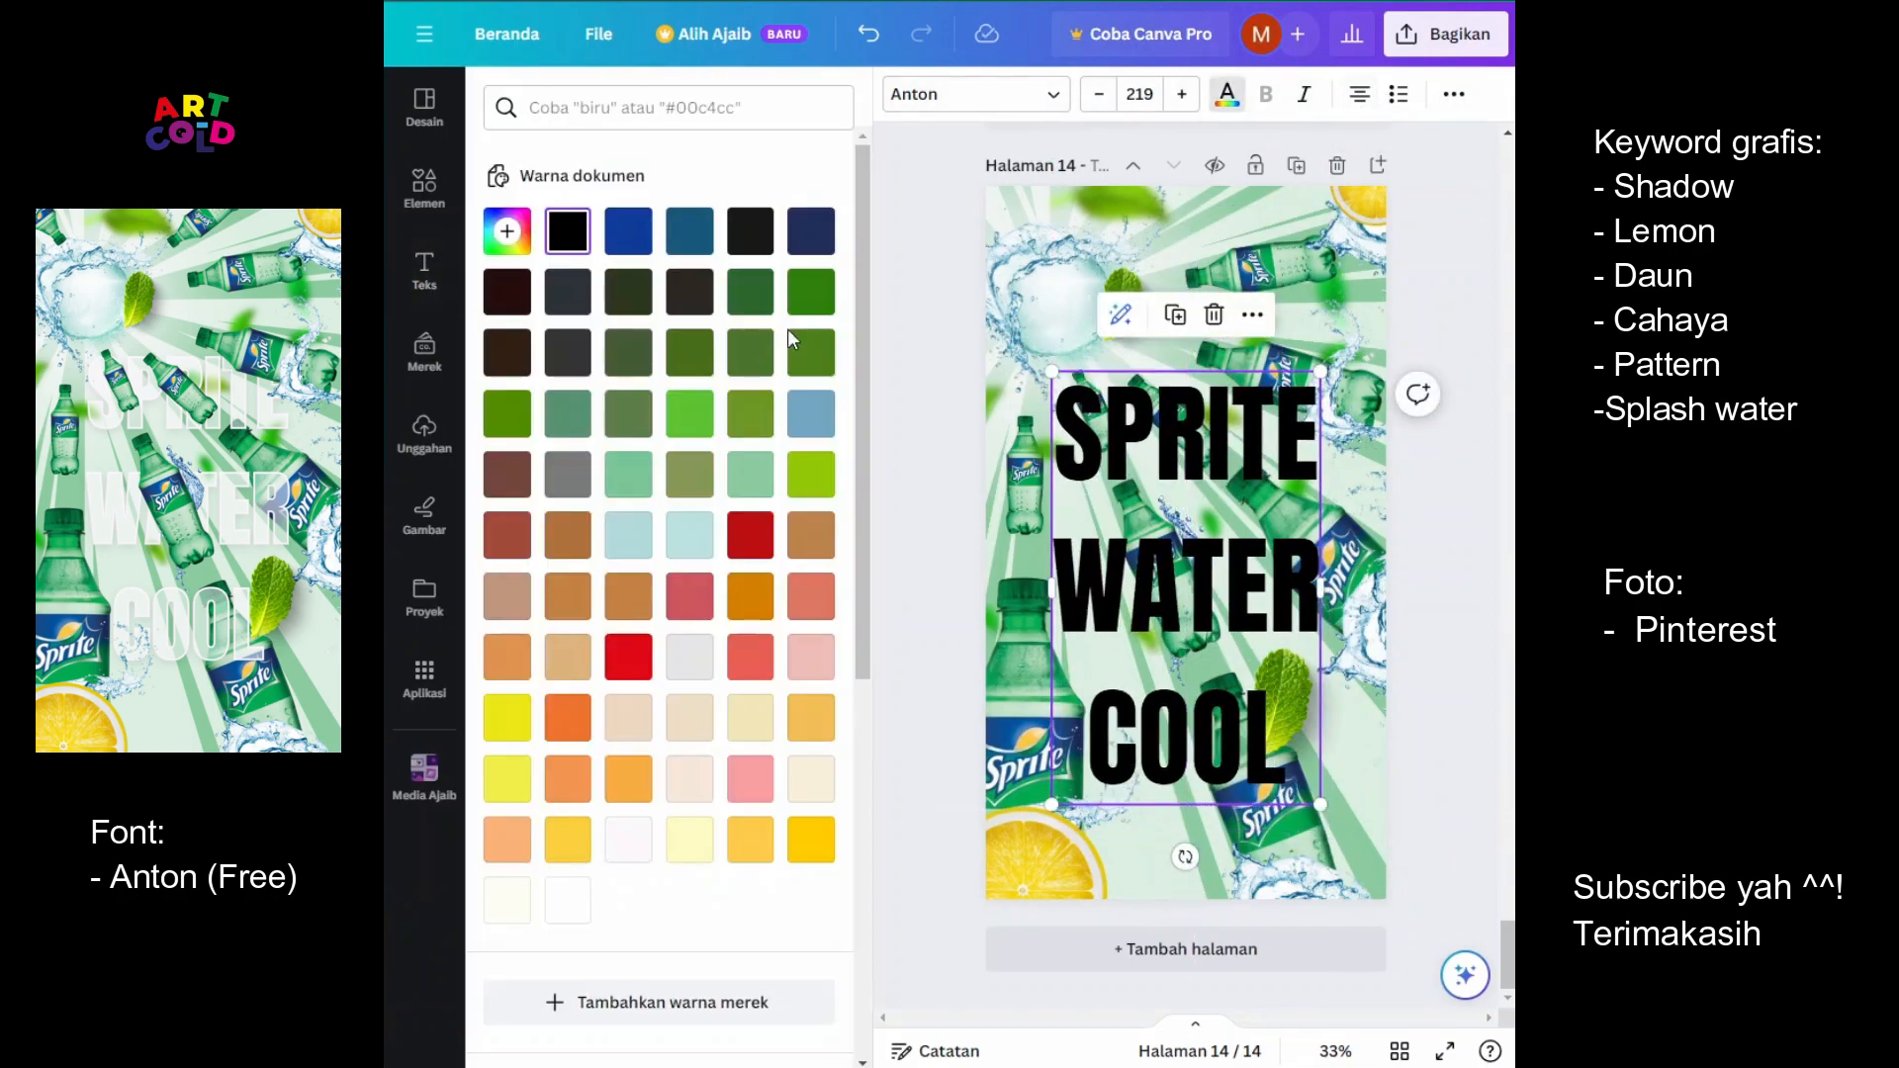
pyautogui.click(641, 844)
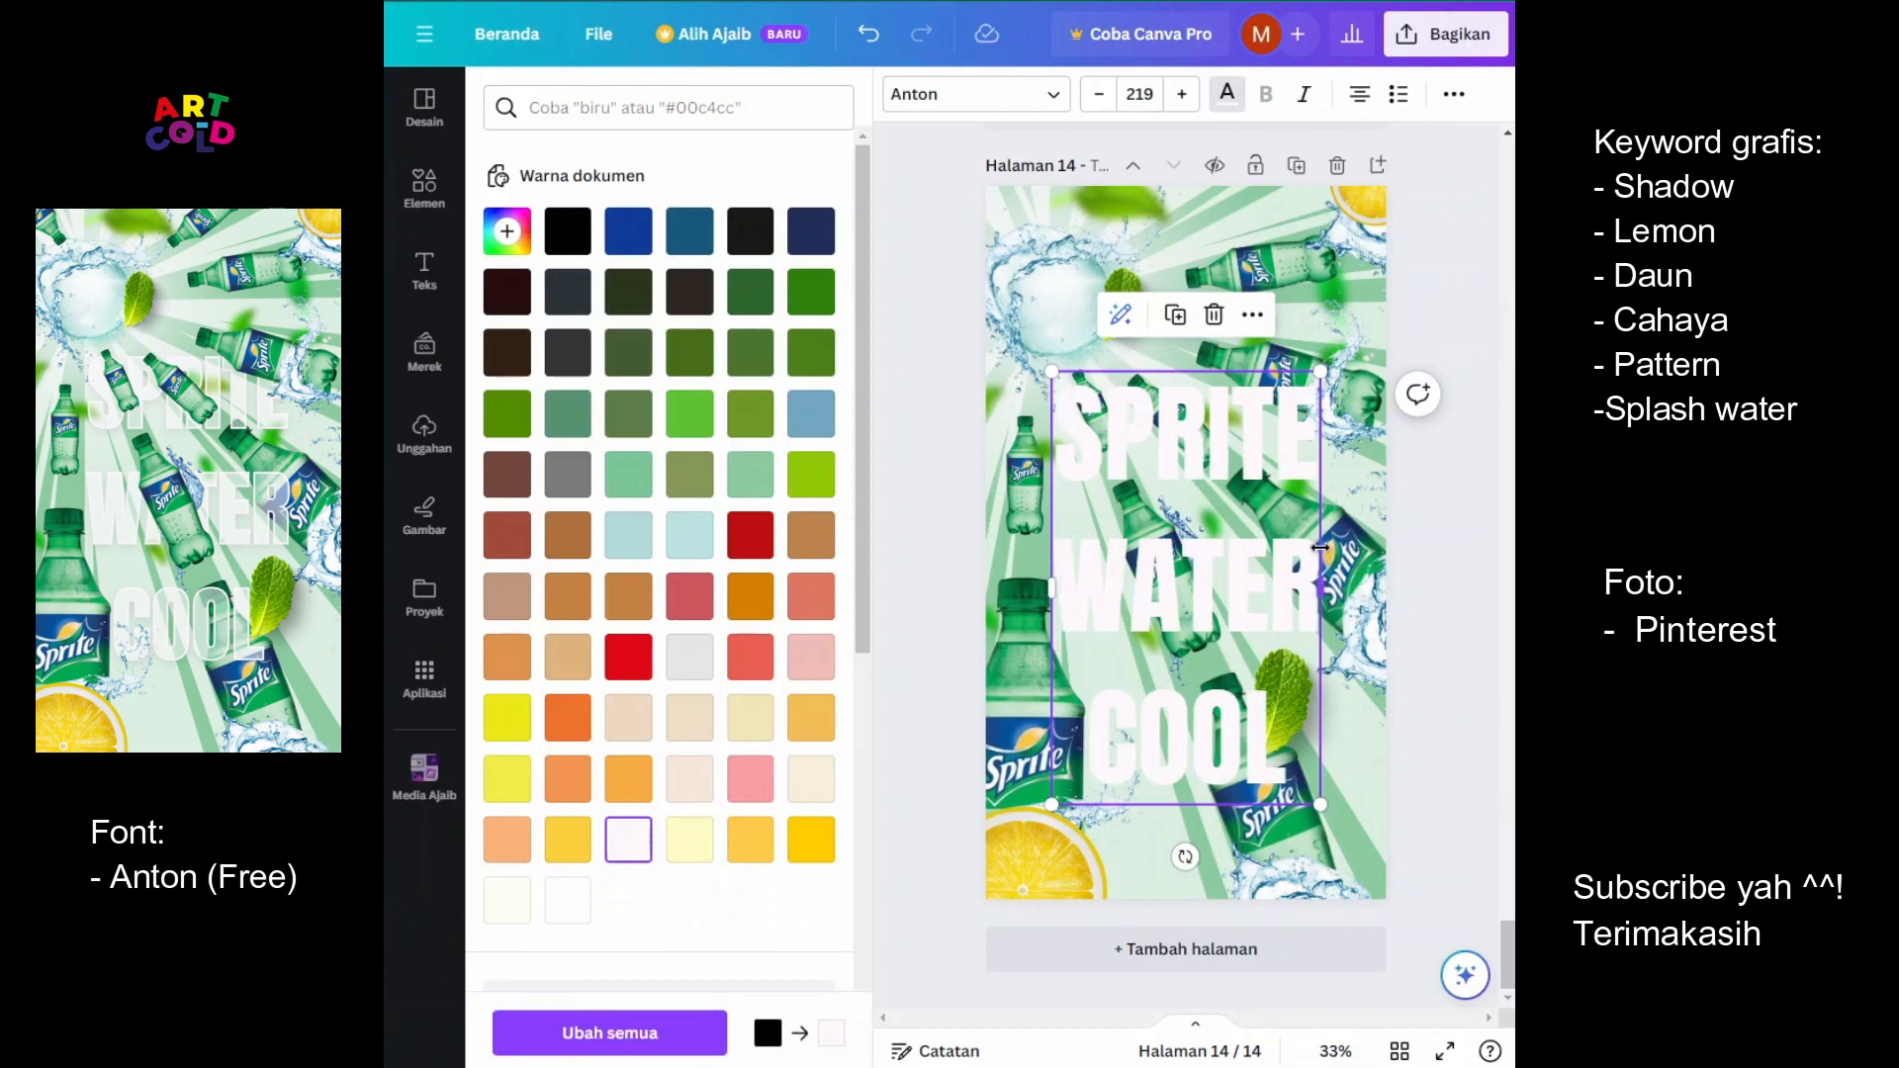
pyautogui.moveTo(1261, 478); pyautogui.dragTo(1259, 453)
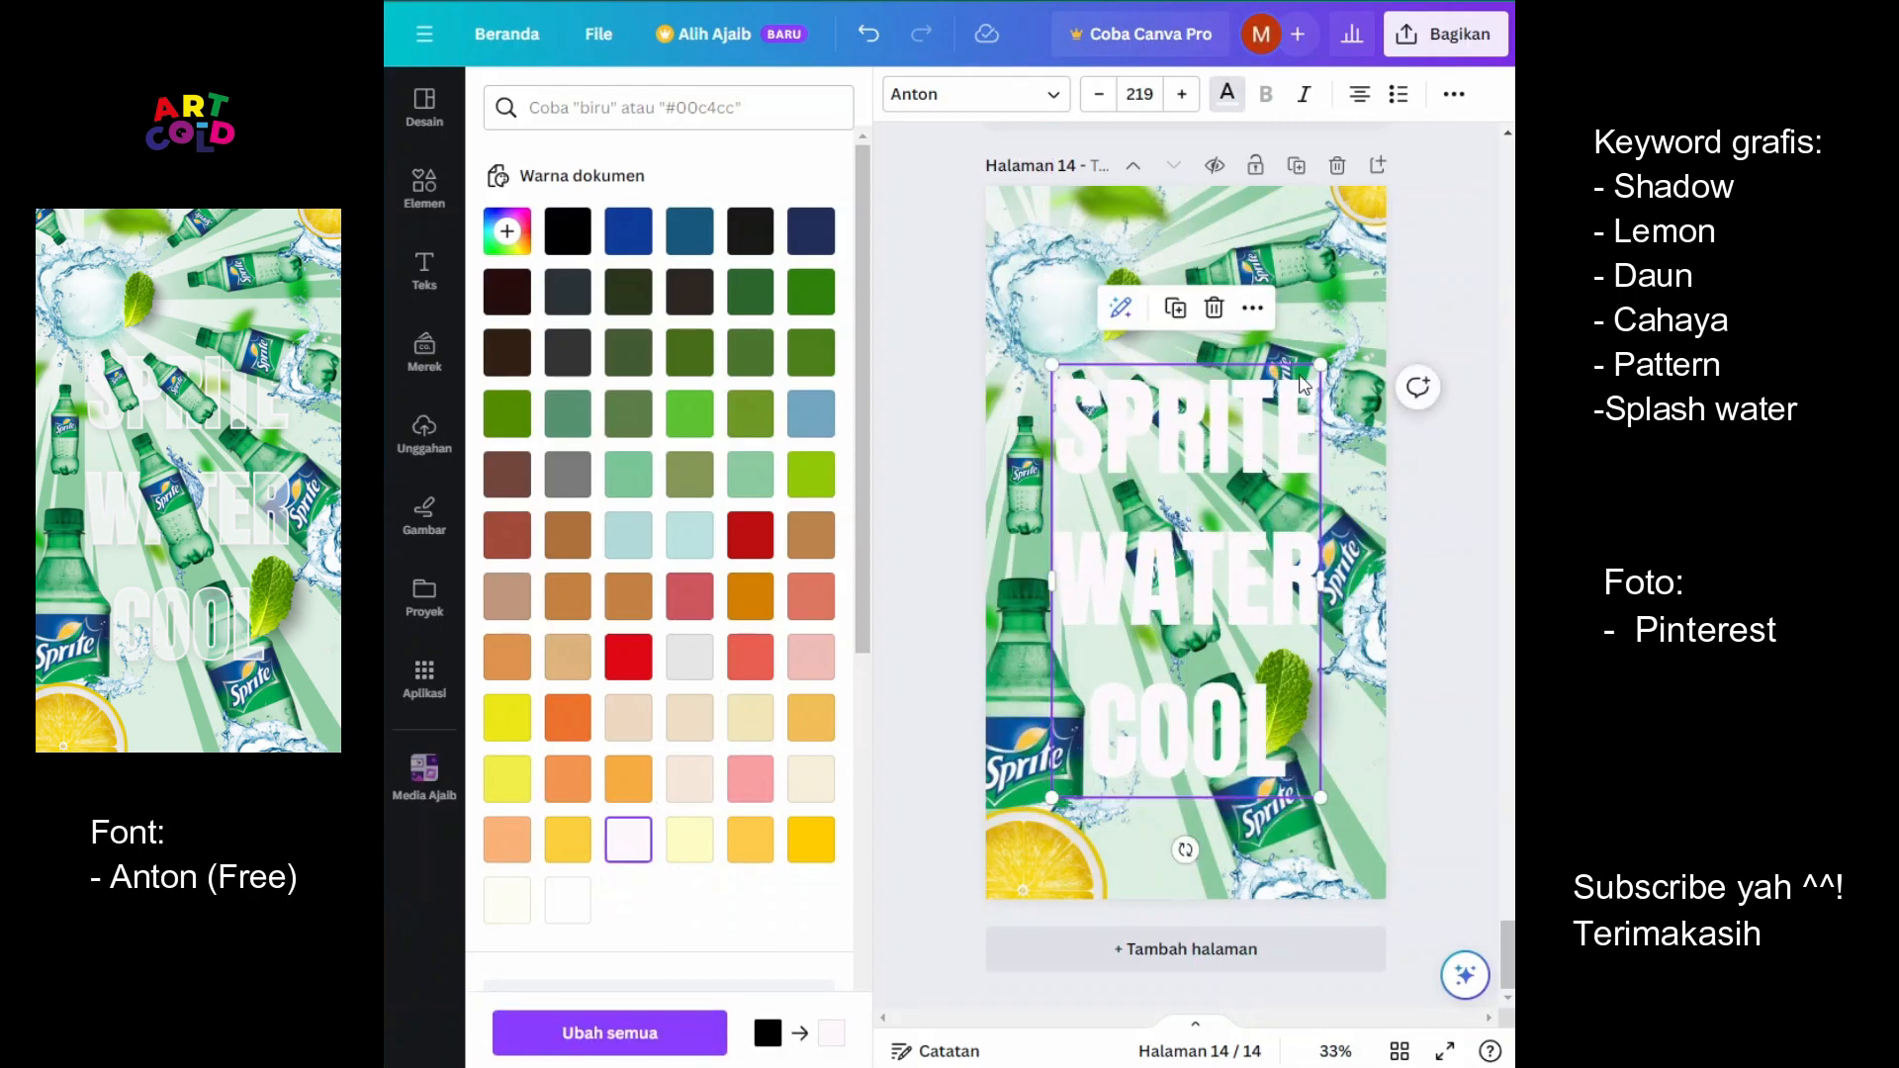
# Apply the Timbul (lift) text effect to the headline with an intensity of 29
pyautogui.click(1451, 96)
pyautogui.click(1037, 143)
pyautogui.click(777, 281)
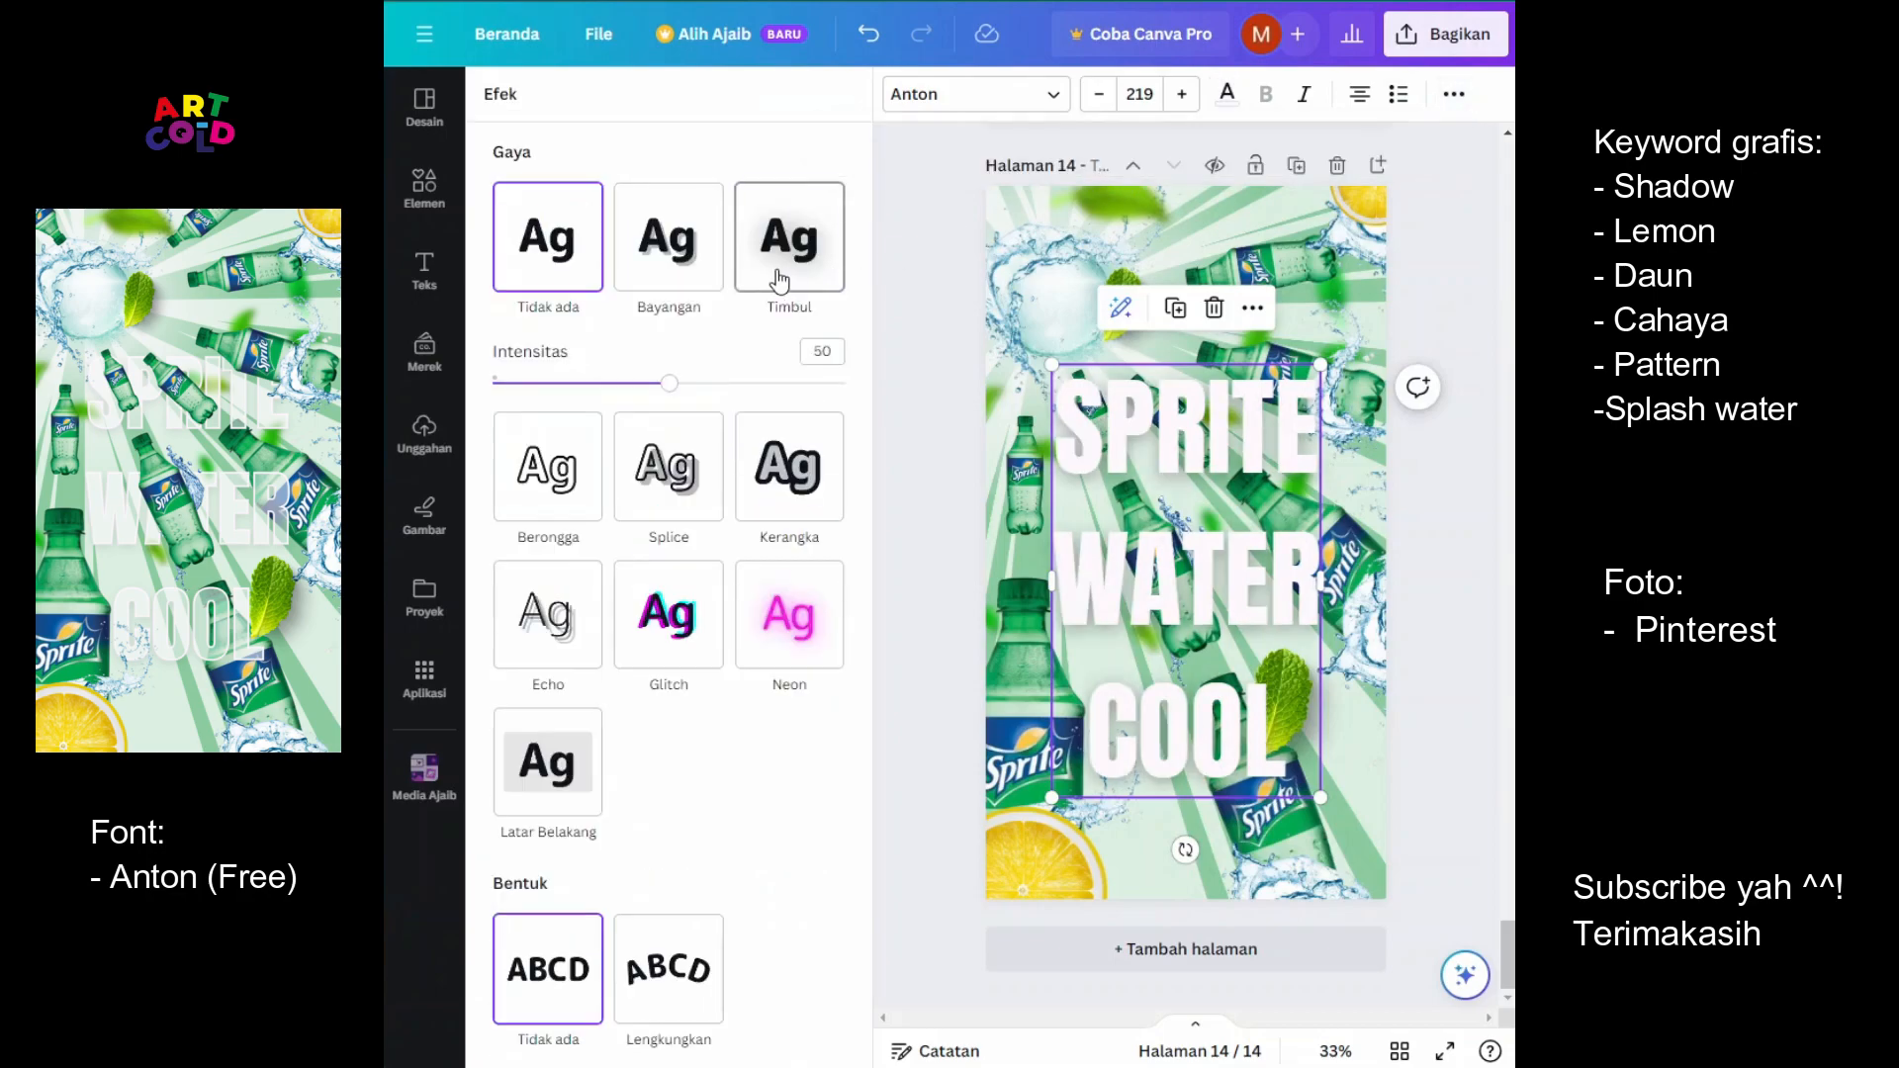
pyautogui.moveTo(652, 392); pyautogui.dragTo(597, 419)
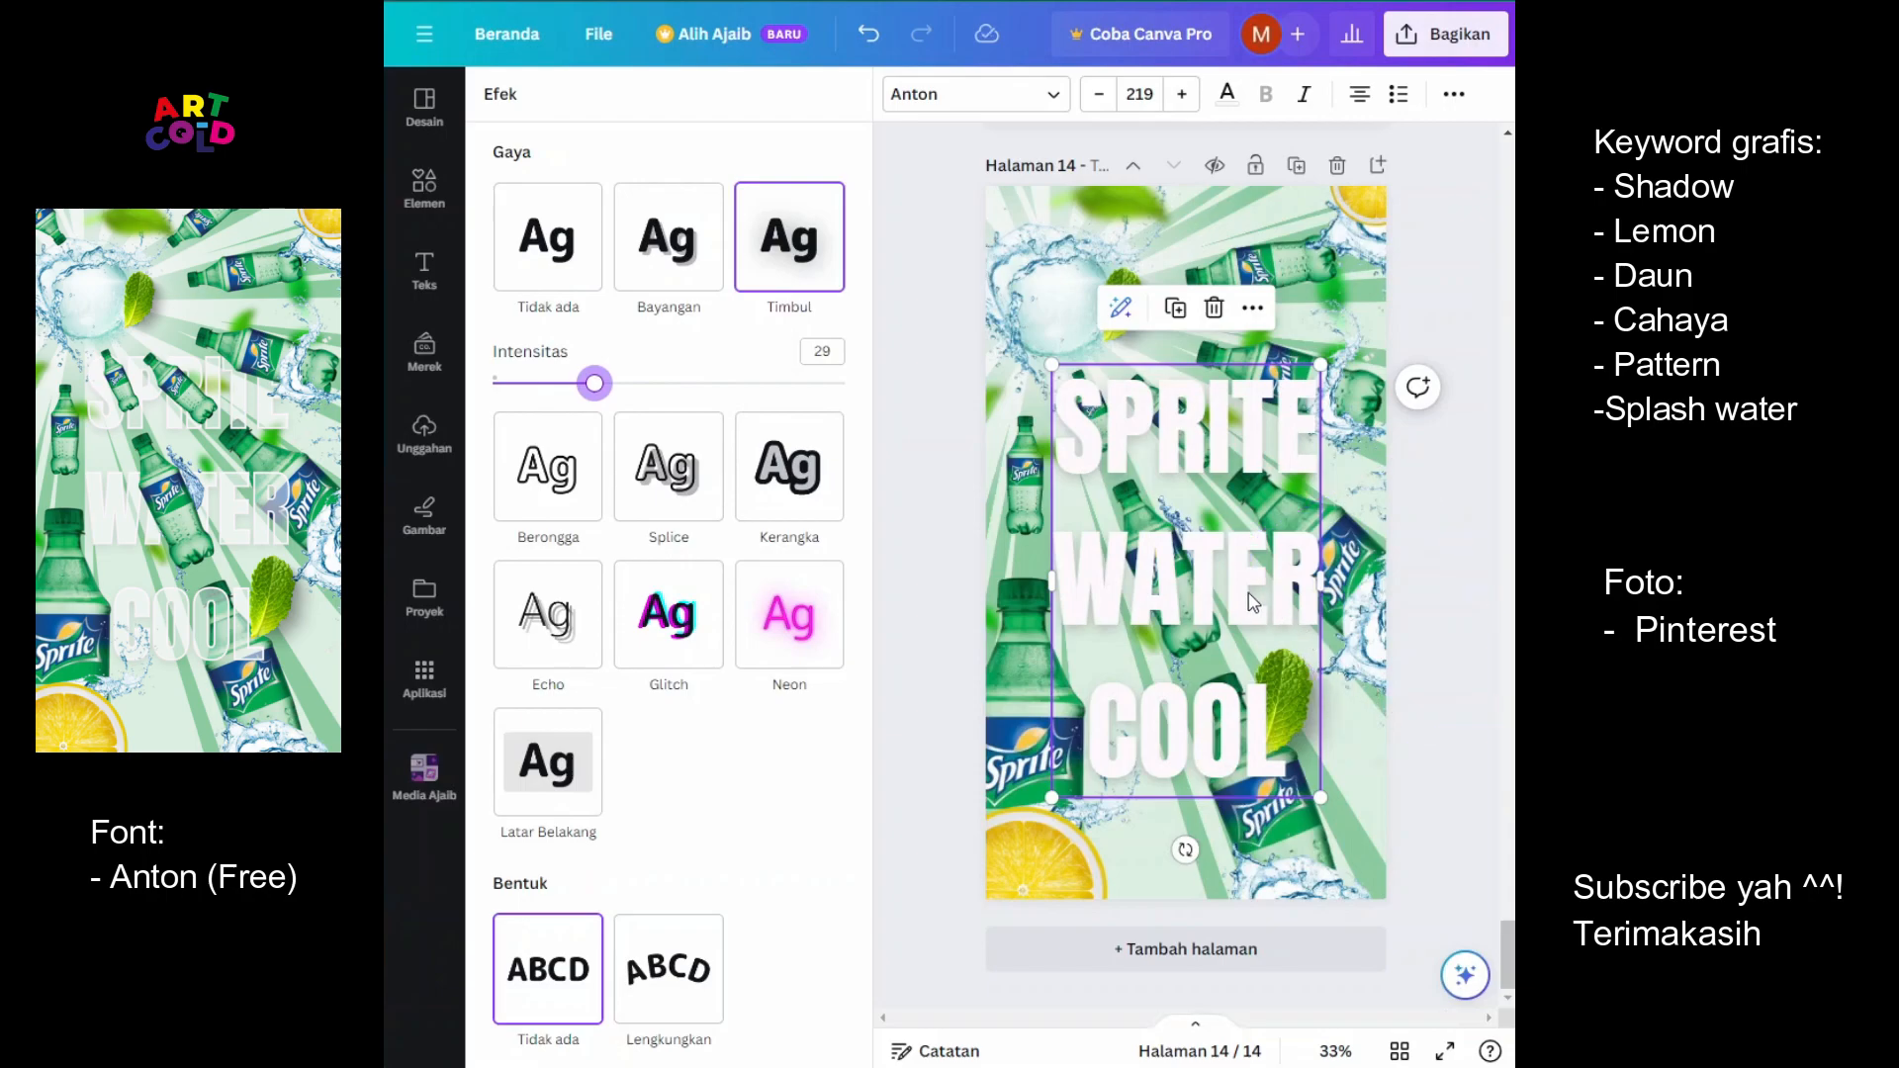
# Duplicate the headline, give the copy the Berongga (hollow) effect with thickness 28, and align it exactly over the original
pyautogui.moveTo(1203, 600); pyautogui.dragTo(1328, 585)
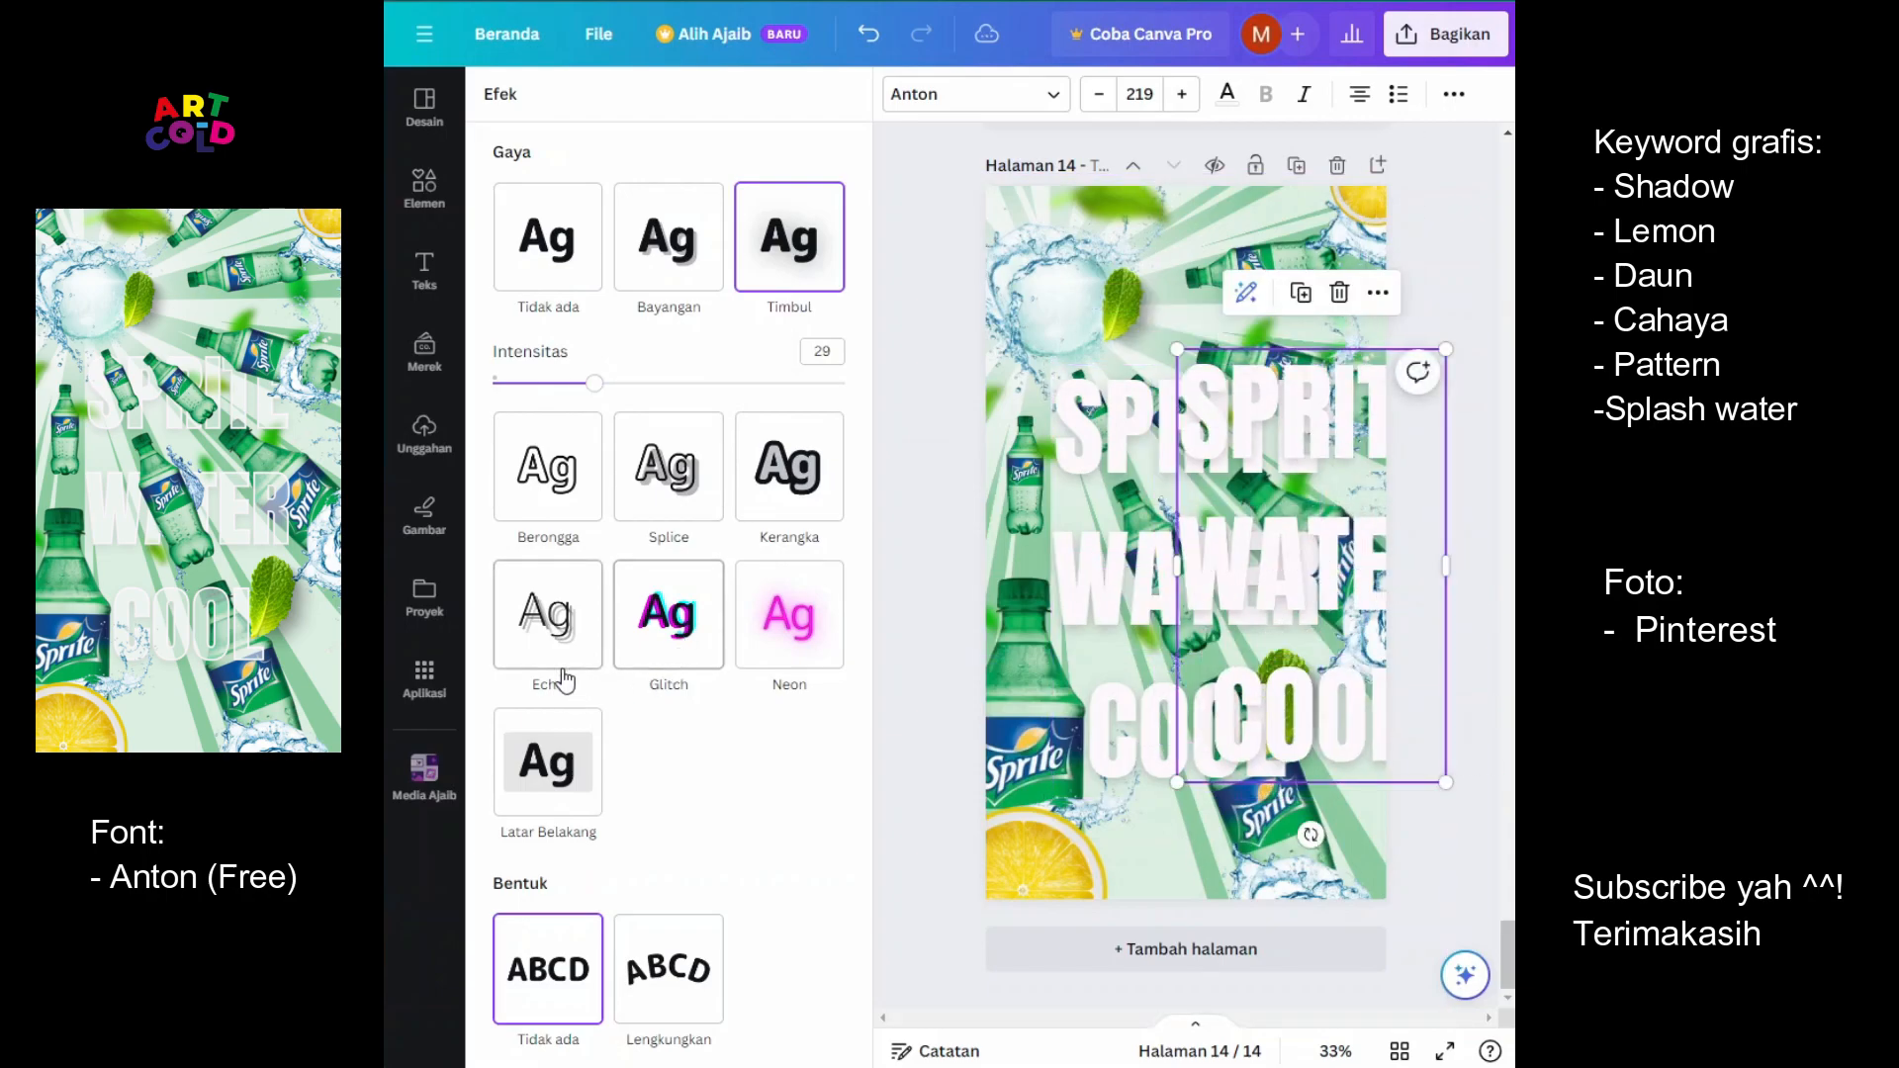
pyautogui.click(534, 480)
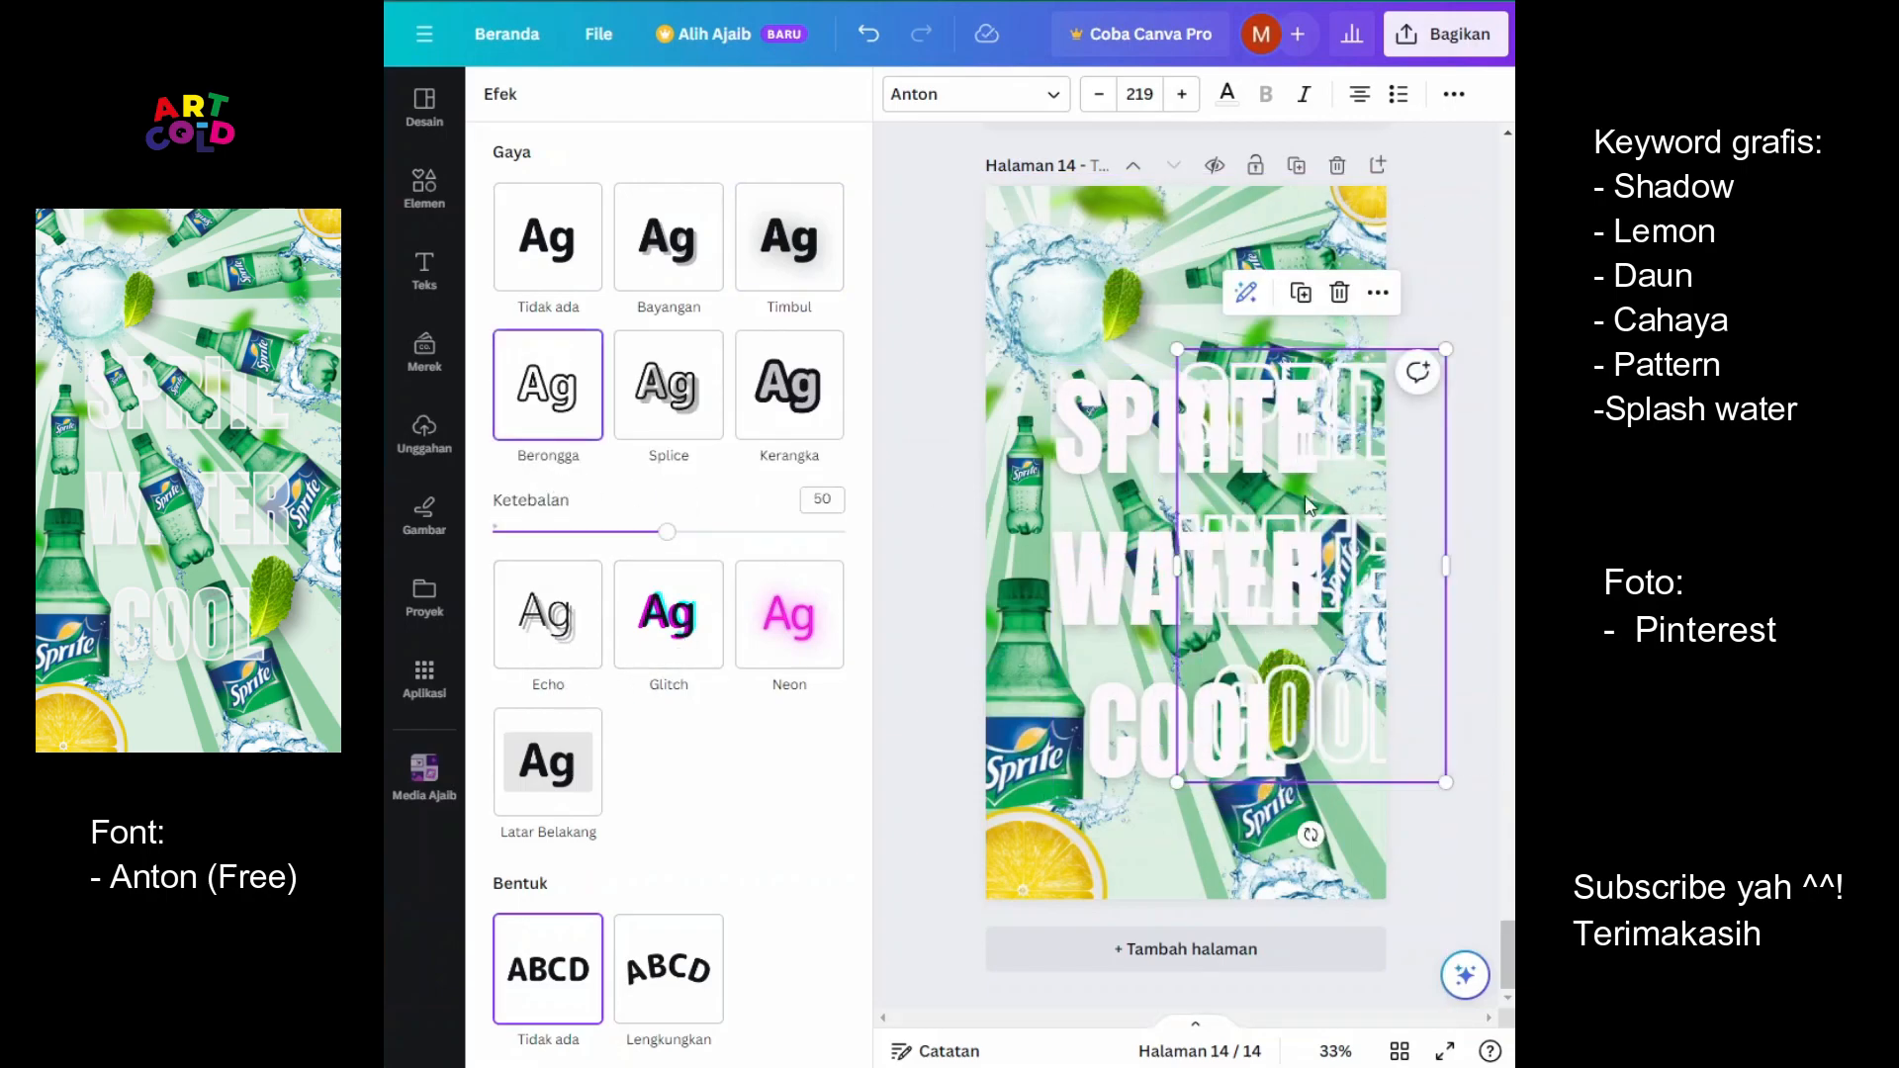
pyautogui.moveTo(672, 543); pyautogui.dragTo(585, 550)
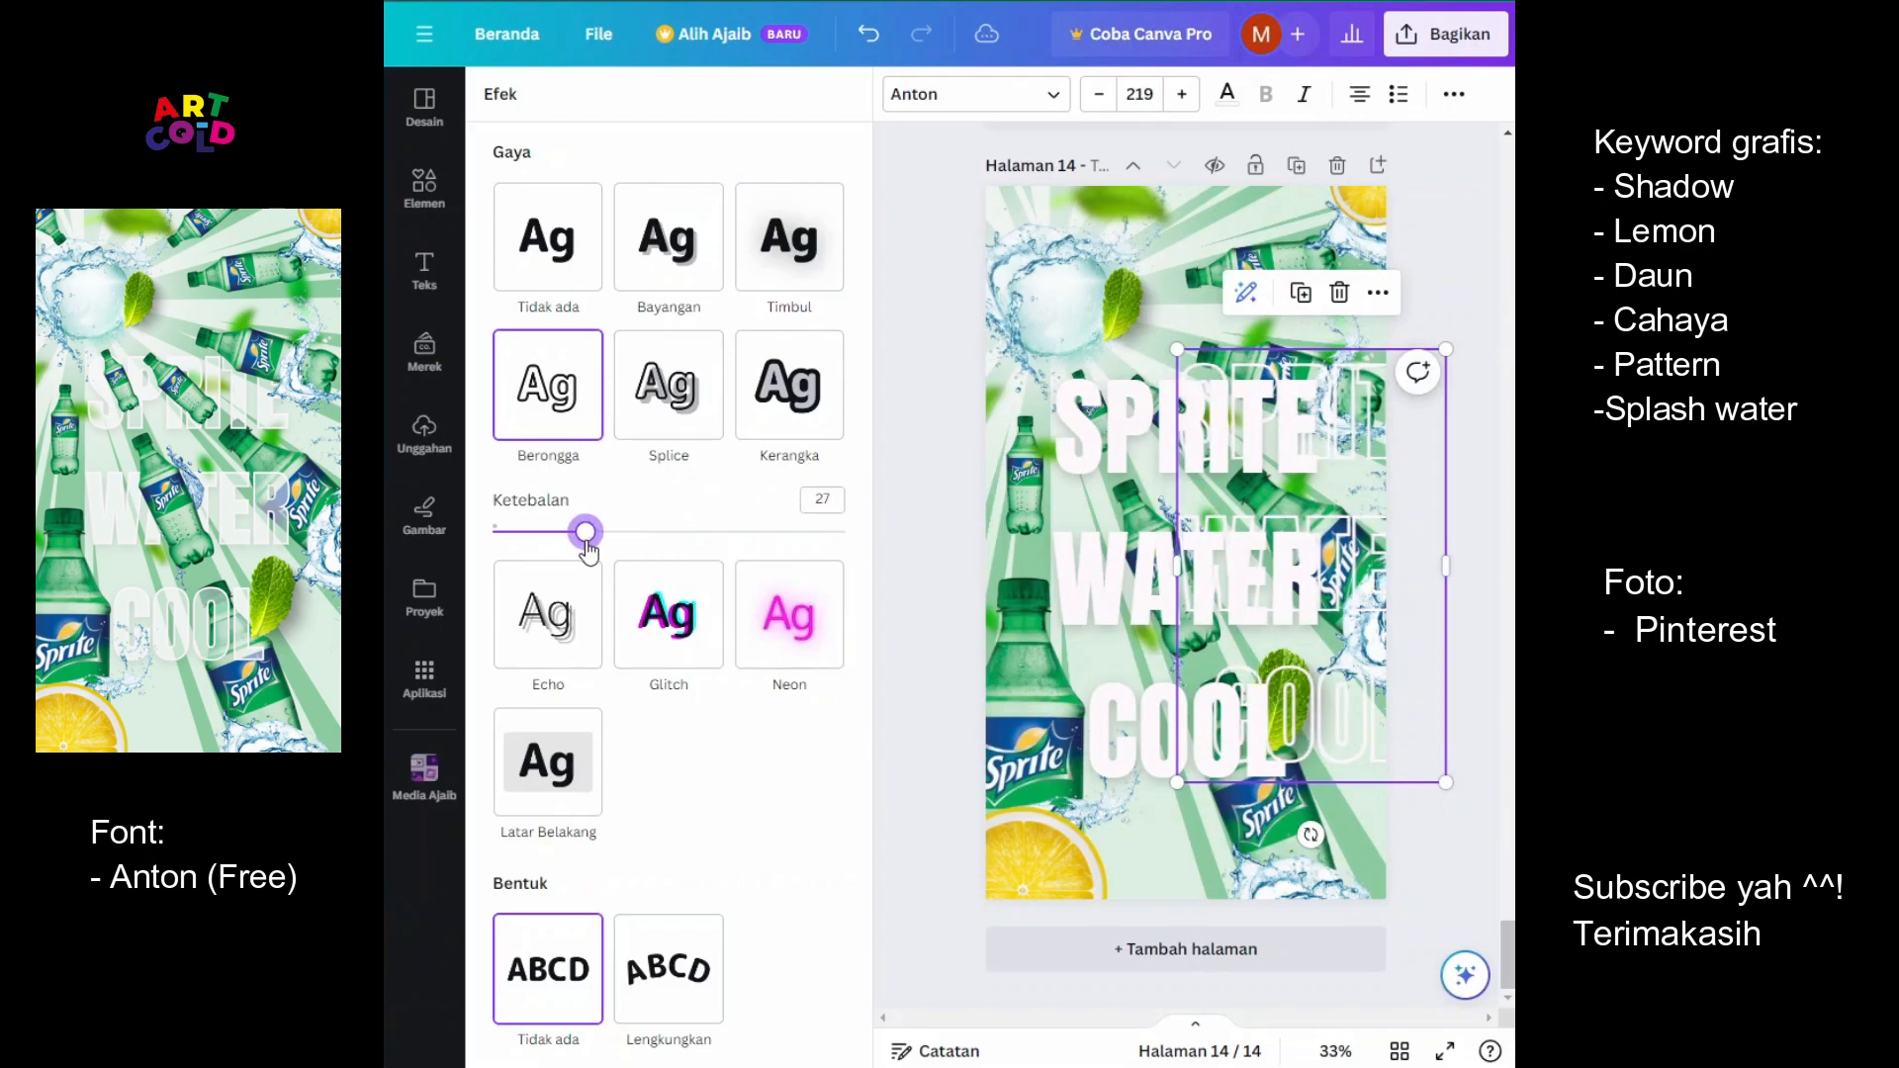
pyautogui.moveTo(1358, 445); pyautogui.dragTo(1228, 451)
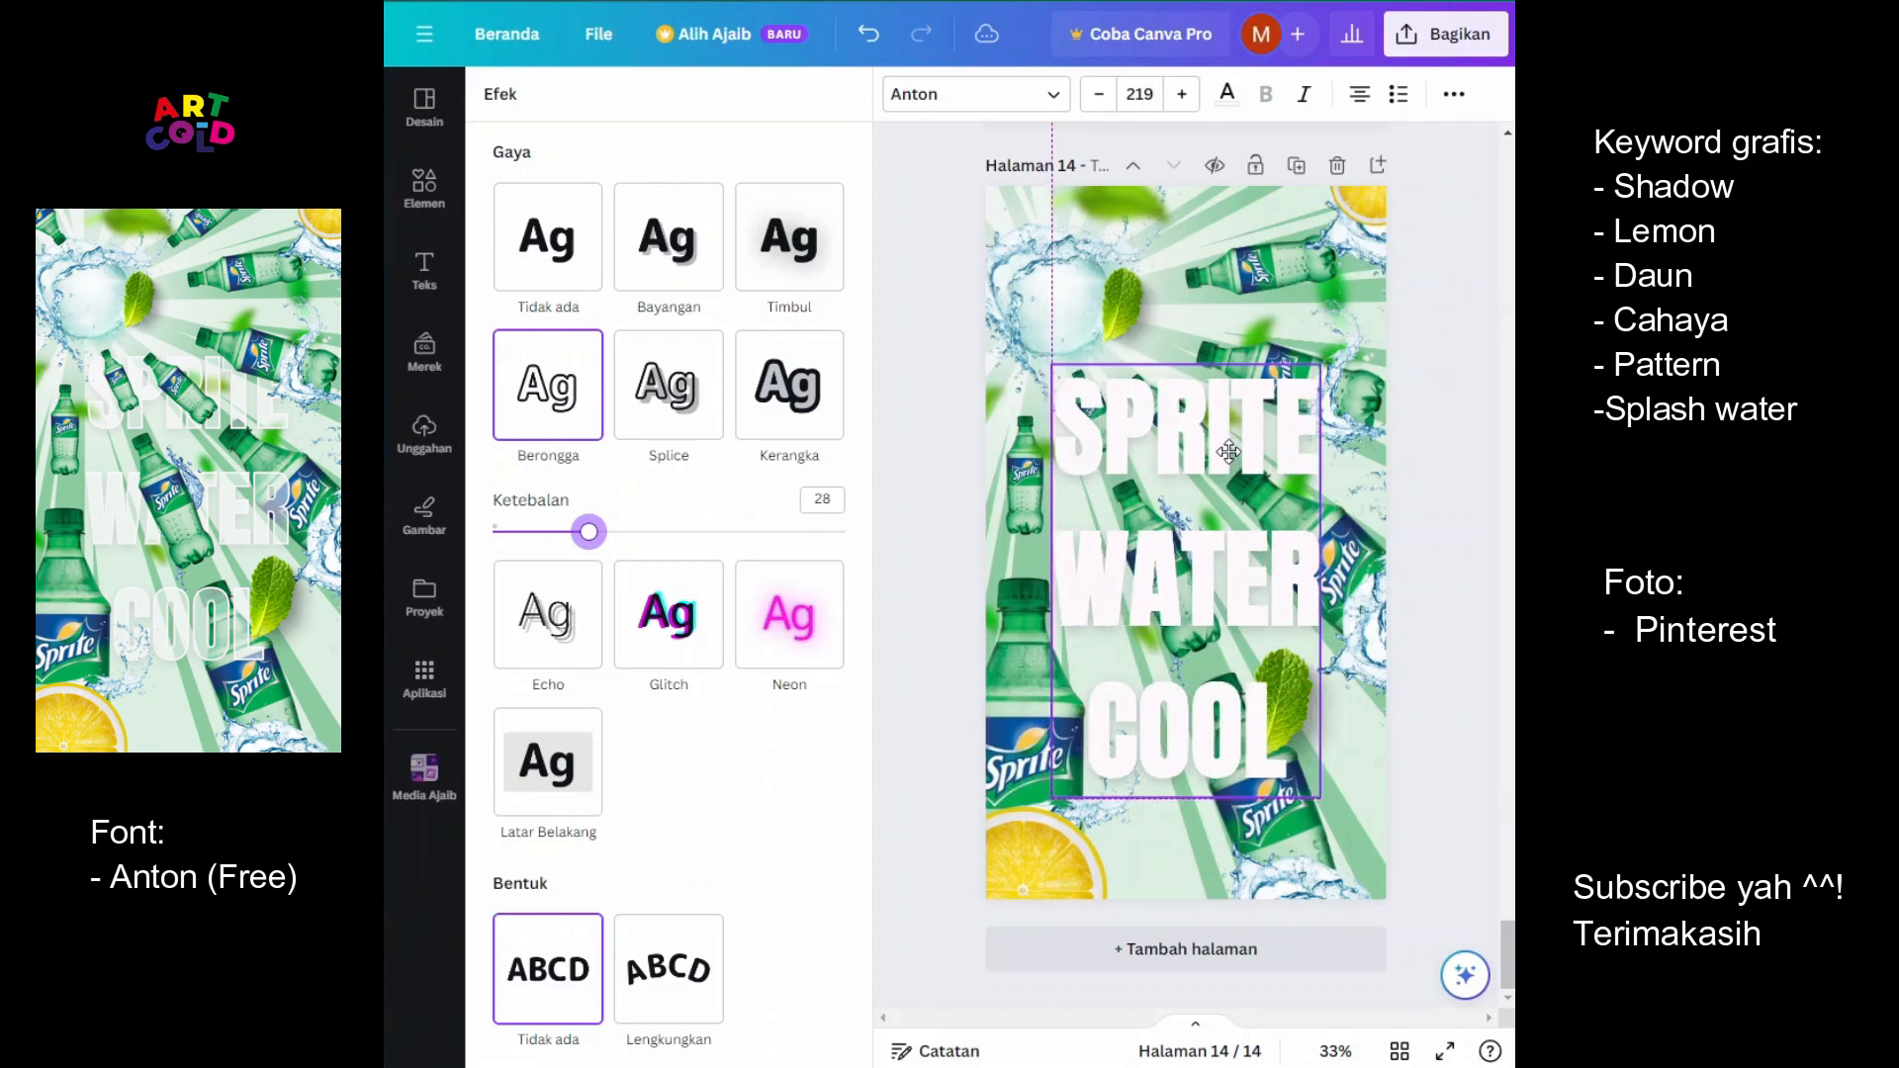
# Move the hollow headline copy below the solid headline in the layer order and select the solid one
pyautogui.rightClick(1228, 451)
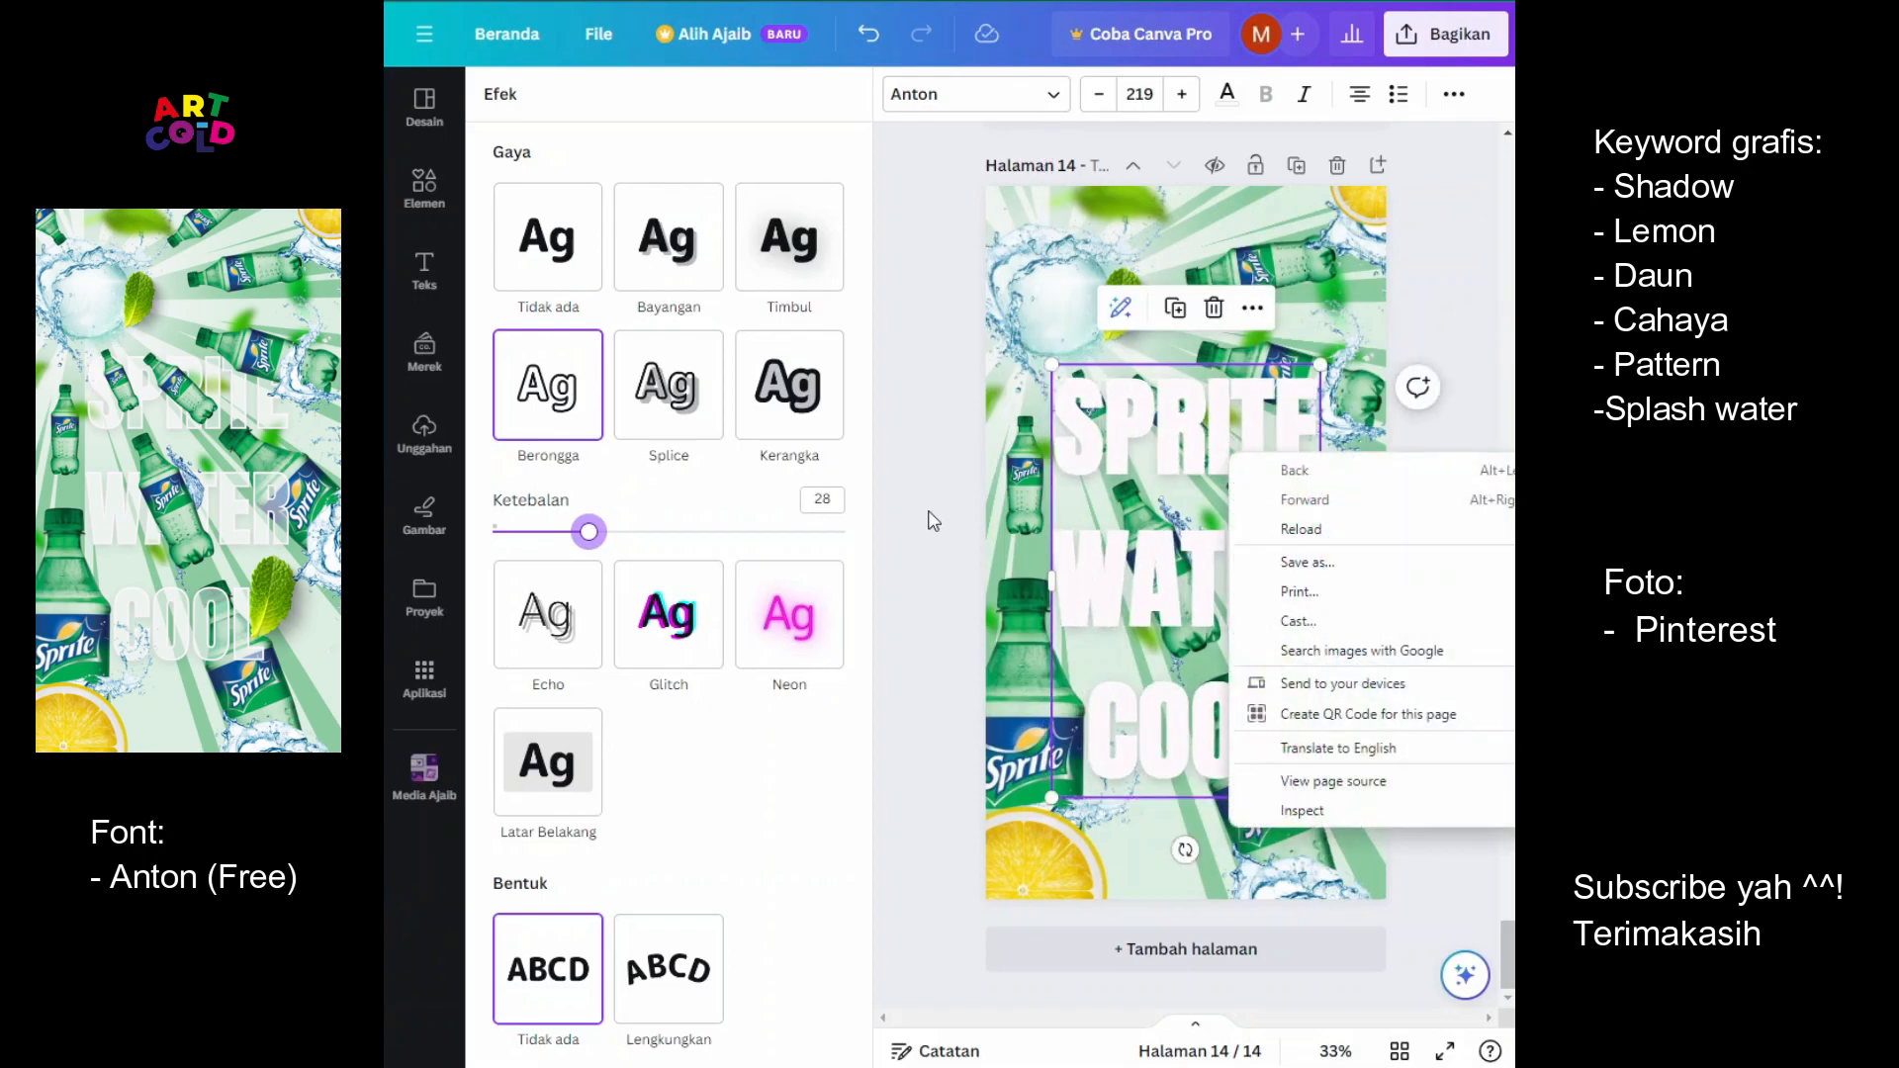
pyautogui.click(1226, 456)
pyautogui.click(1444, 613)
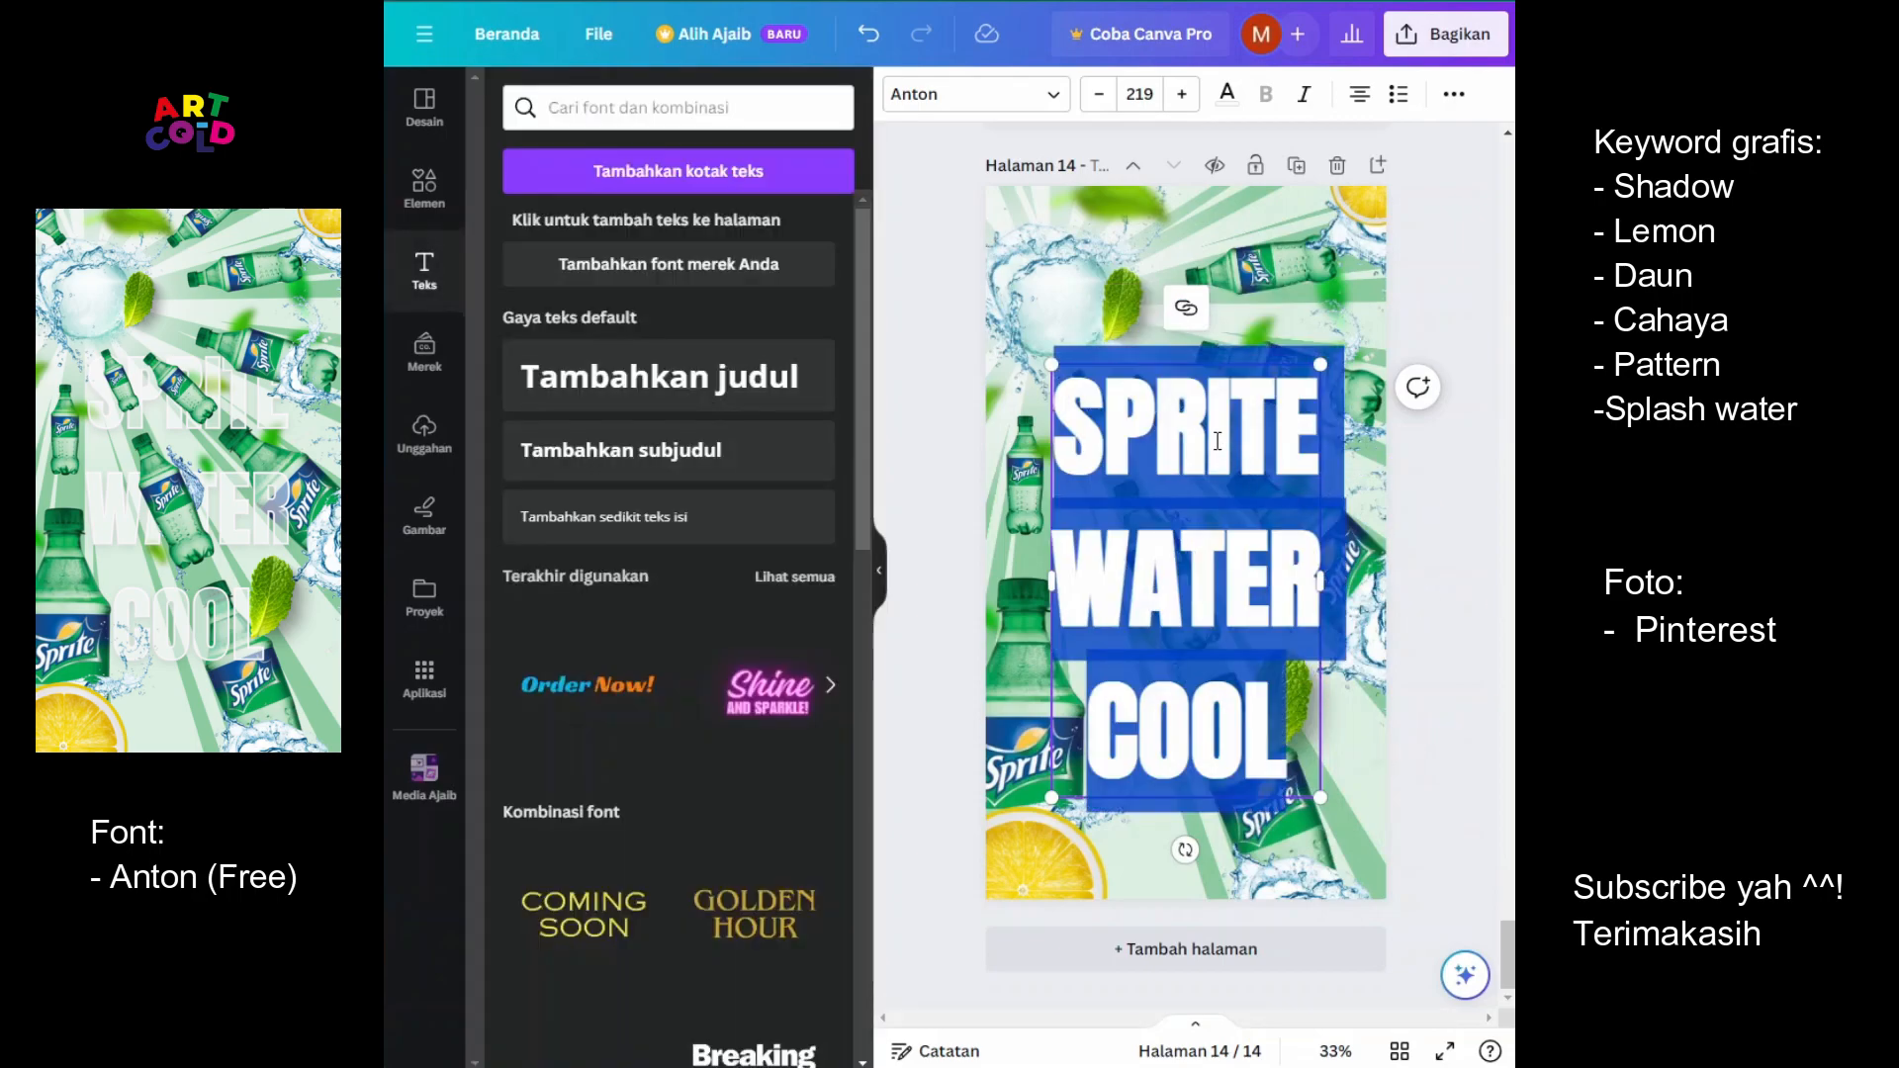
pyautogui.click(1218, 456)
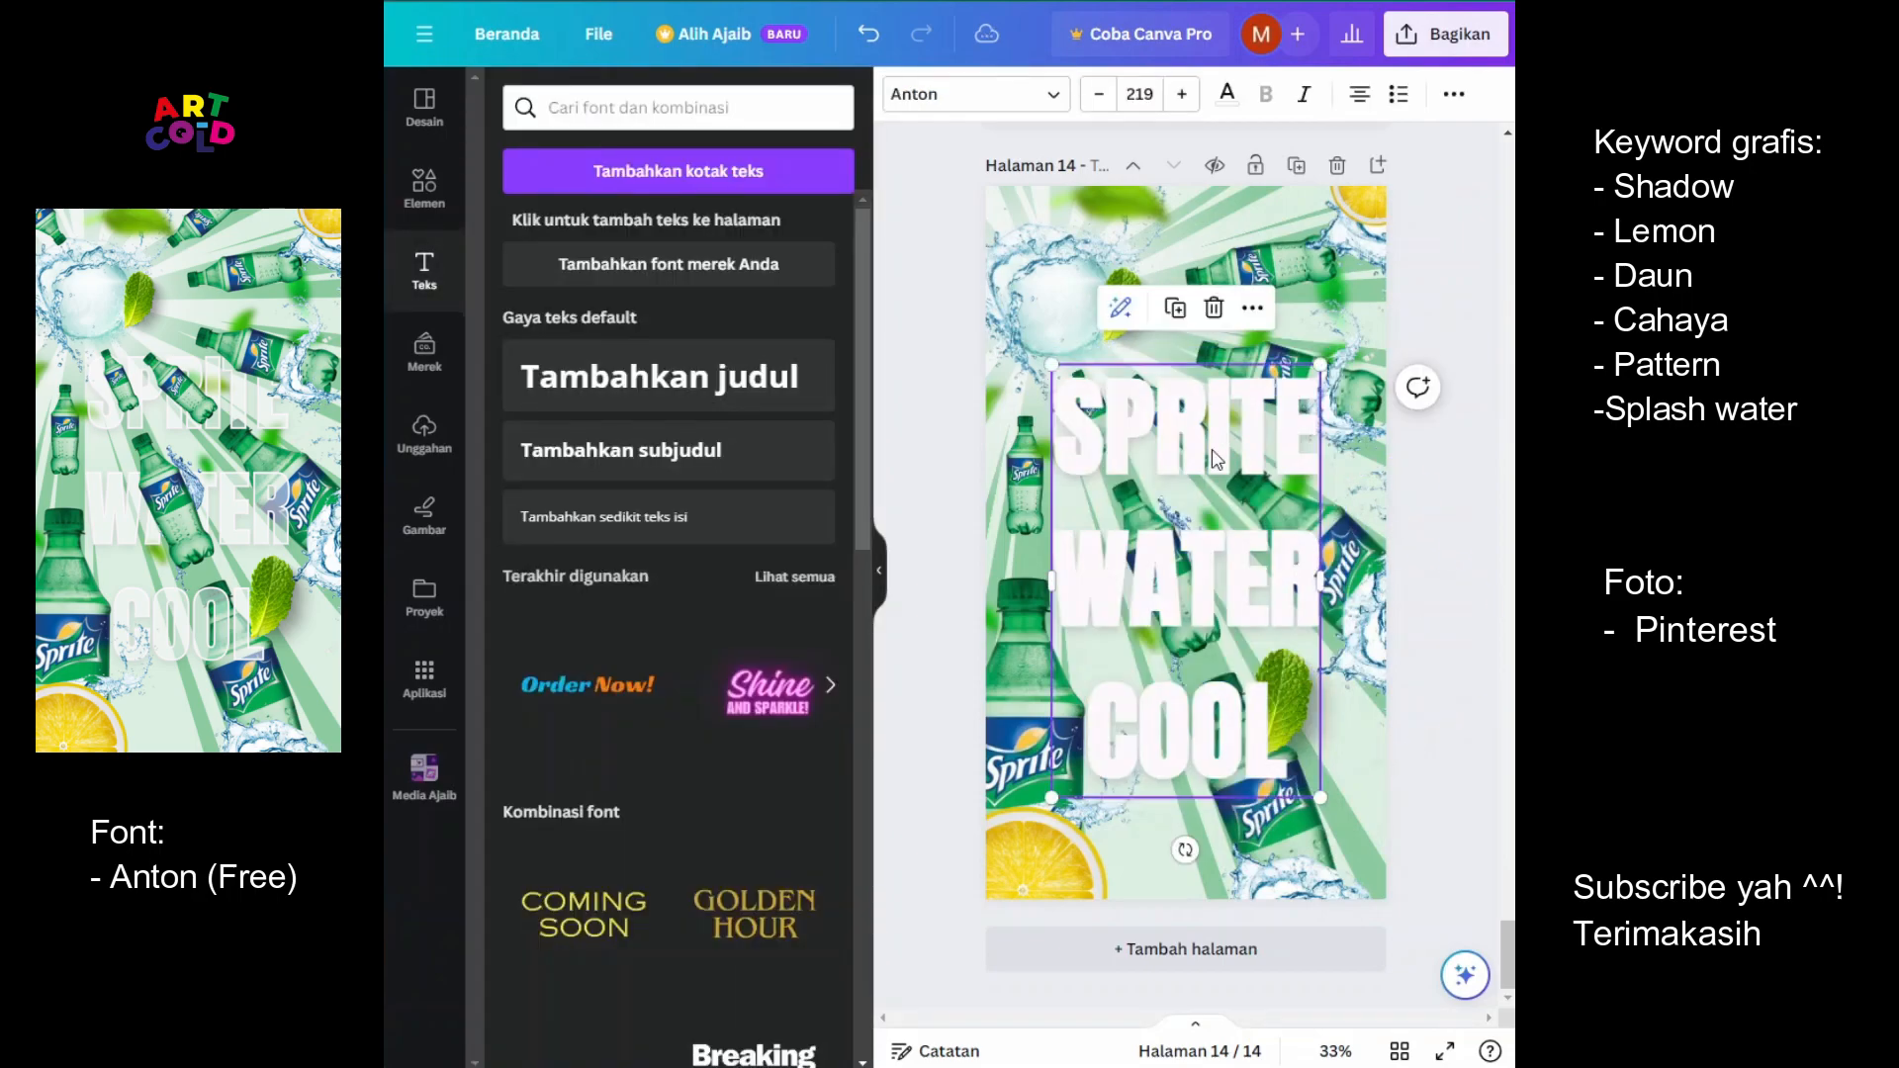
pyautogui.rightClick(1218, 458)
pyautogui.moveTo(1009, 736)
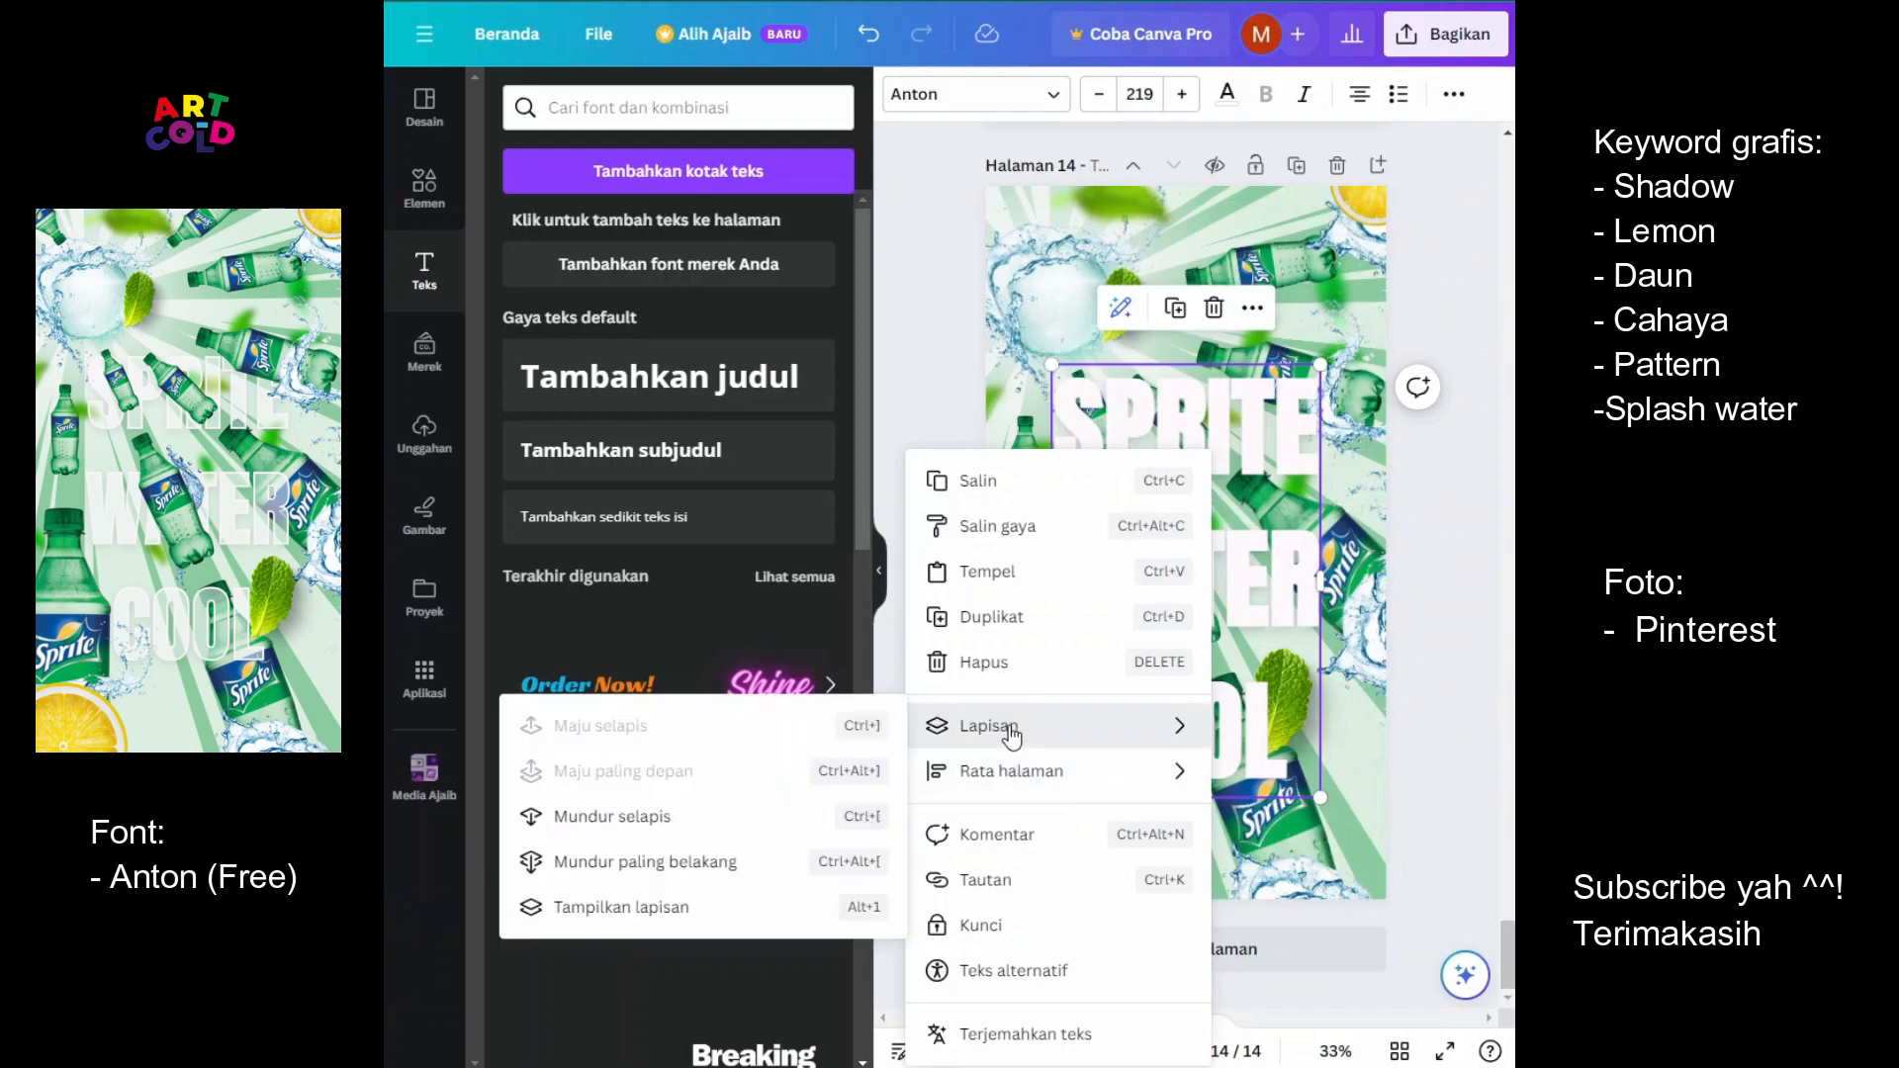
pyautogui.click(657, 908)
pyautogui.moveTo(697, 249); pyautogui.dragTo(713, 360)
pyautogui.click(719, 265)
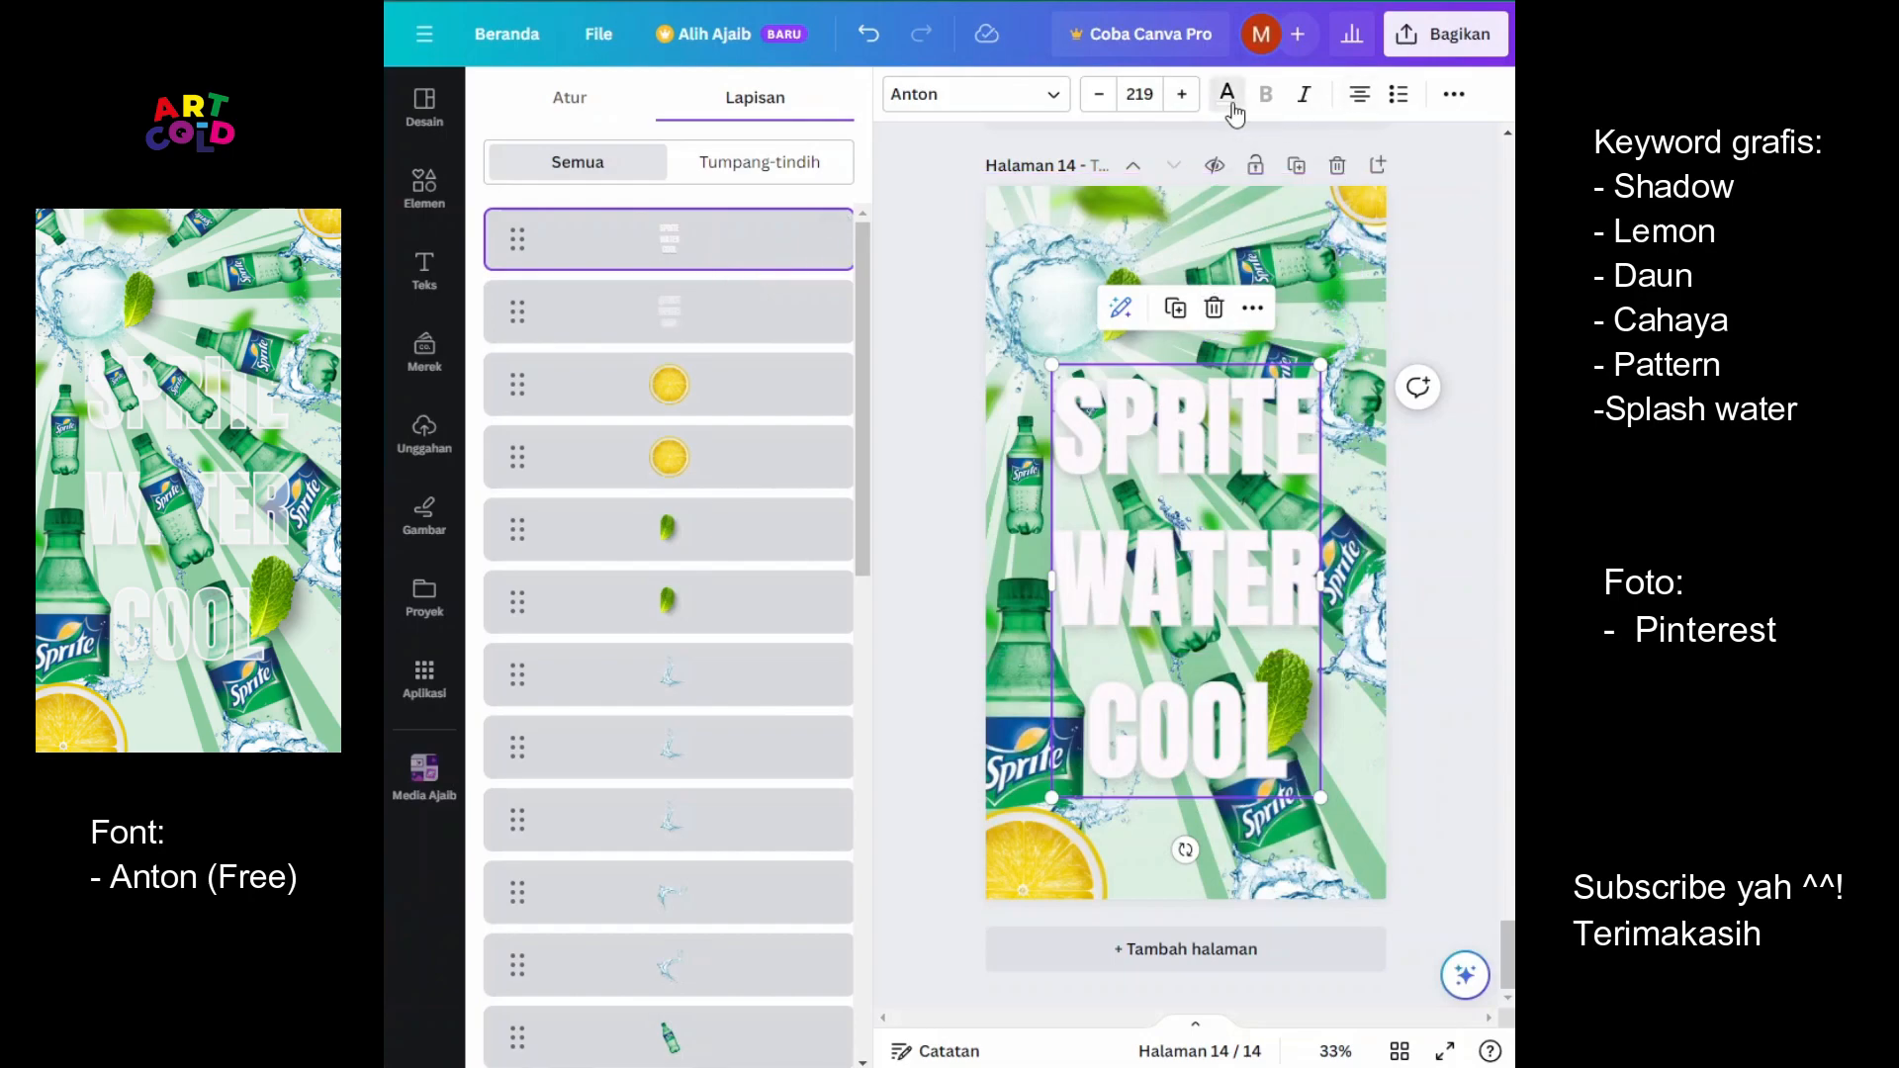
# Lower the solid headline's transparency value to 58
pyautogui.click(1227, 96)
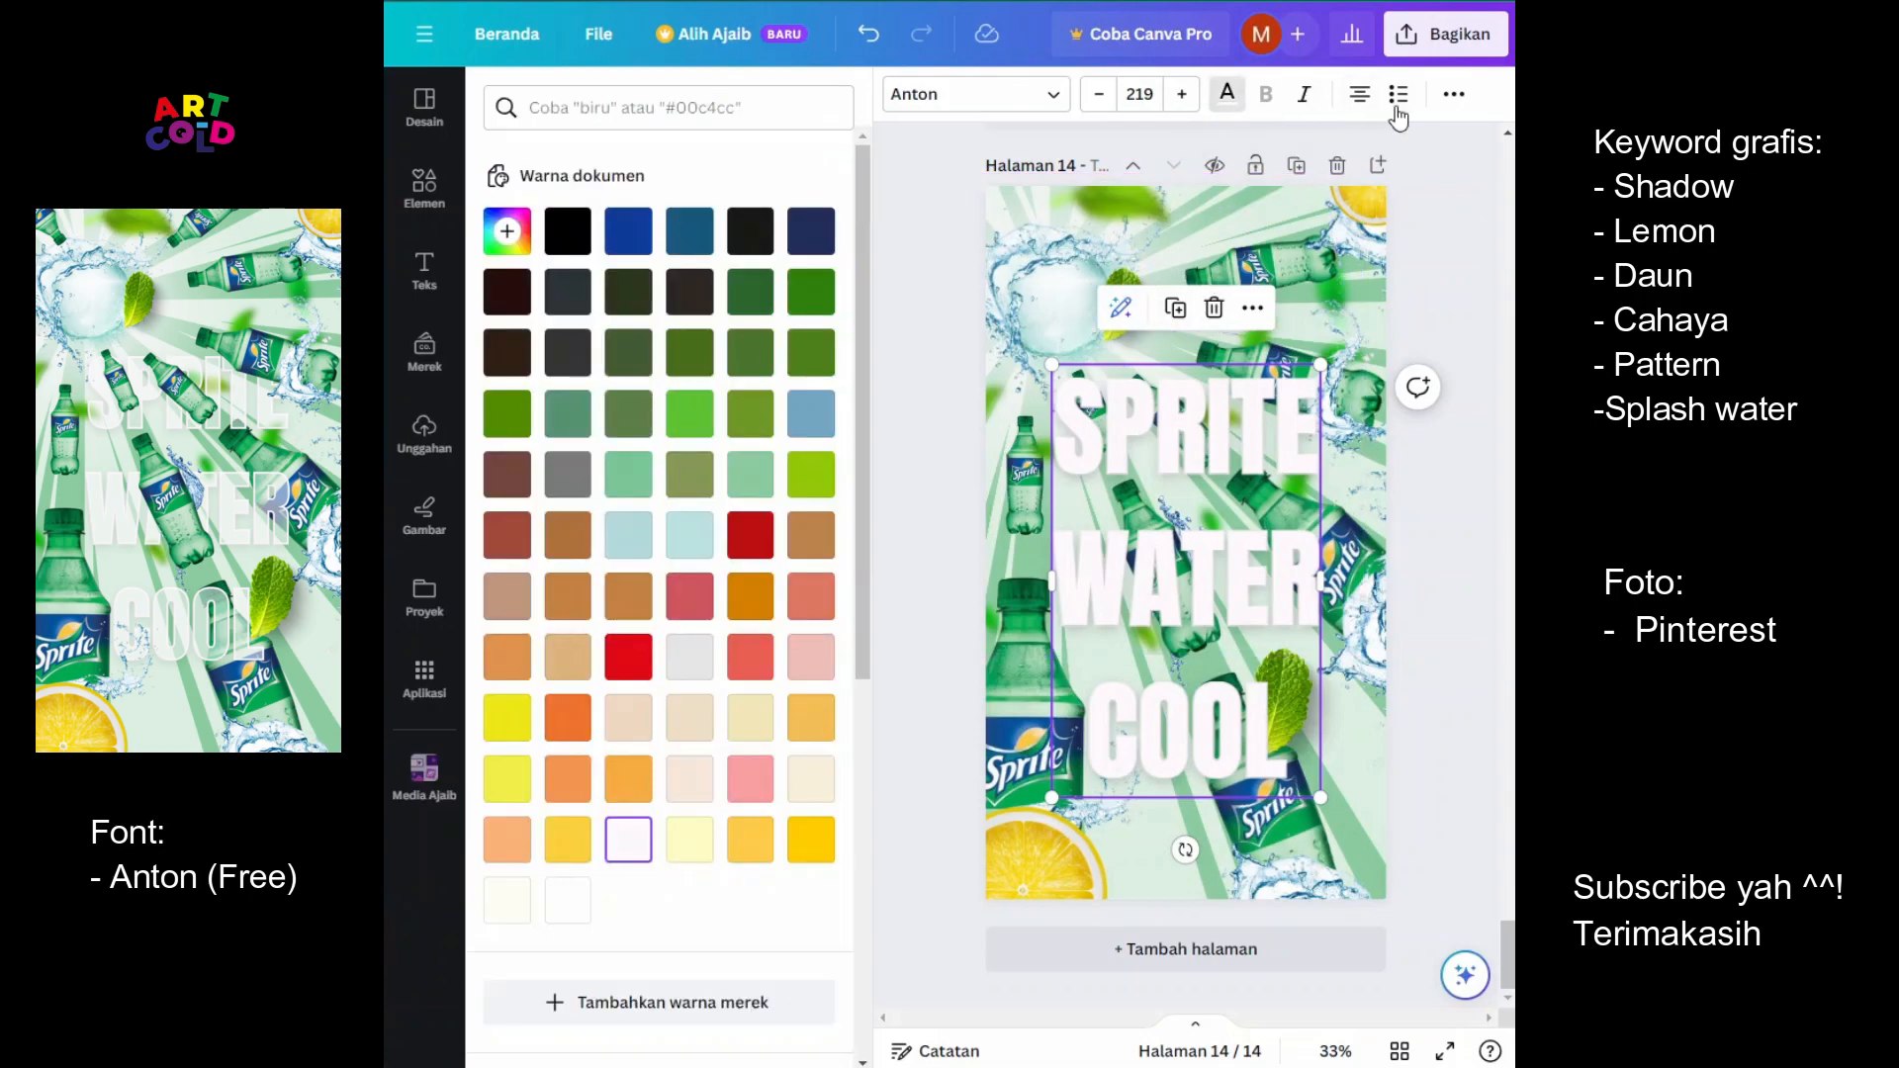
pyautogui.click(1447, 99)
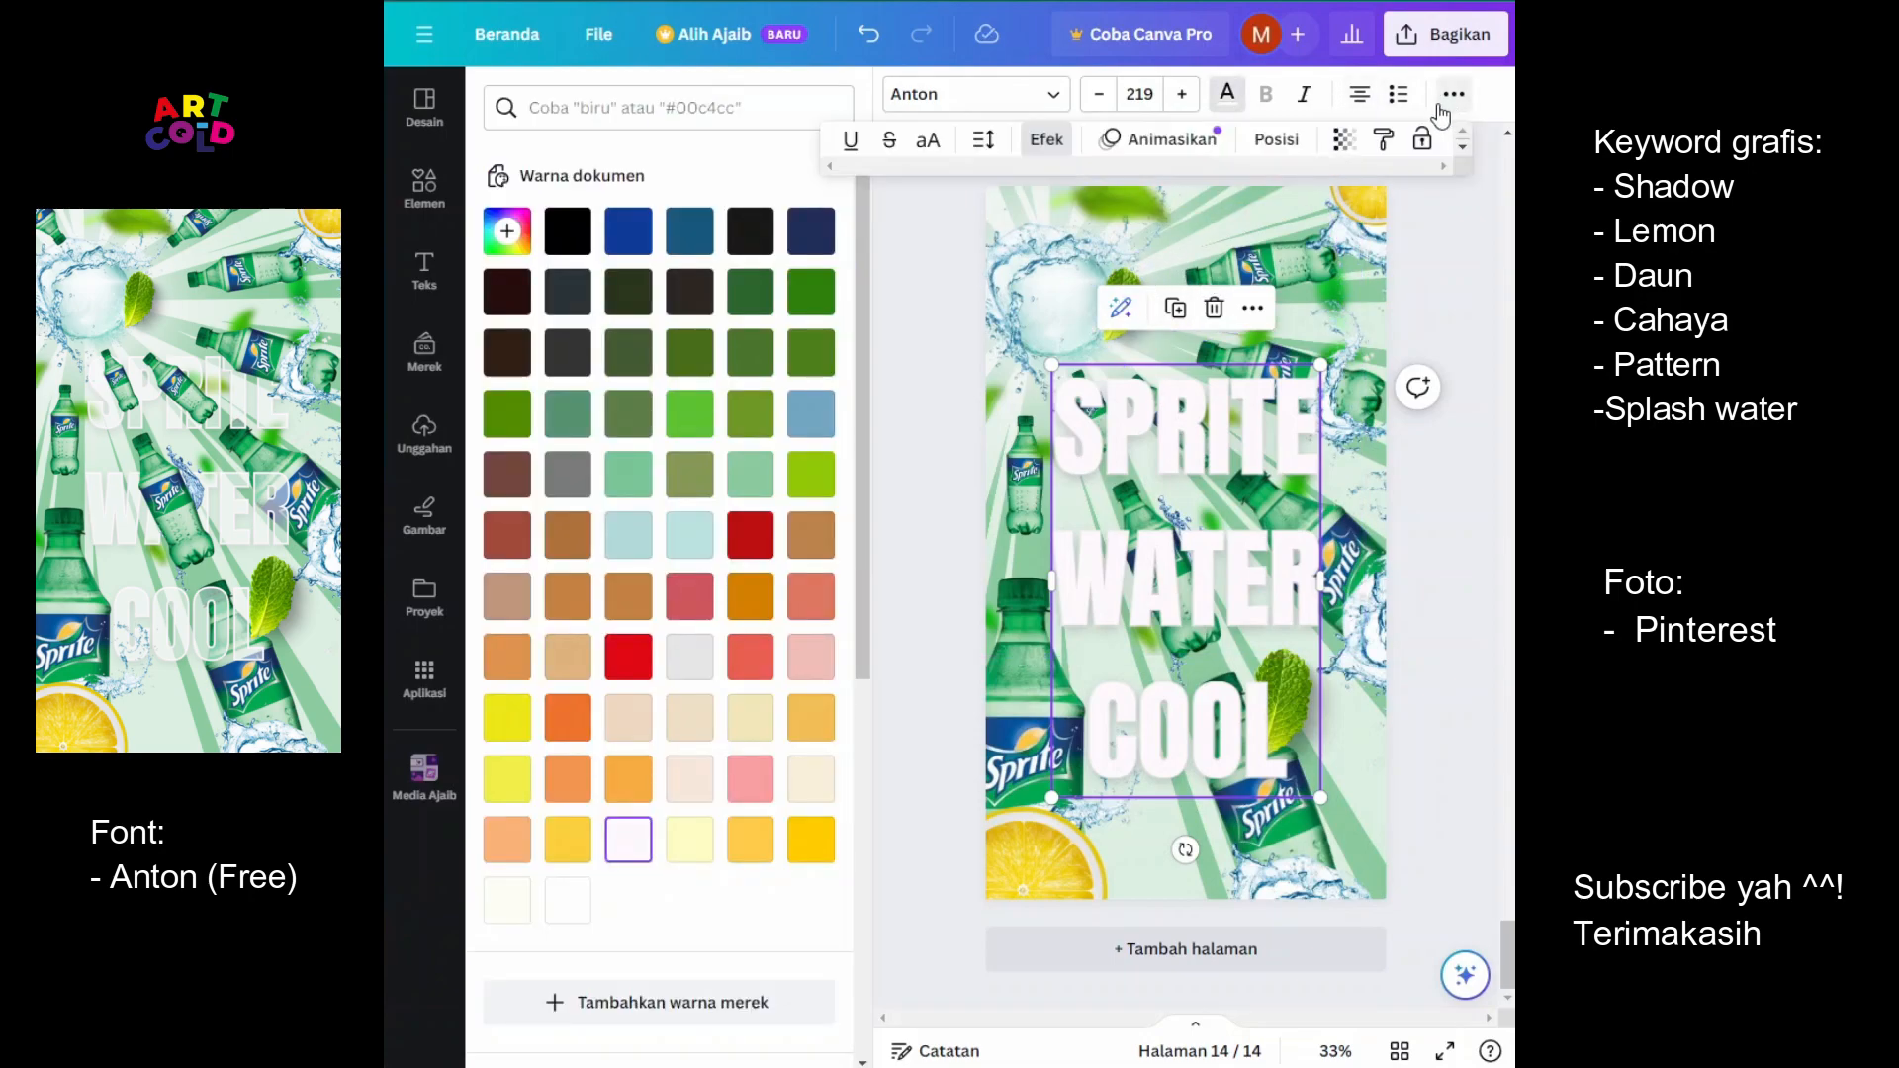
pyautogui.click(1342, 144)
pyautogui.moveTo(1343, 199); pyautogui.dragTo(1242, 202)
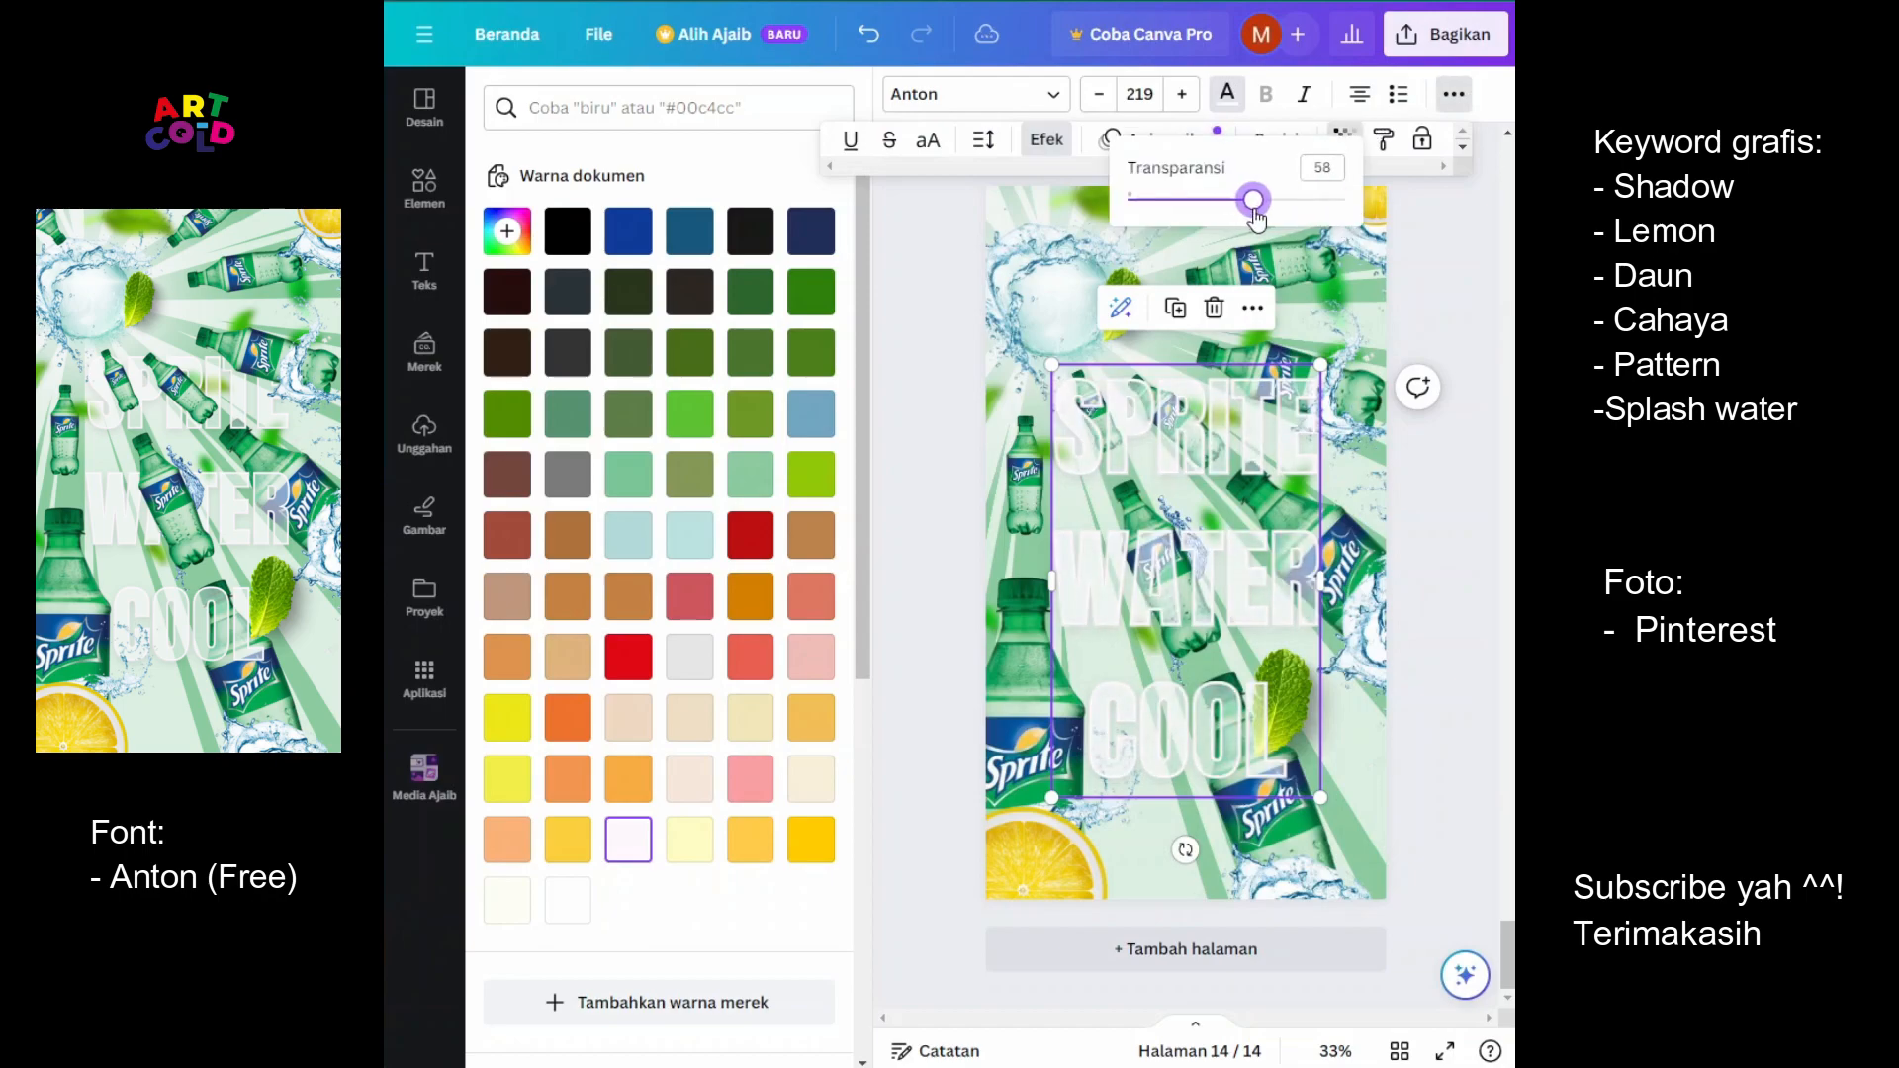
pyautogui.click(1462, 534)
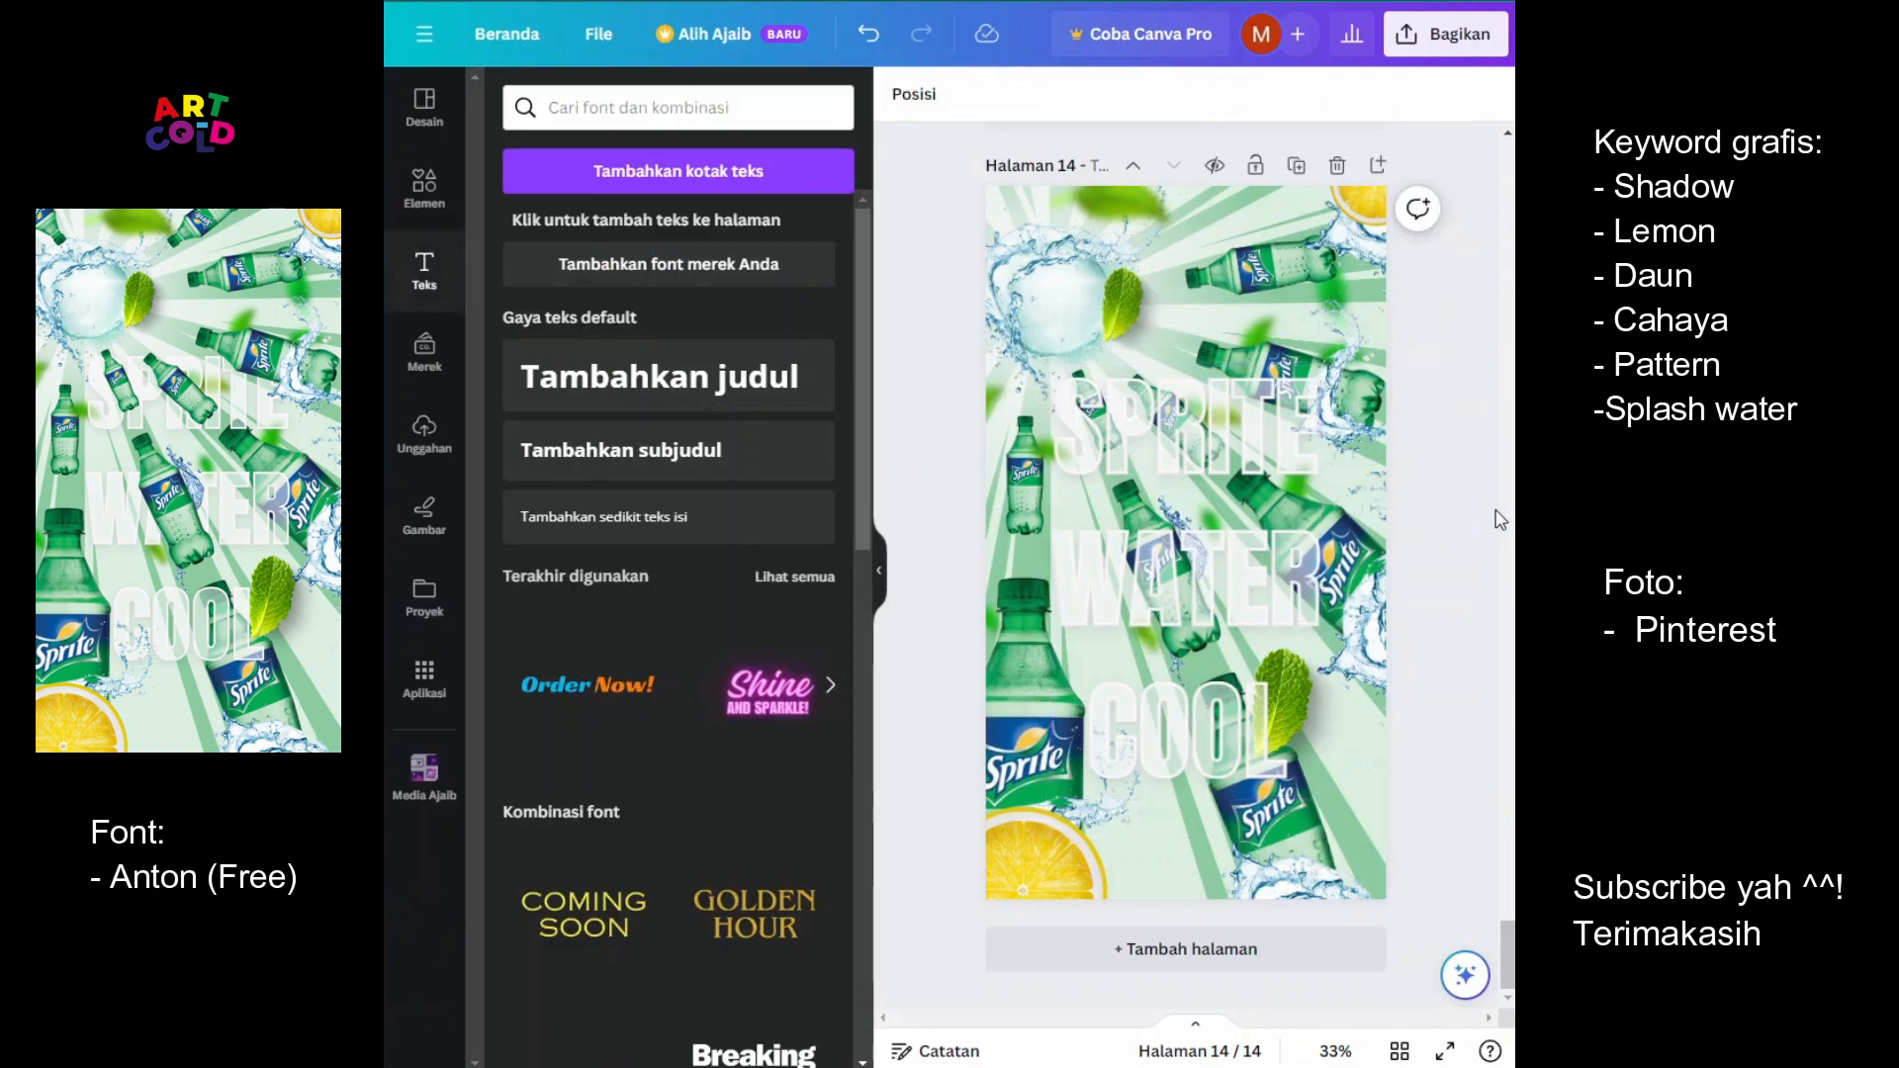
# Select the solid and hollow "SPRITE WATER COOL" headline layers together and group them
pyautogui.click(1279, 450)
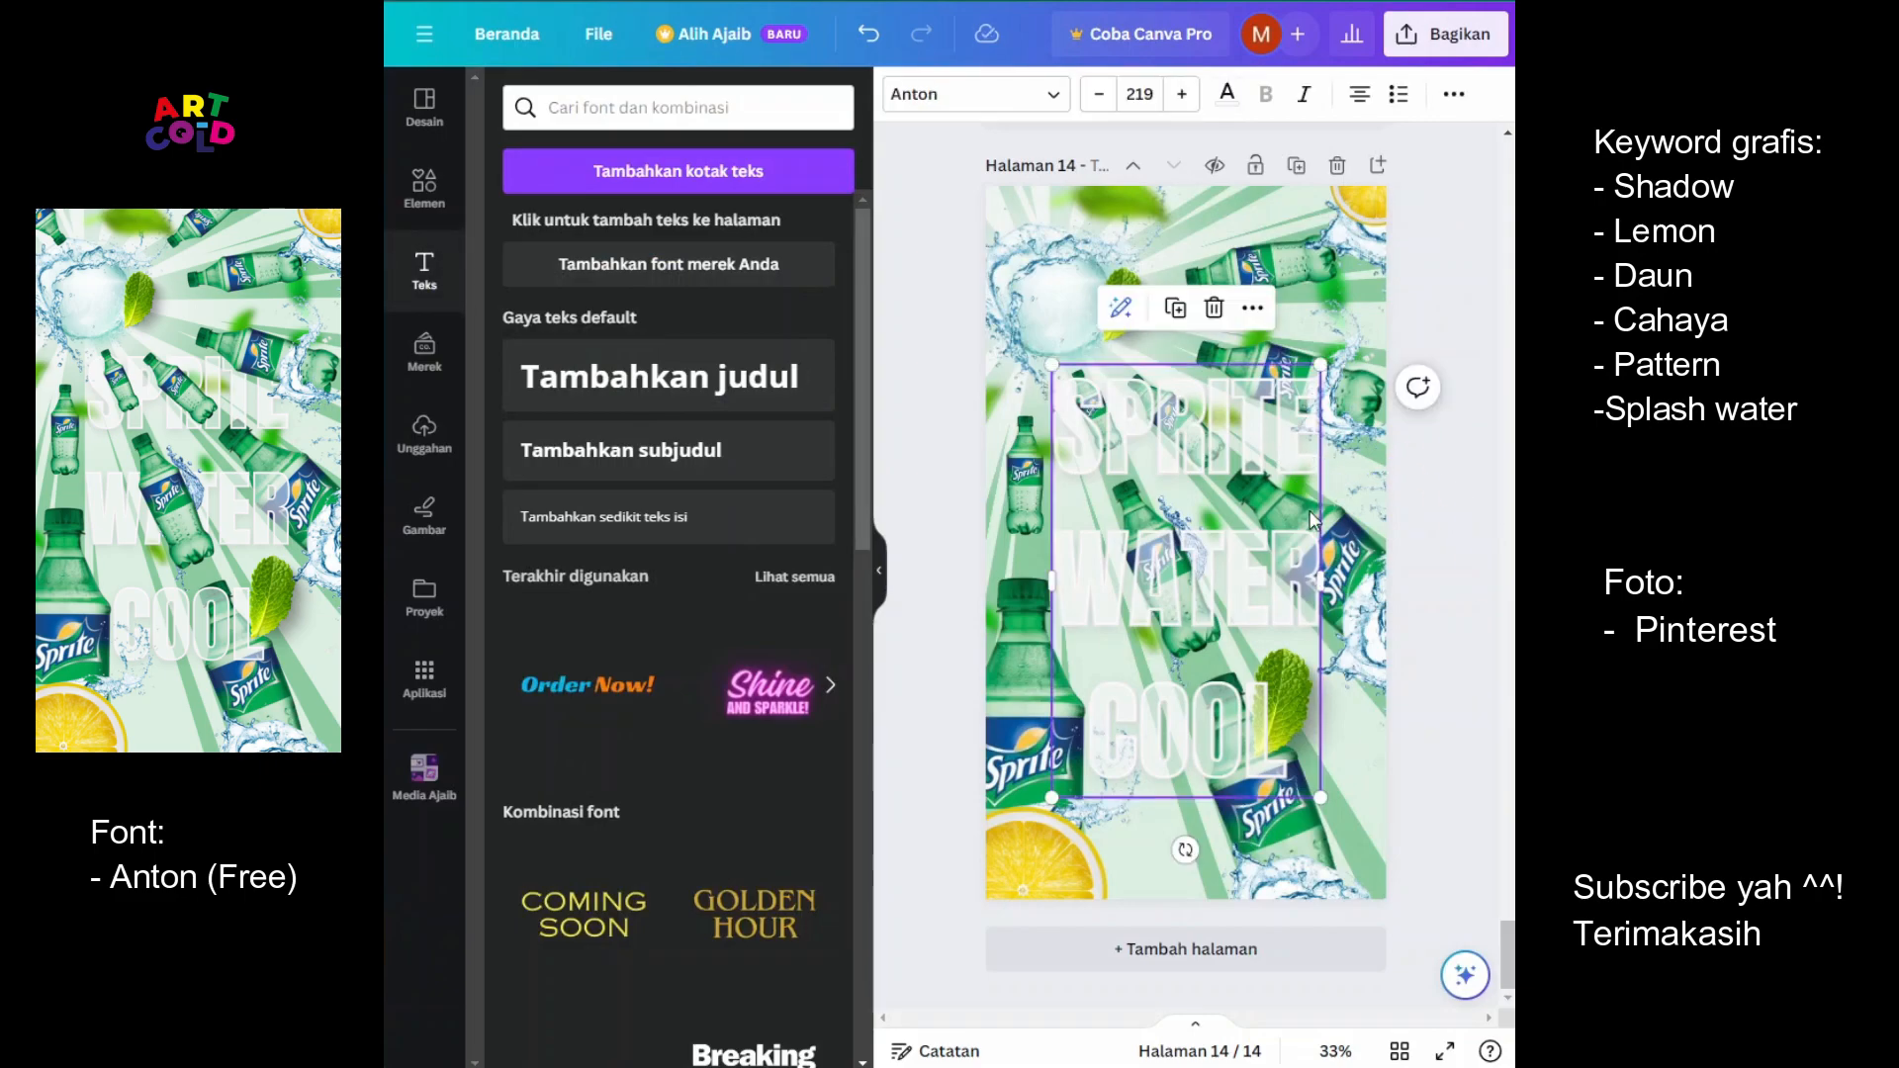
pyautogui.click(1297, 558)
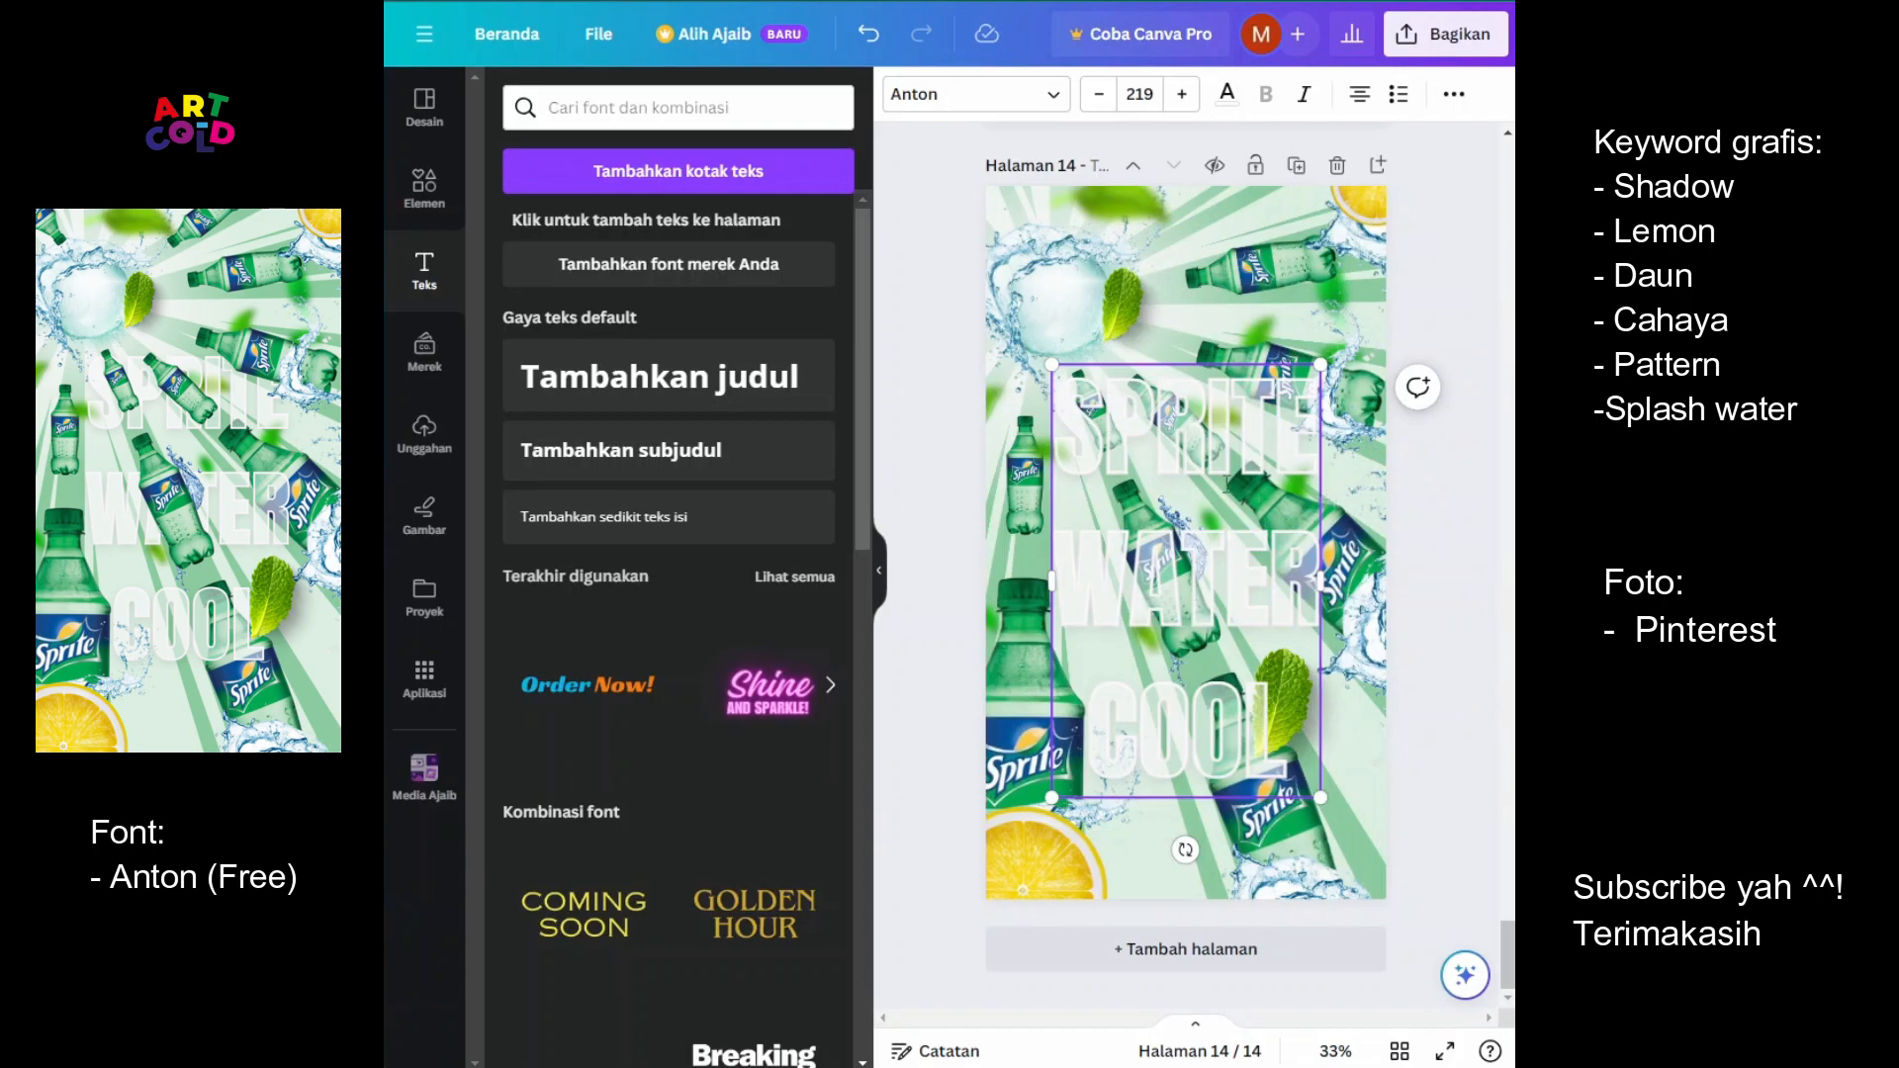
pyautogui.rightClick(1137, 447)
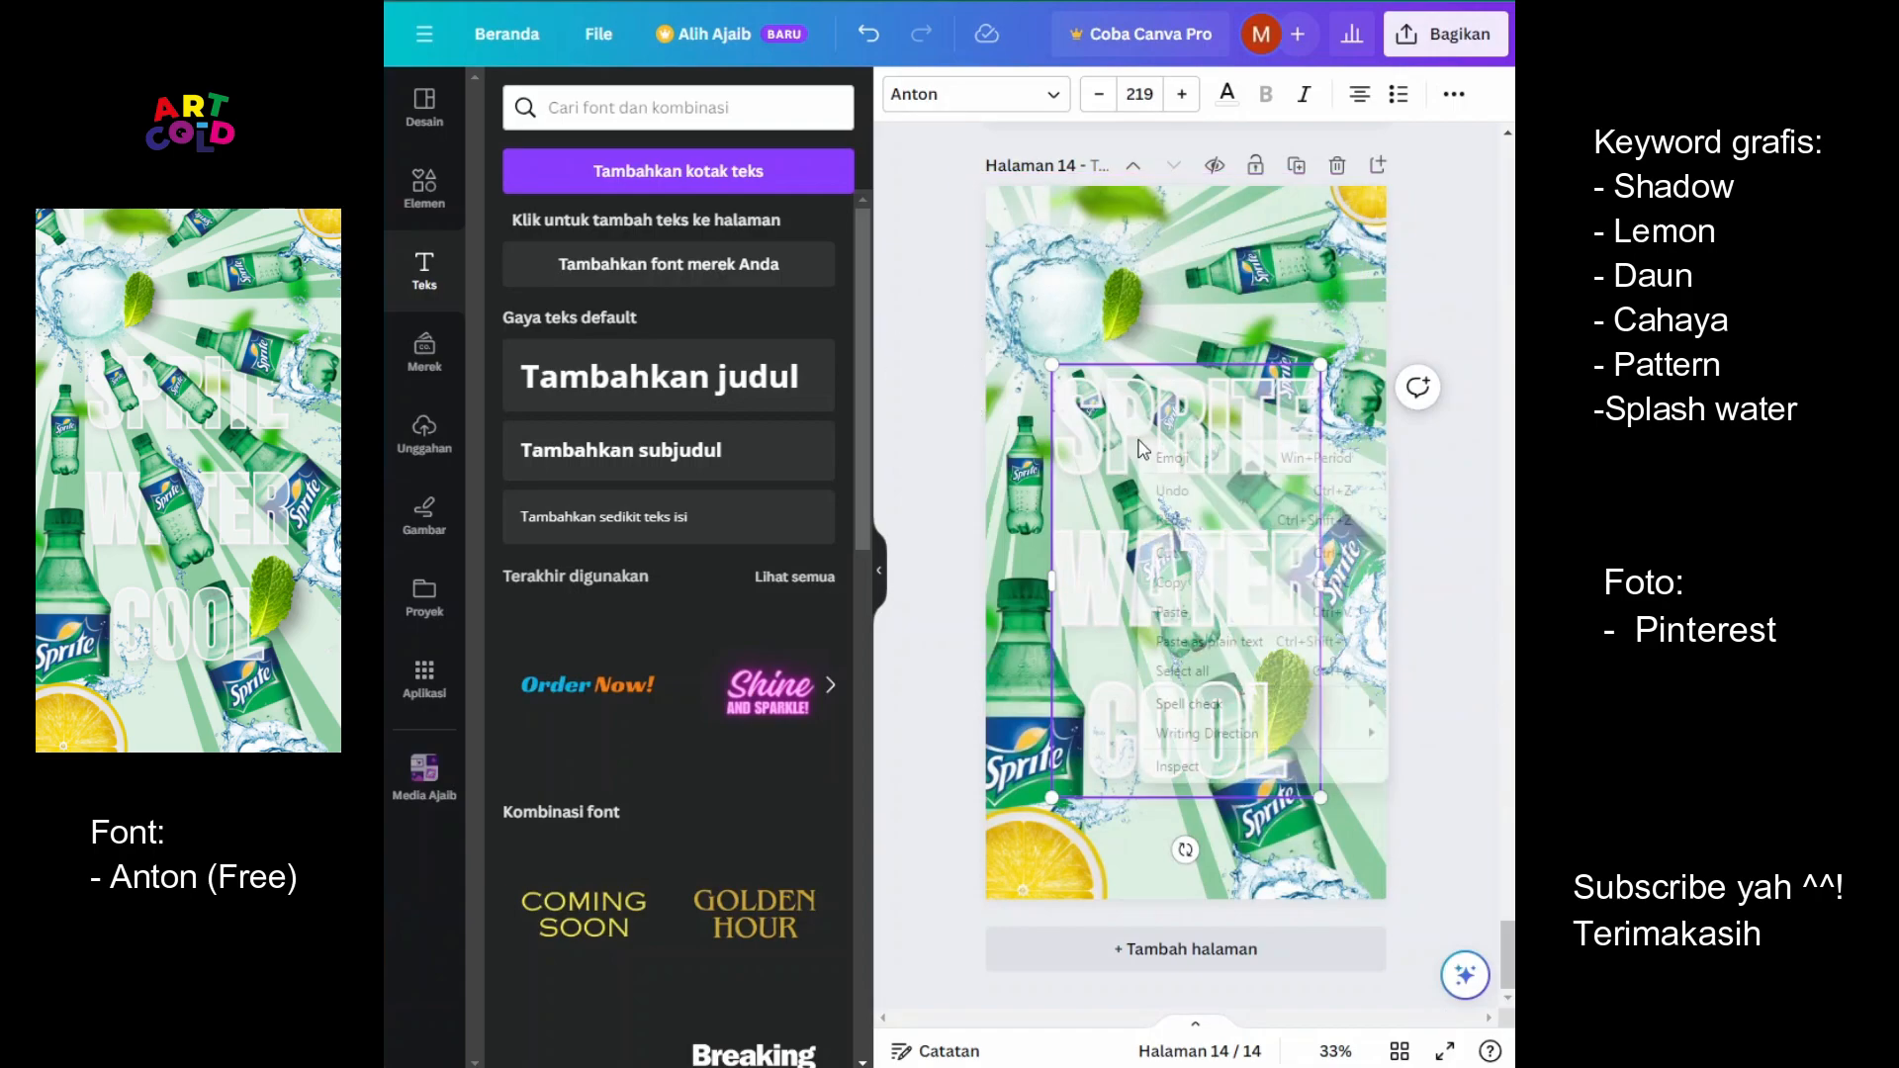
pyautogui.click(1143, 402)
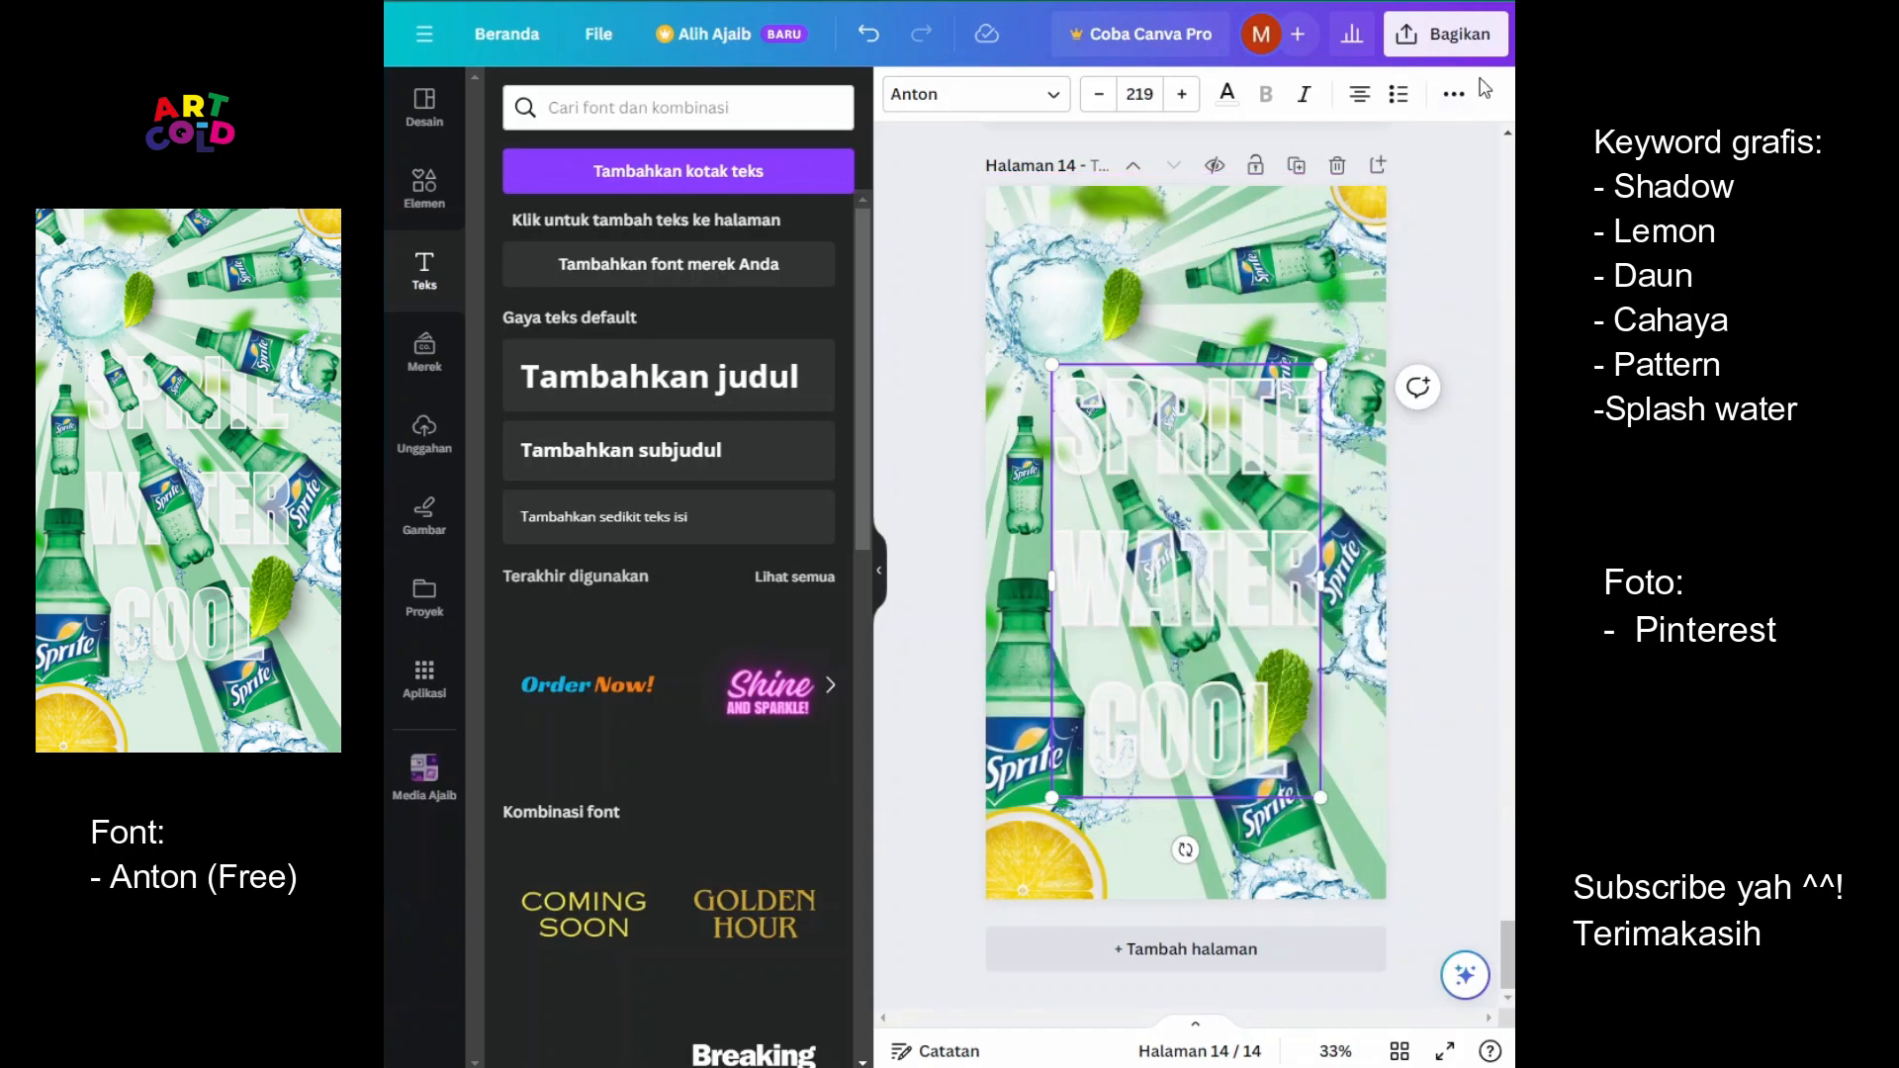
pyautogui.click(1453, 94)
pyautogui.click(1278, 139)
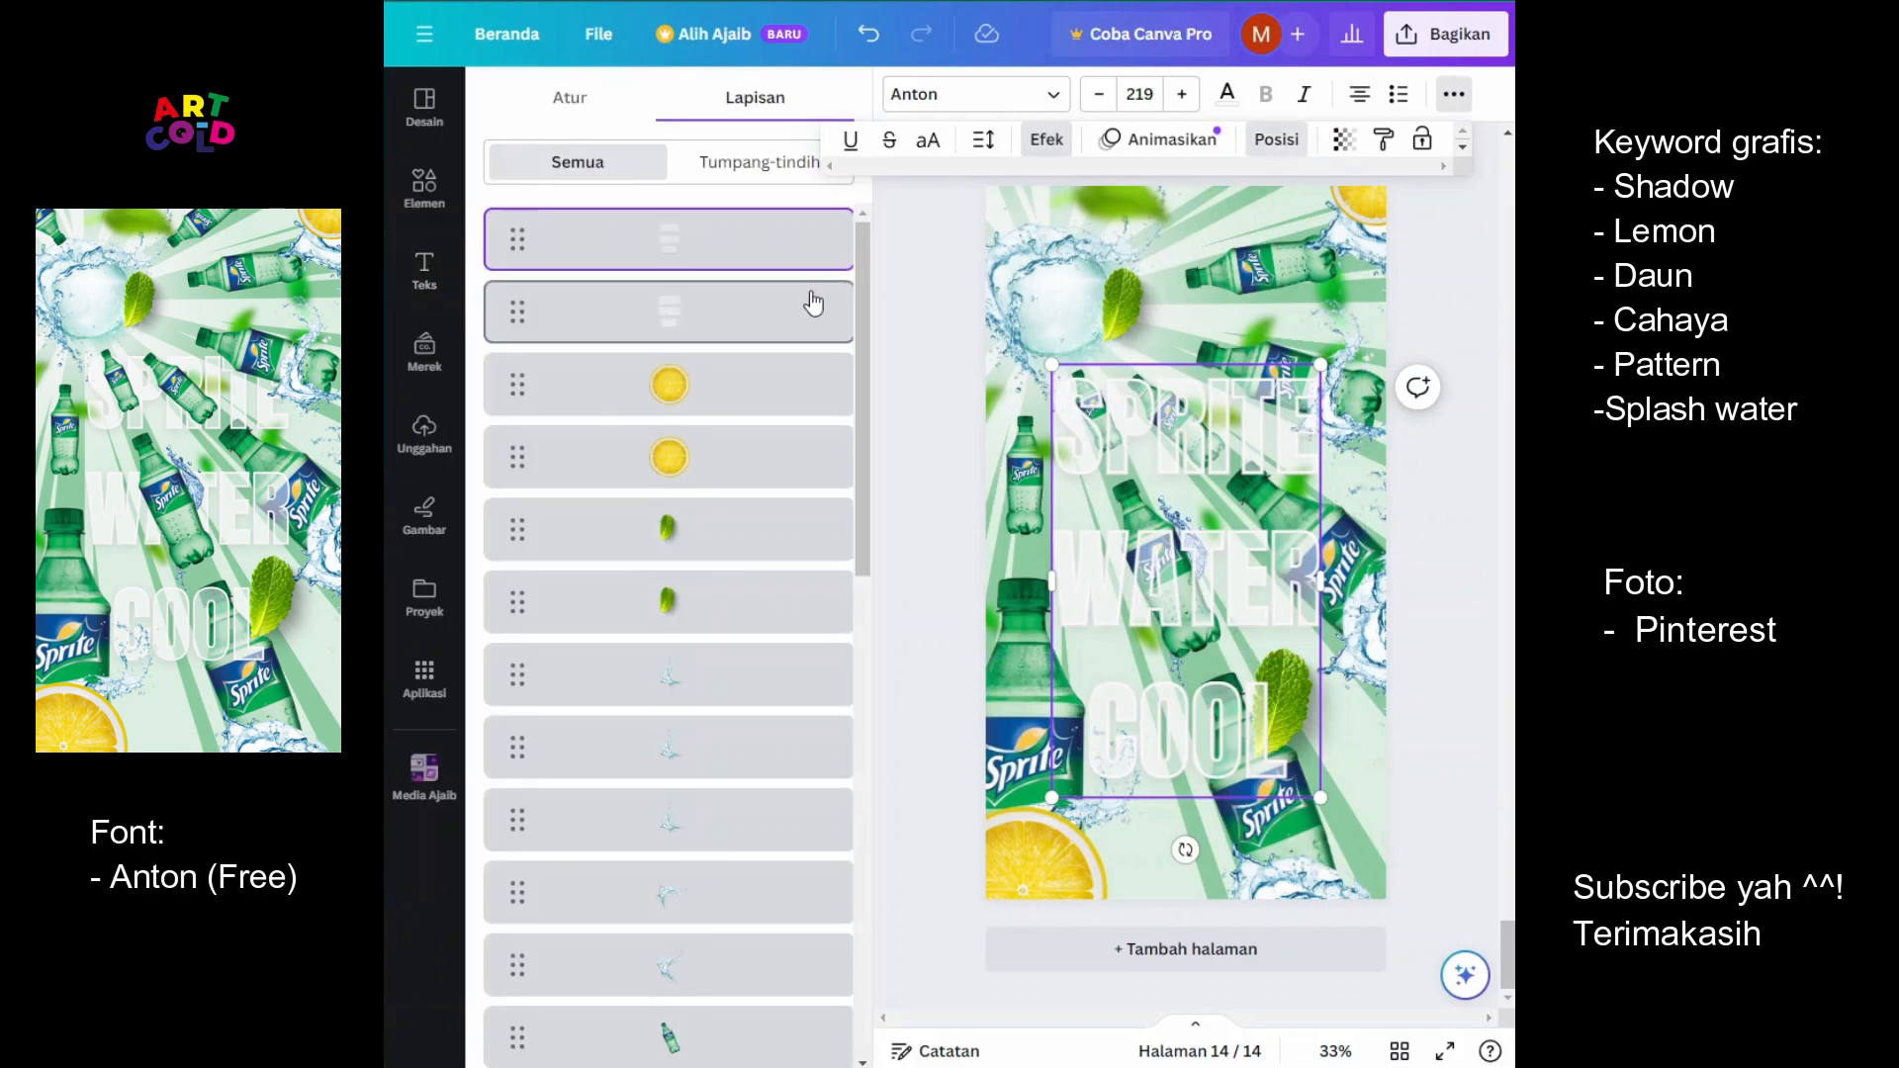
pyautogui.click(485, 240)
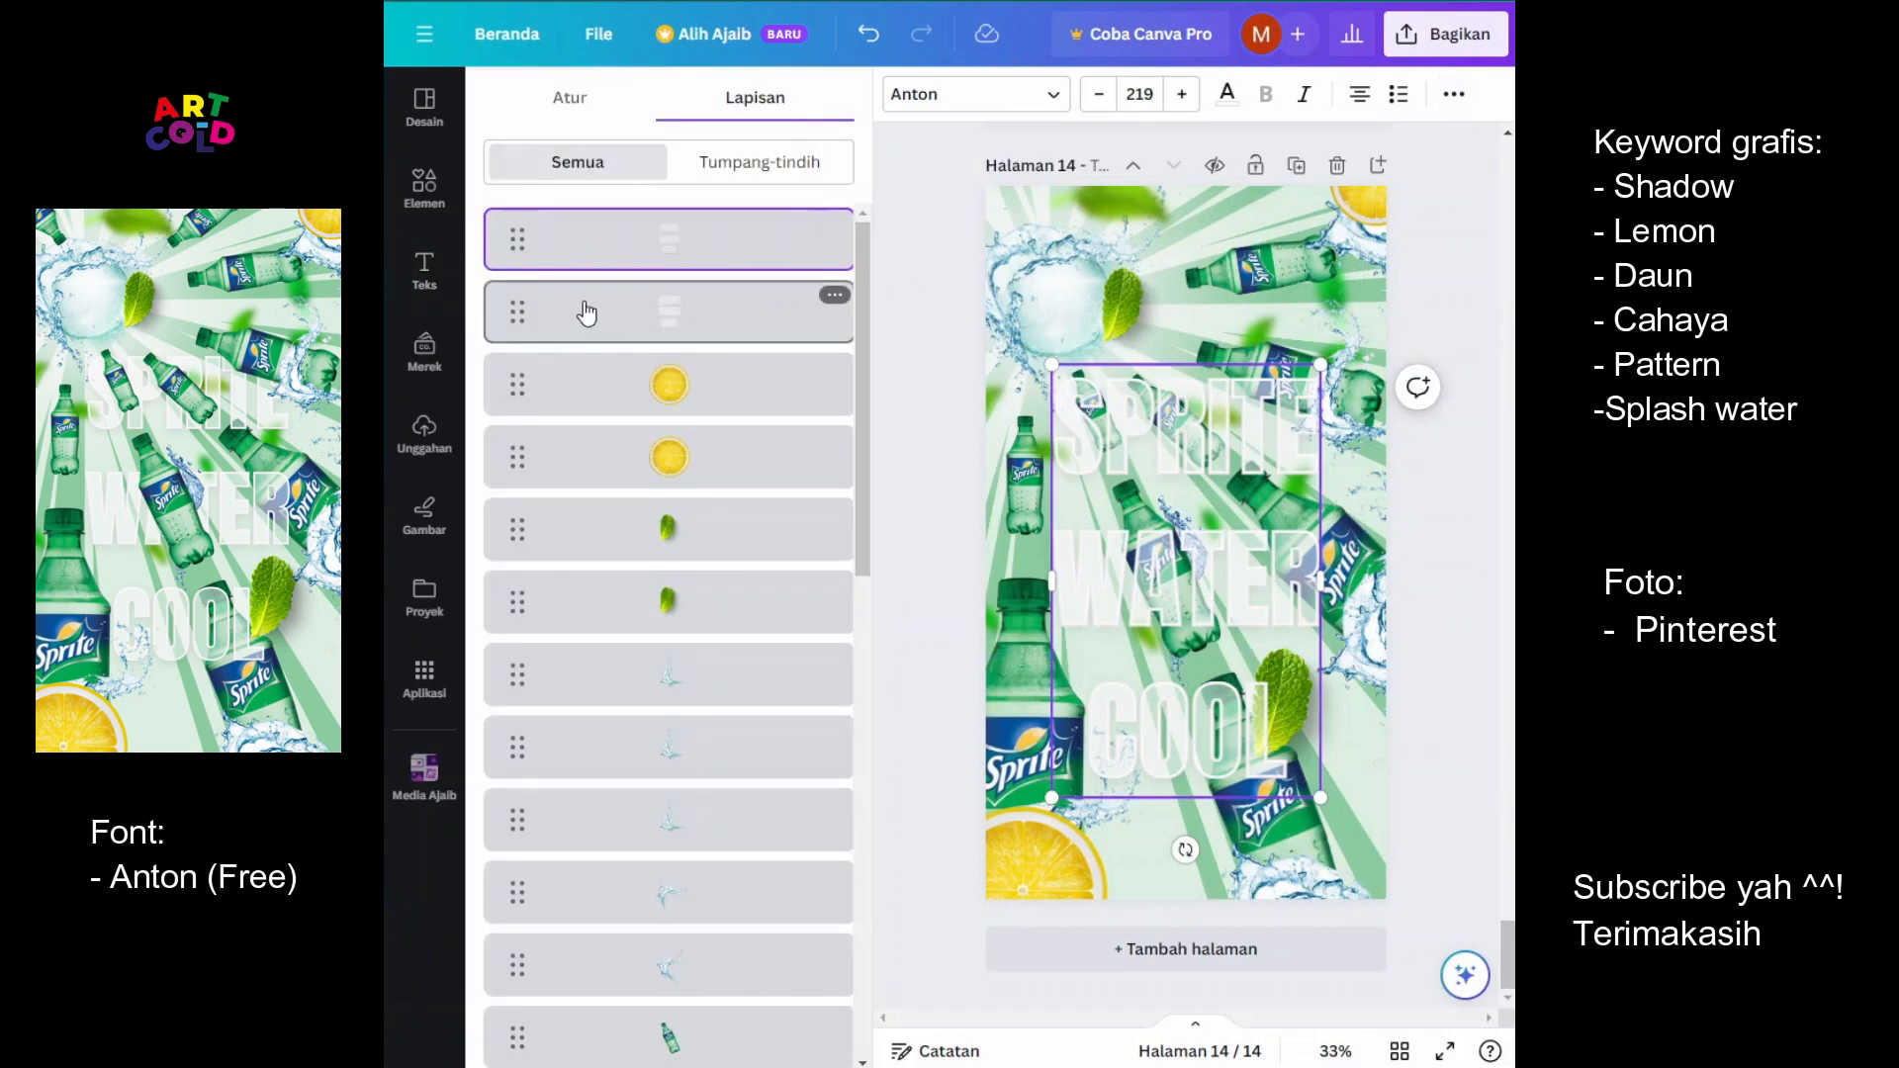
pyautogui.keyDown('shift'); pyautogui.click(593, 337); pyautogui.keyUp('shift')
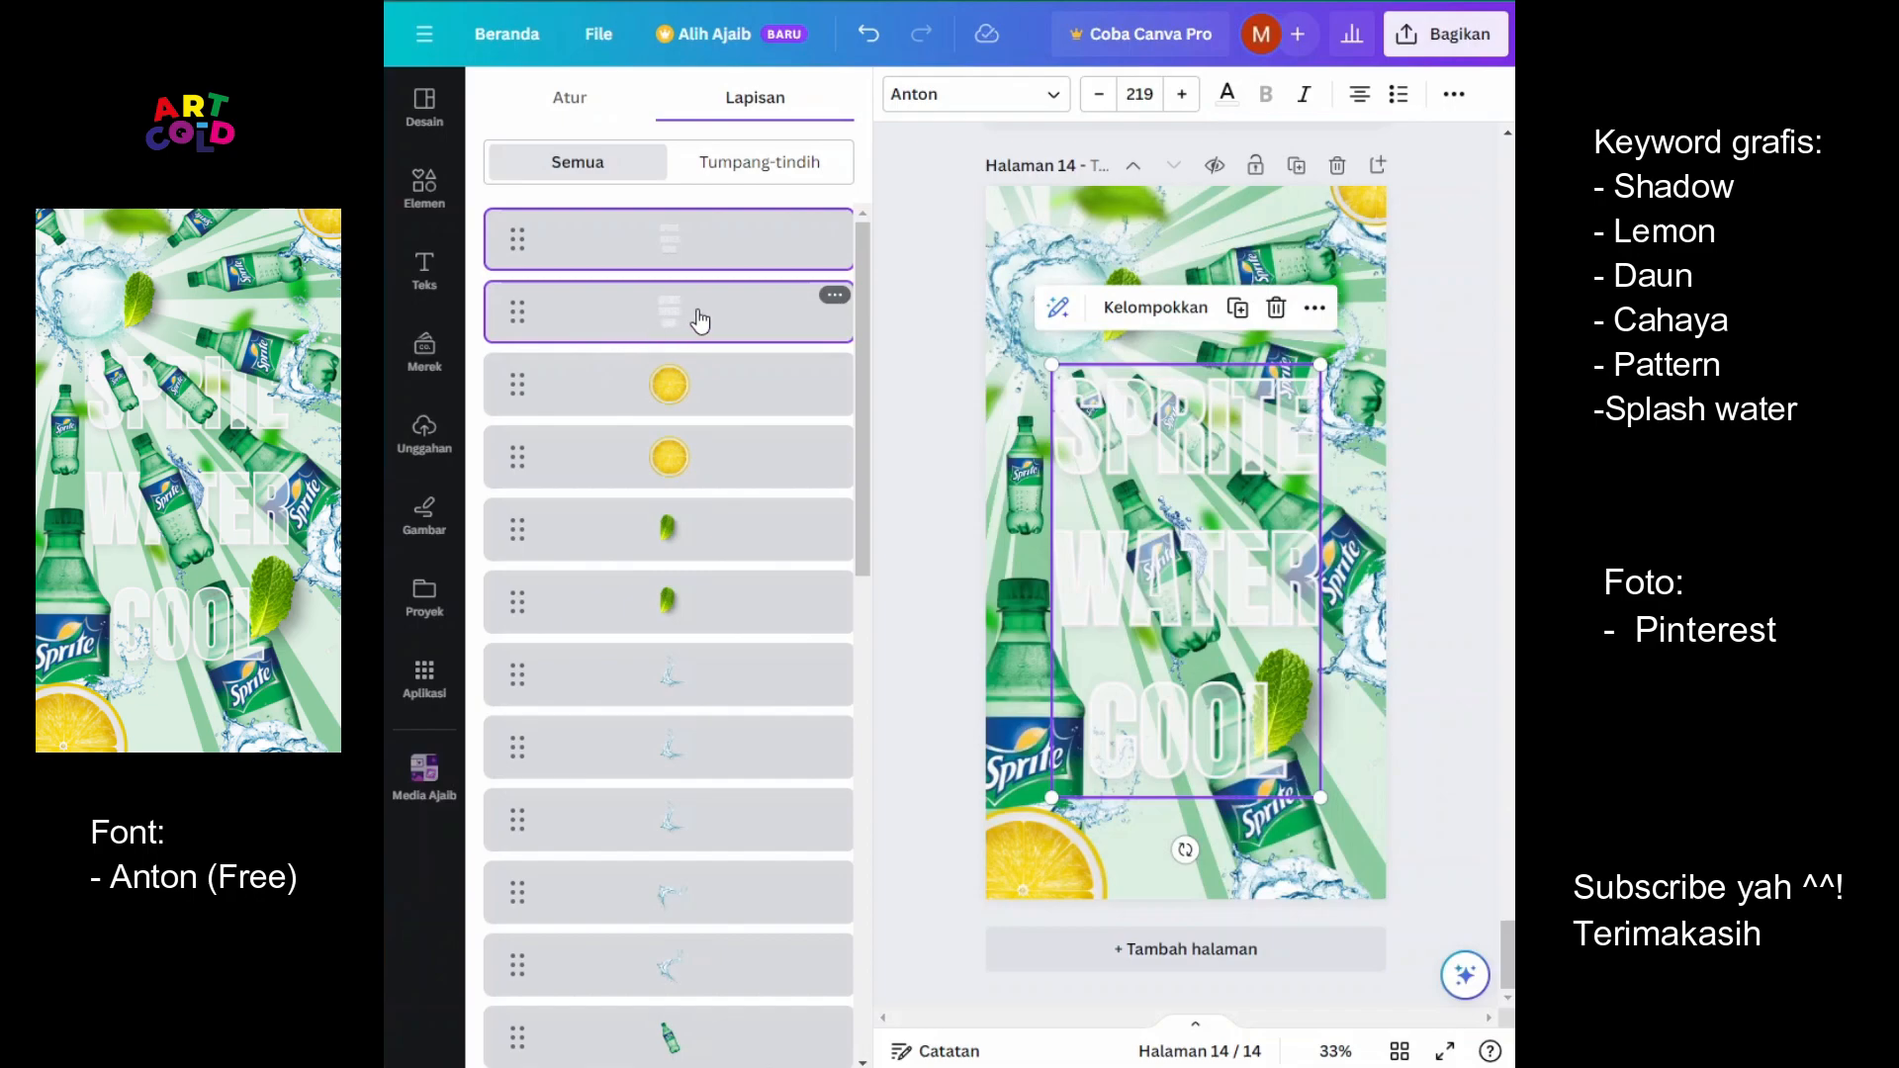
pyautogui.moveTo(696, 258)
pyautogui.mouseDown()
pyautogui.moveTo(721, 488)
pyautogui.moveTo(703, 525)
pyautogui.moveTo(703, 288)
pyautogui.moveTo(687, 263)
pyautogui.mouseUp()
pyautogui.rightClick(687, 264)
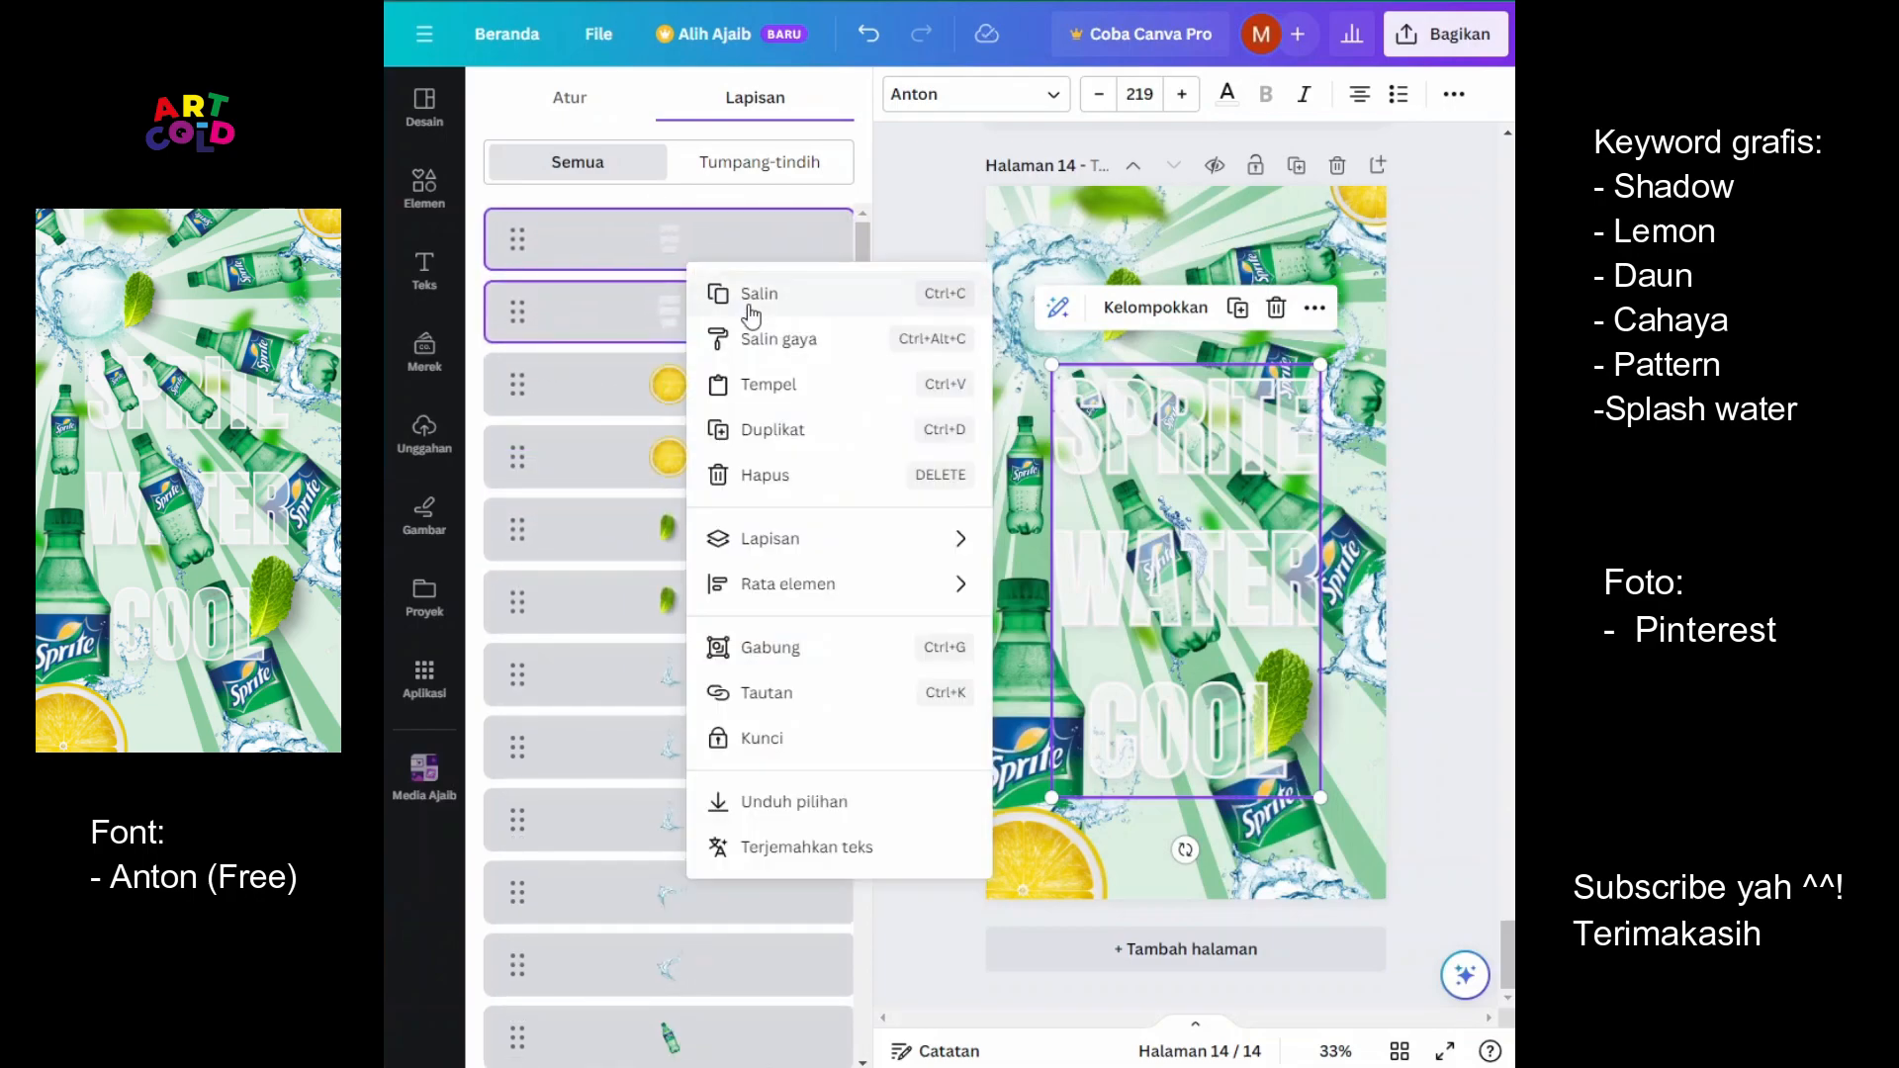
pyautogui.click(1189, 429)
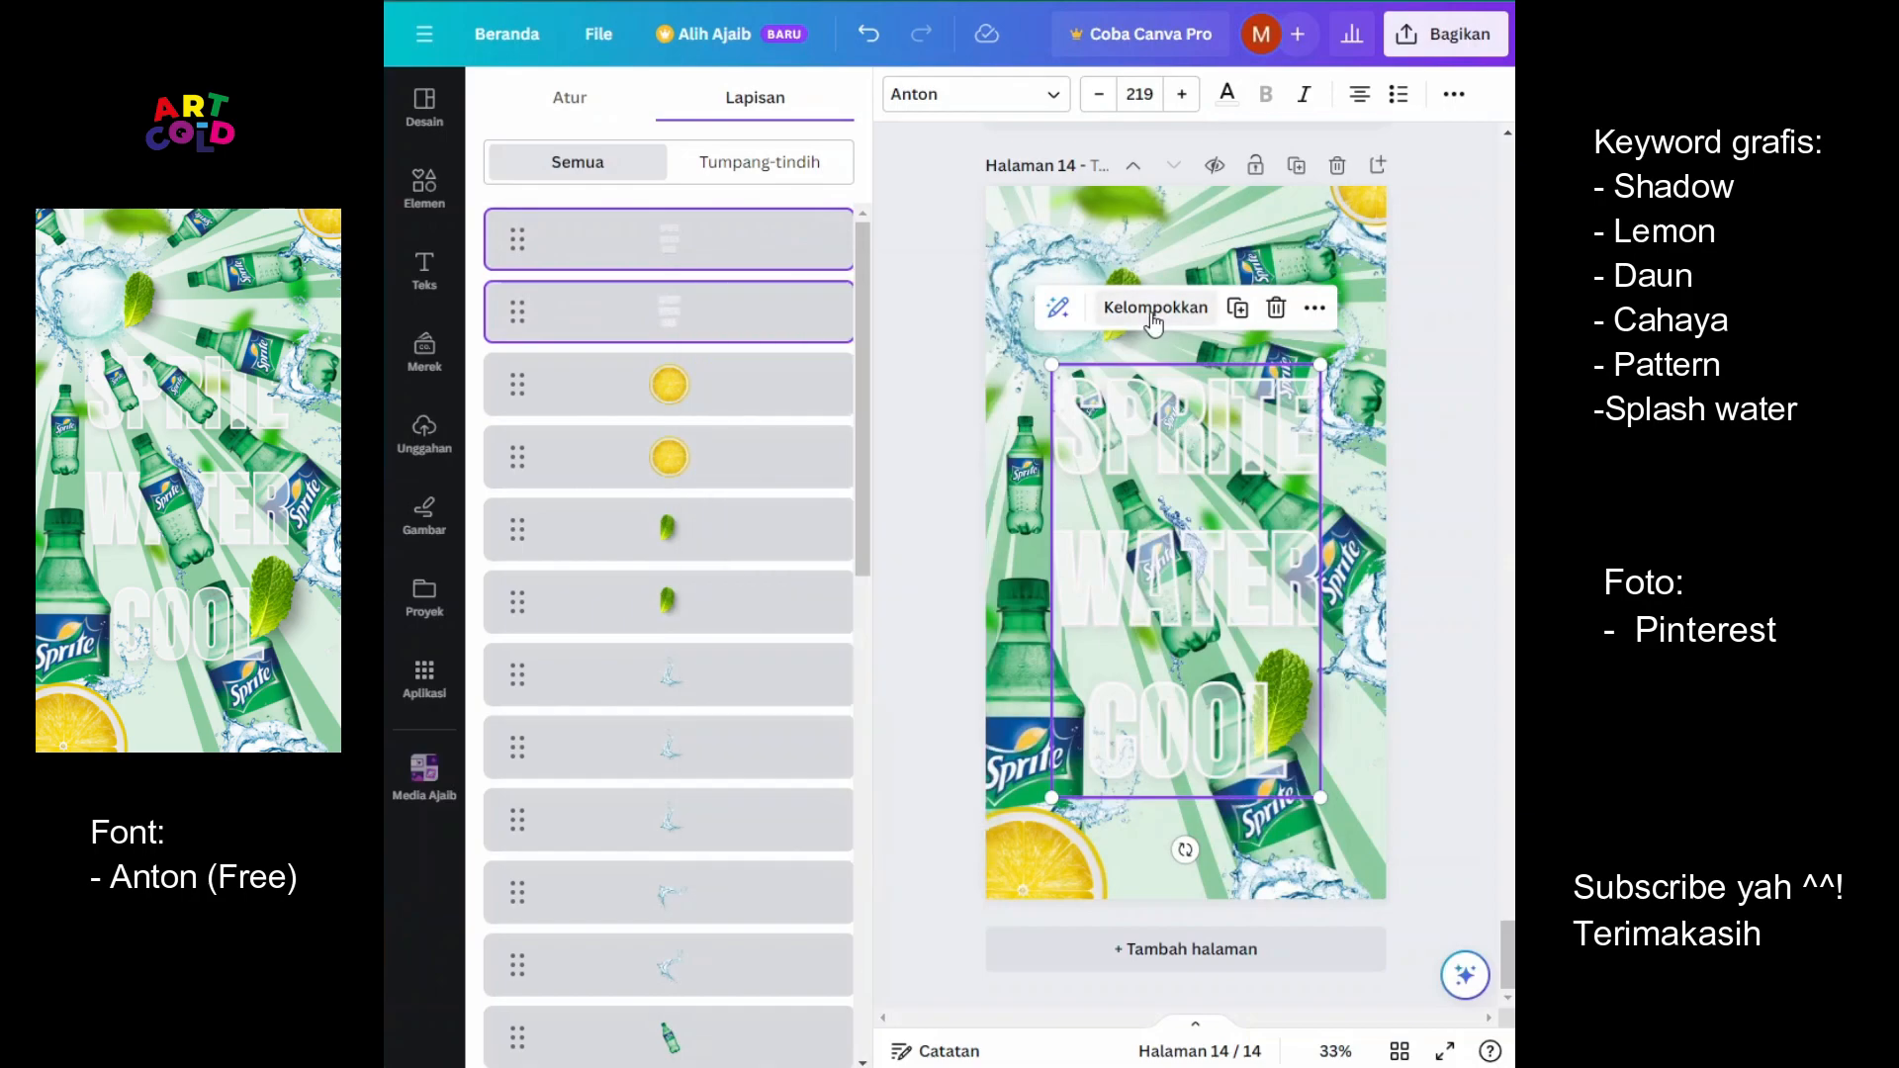
pyautogui.click(1187, 315)
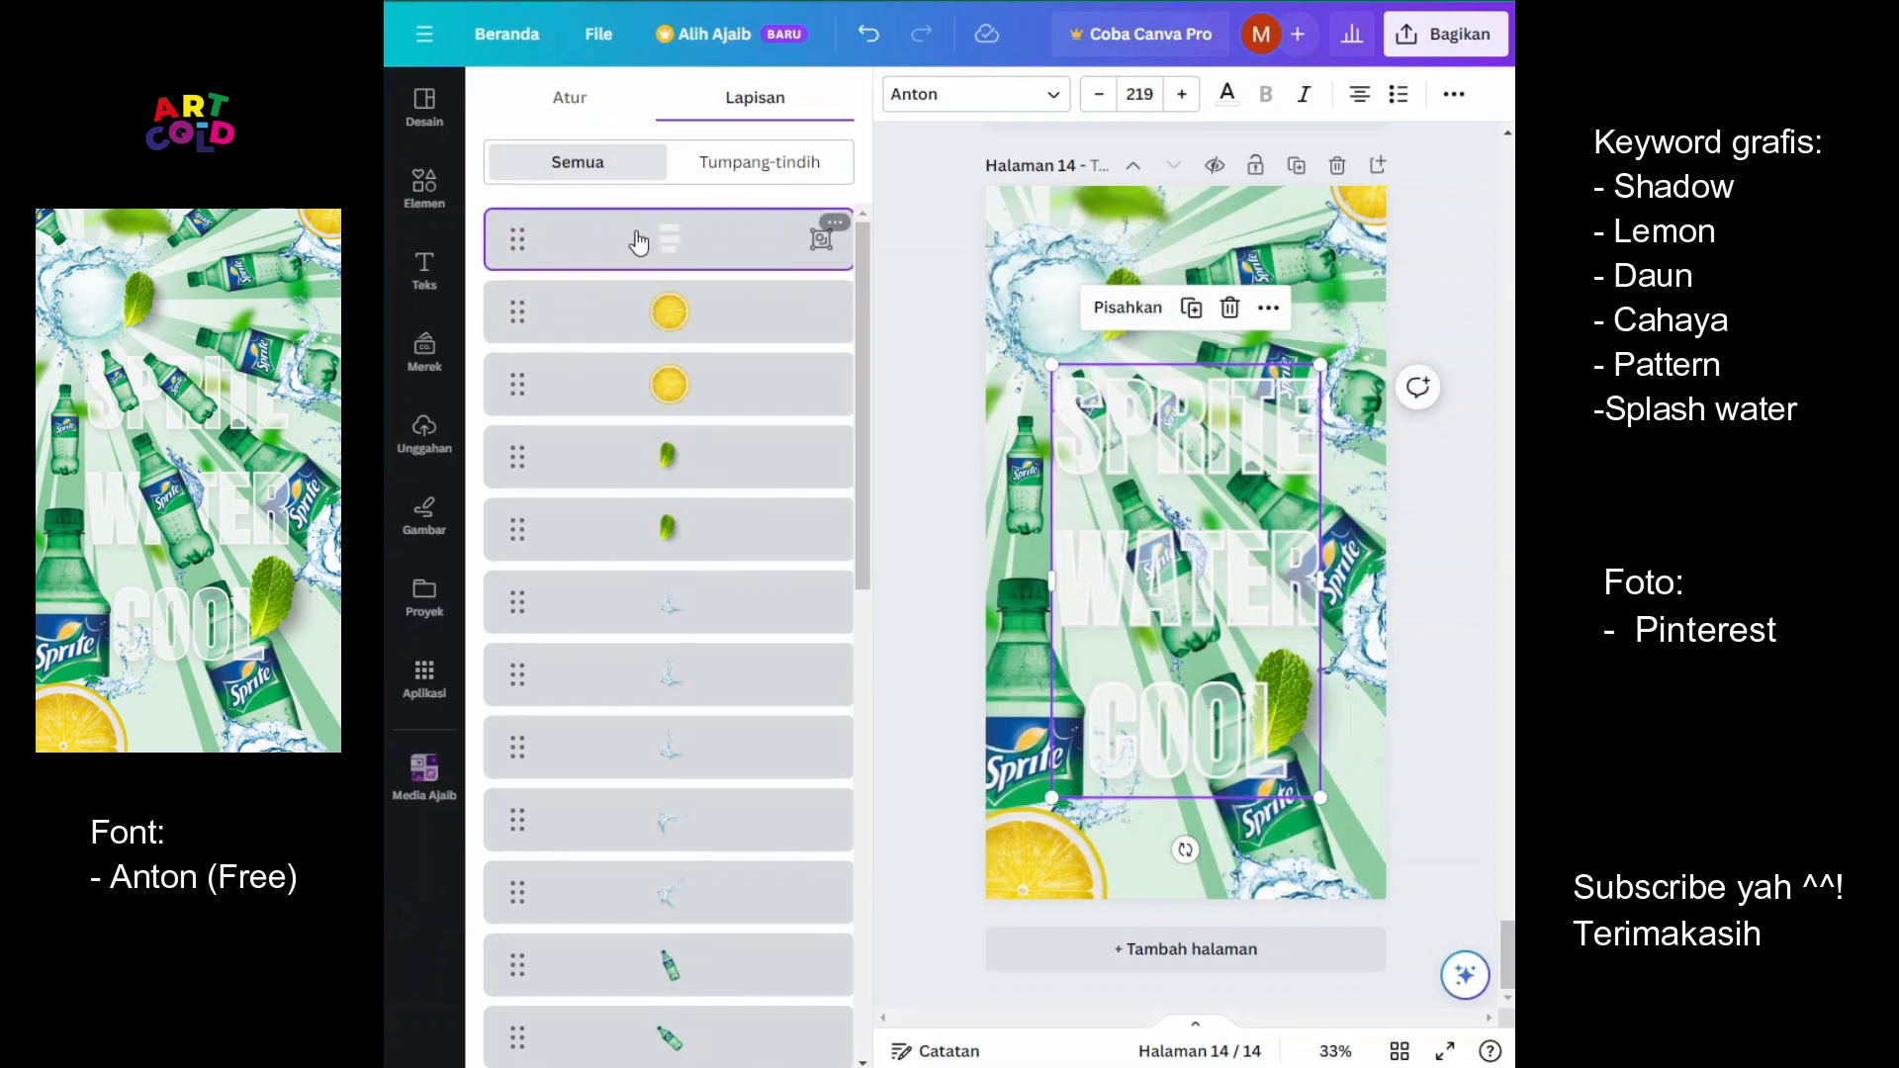
# Move the grouped headline down the layer order so the bottles, splashes, leaves and lemons overlap it
pyautogui.moveTo(665, 240); pyautogui.dragTo(786, 967)
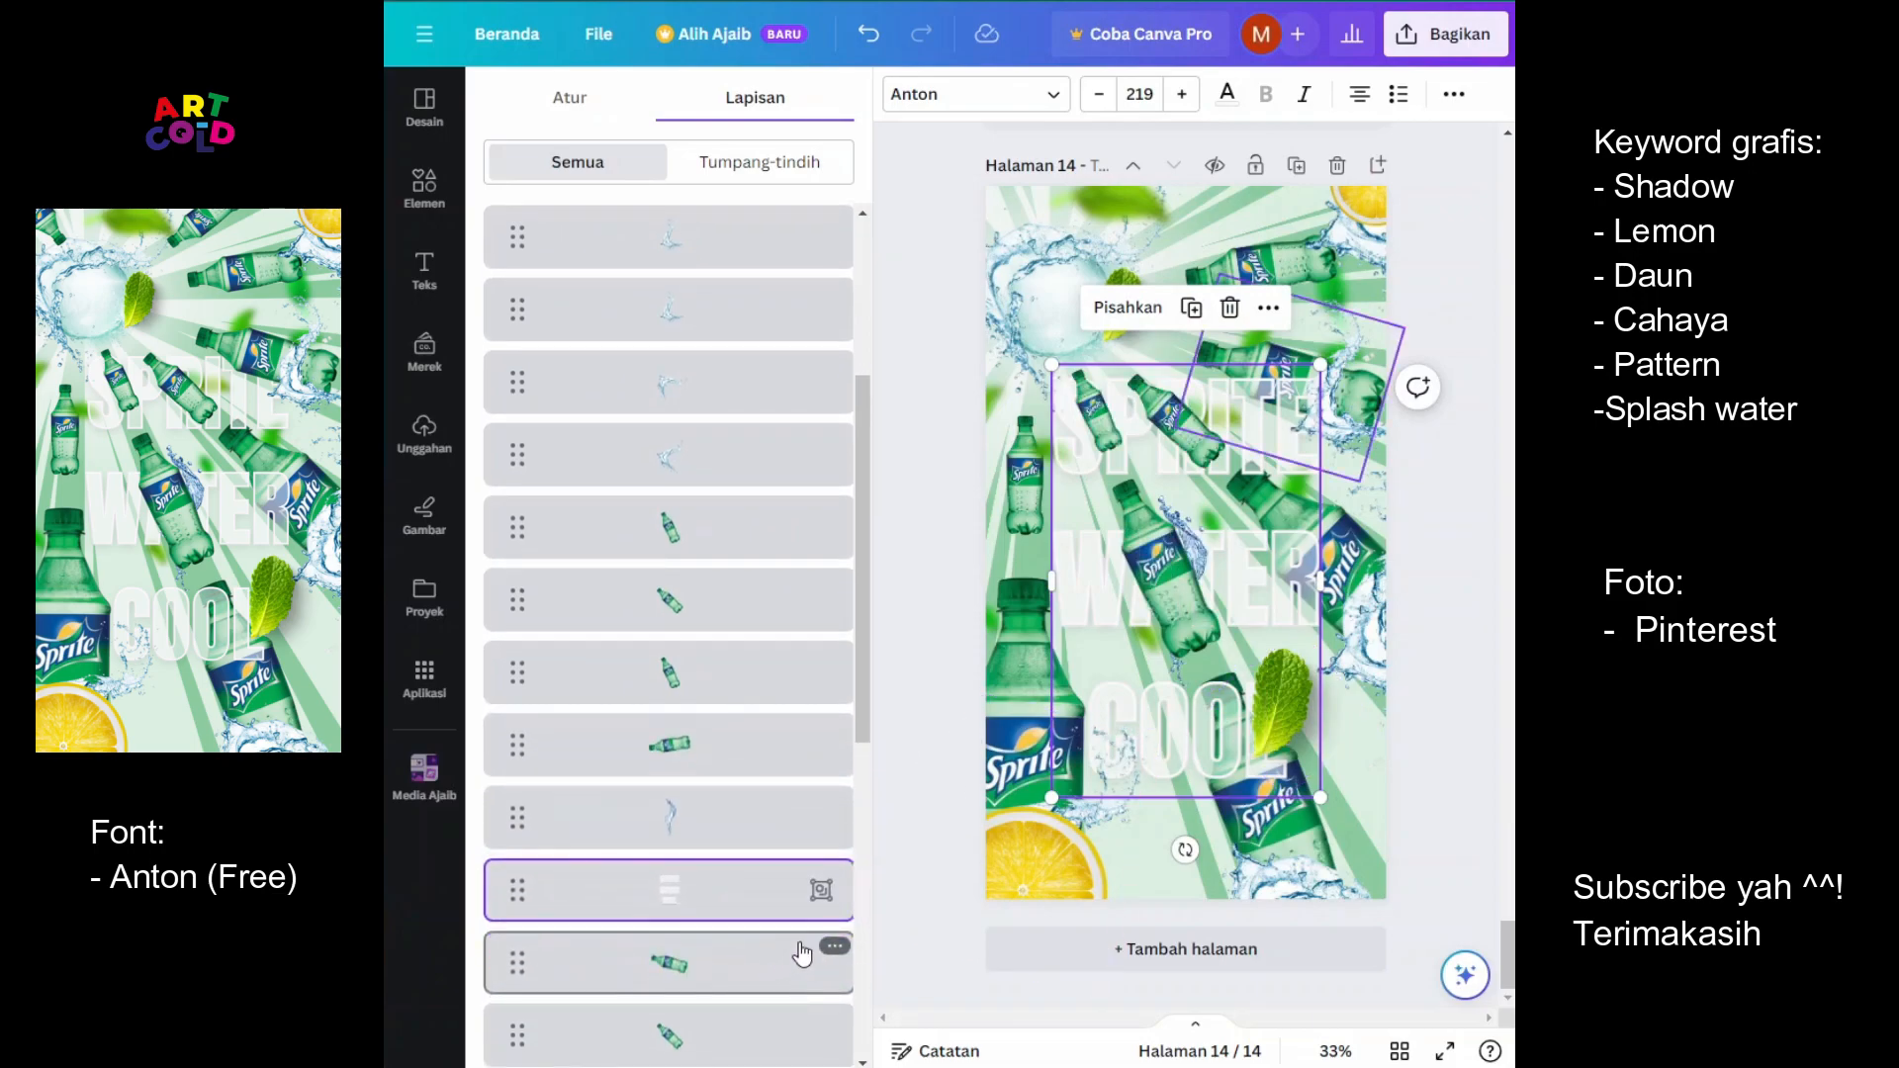
pyautogui.moveTo(729, 898); pyautogui.dragTo(712, 940)
pyautogui.click(1477, 813)
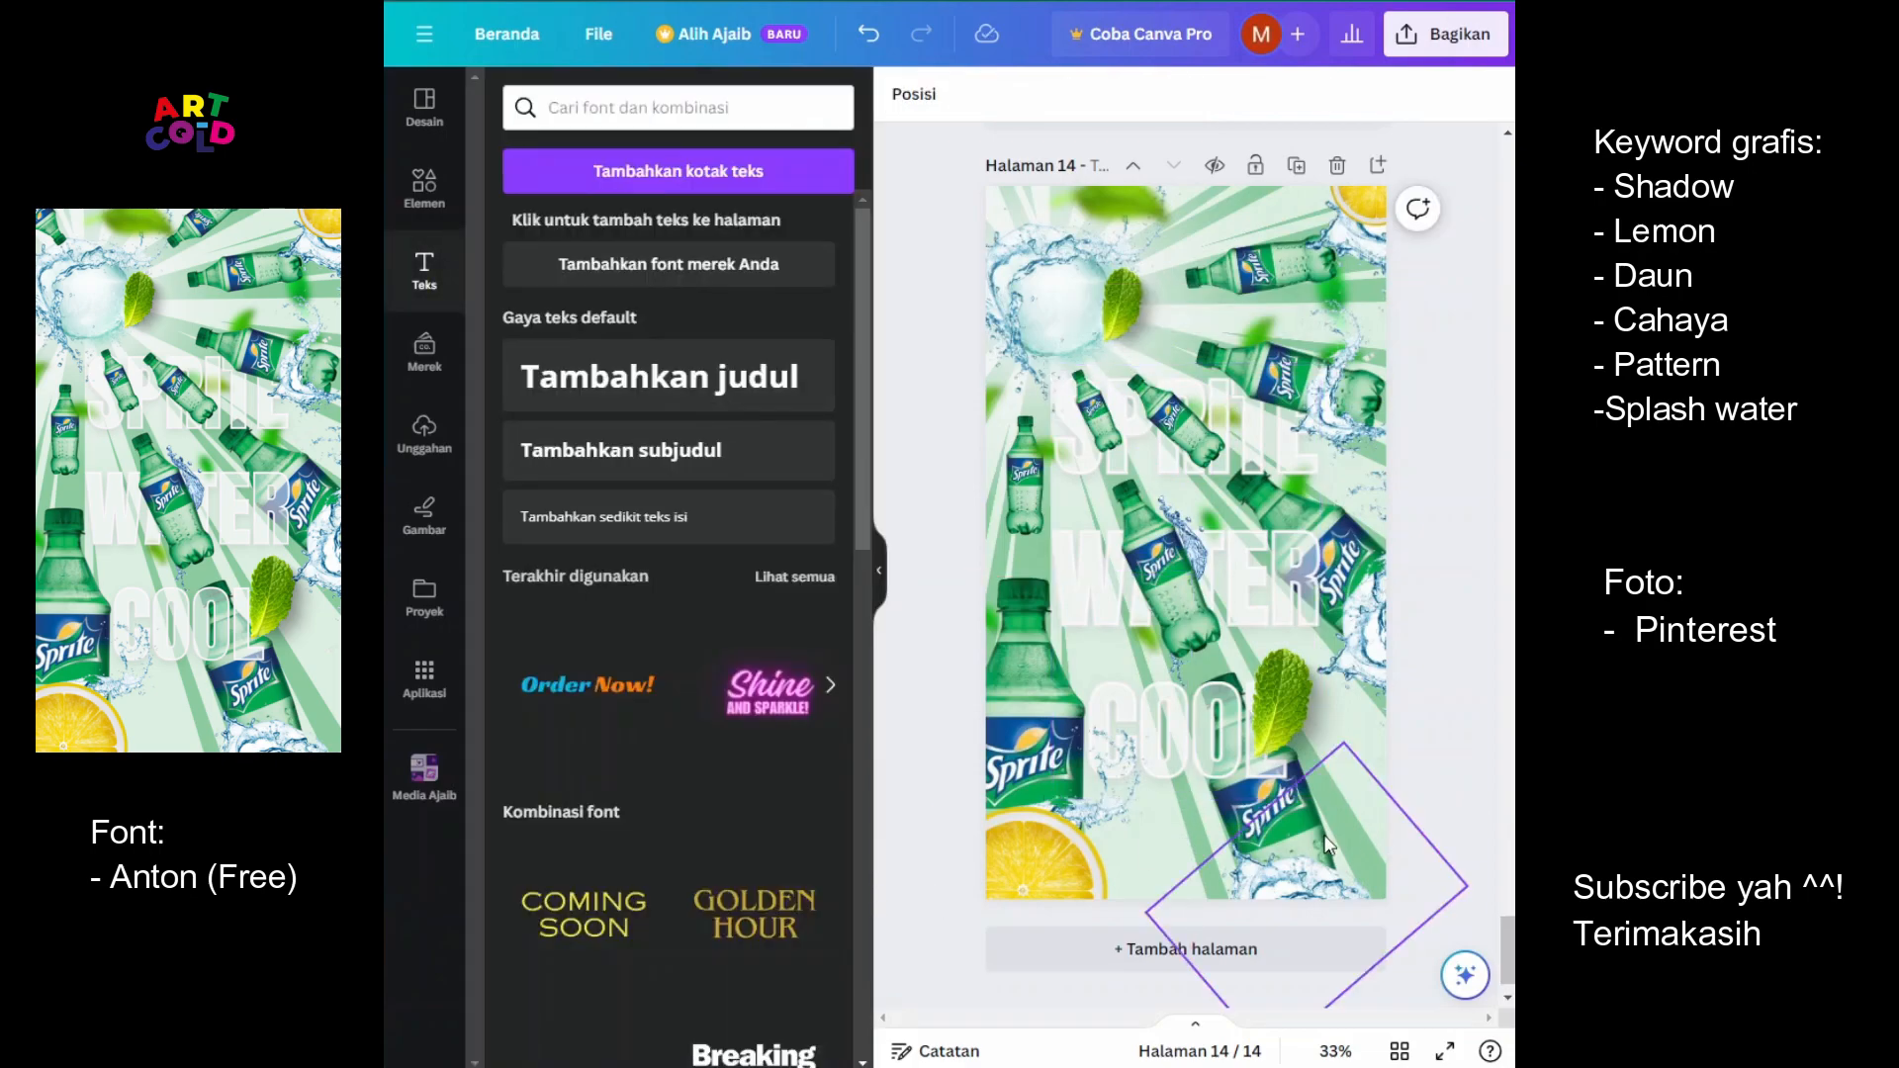
pyautogui.click(1026, 893)
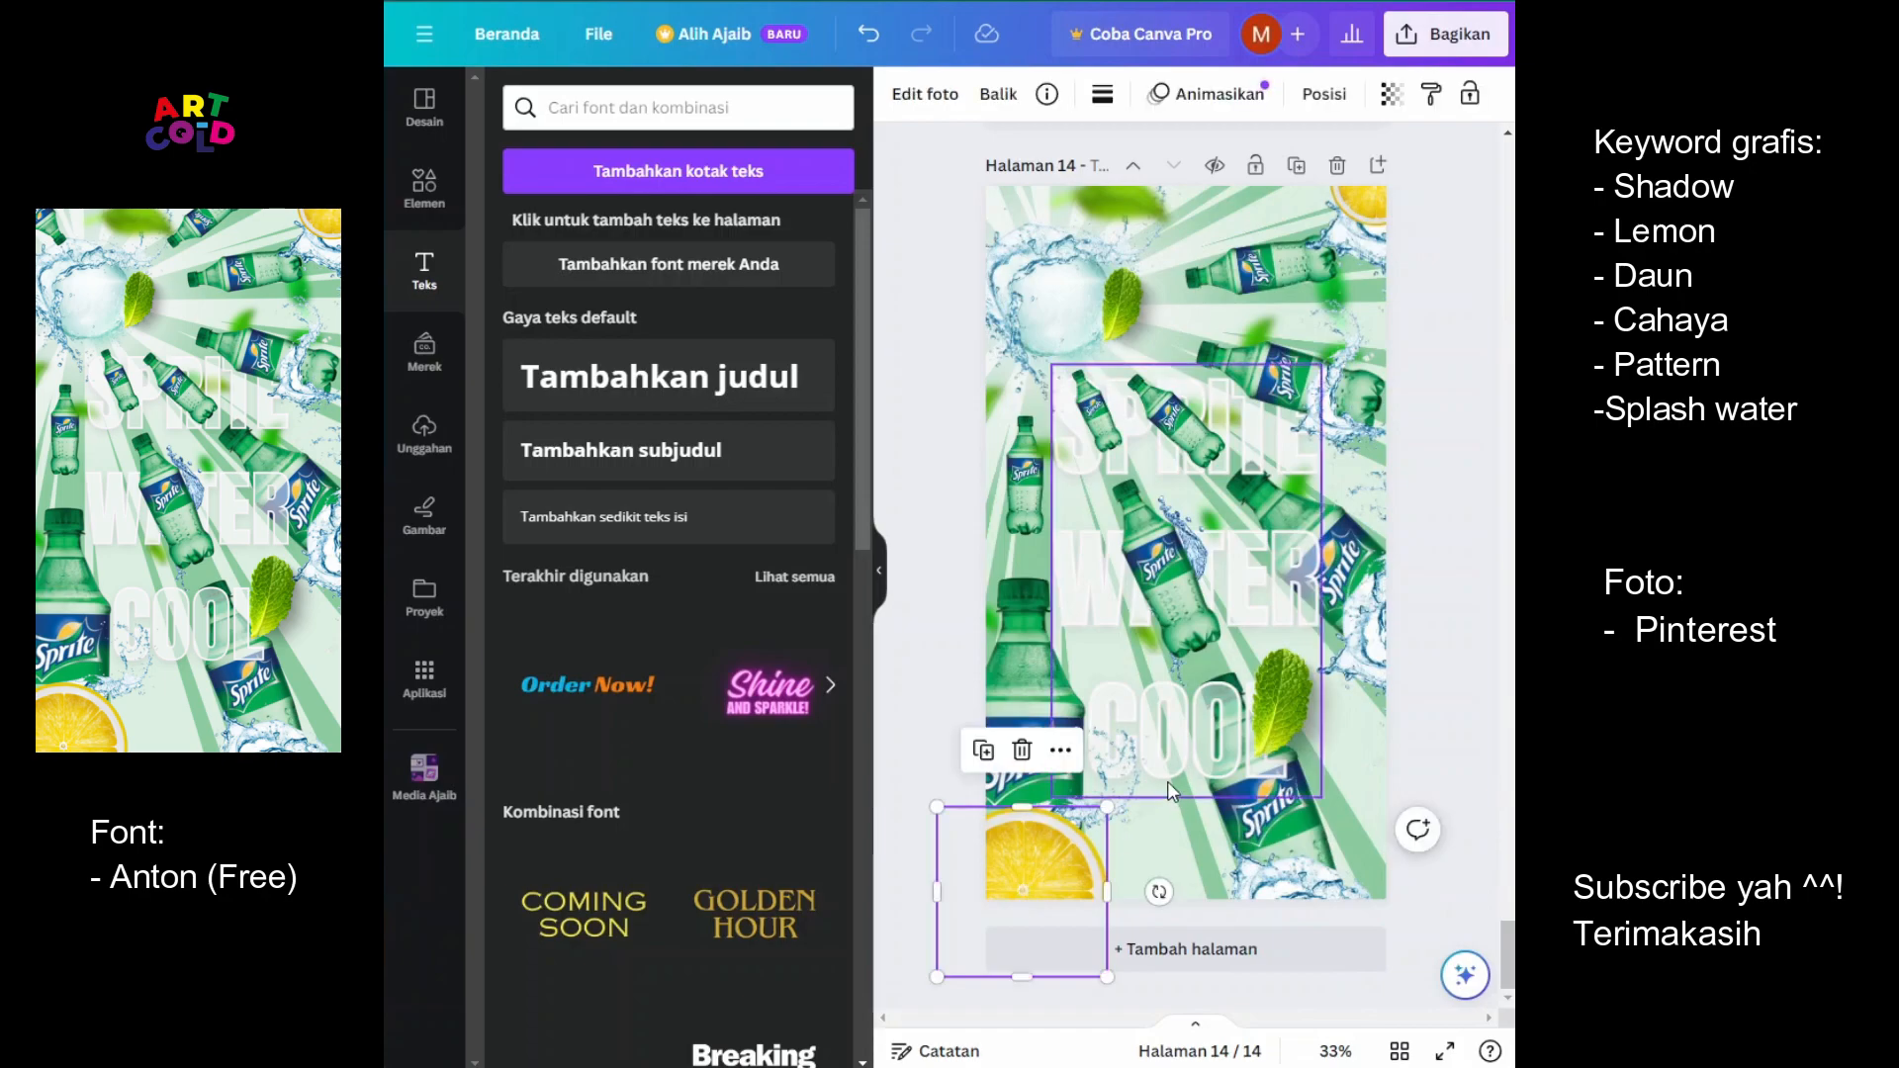
pyautogui.click(1444, 732)
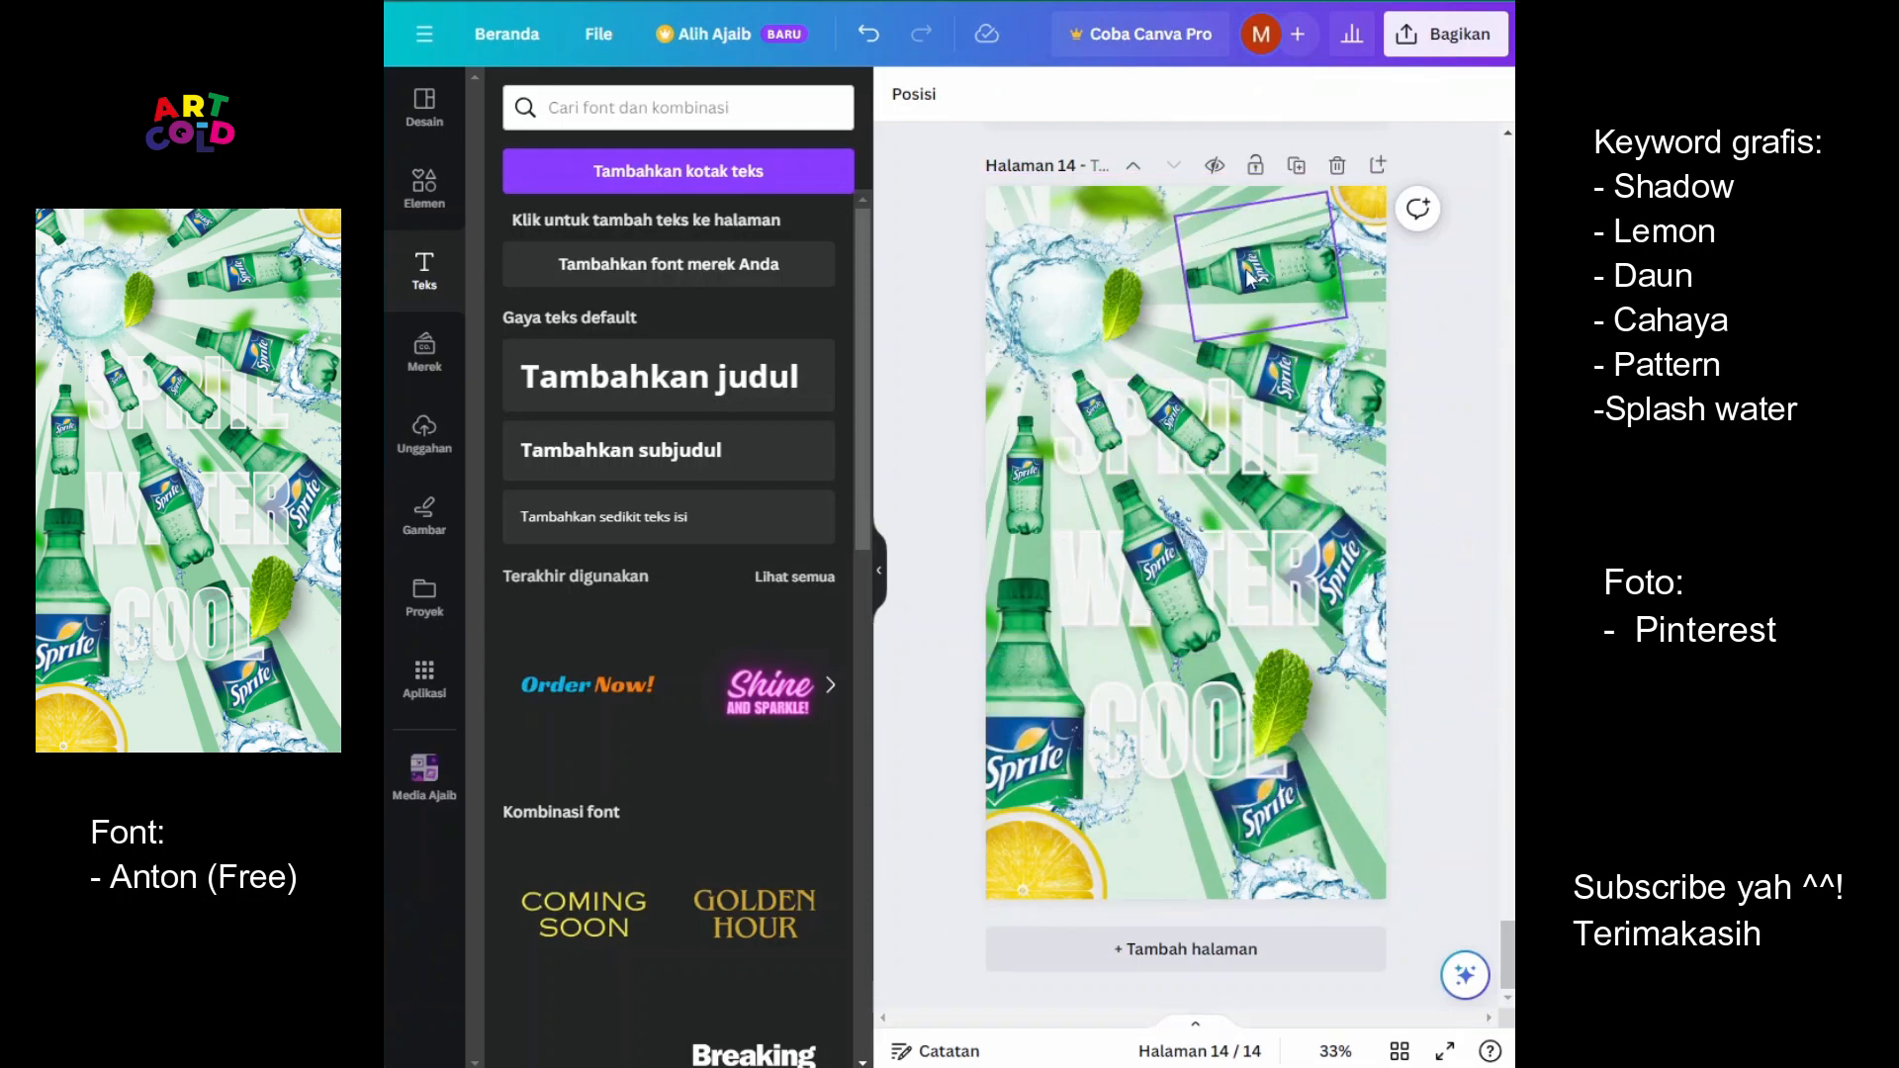
# Duplicate the bottle near the poster's upper right, shrink and rotate the copy, and place it in the upper-left corner
pyautogui.press('c')
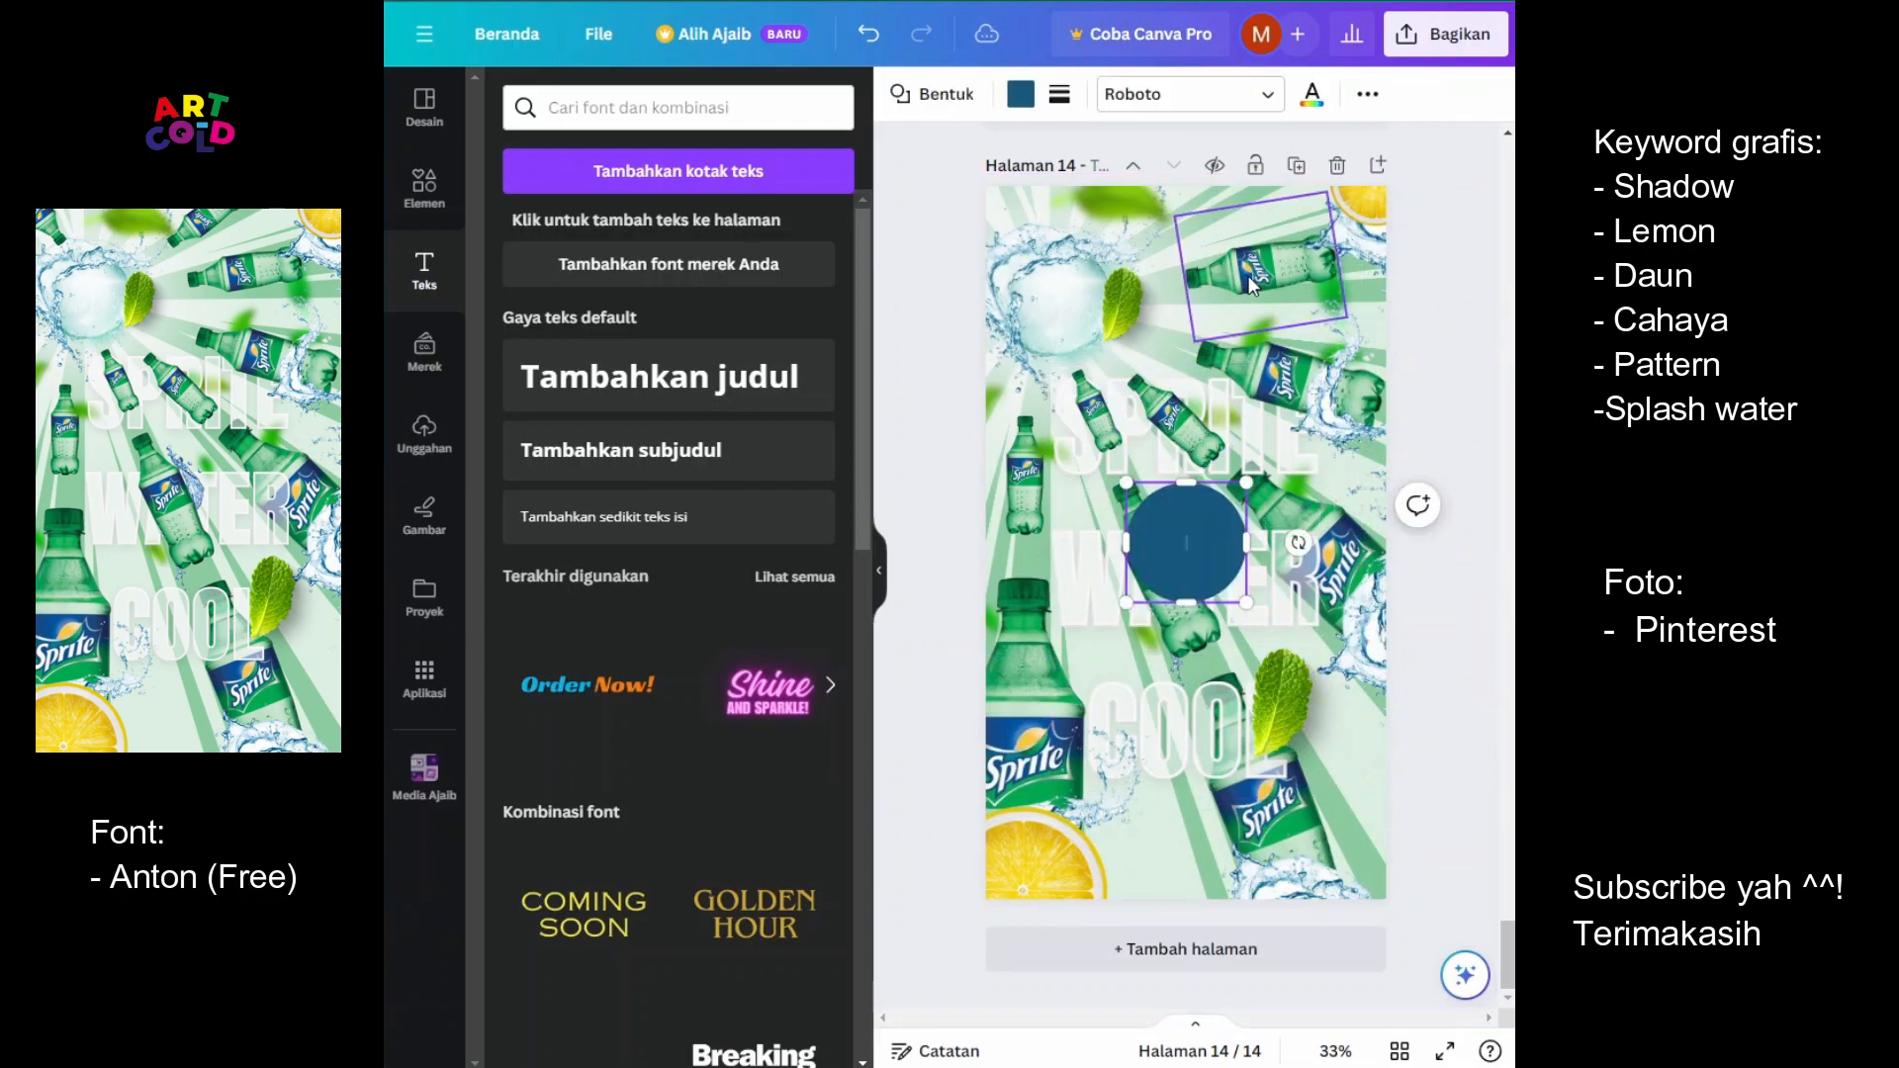
pyautogui.moveTo(1251, 287); pyautogui.dragTo(1211, 242)
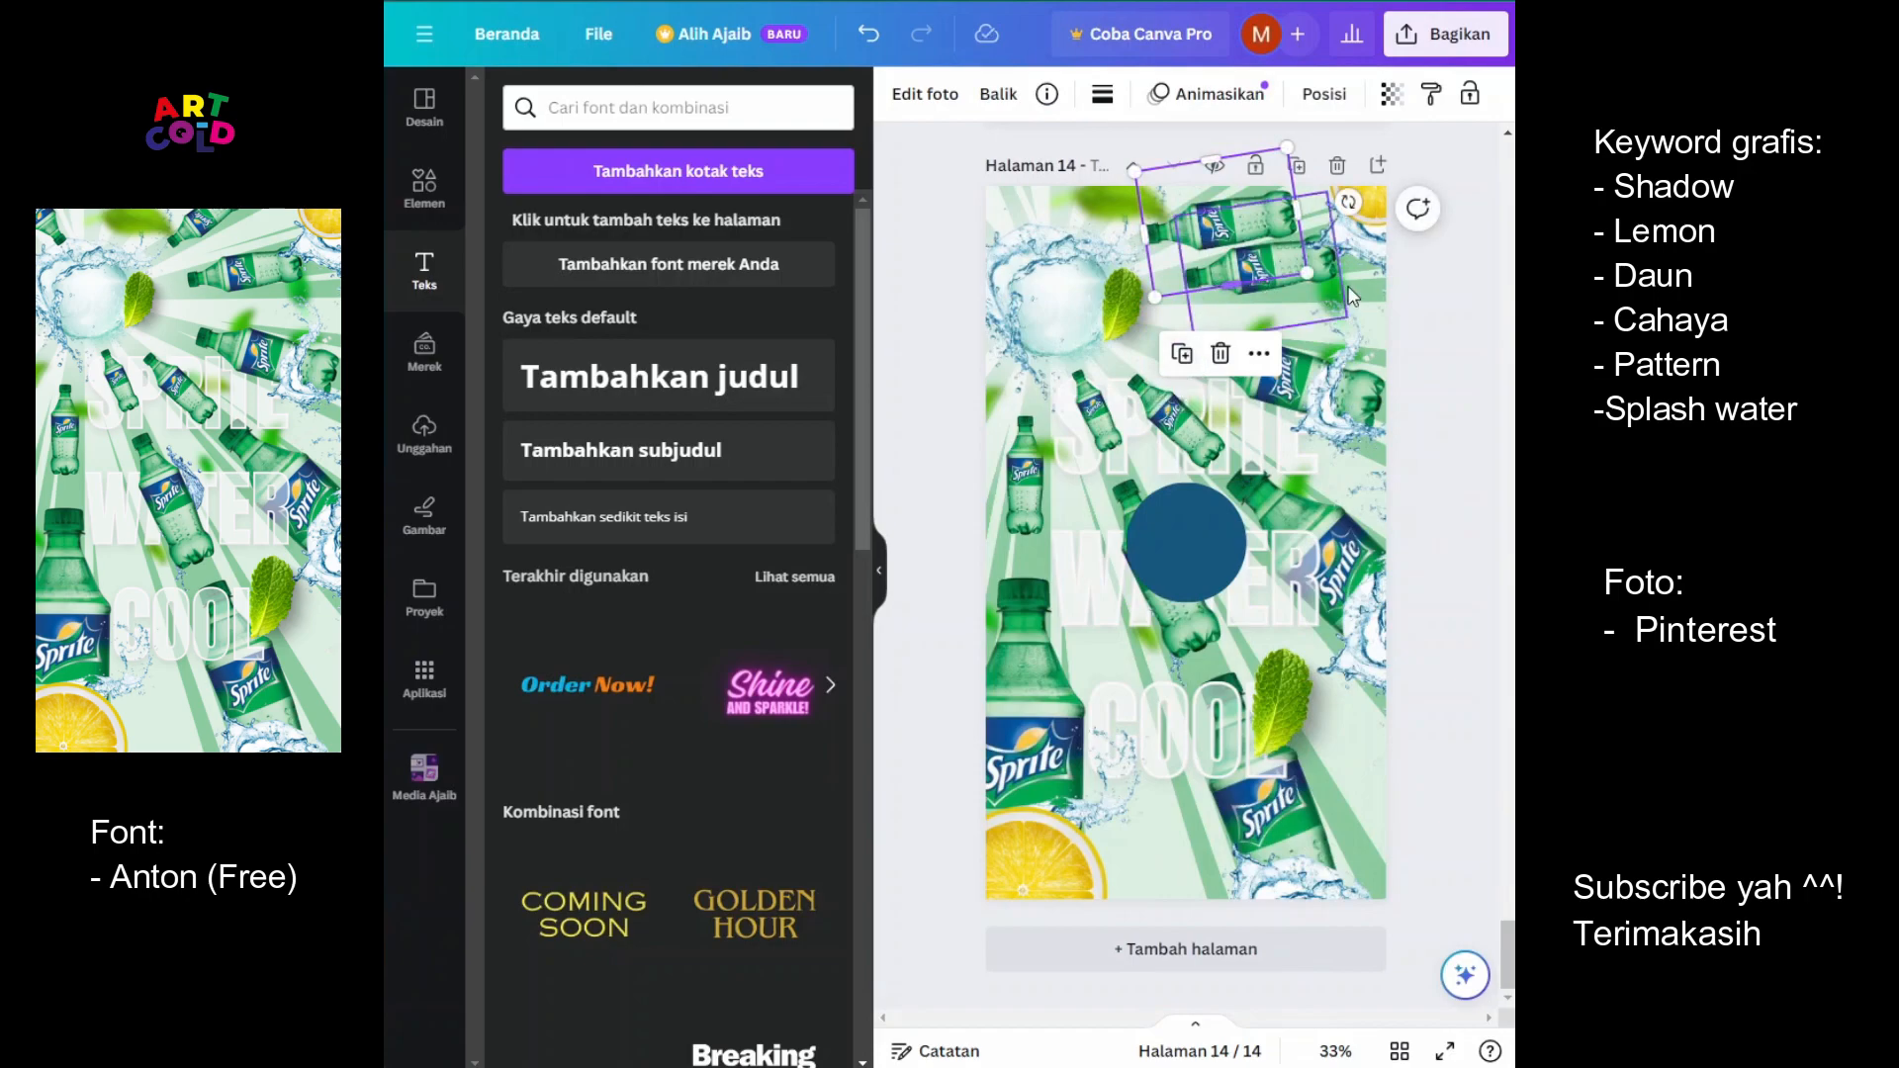
pyautogui.moveTo(1345, 204); pyautogui.dragTo(1217, 275)
pyautogui.moveTo(1234, 222); pyautogui.dragTo(998, 211)
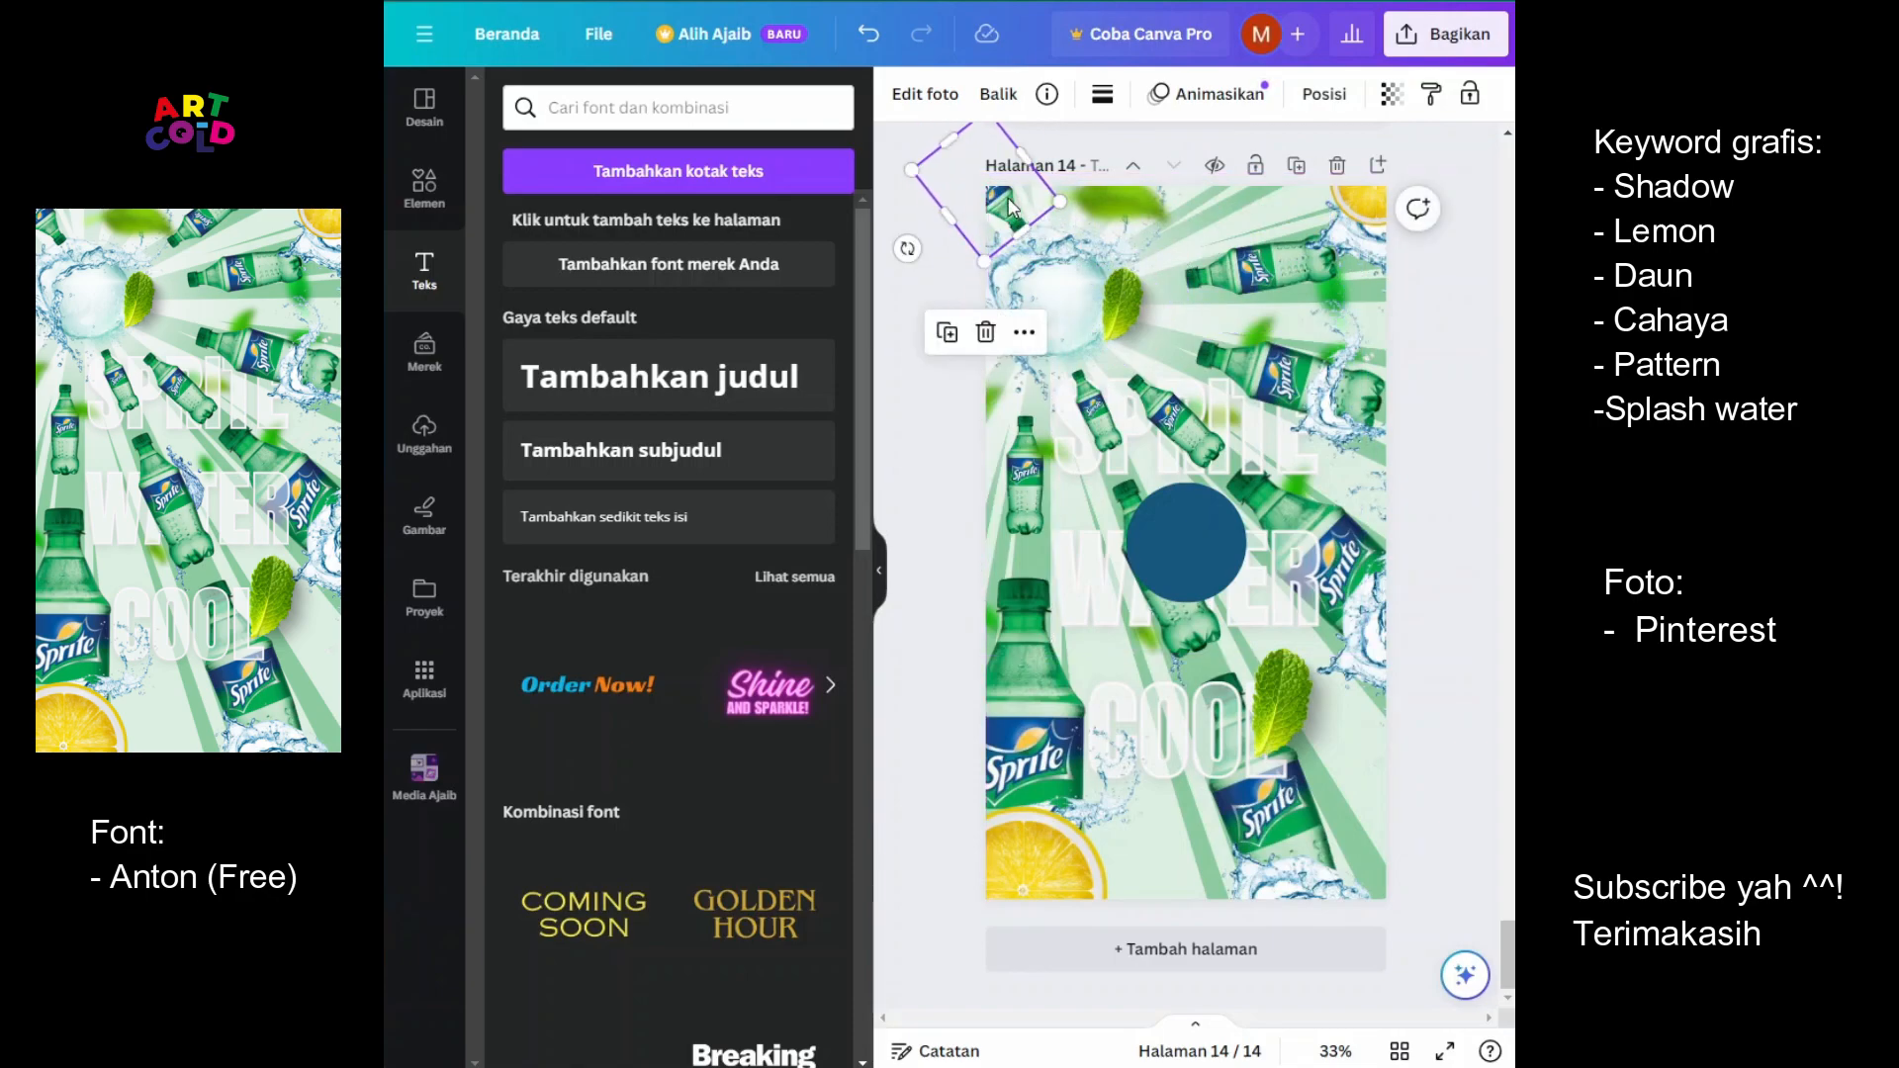
# Duplicate the small corner bottle, rotate the copy to radiate from the water ball, and place it along the poster's upper edge
pyautogui.moveTo(1010, 206); pyautogui.dragTo(1211, 269)
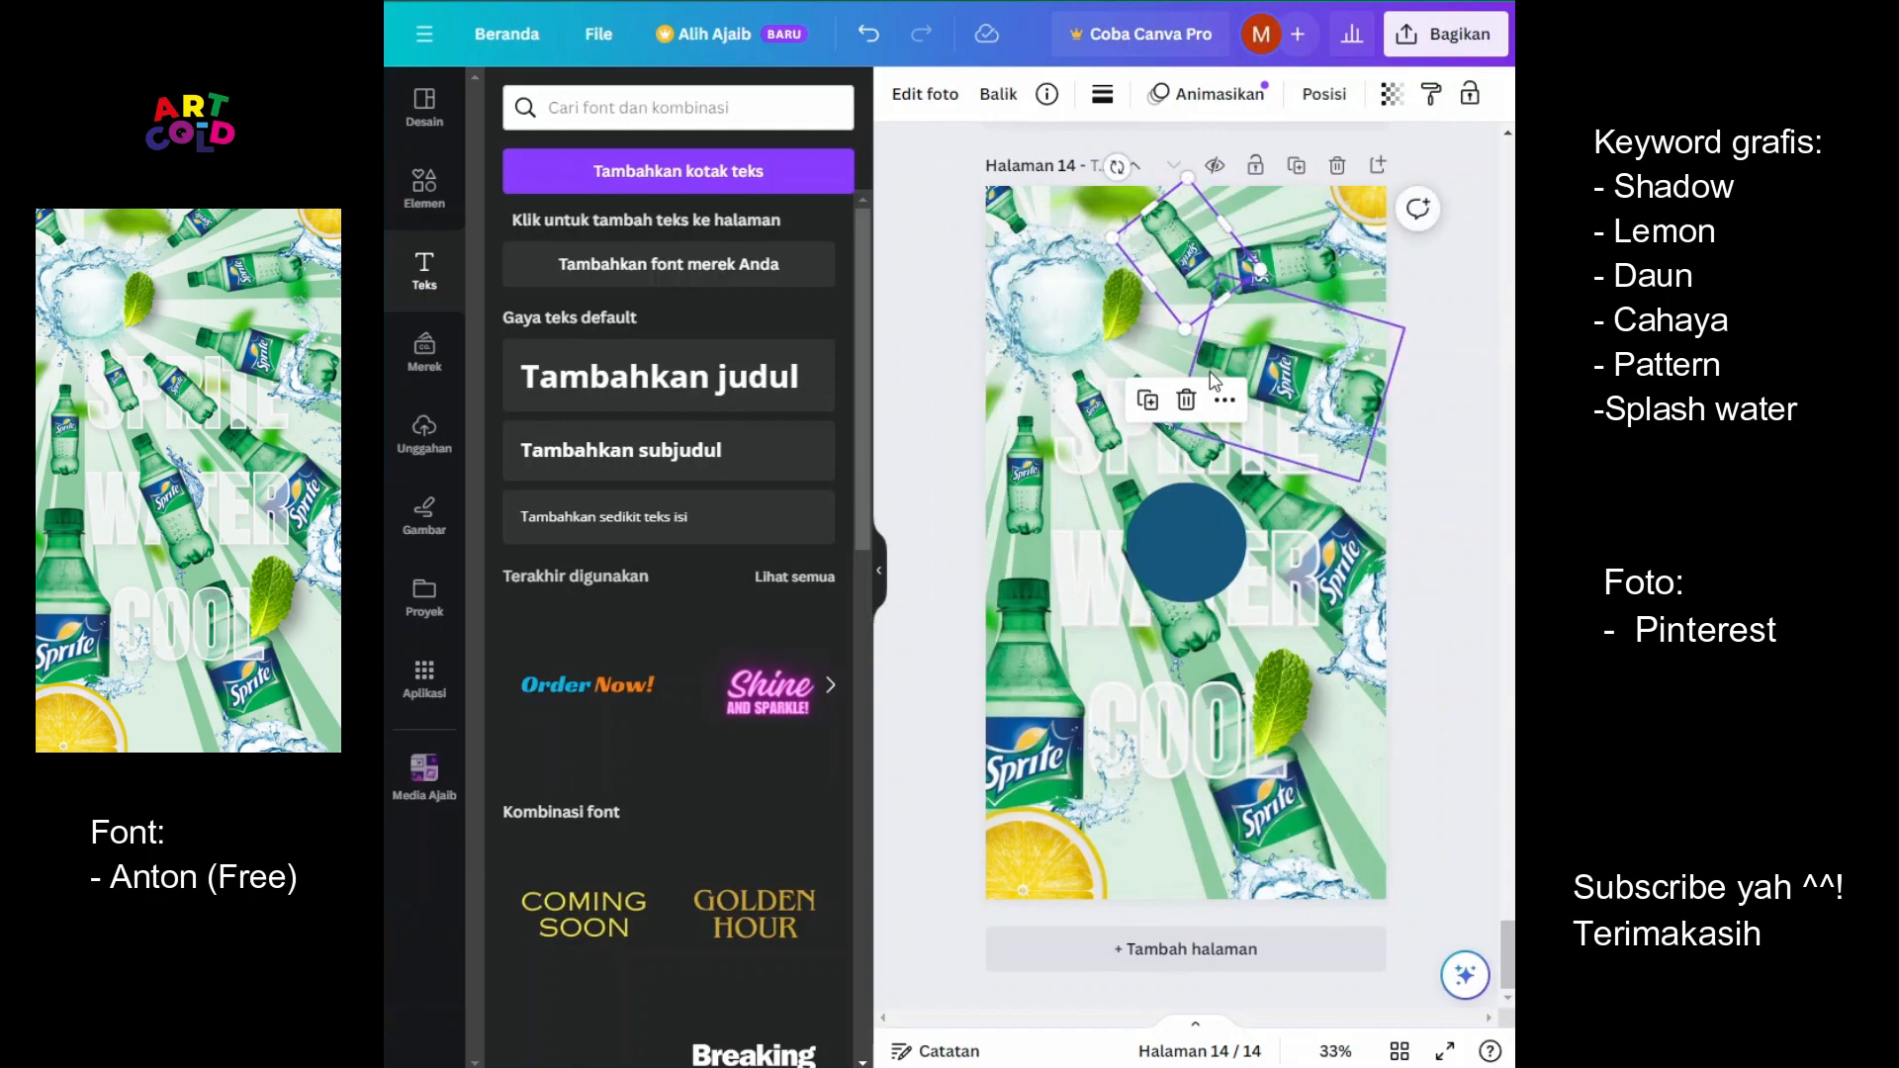
pyautogui.moveTo(1117, 166); pyautogui.dragTo(1242, 198)
pyautogui.click(1043, 358)
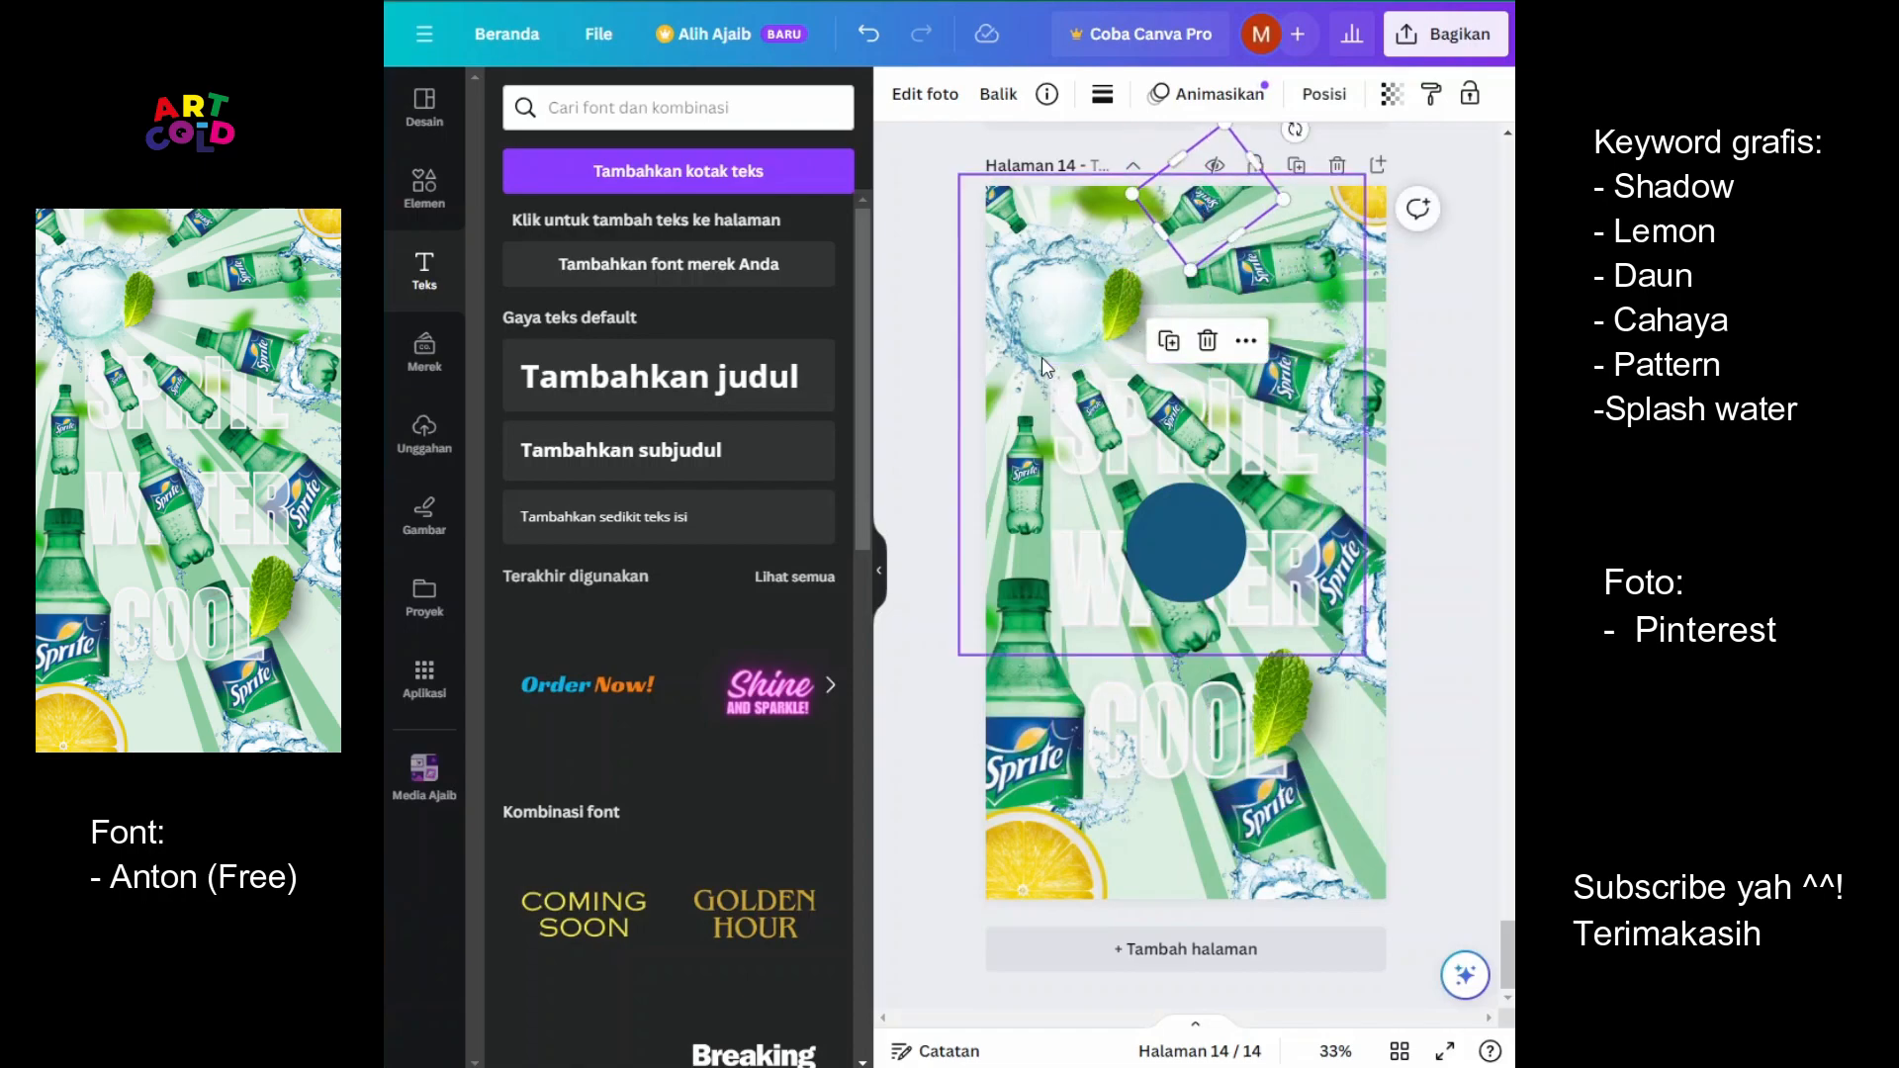
pyautogui.click(1481, 375)
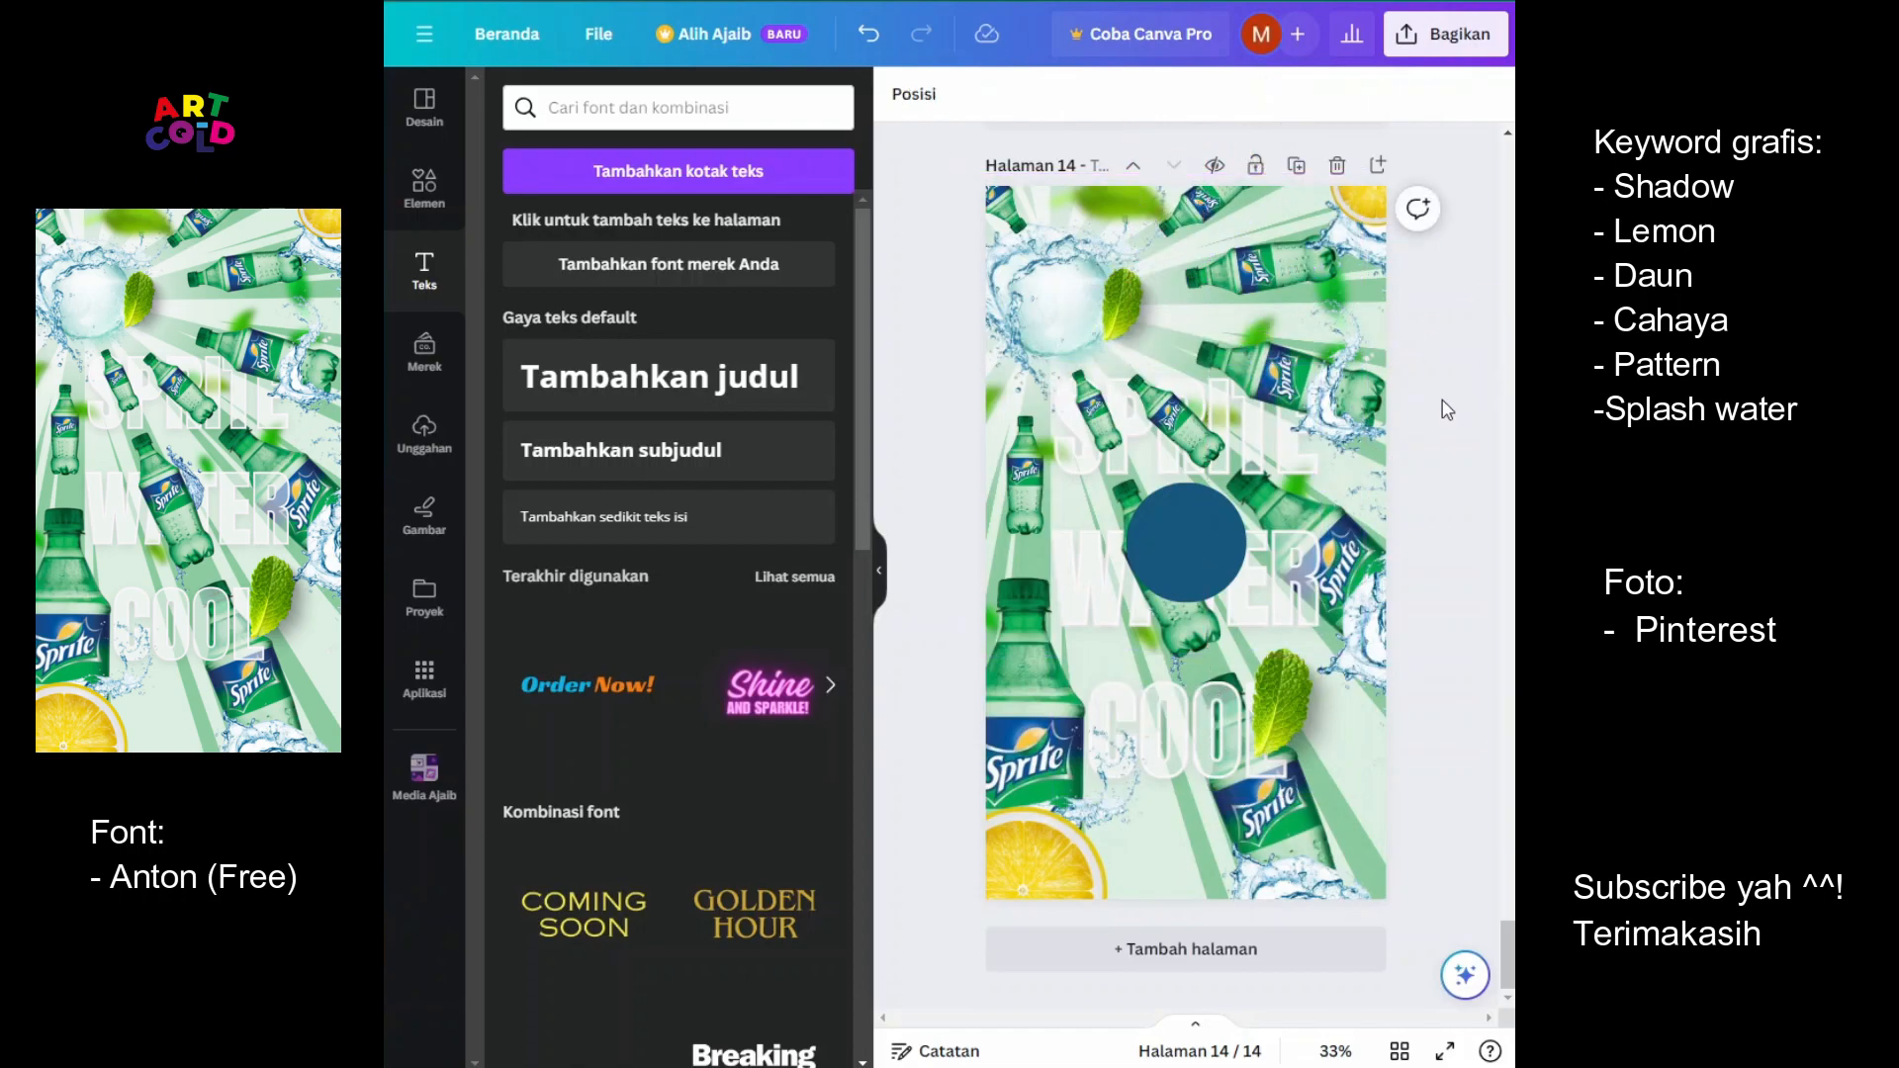
# Delete the stray blue circle from the middle of the poster
pyautogui.click(1050, 481)
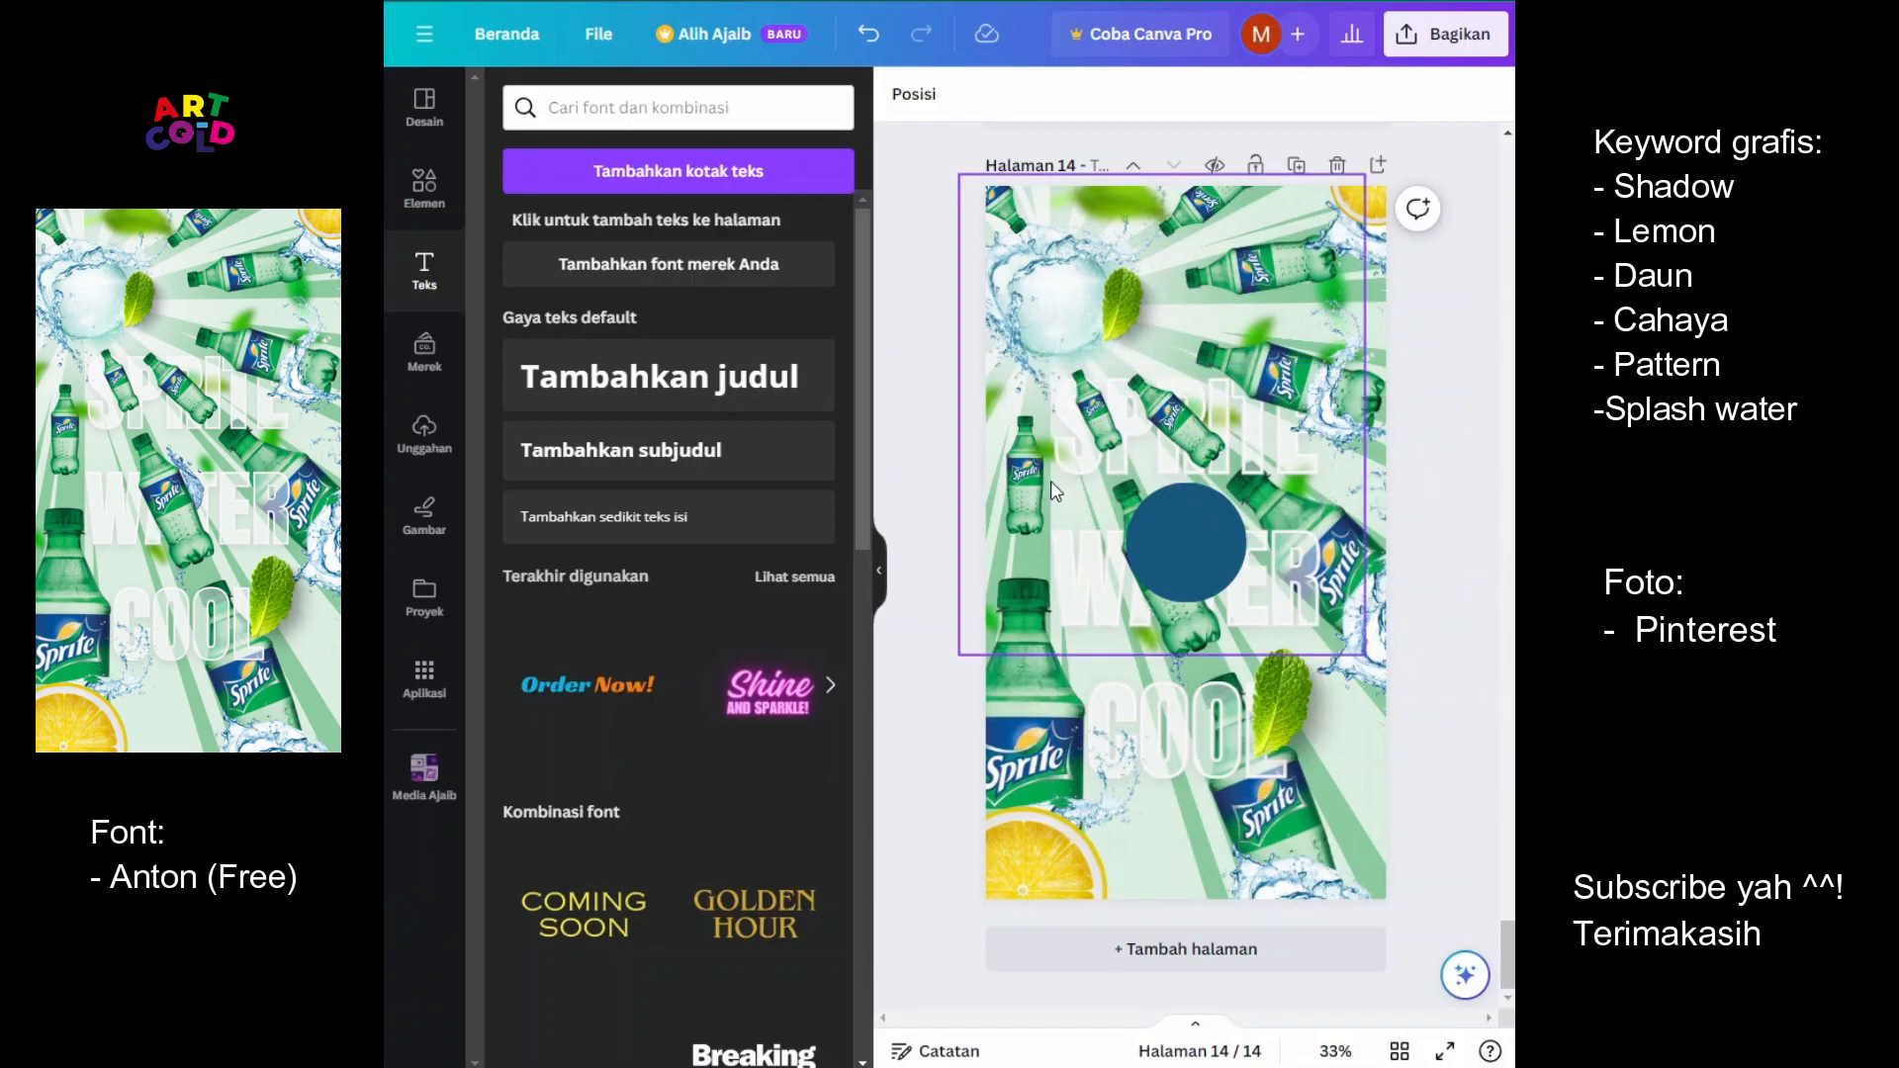
pyautogui.click(1445, 501)
pyautogui.click(1197, 561)
pyautogui.press('Delete')
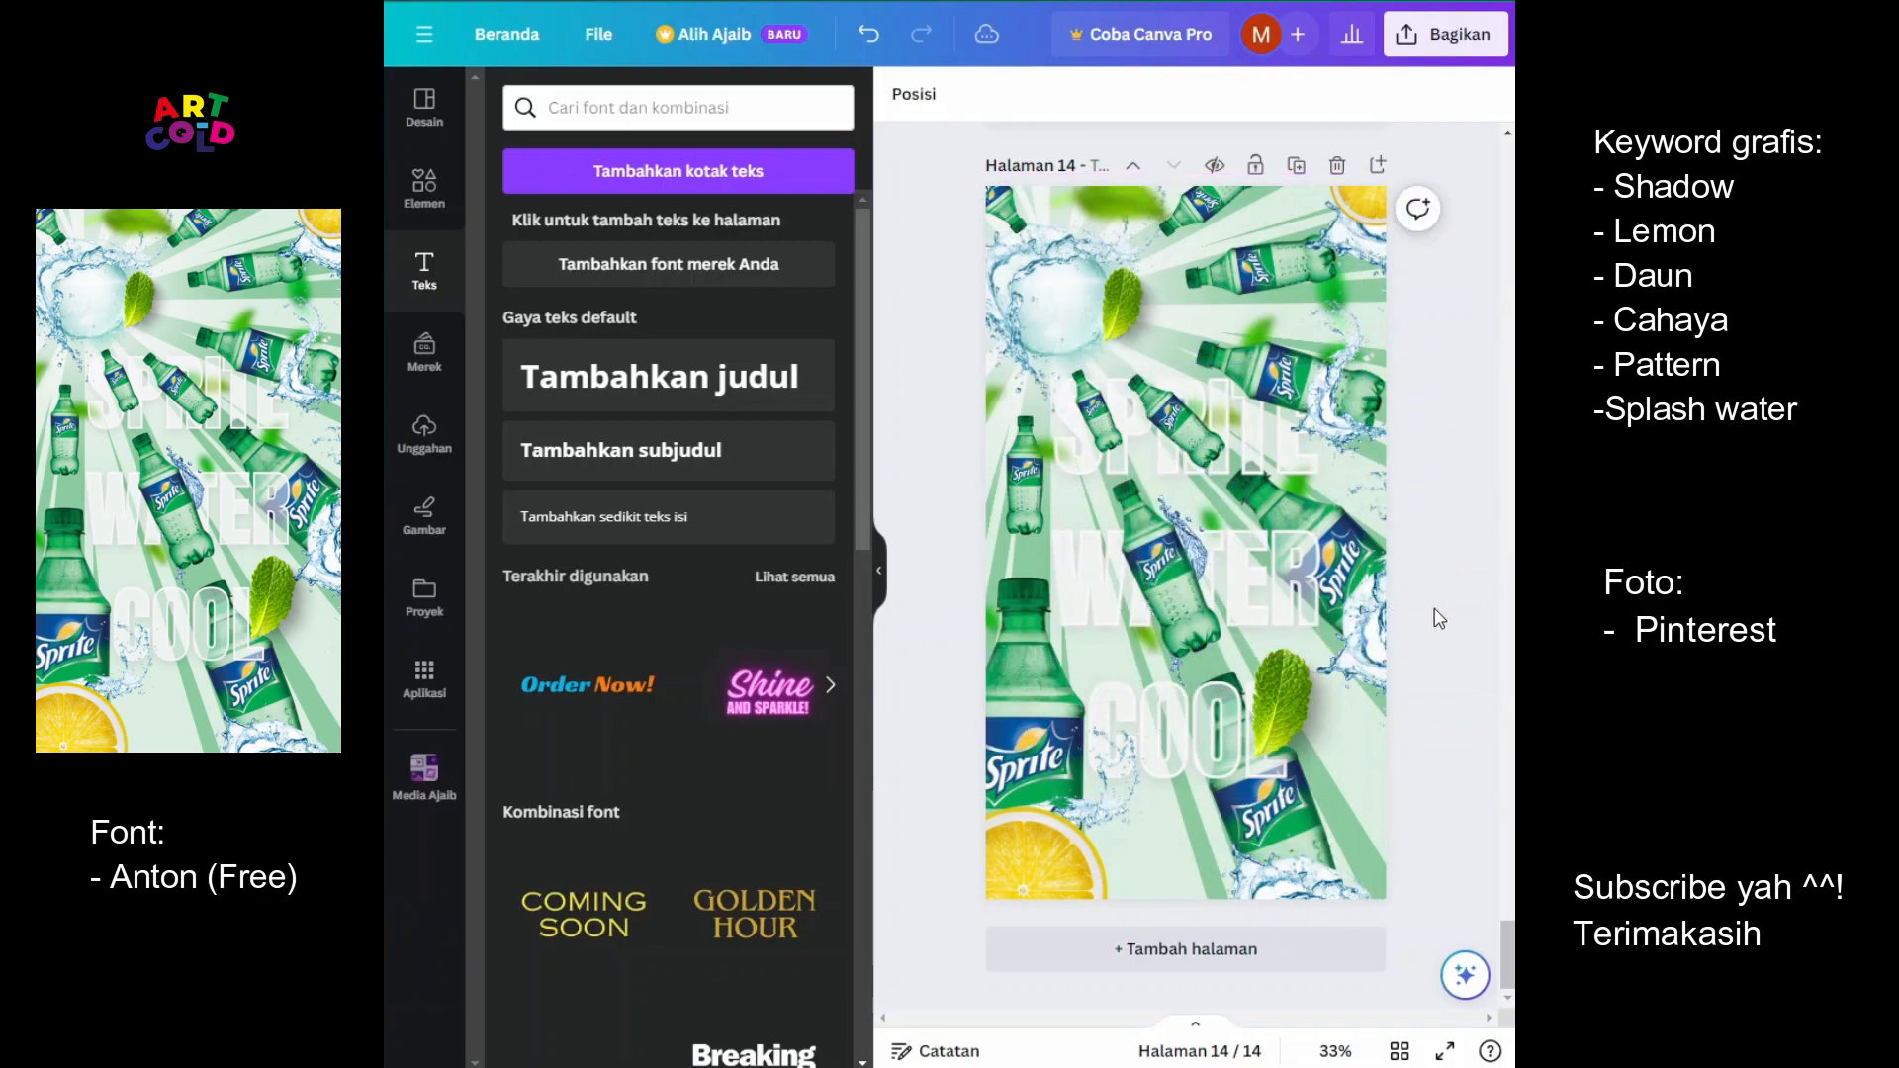
# Review the finished poster page and show it in full screen
pyautogui.scroll(5, 1434, 633)
pyautogui.scroll(-5, 1467, 675)
pyautogui.scroll(-1, 1467, 676)
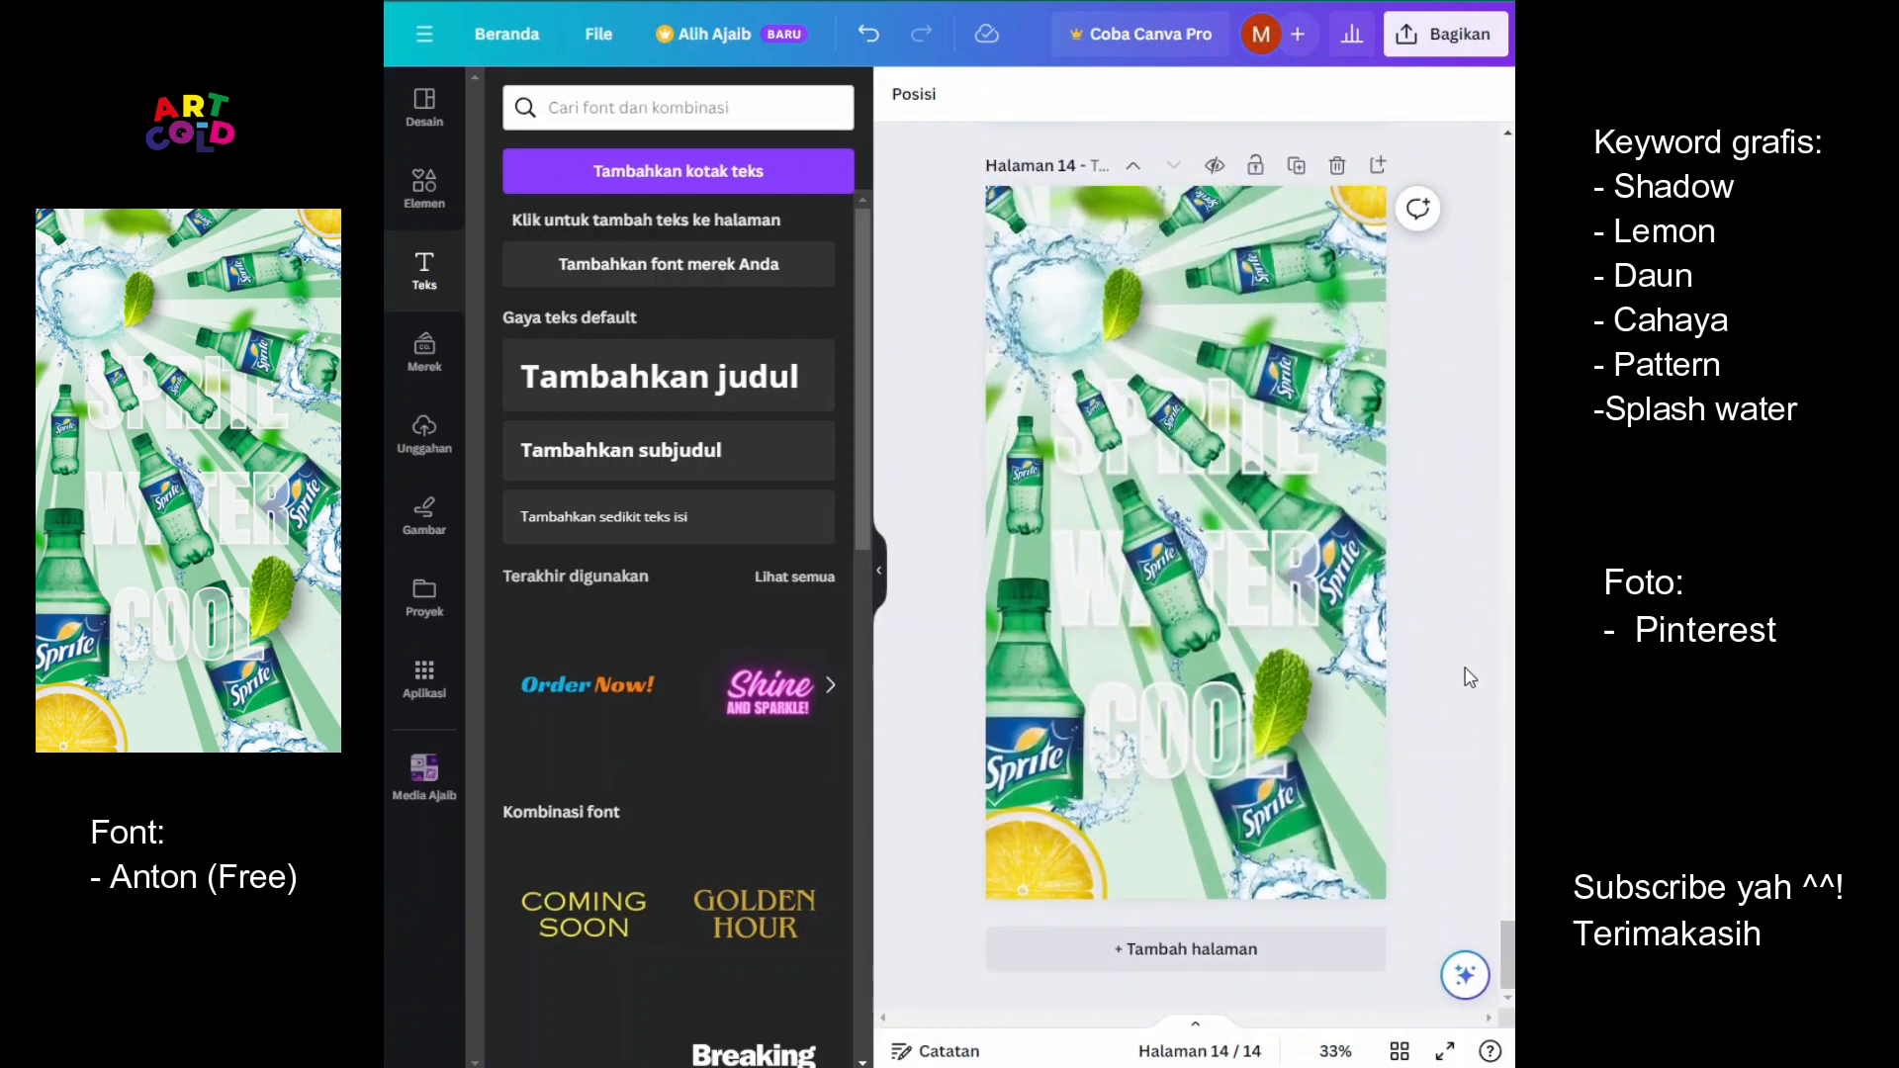
pyautogui.click(1447, 1055)
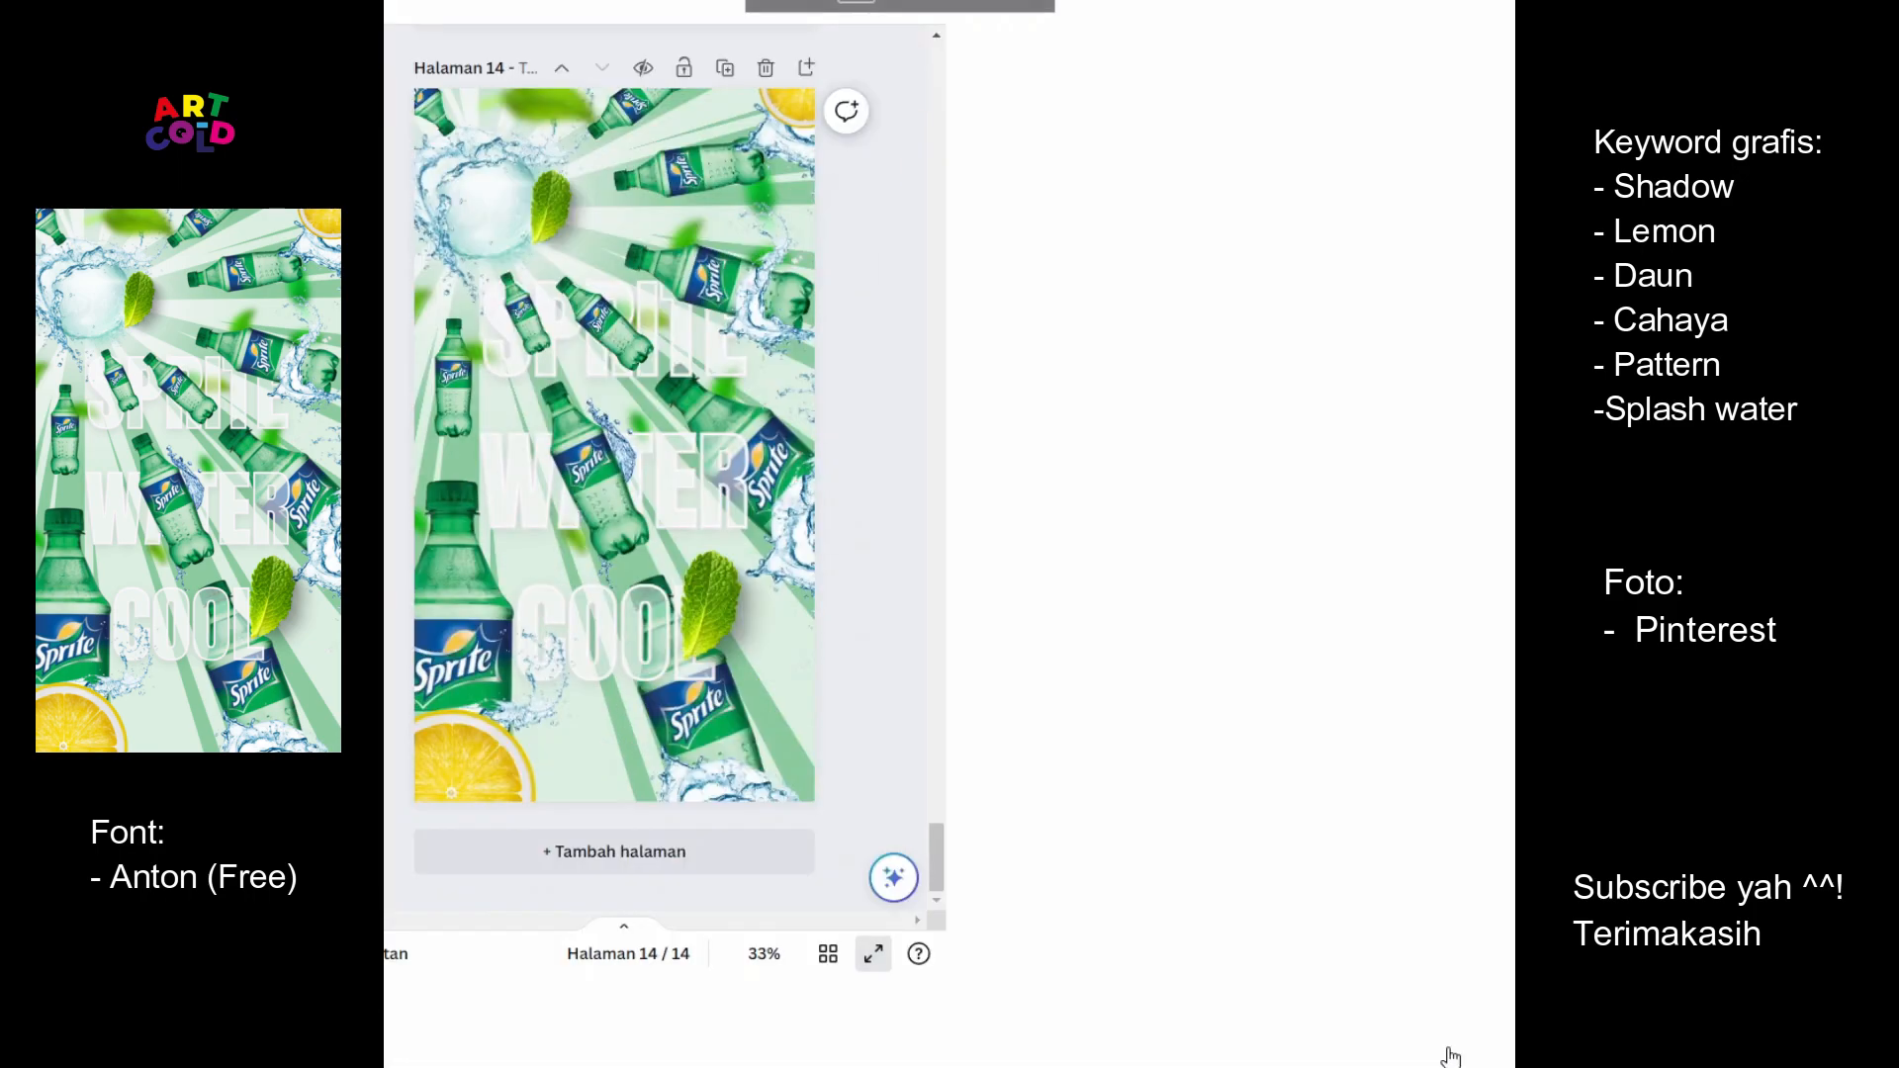